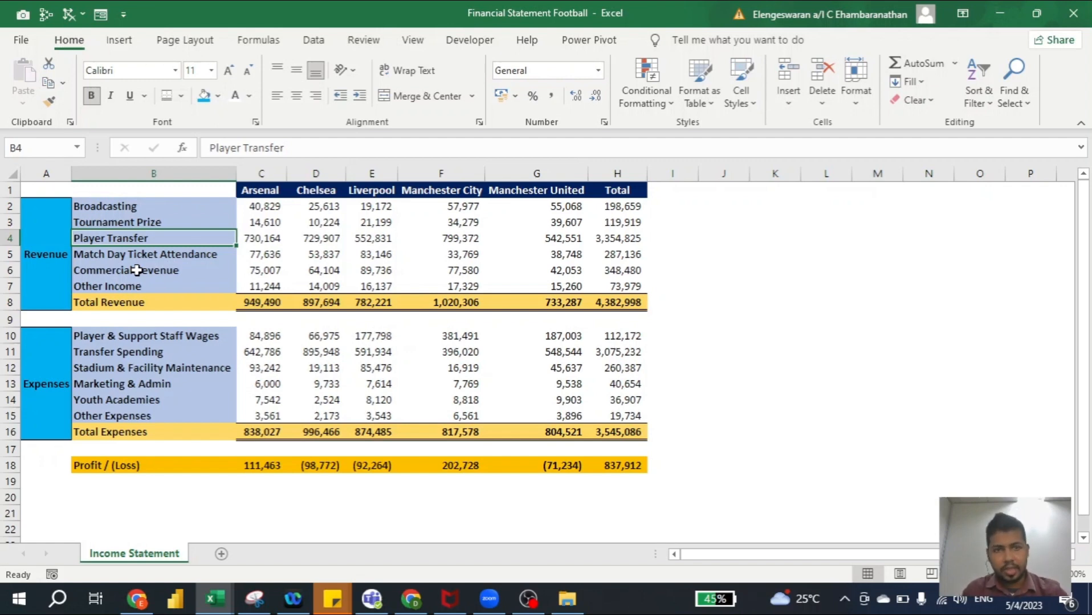
Step: Switch to the 5th April - Dashboard workbook and view the available sources for a new query
{"action": "key", "text": "alt+Tab"}
{"action": "key", "text": "alt+Down"}
{"action": "key", "text": "alt+Left"}
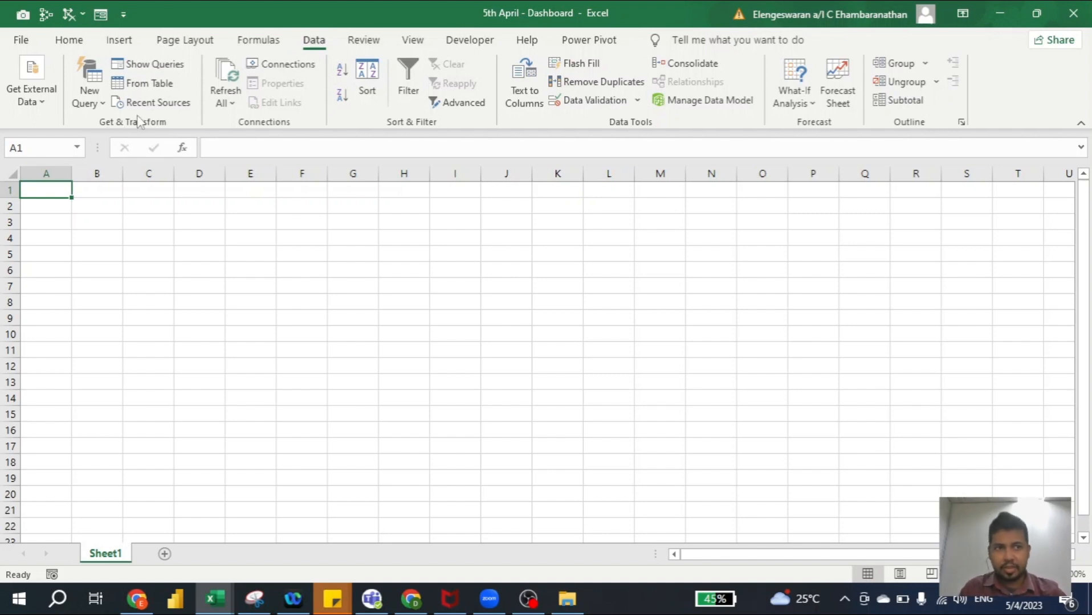
{"action": "left_click", "coordinate": [98, 108]}
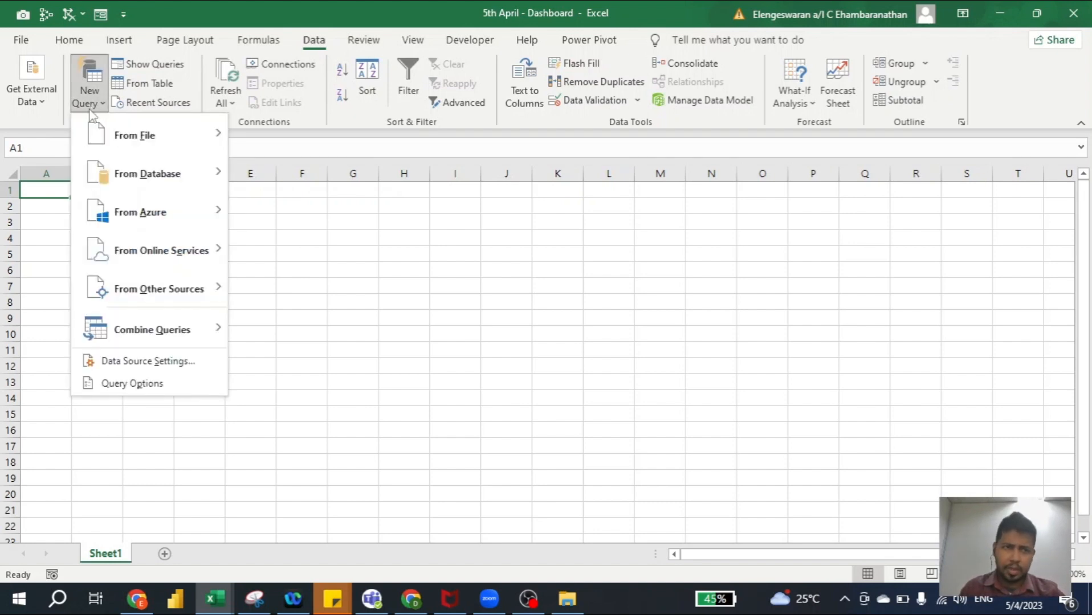
{"action": "left_click", "coordinate": [89, 114]}
Step: Check the Desktop for the saved Financial Statement Football workbook without saving it again, and return to the 5th April - Dashboard workbook
{"action": "key", "text": "alt+Tab"}
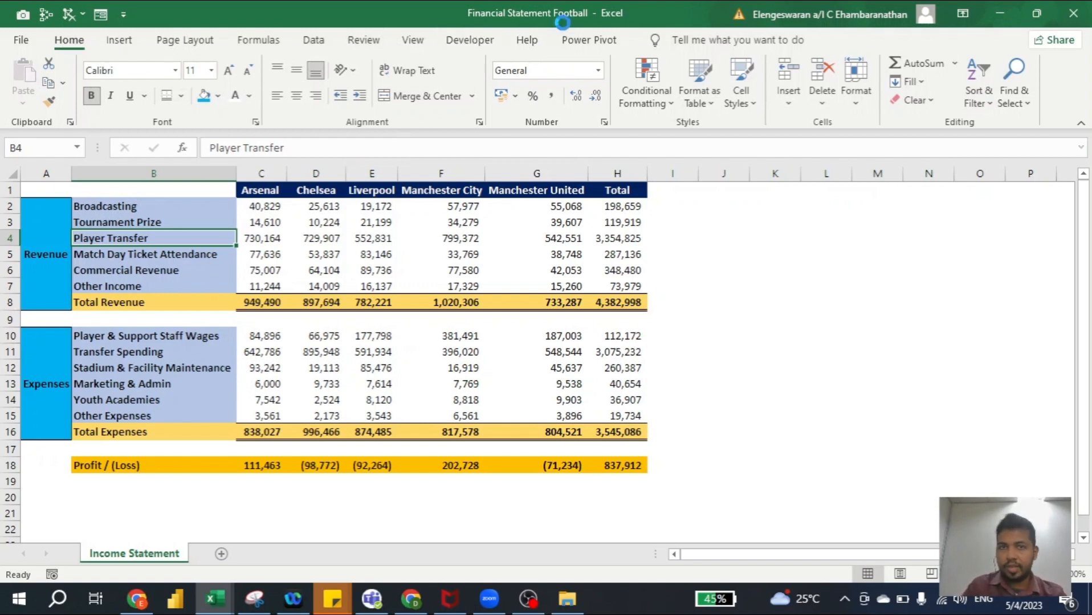
{"action": "key", "text": "F12"}
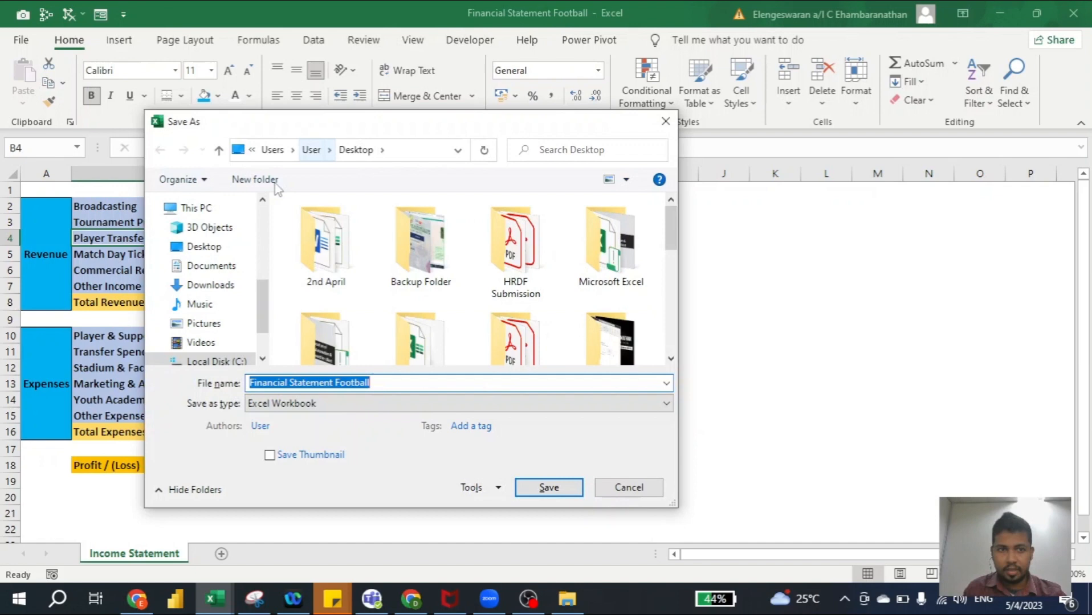
{"action": "left_click", "coordinate": [232, 248]}
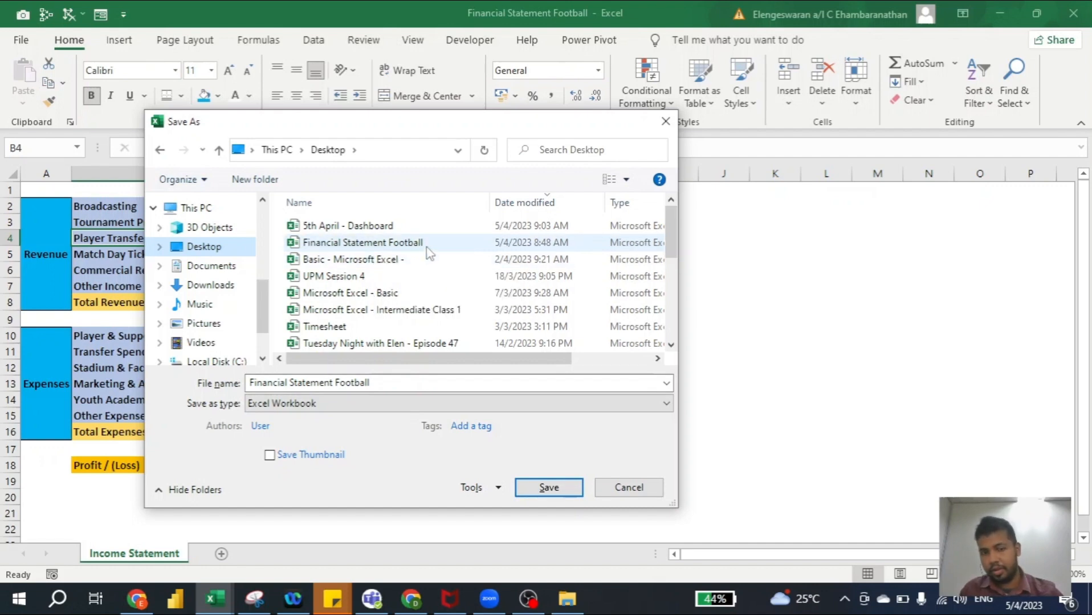
{"action": "key", "text": "Escape"}
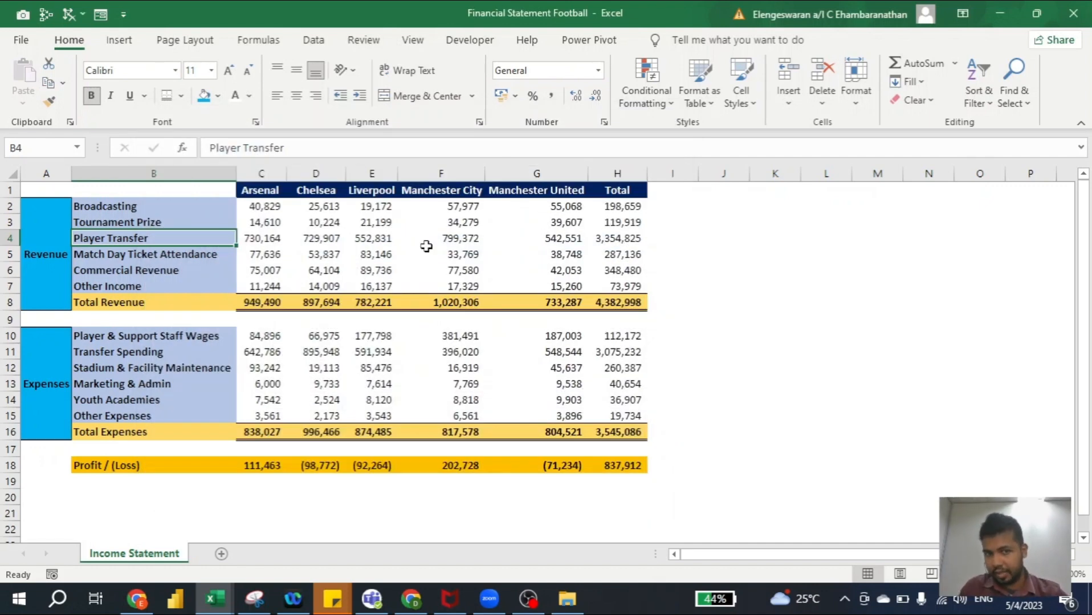
{"action": "key", "text": "alt+Tab"}
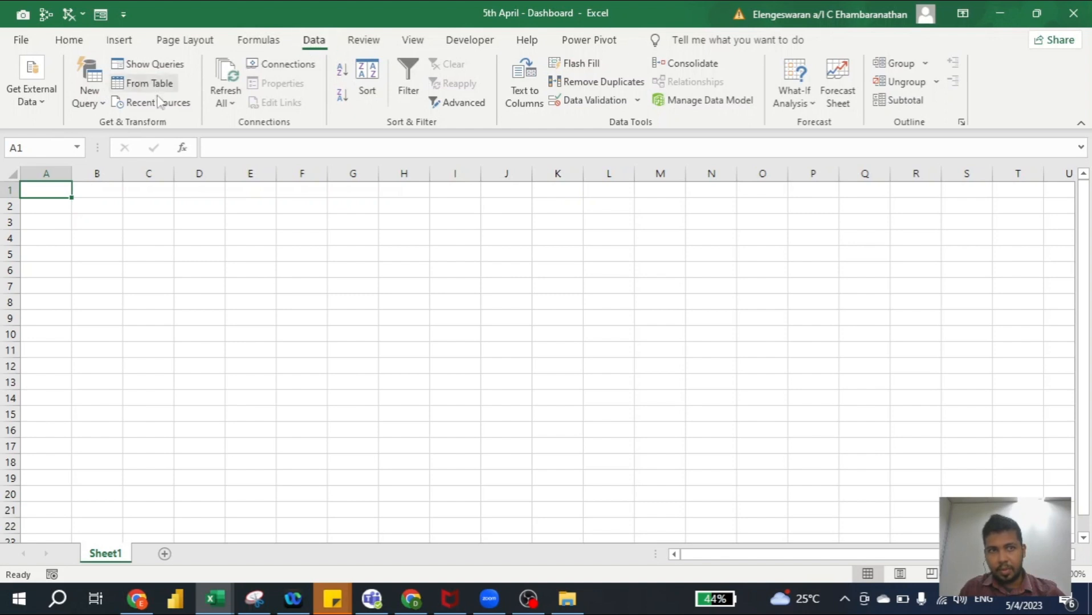
Step: Create a query from Sheet1 of the Financial Statement Football workbook on the Desktop and open it for transformation in Power Query Editor
{"action": "left_click", "coordinate": [93, 103]}
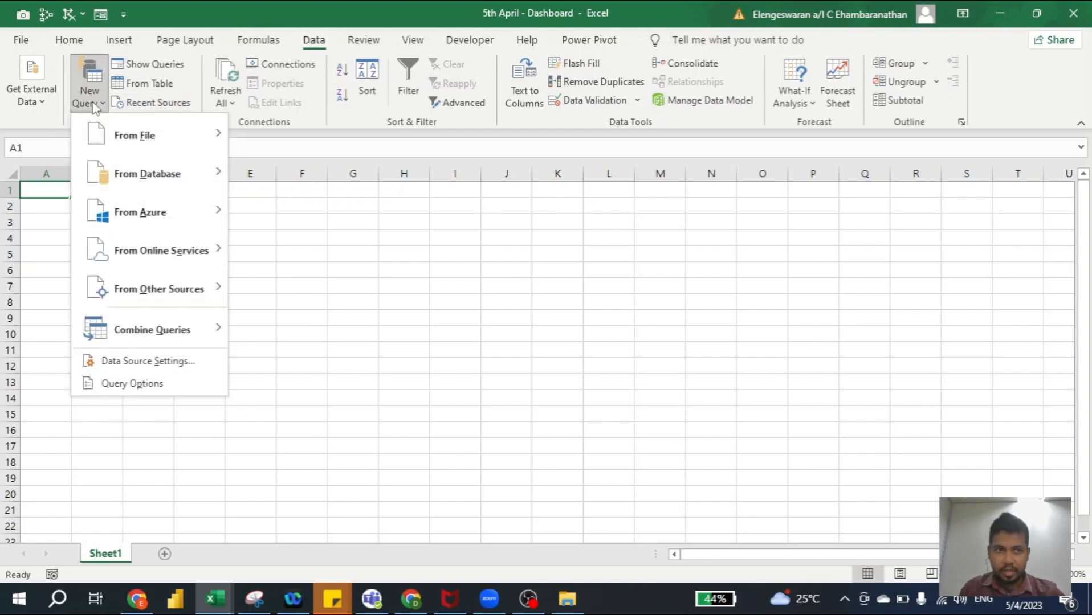
{"action": "mouse_move", "coordinate": [116, 142]}
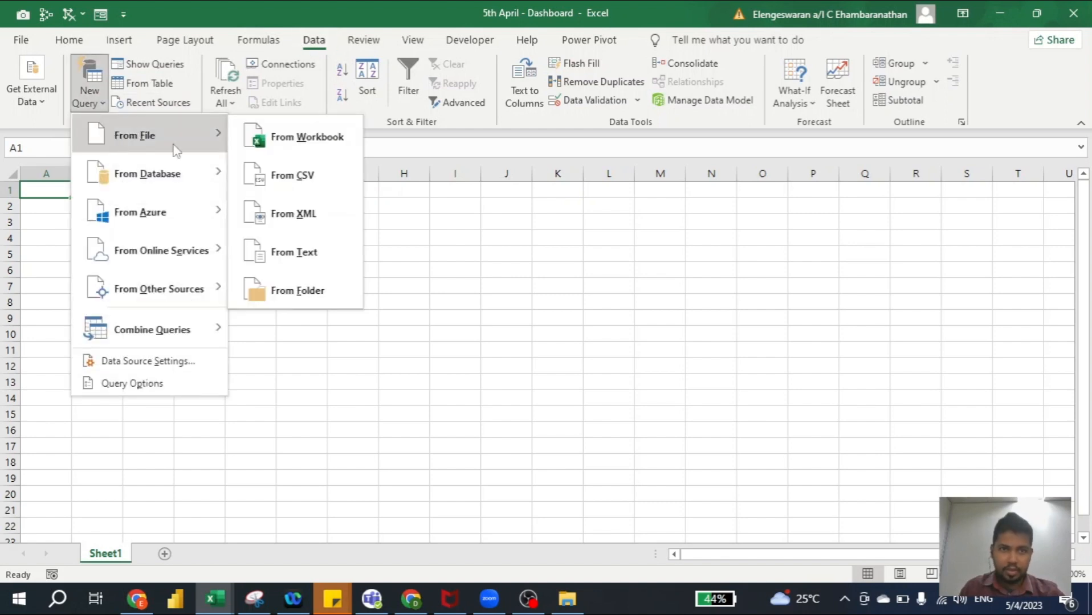
{"action": "left_click", "coordinate": [291, 147]}
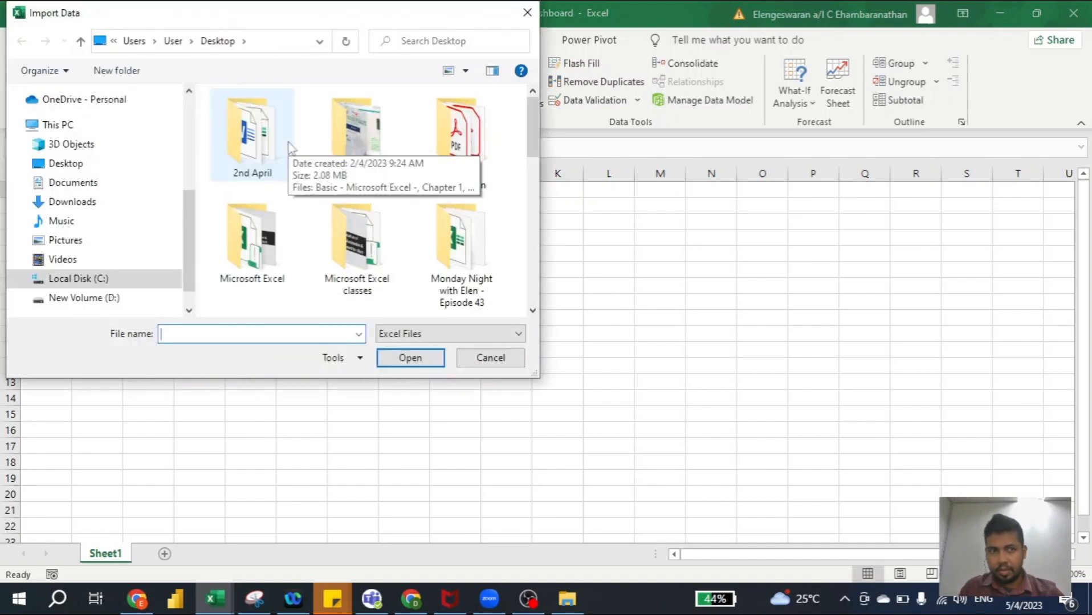
{"action": "left_click", "coordinate": [65, 164]}
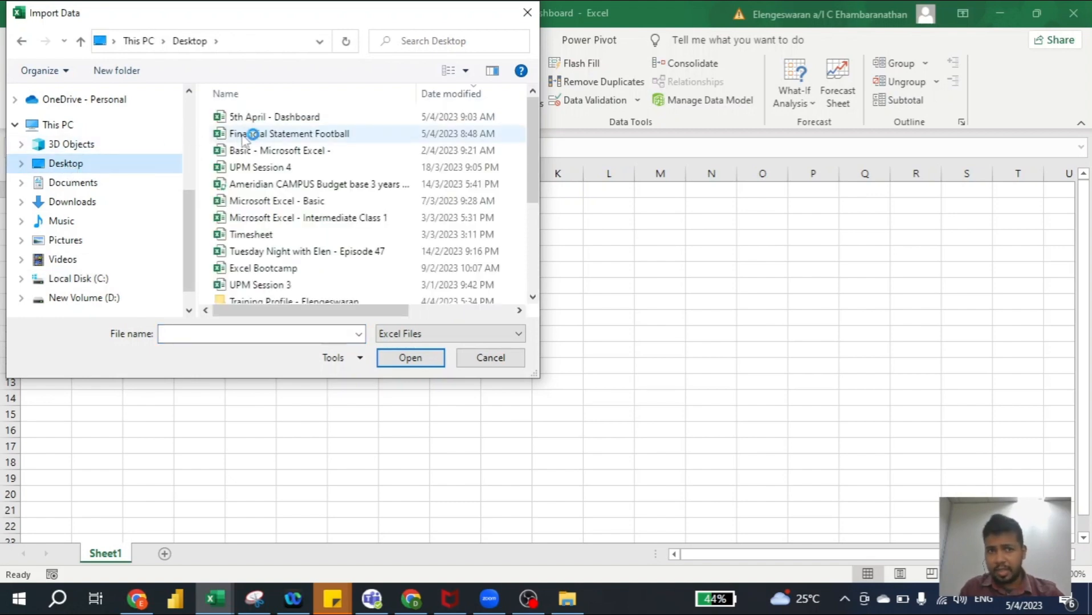
{"action": "left_click", "coordinate": [336, 133]}
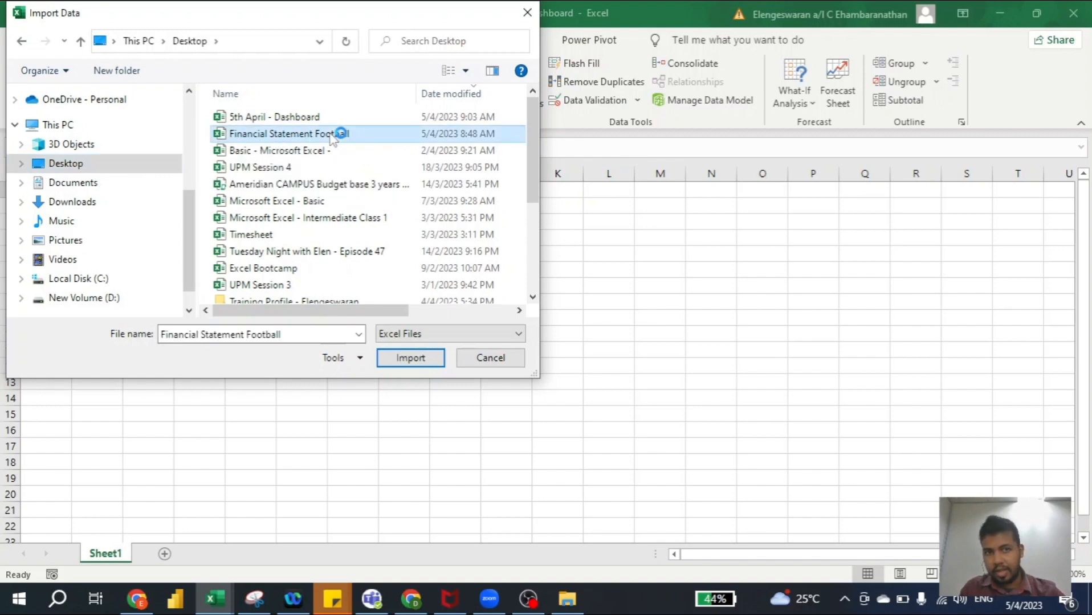
{"action": "left_click", "coordinate": [414, 360]}
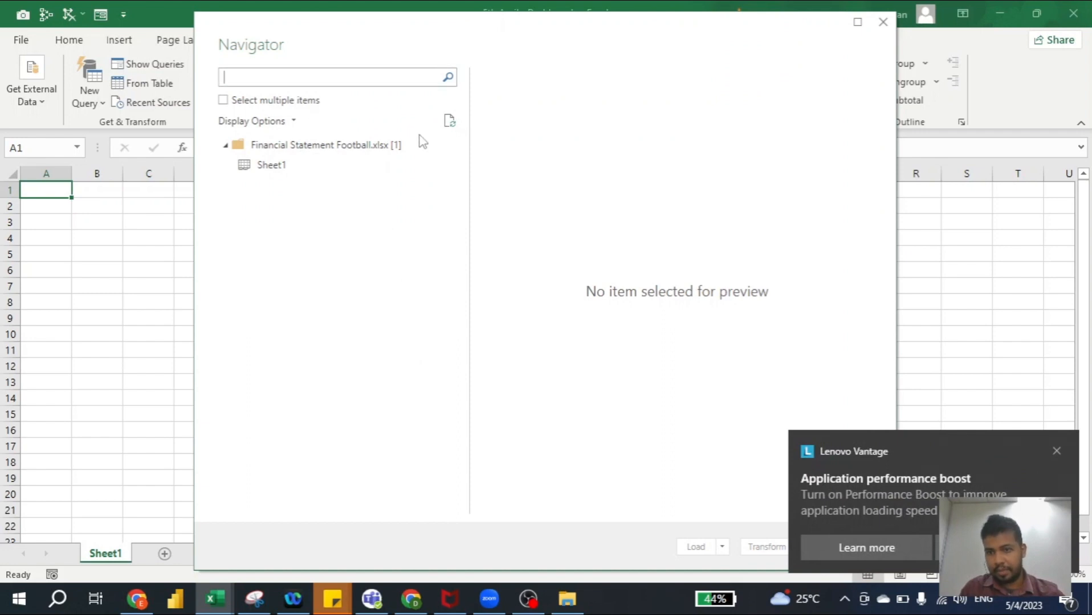
{"action": "left_click", "coordinate": [1054, 451]}
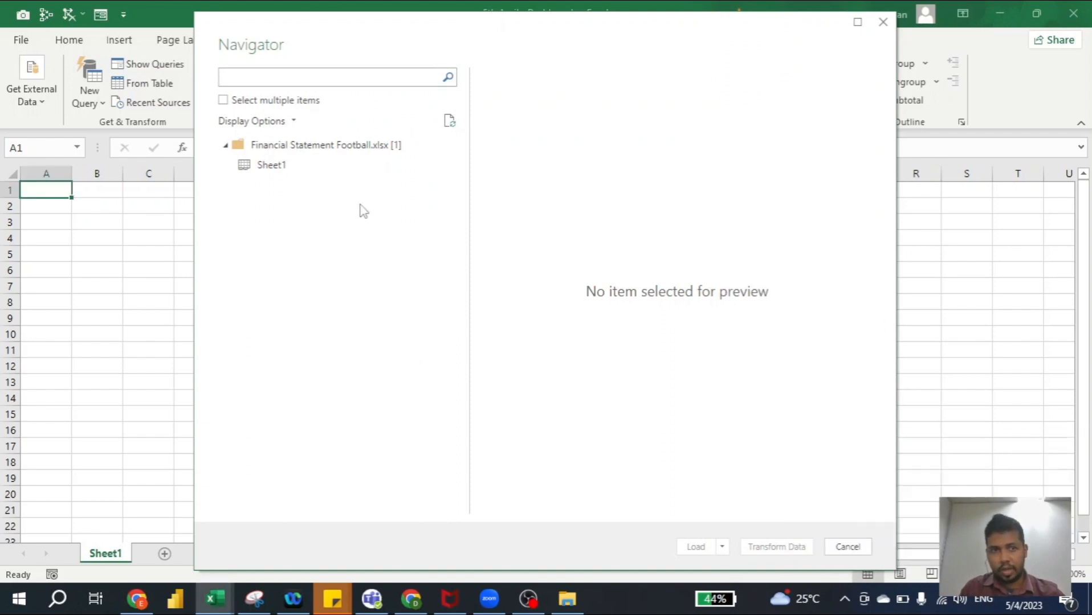
{"action": "left_click", "coordinate": [271, 166]}
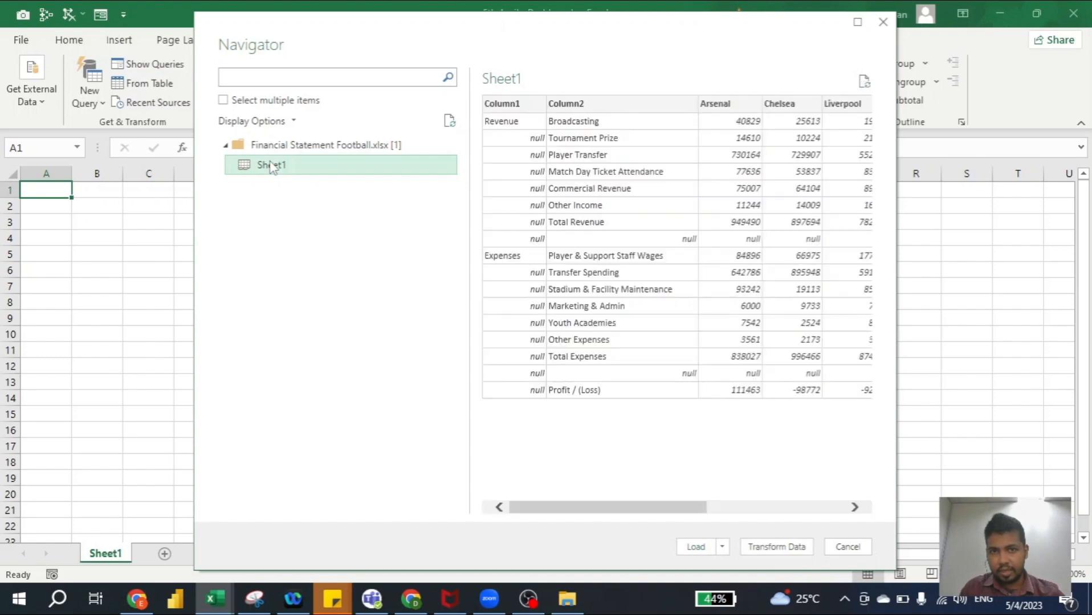
{"action": "left_click", "coordinate": [795, 548]}
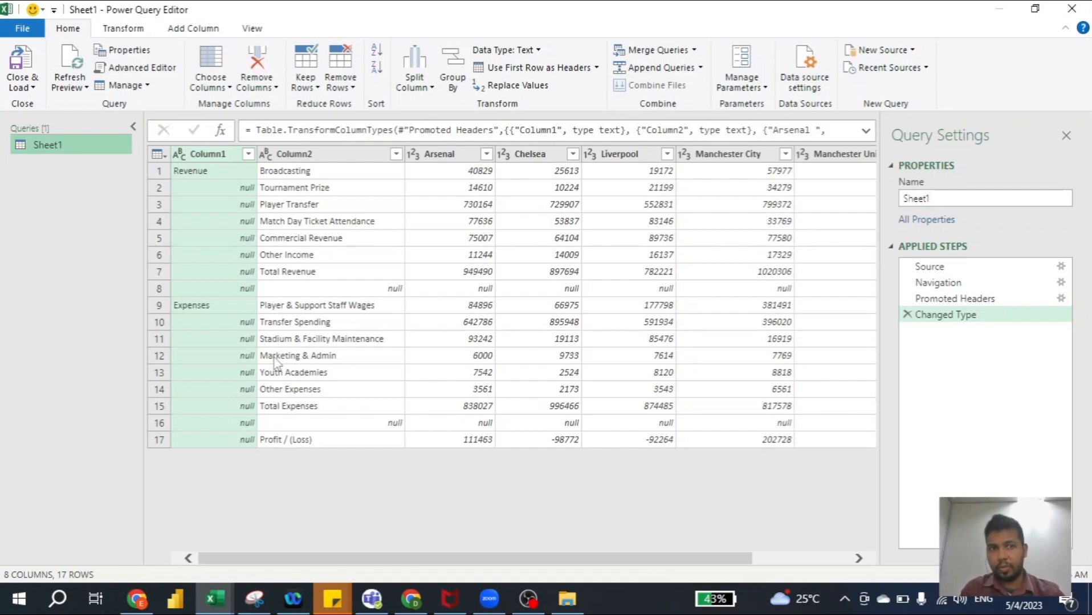
Step: Fill the null cells in Column1 downward with the Revenue and Expenses labels
{"action": "right_click", "coordinate": [200, 160]}
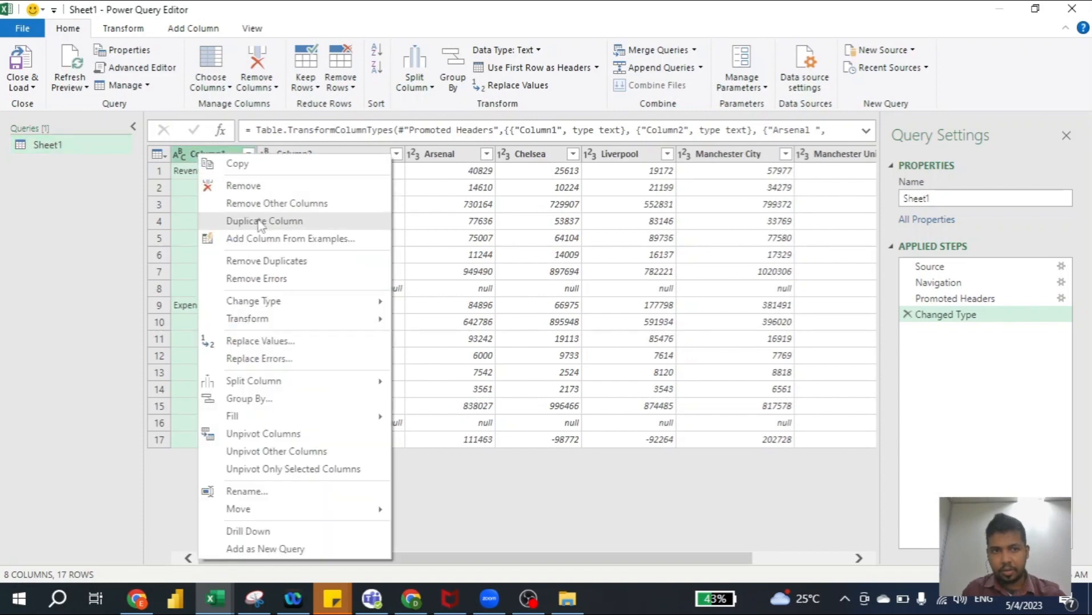
{"action": "mouse_move", "coordinate": [269, 424]}
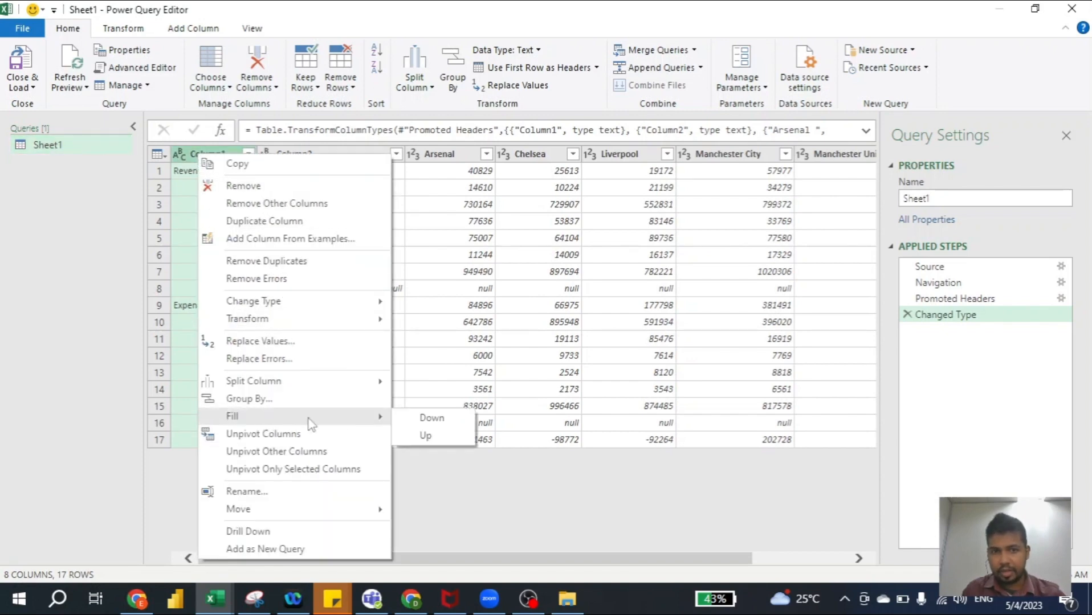
{"action": "left_click", "coordinate": [410, 421]}
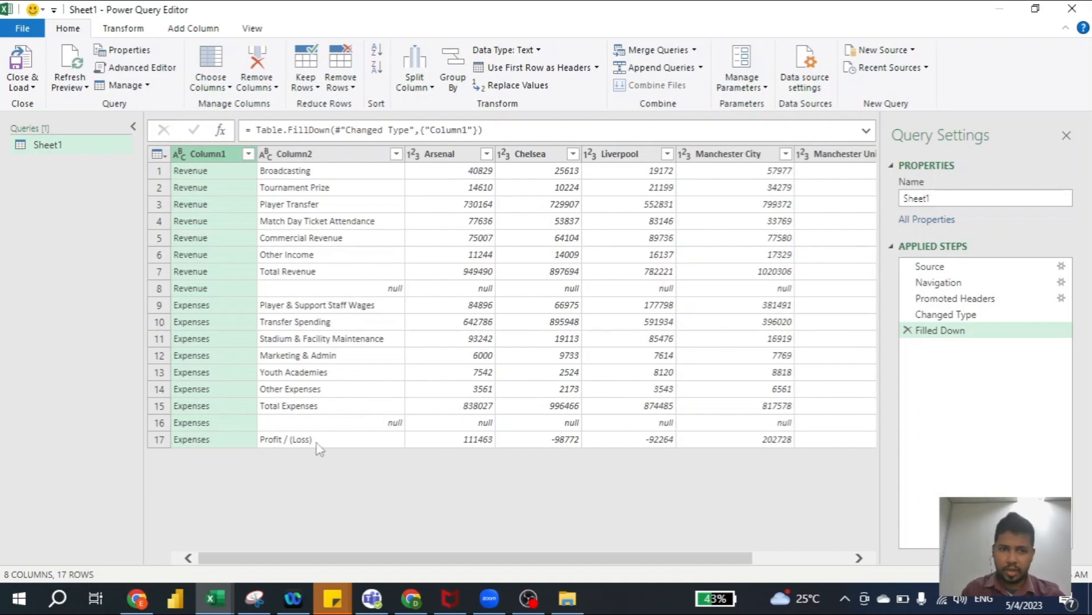
Step: Remove the bottom 2 rows of the query, covering the blank row and the Profit / (Loss) row
{"action": "left_click", "coordinate": [161, 441]}
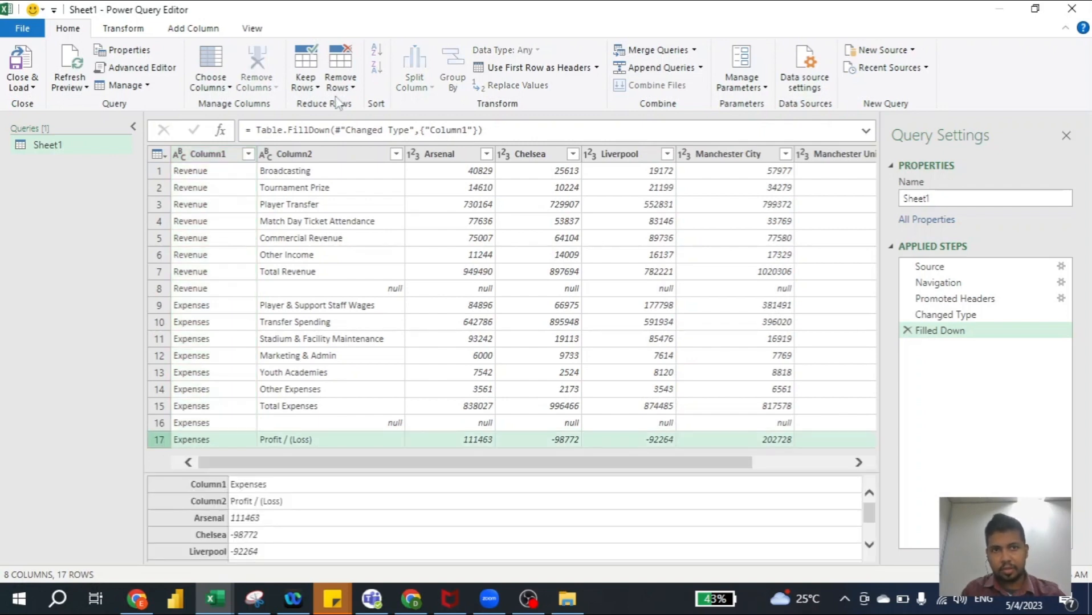
{"action": "left_click", "coordinate": [340, 82]}
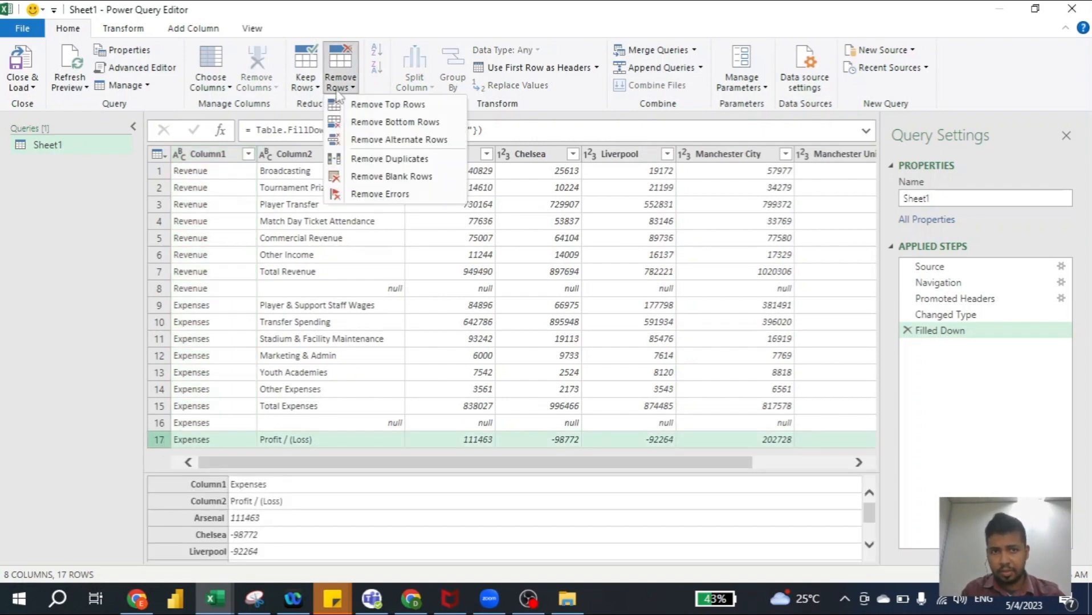
{"action": "left_click", "coordinate": [384, 123]}
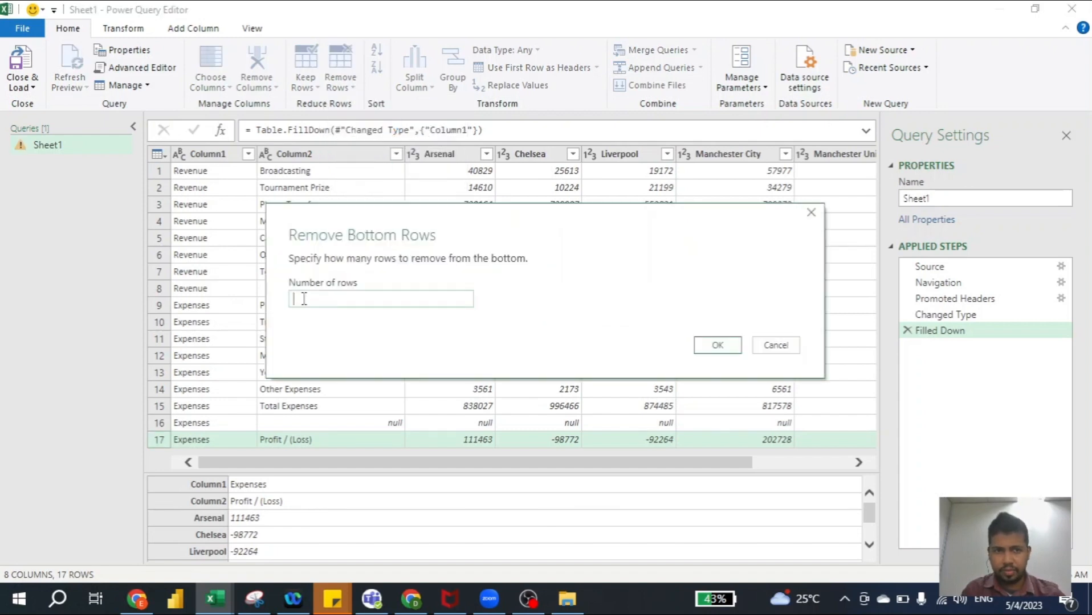
{"action": "left_click", "coordinate": [719, 345]}
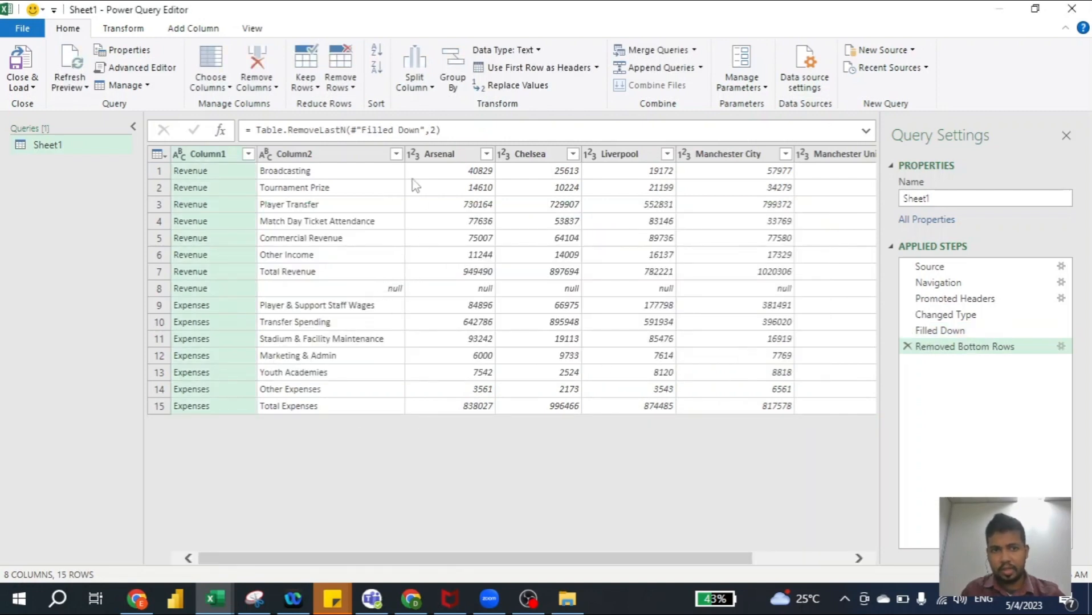
Step: Filter Column2 to exclude the null rows
{"action": "left_click", "coordinate": [393, 157]}
{"action": "left_click", "coordinate": [395, 155]}
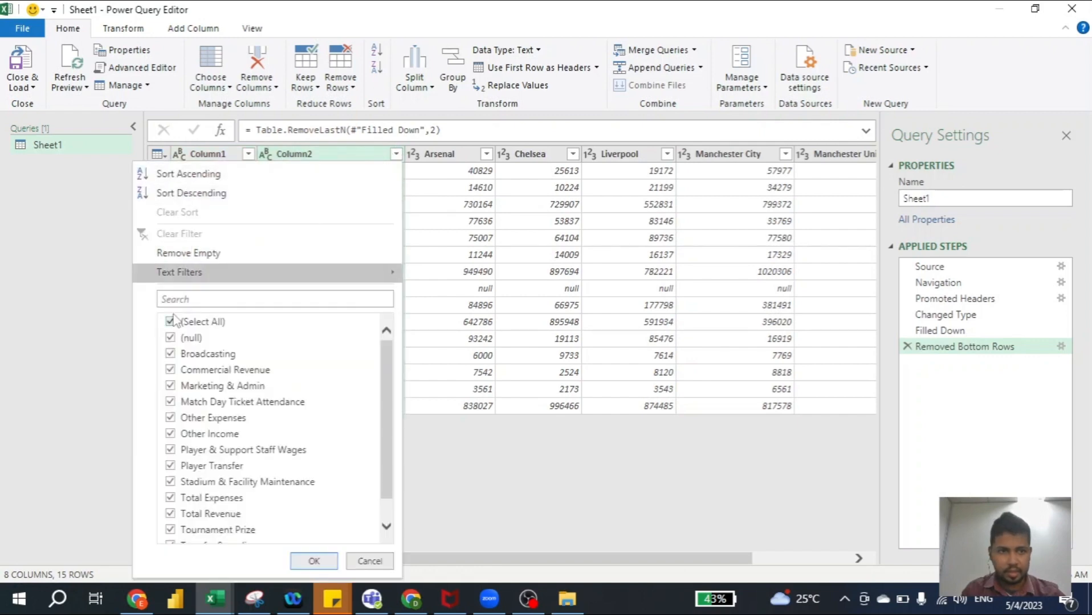
{"action": "left_click", "coordinate": [171, 338]}
{"action": "left_click", "coordinate": [313, 562]}
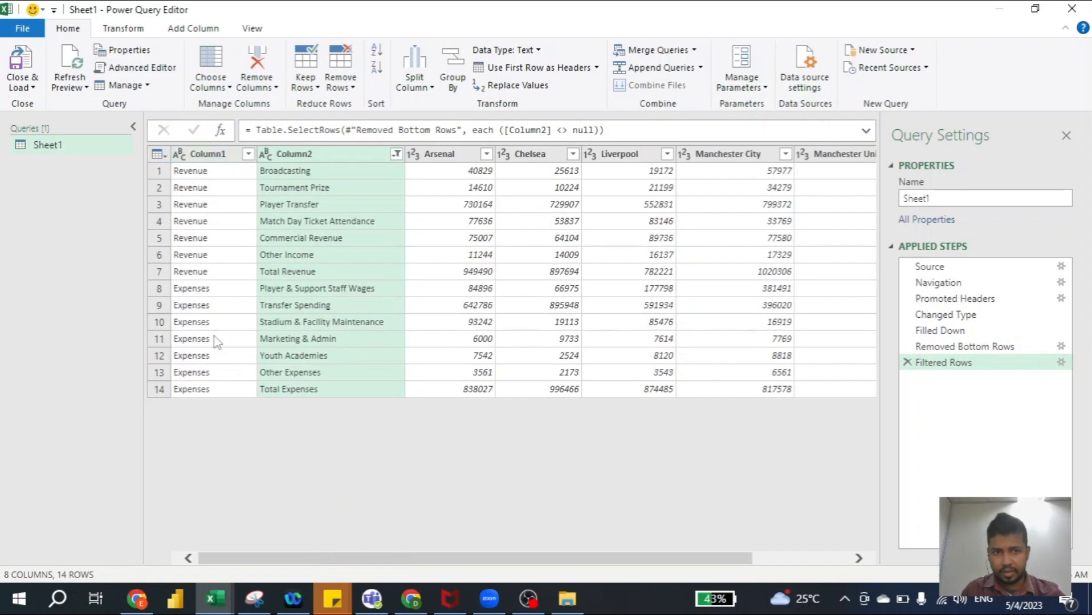
Step: Remove the Total Revenue and Total Expenses rows with Remove Alternate Rows, using first row 7, 1 row to remove and 6 rows to keep
{"action": "left_click", "coordinate": [159, 271]}
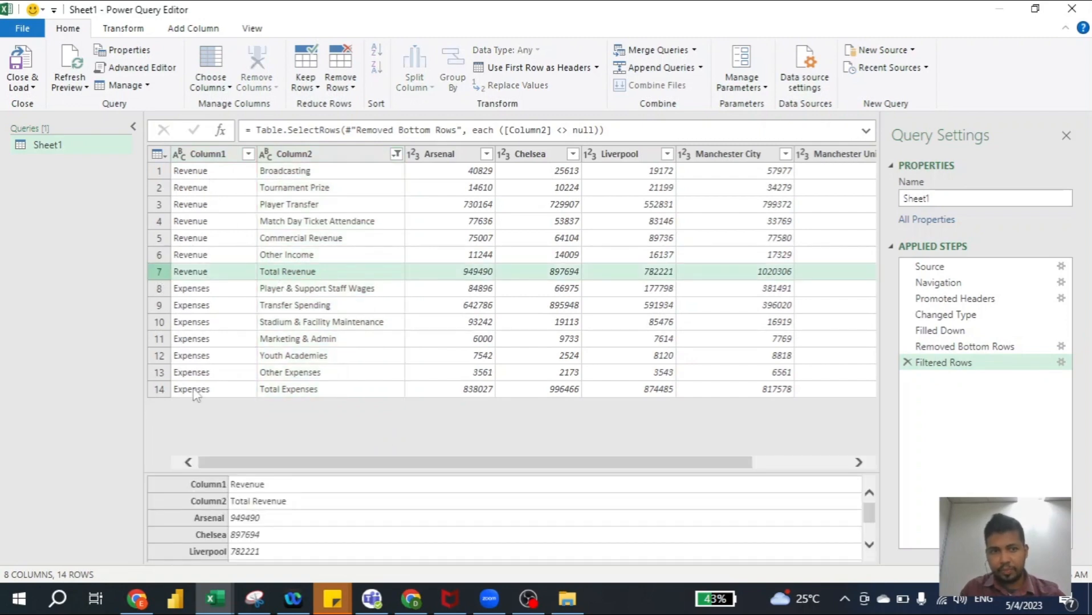
{"action": "left_click", "coordinate": [159, 390]}
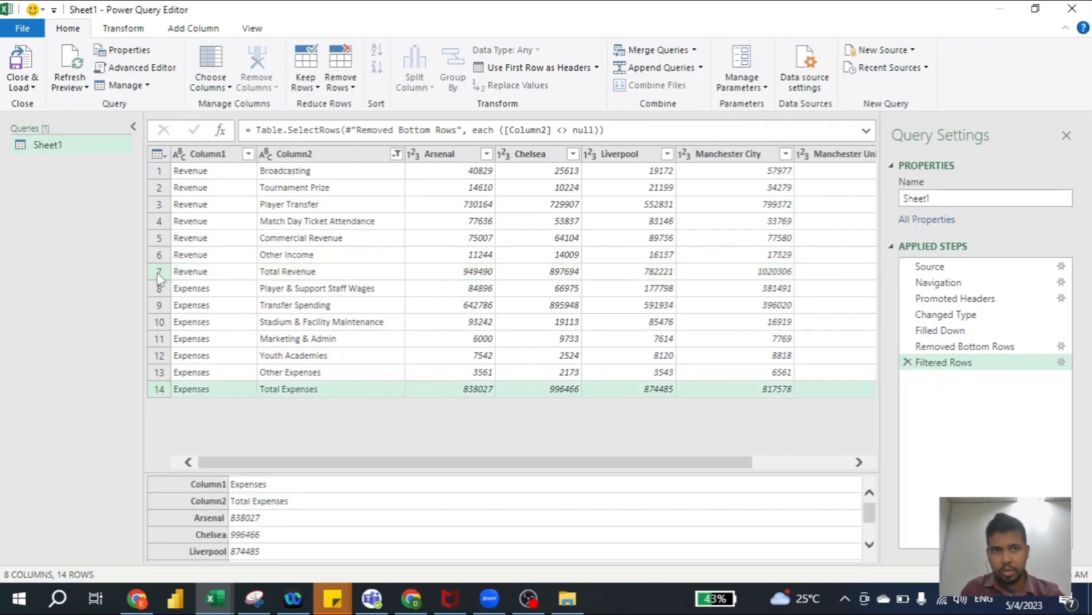
{"action": "left_click", "coordinate": [338, 87]}
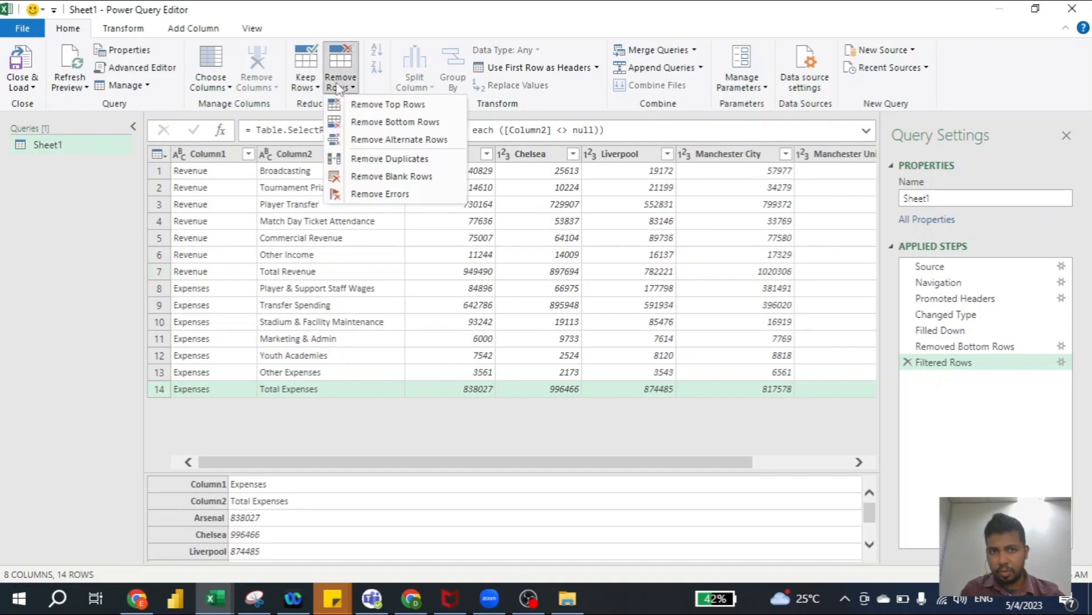
{"action": "left_click", "coordinate": [375, 145]}
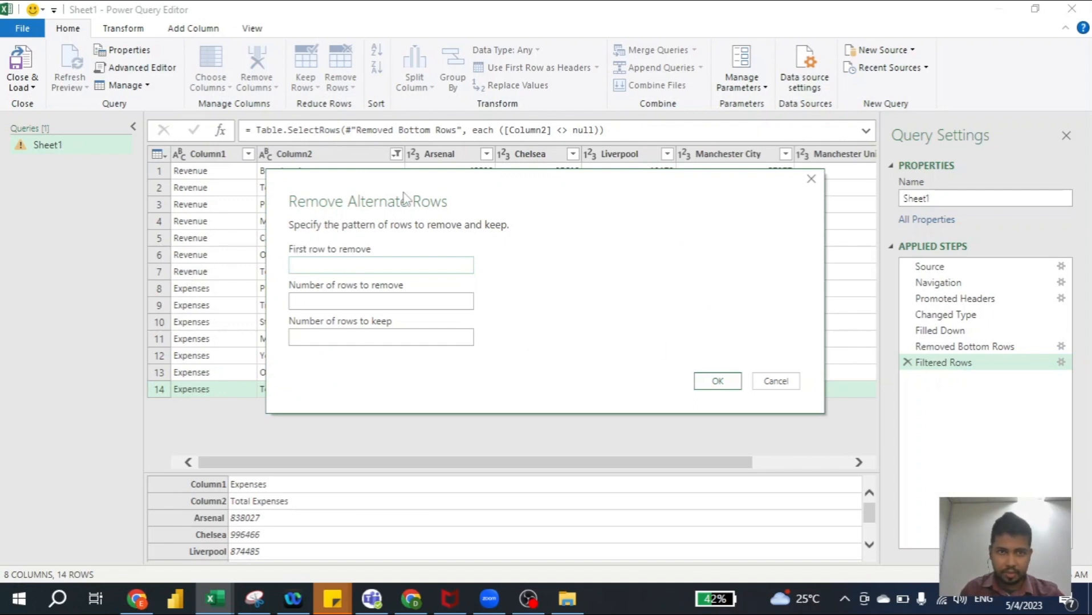
{"action": "left_click_drag", "start_coordinate": [403, 198], "coordinate": [515, 200]}
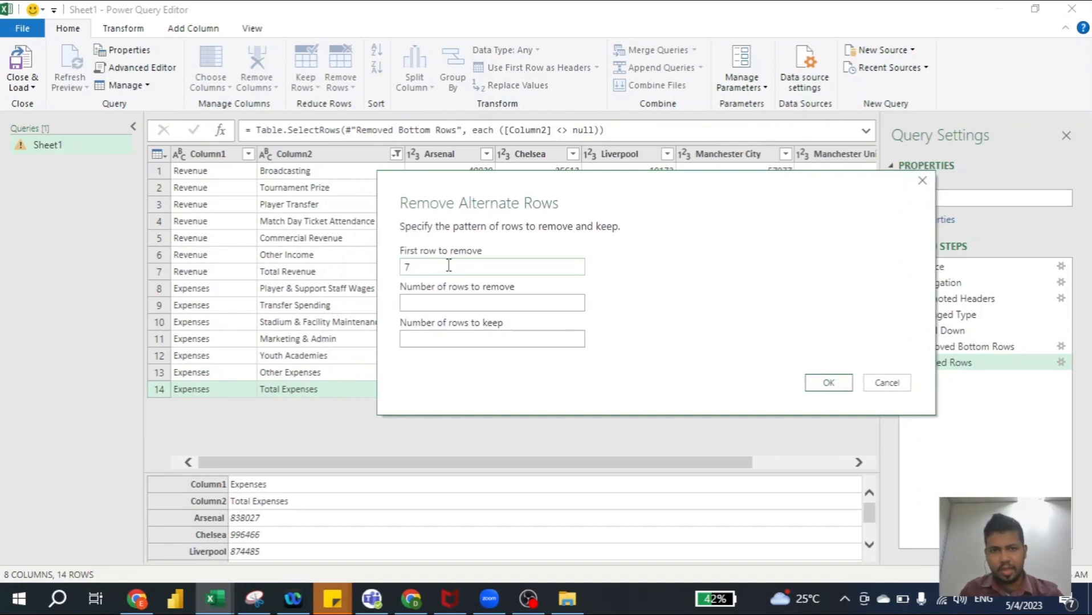
{"action": "left_click", "coordinate": [455, 310]}
{"action": "left_click", "coordinate": [420, 337]}
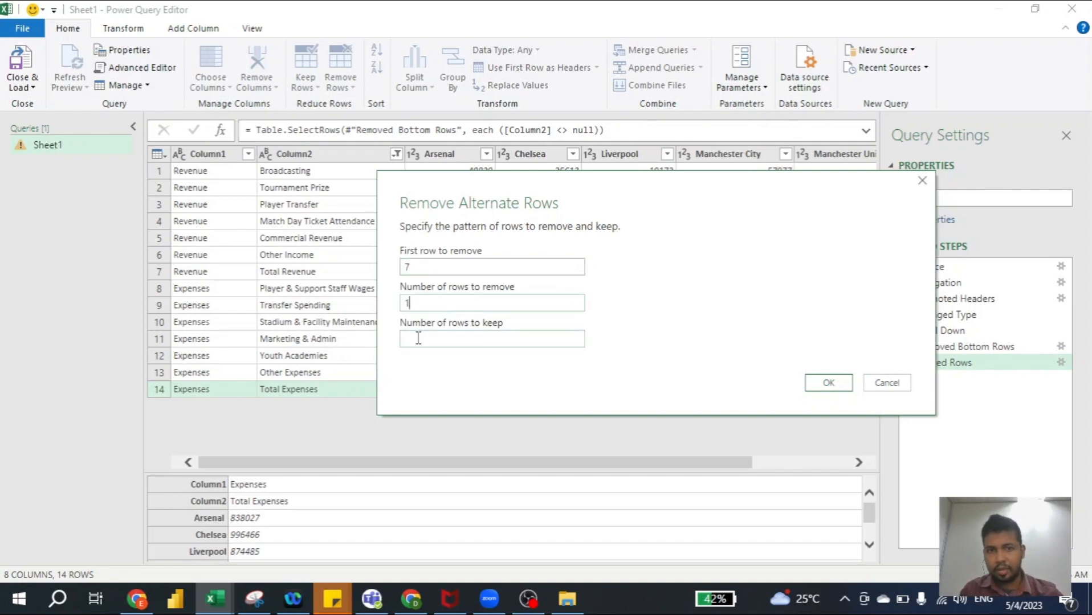
{"action": "left_click", "coordinate": [418, 338]}
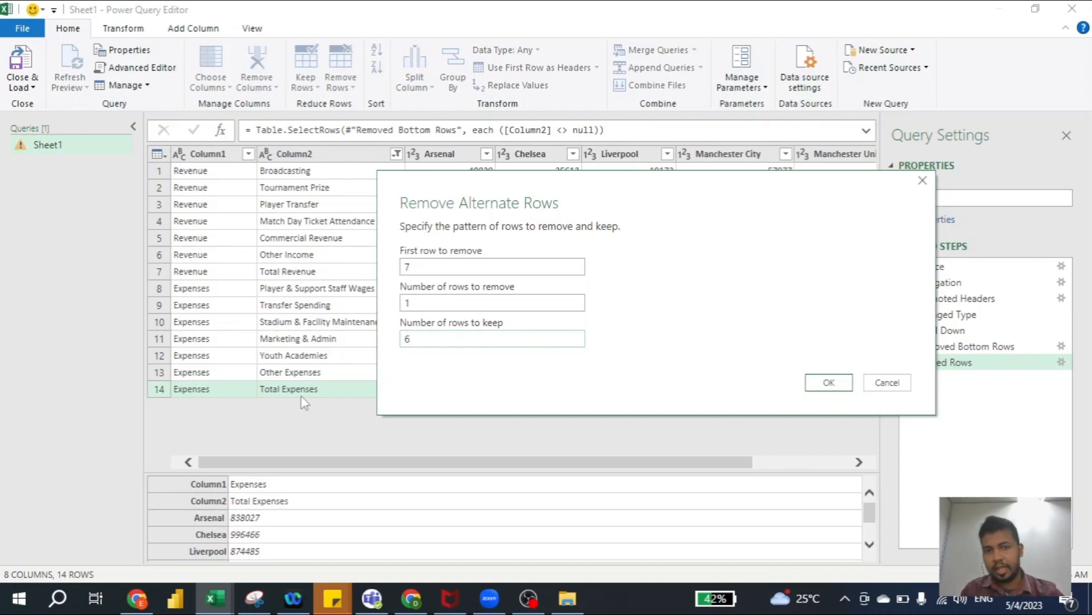
{"action": "left_click", "coordinate": [829, 384]}
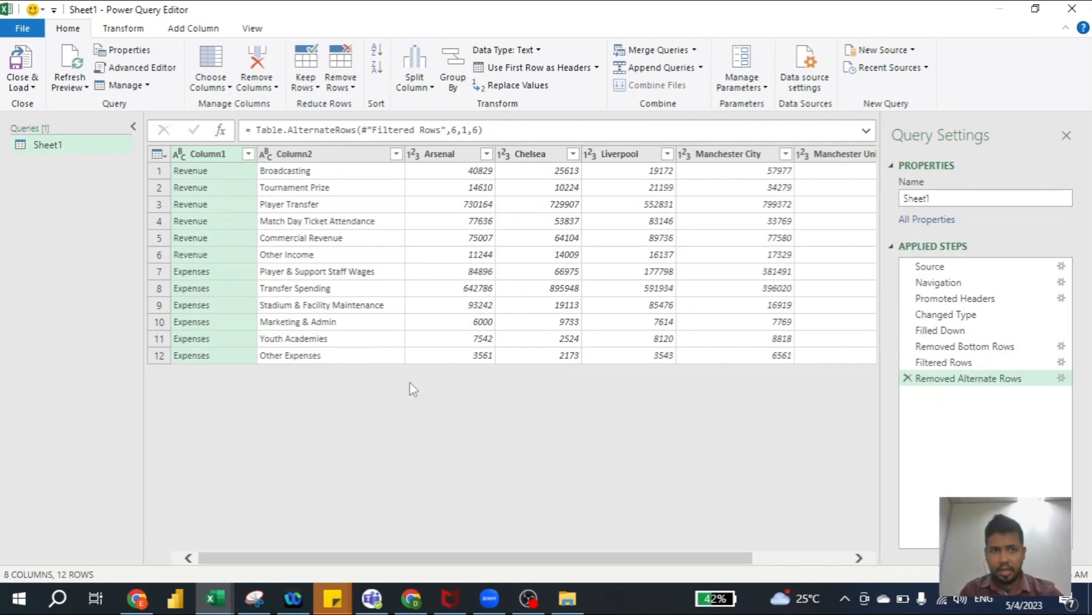
Step: Remove the Total column from the query, keeping the five football club columns
{"action": "left_click", "coordinate": [456, 155]}
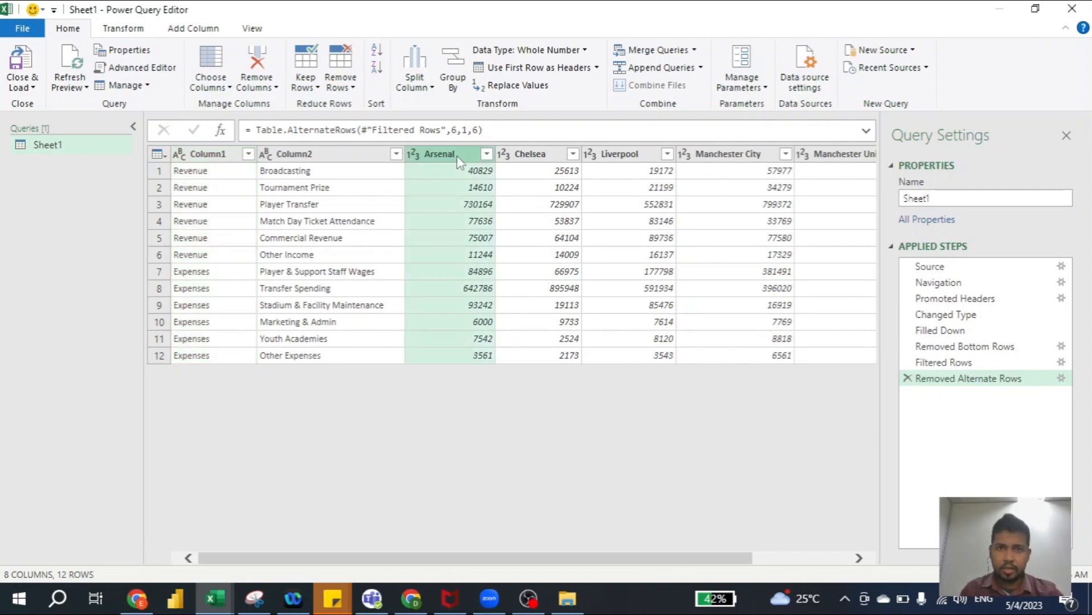
{"action": "left_click_drag", "start_coordinate": [663, 564], "coordinate": [761, 564]}
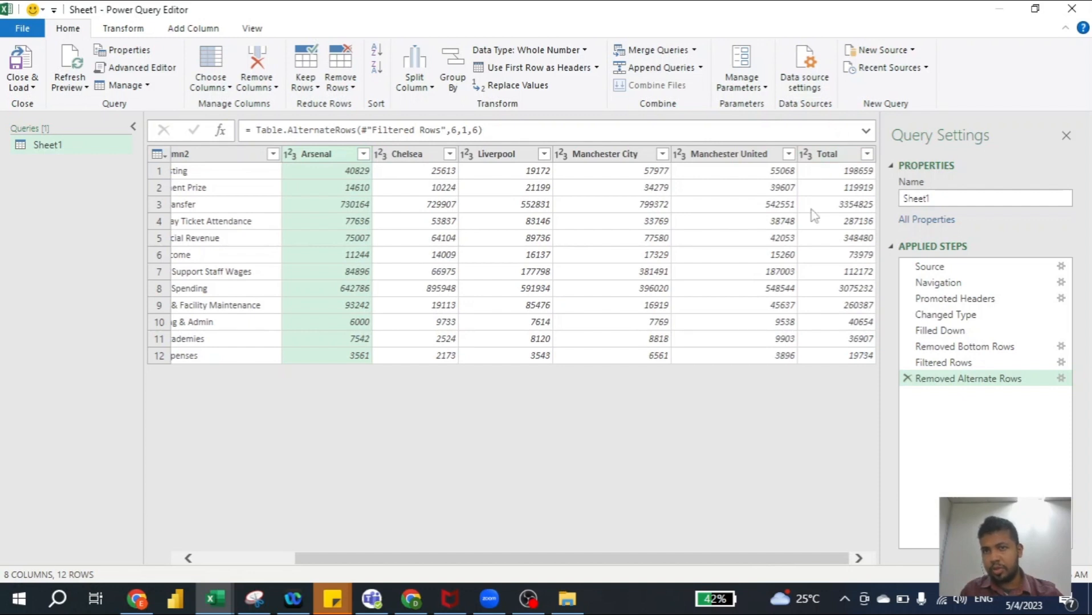
{"action": "left_click", "coordinate": [830, 158]}
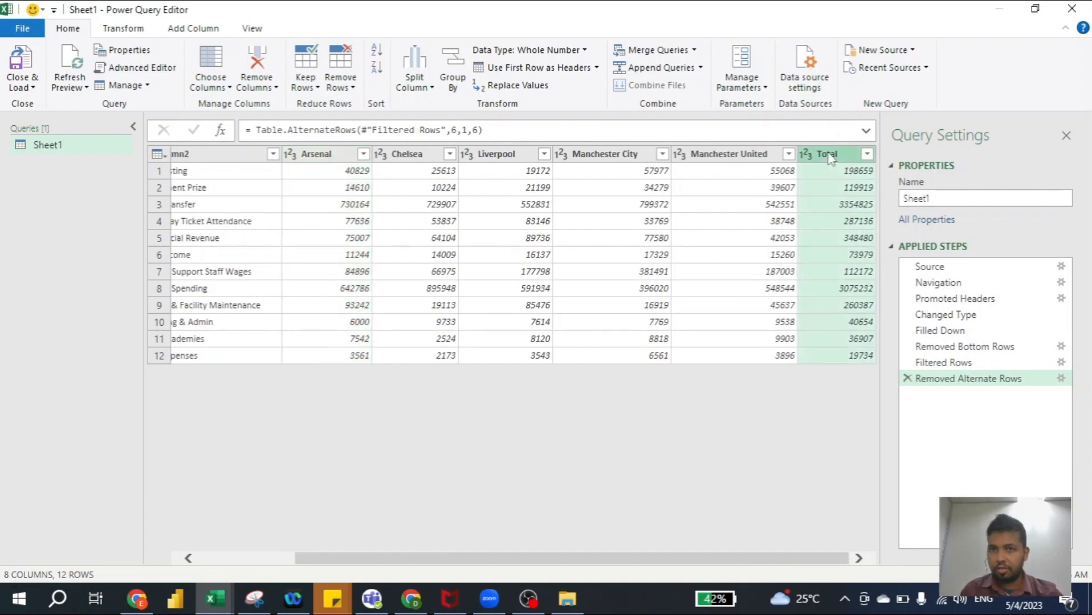
{"action": "right_click", "coordinate": [830, 159]}
{"action": "left_click", "coordinate": [871, 184]}
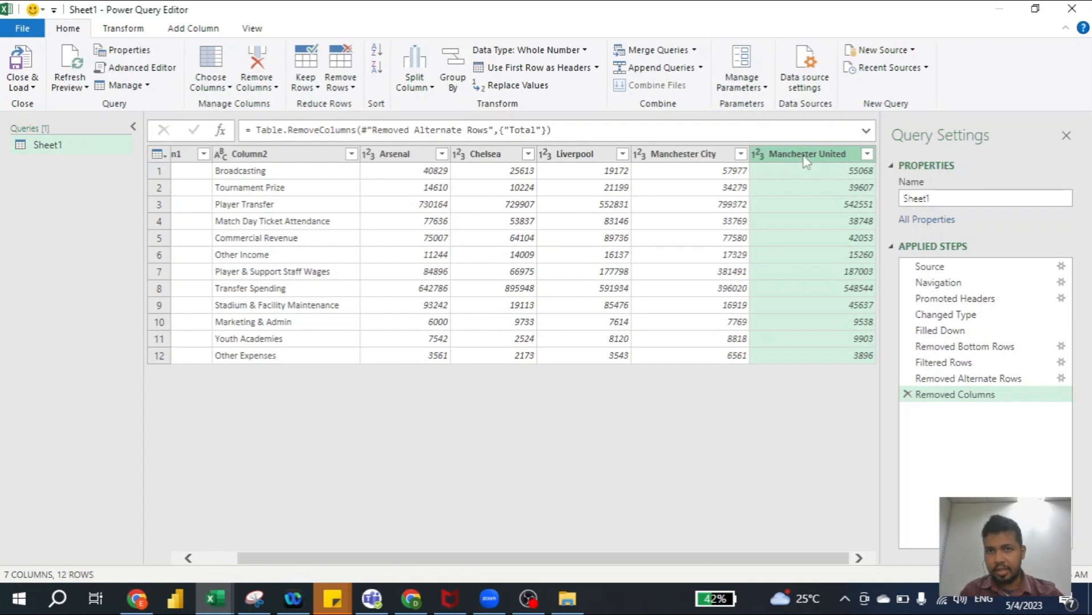
Step: Unpivot the five club columns, Arsenal through Manchester United, into attribute and value rows
{"action": "left_click", "coordinate": [397, 155], "text": "shift"}
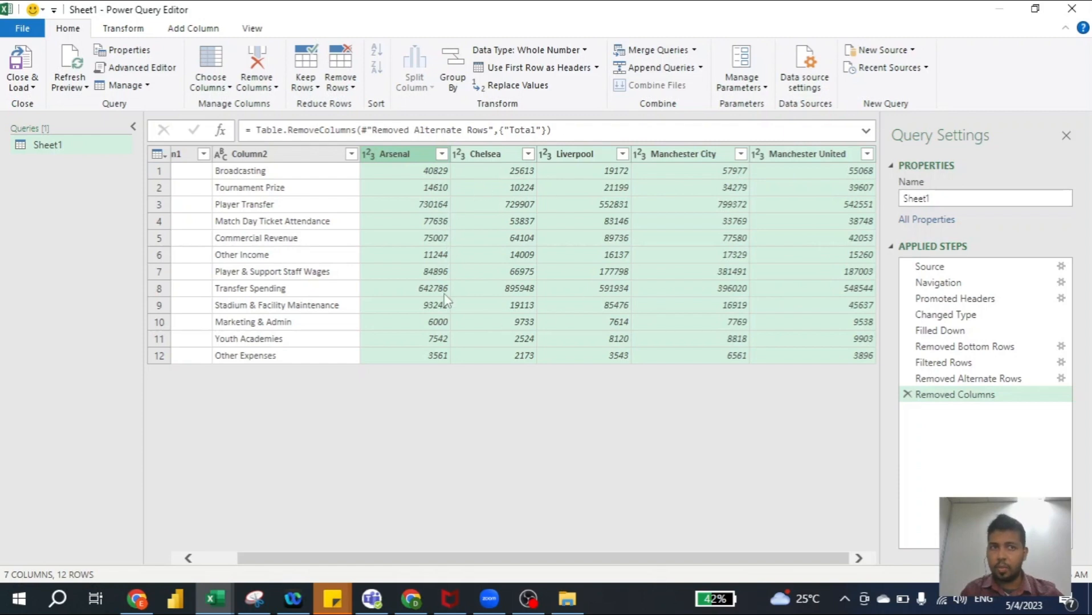
{"action": "left_click", "coordinate": [123, 30]}
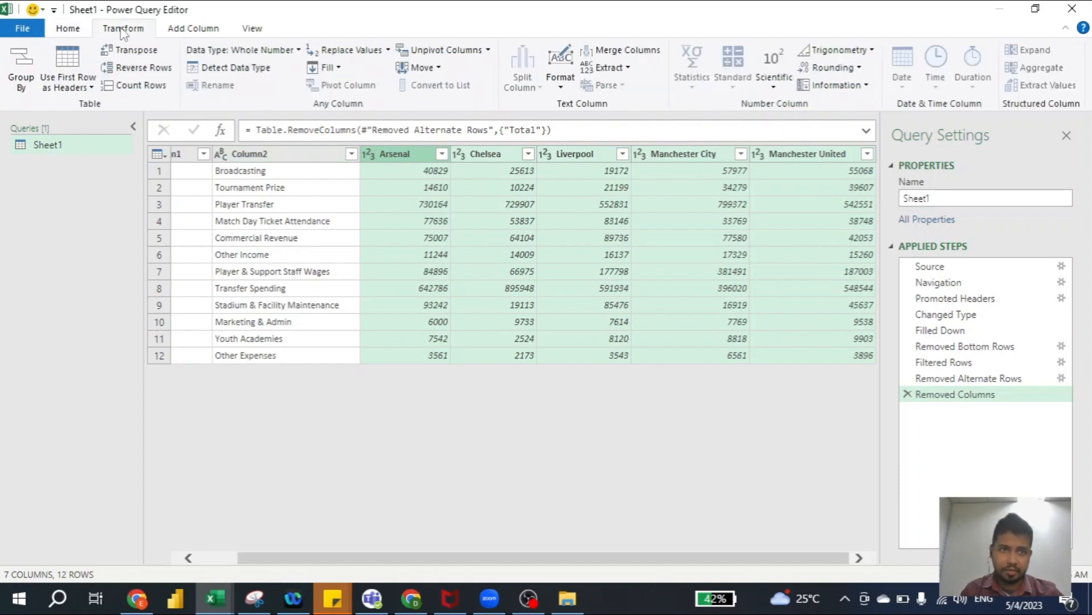
{"action": "left_click", "coordinate": [436, 50]}
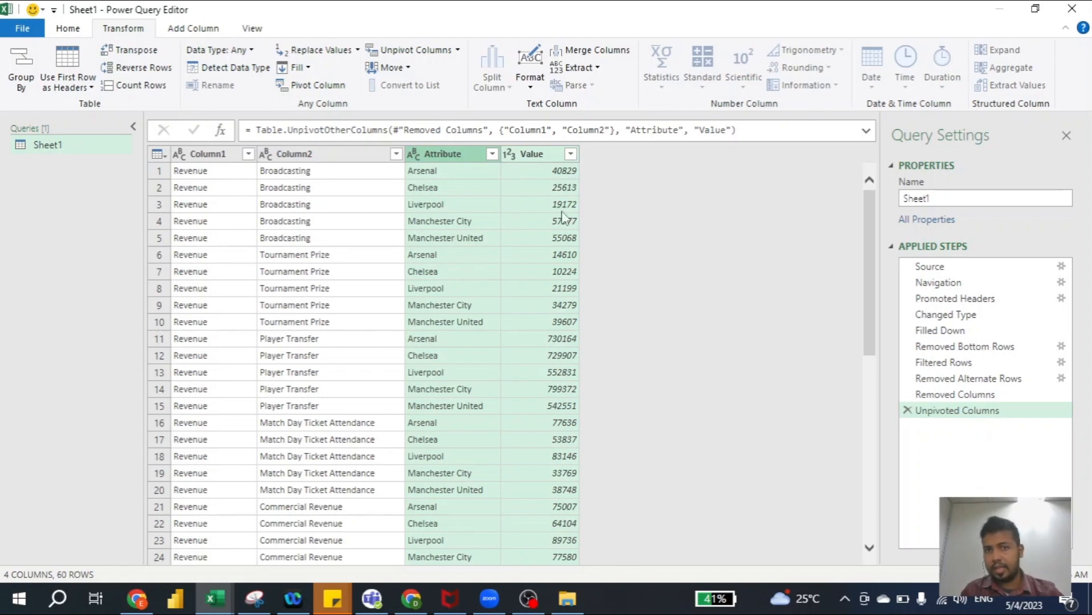
Step: Rename Column1 as GL and Column2 as GL Details
{"action": "left_click", "coordinate": [205, 157]}
{"action": "double_click", "coordinate": [206, 154]}
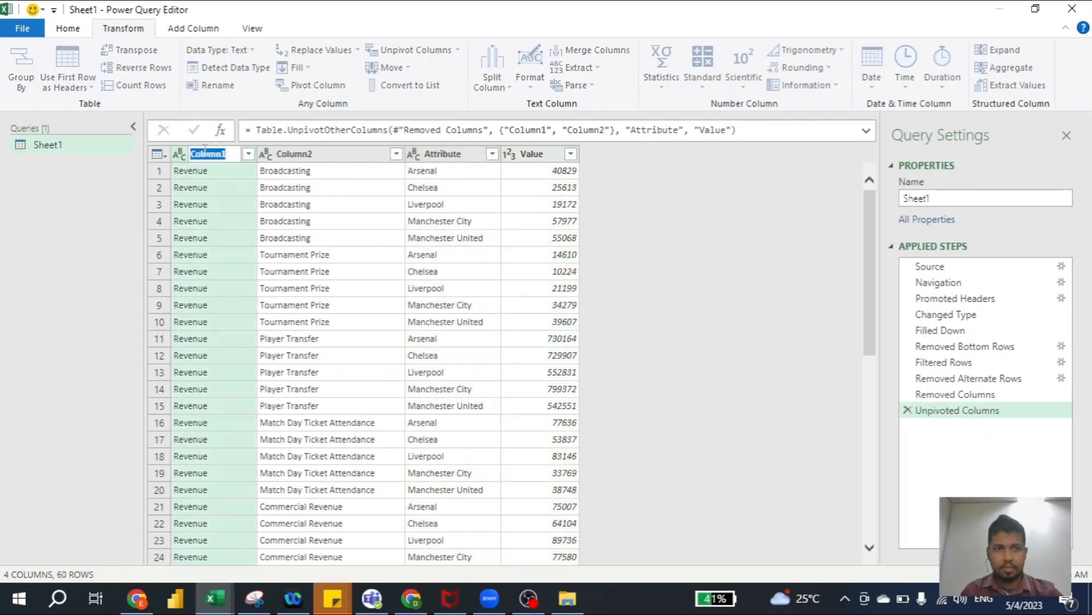
{"action": "type", "text": "GL"}
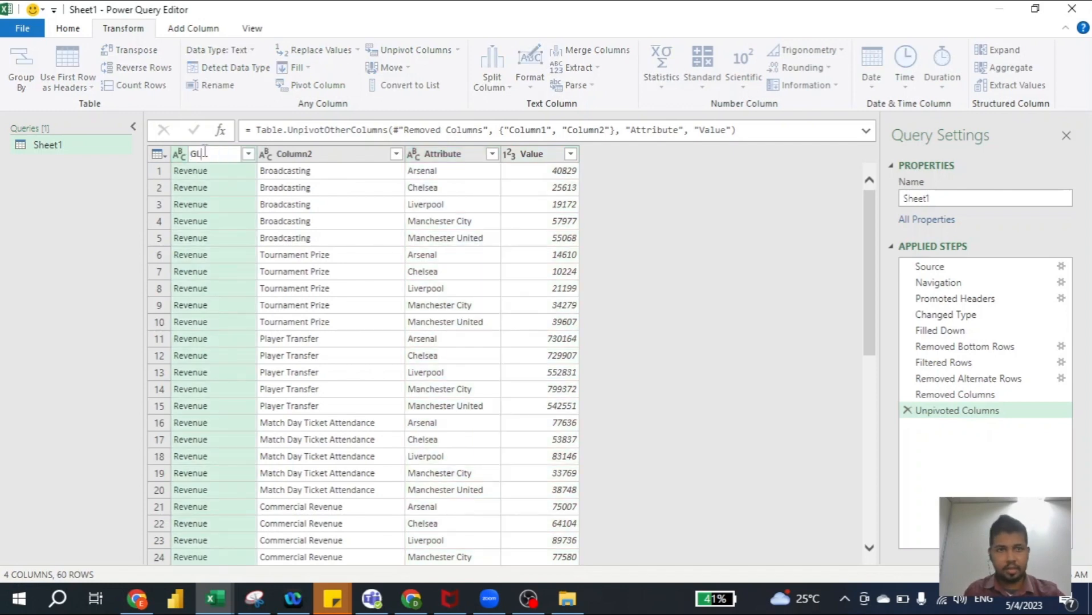
{"action": "key", "text": "Return"}
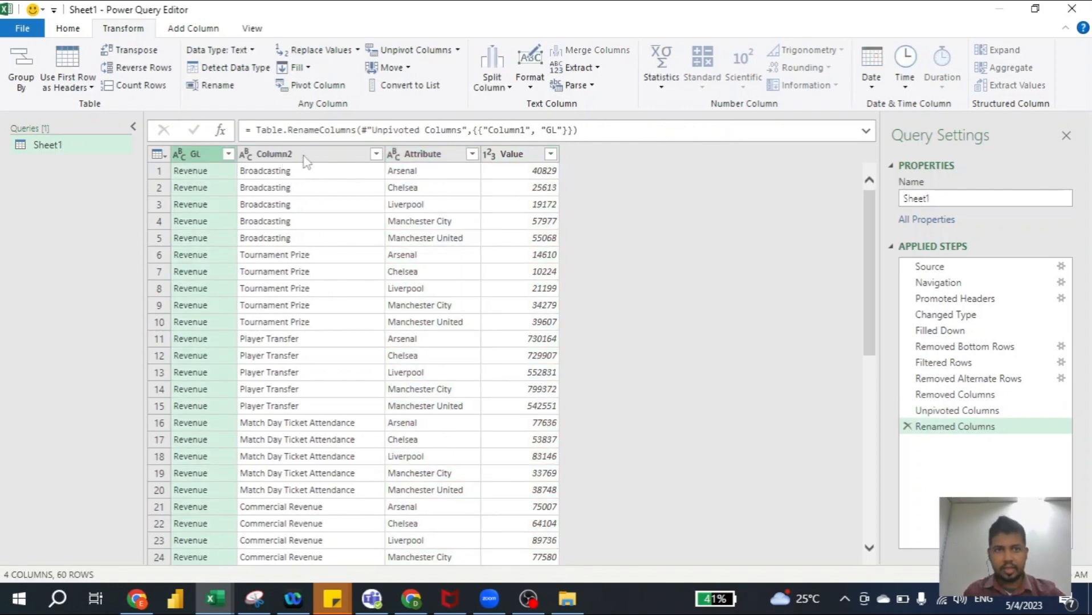
{"action": "double_click", "coordinate": [303, 155]}
{"action": "type", "text": "GL"}
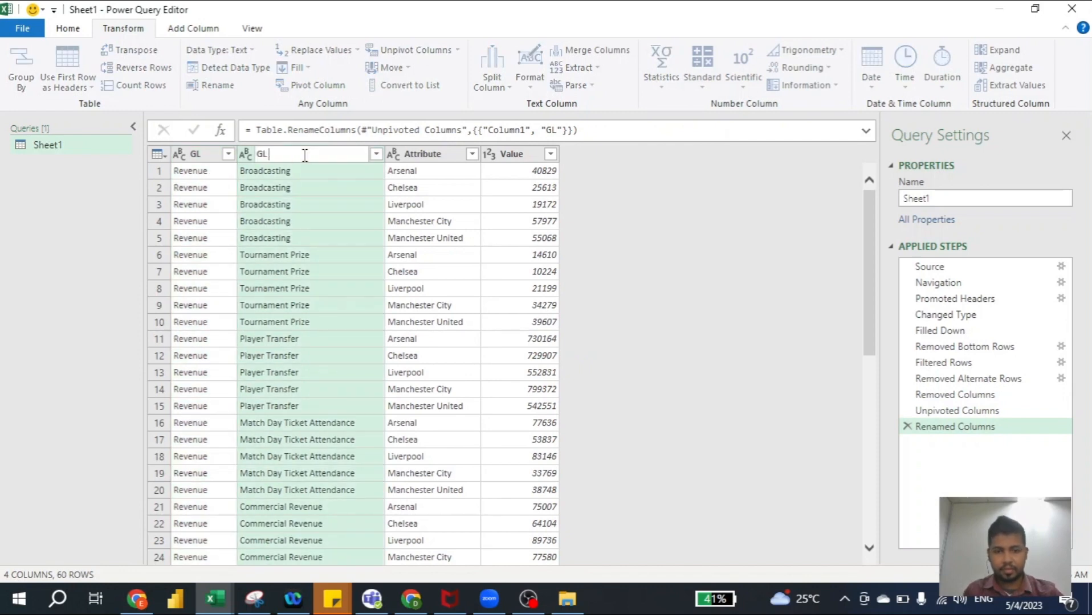
{"action": "type", "text": " Details"}
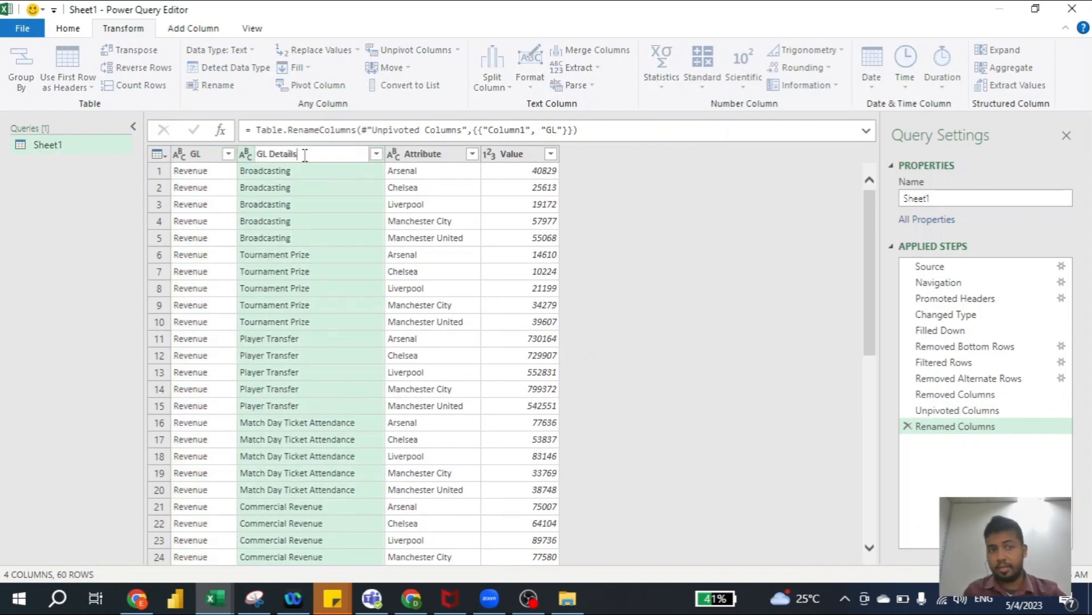
{"action": "key", "text": "Return"}
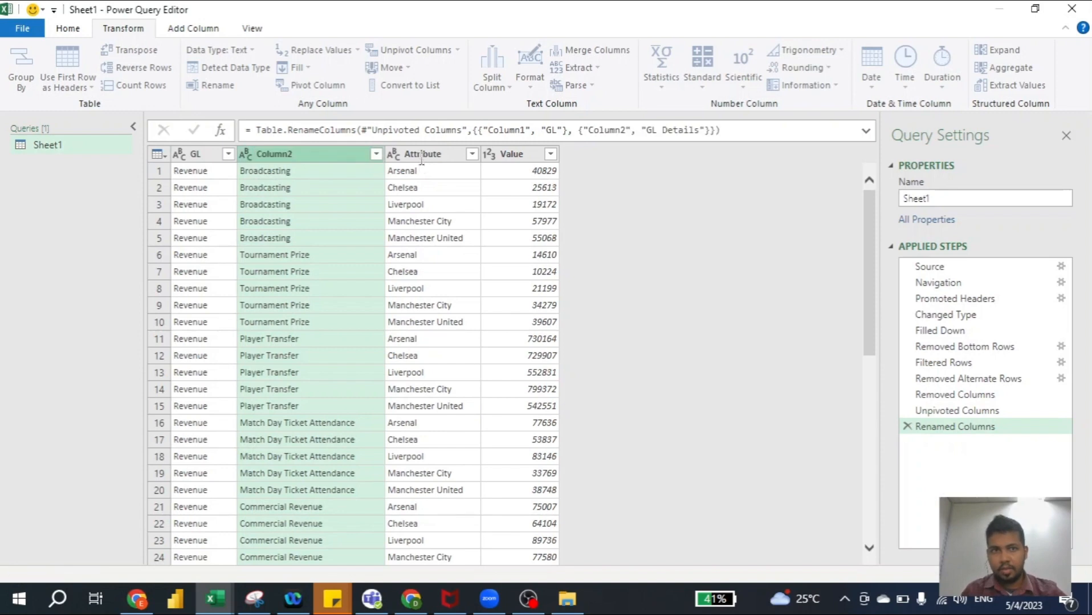
Step: Rename the Attribute column as Football Clubs and the Value column as RM
{"action": "double_click", "coordinate": [422, 155]}
{"action": "type", "text": "Football Clu"}
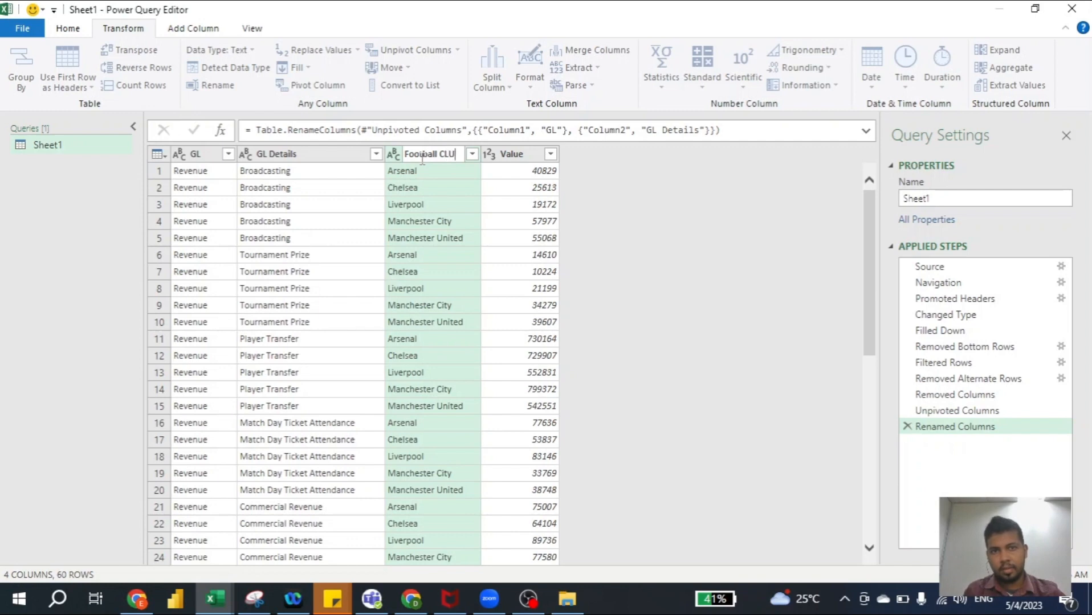
{"action": "type", "text": "bs"}
{"action": "key", "text": "Return"}
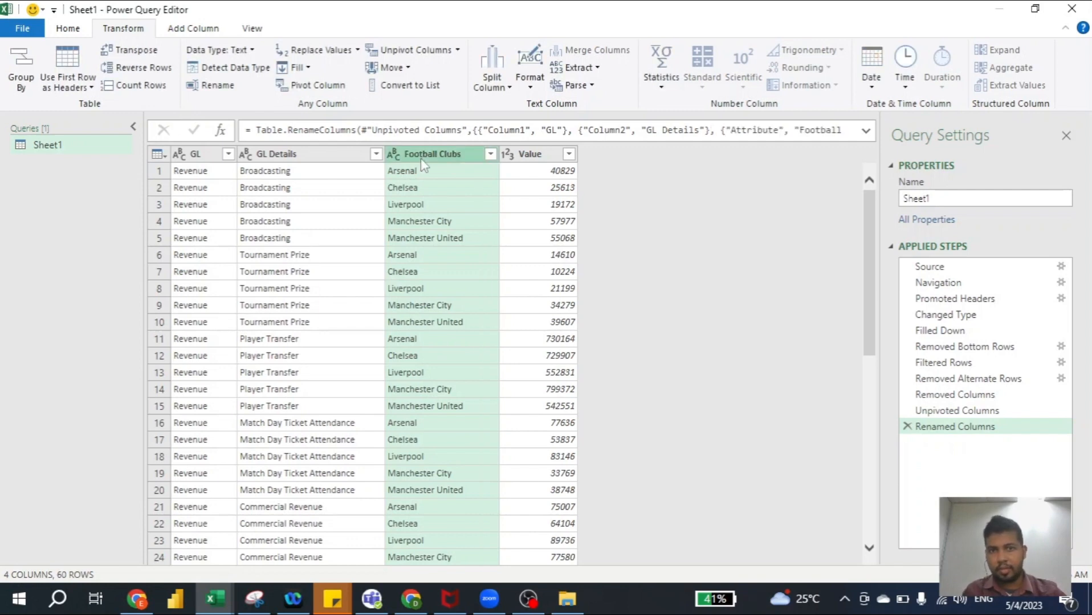
{"action": "double_click", "coordinate": [529, 153]}
{"action": "type", "text": "RM"}
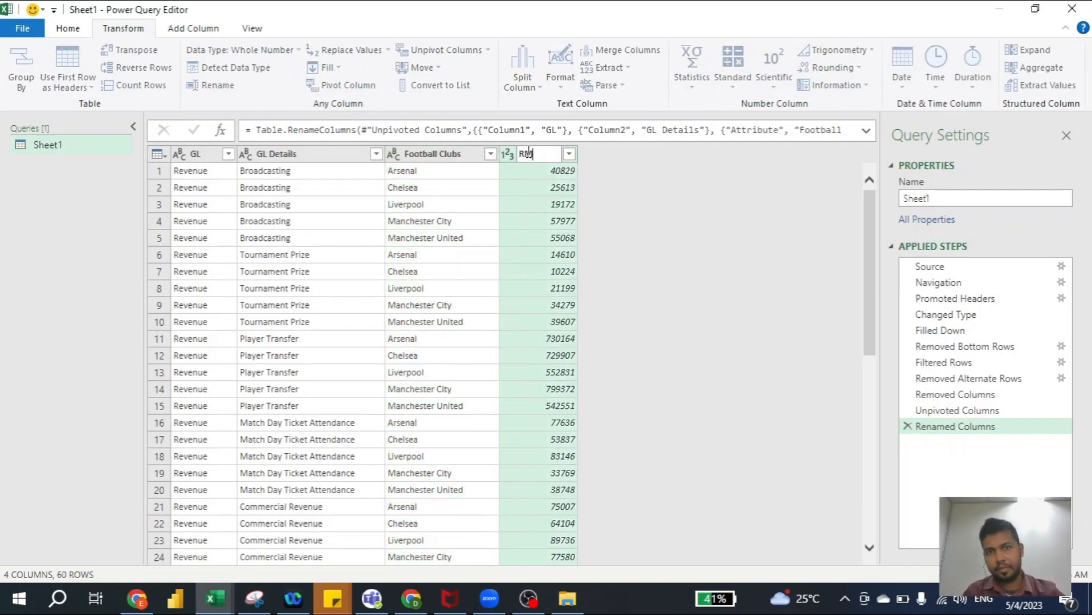
{"action": "key", "text": "Return"}
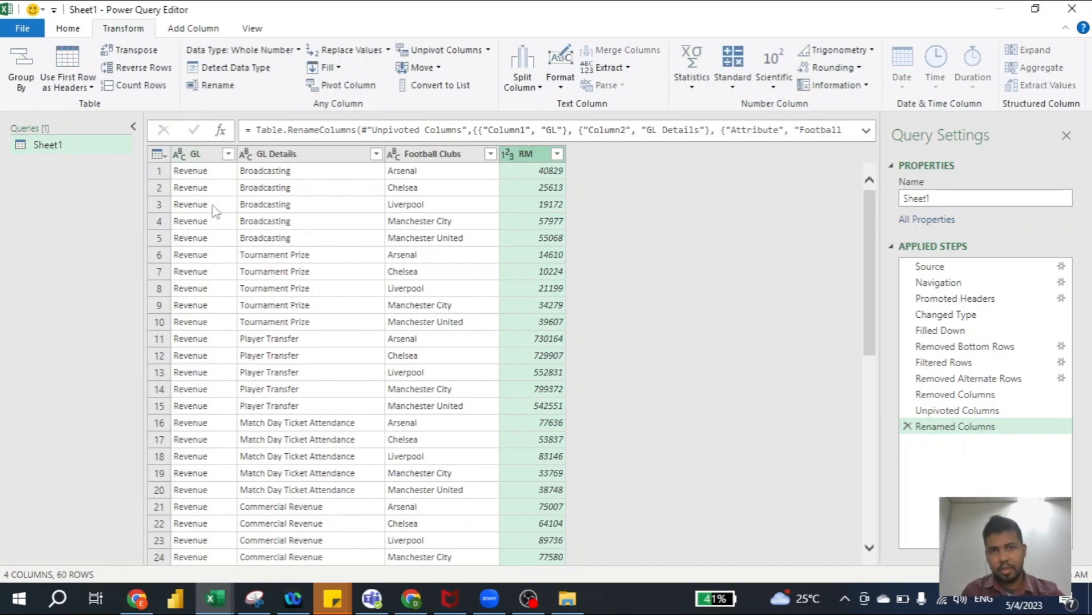
Step: Close and load the cleaned query into the workbook, and rename its new worksheet Raw Data from Src
{"action": "left_click", "coordinate": [68, 28]}
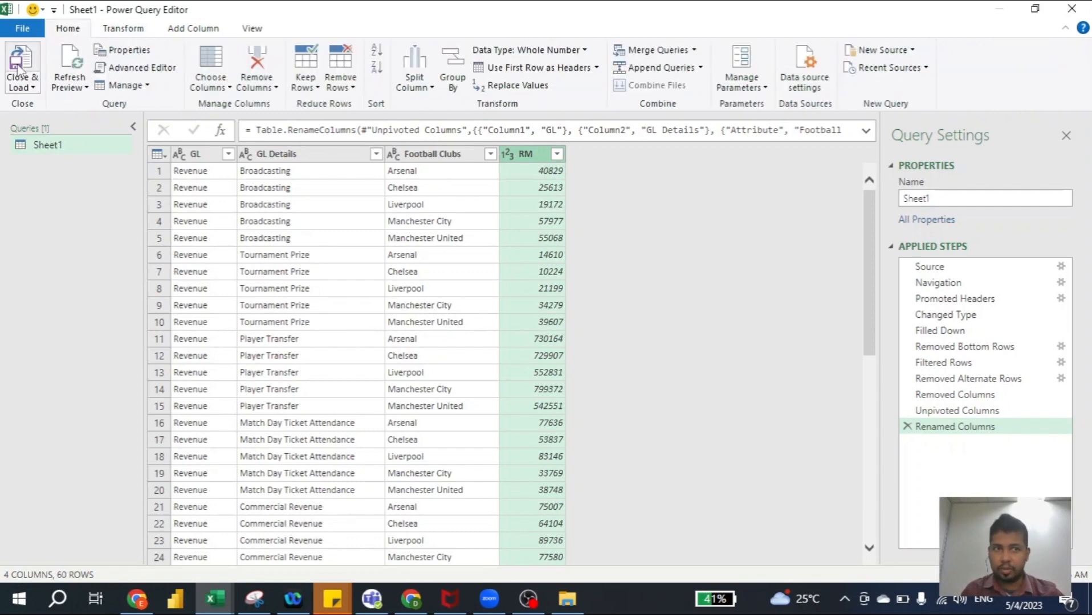
{"action": "left_click", "coordinate": [20, 61]}
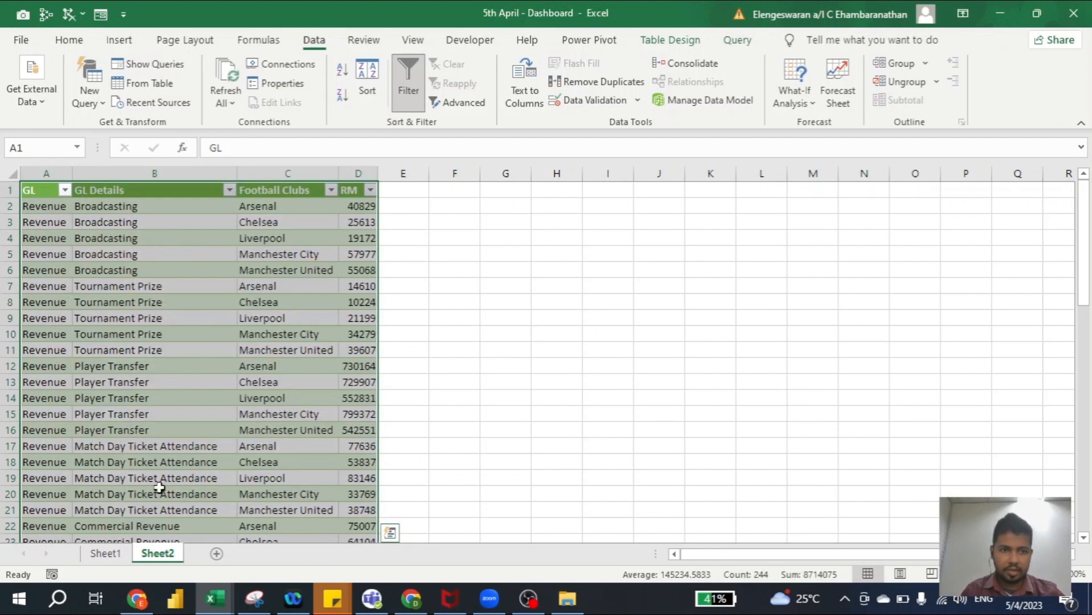
{"action": "right_click", "coordinate": [161, 561]}
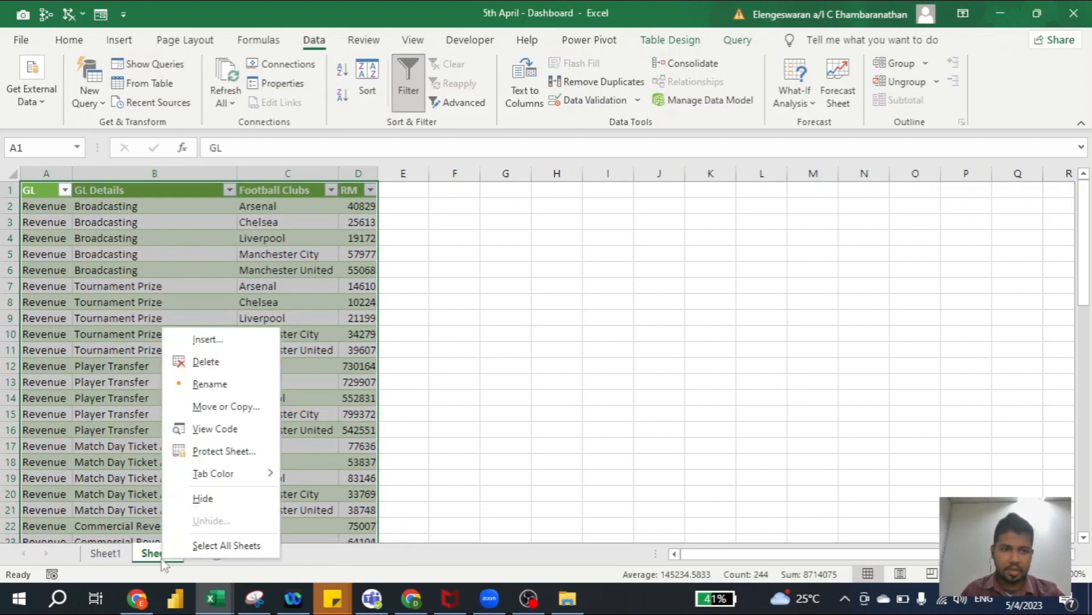
{"action": "left_click", "coordinate": [210, 385]}
{"action": "type", "text": "rAW"}
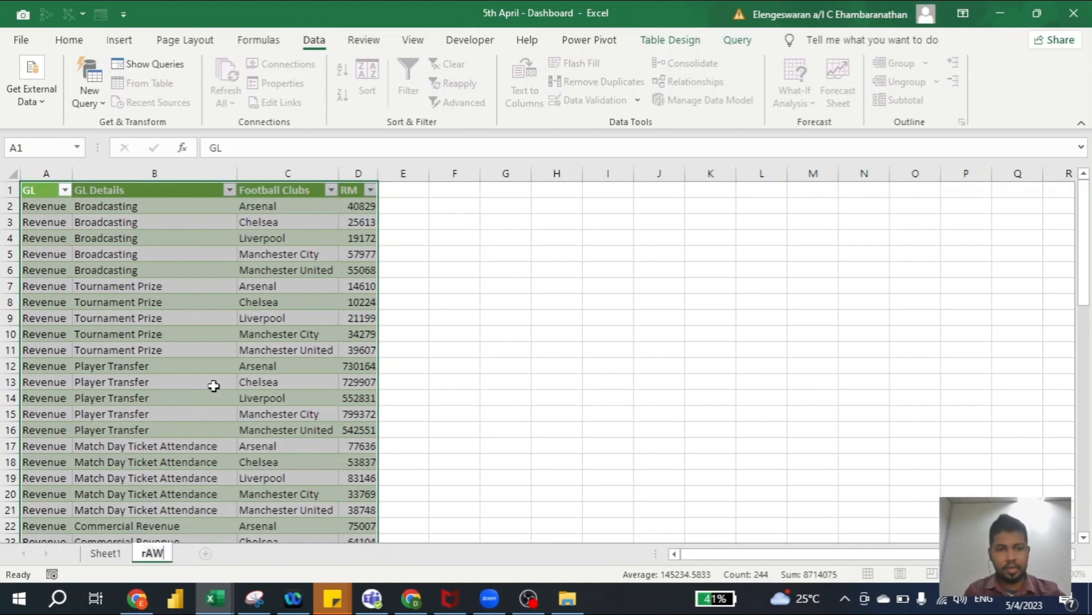
{"action": "key", "text": "BackSpace"}
{"action": "key", "text": "BackSpace"}
{"action": "type", "text": "Raw"}
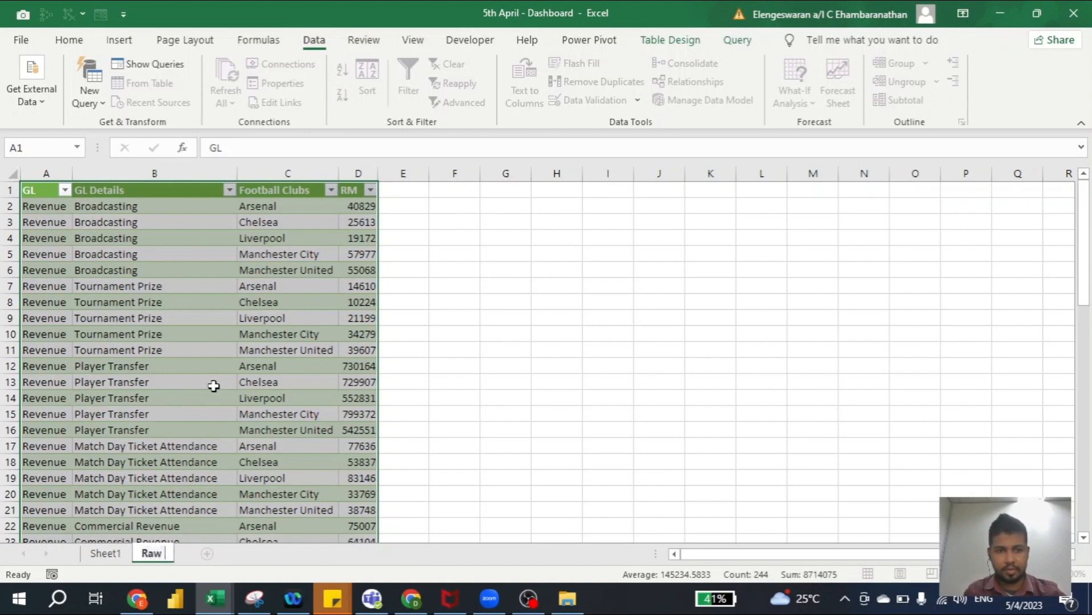
{"action": "type", "text": " Data from "}
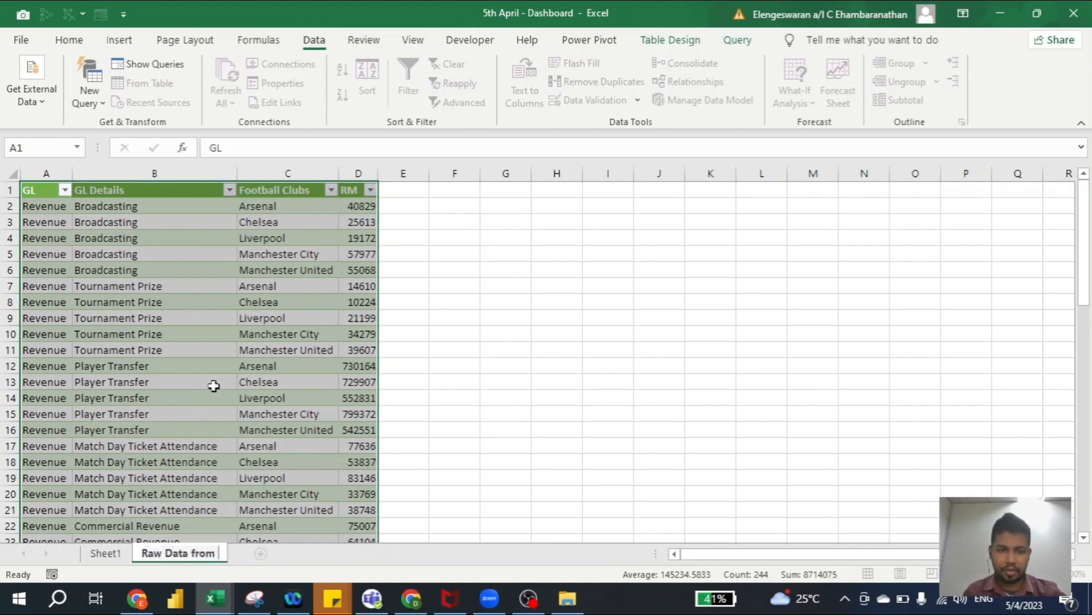
{"action": "type", "text": "Src"}
{"action": "key", "text": "Return"}
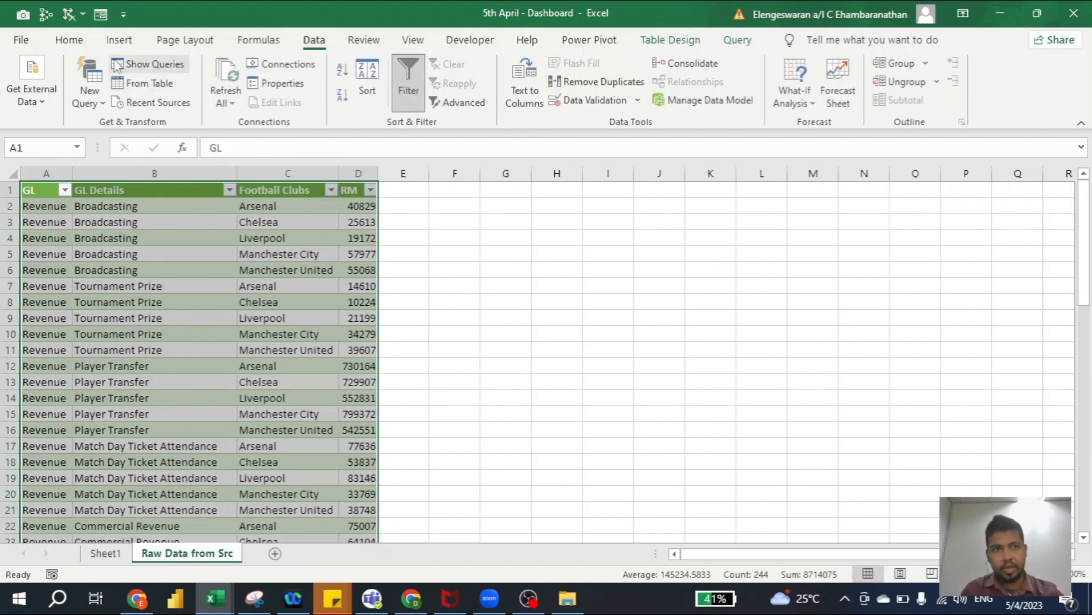
Step: Create a PivotTable from the loaded table, placed on the existing worksheet Sheet1 at cell A1
{"action": "left_click", "coordinate": [117, 41]}
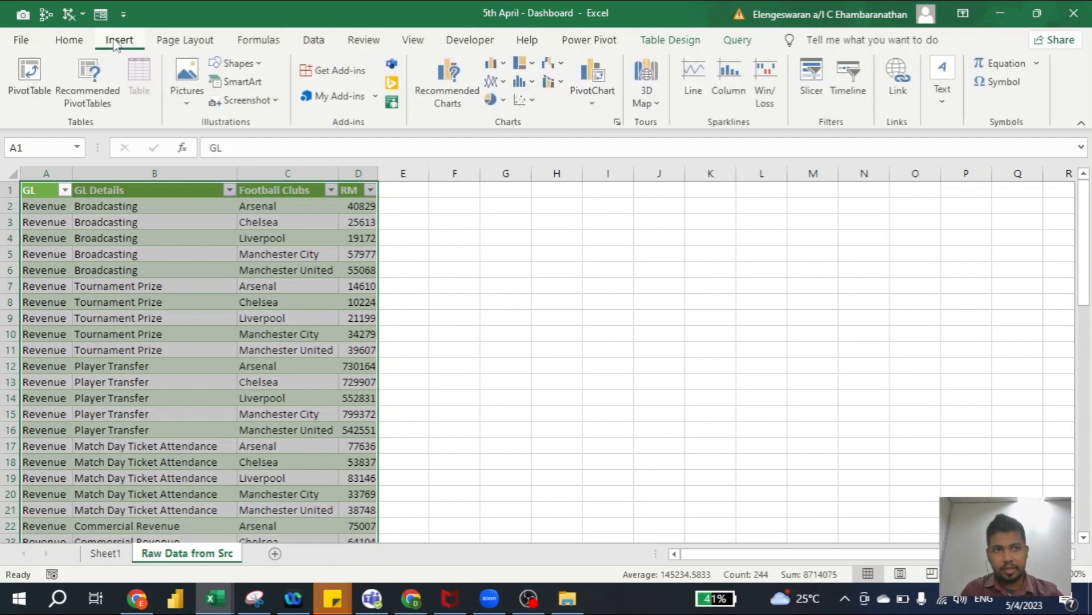
{"action": "left_click", "coordinate": [89, 265]}
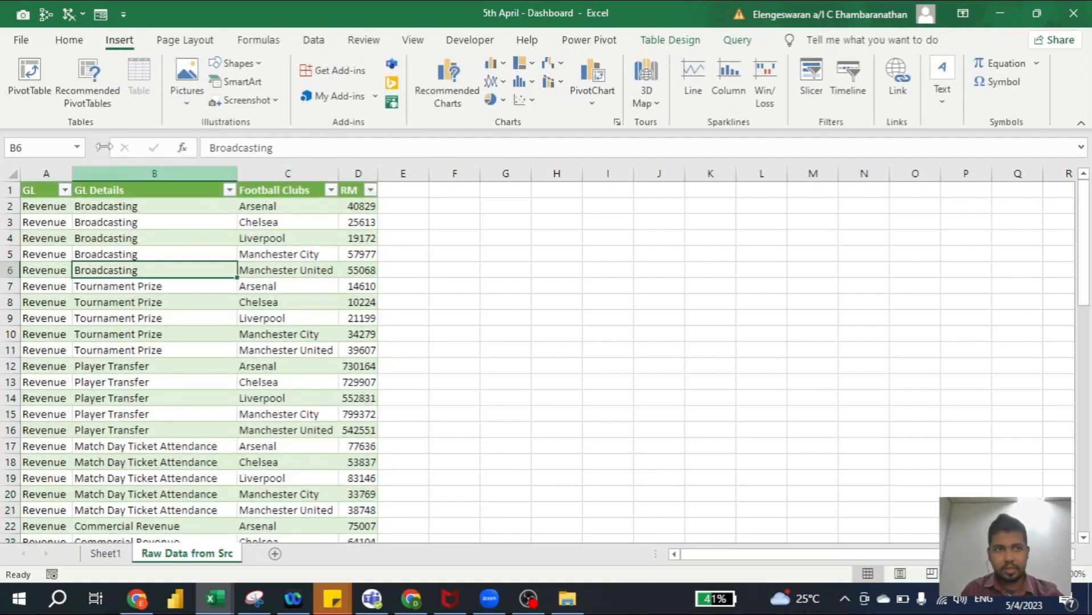
{"action": "left_click", "coordinate": [18, 83]}
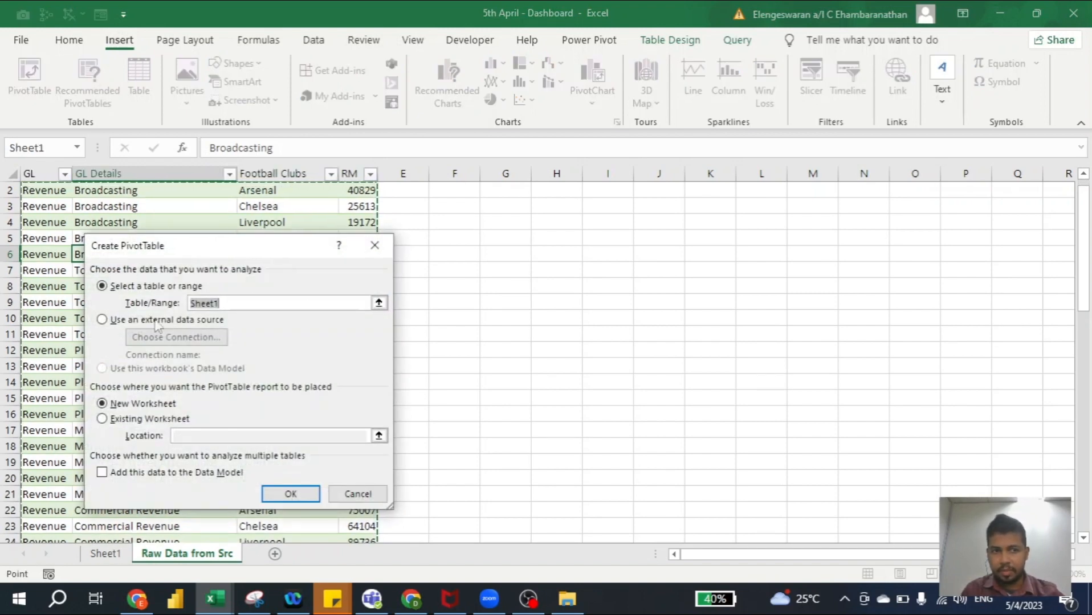
{"action": "left_click", "coordinate": [119, 421]}
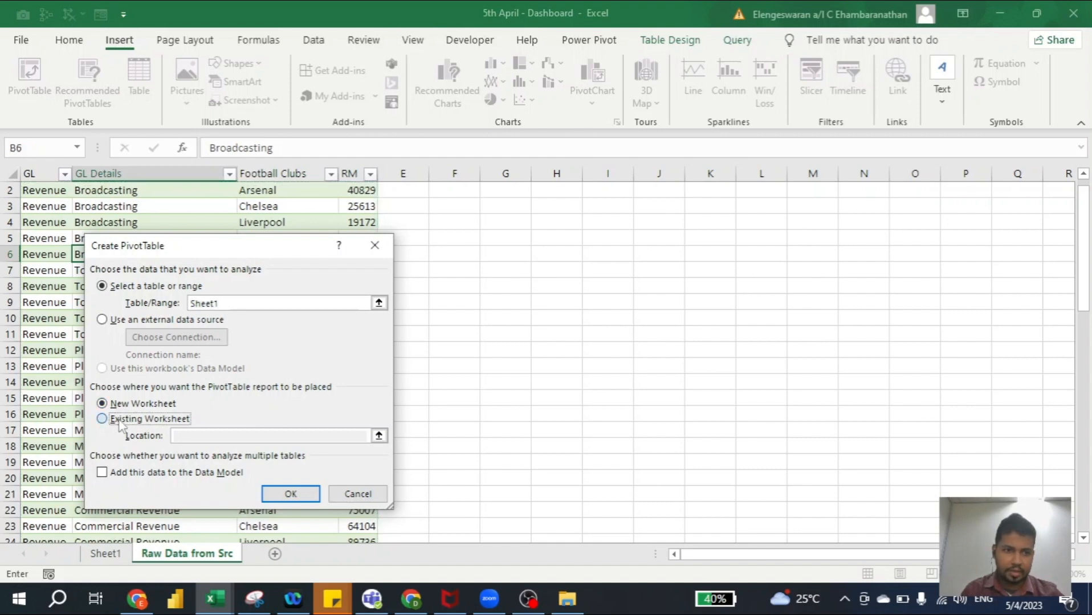
{"action": "left_click", "coordinate": [200, 436]}
{"action": "left_click", "coordinate": [105, 553]}
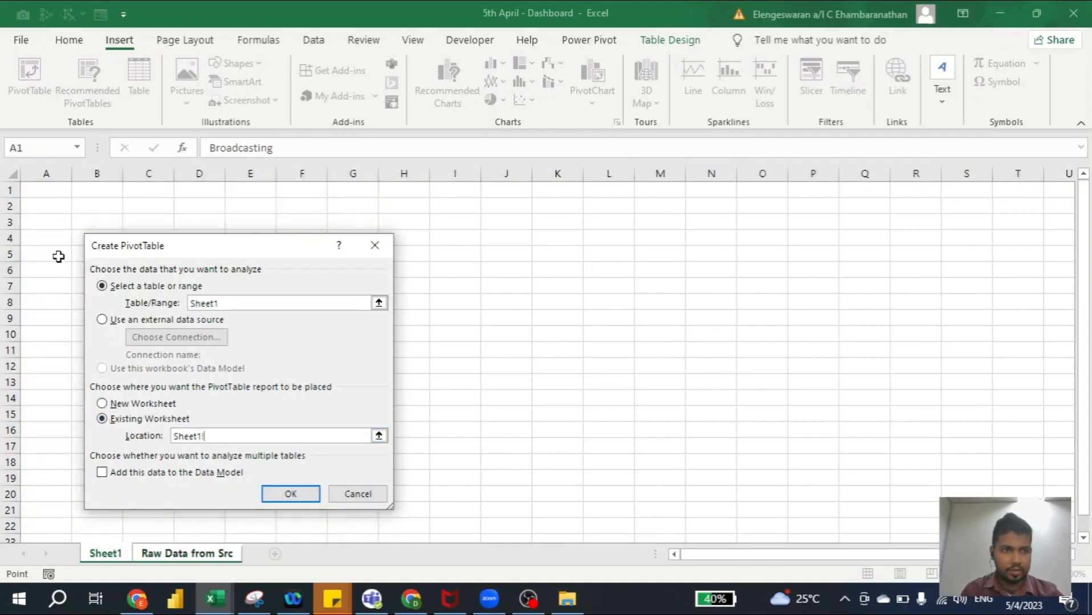
{"action": "left_click", "coordinate": [47, 189]}
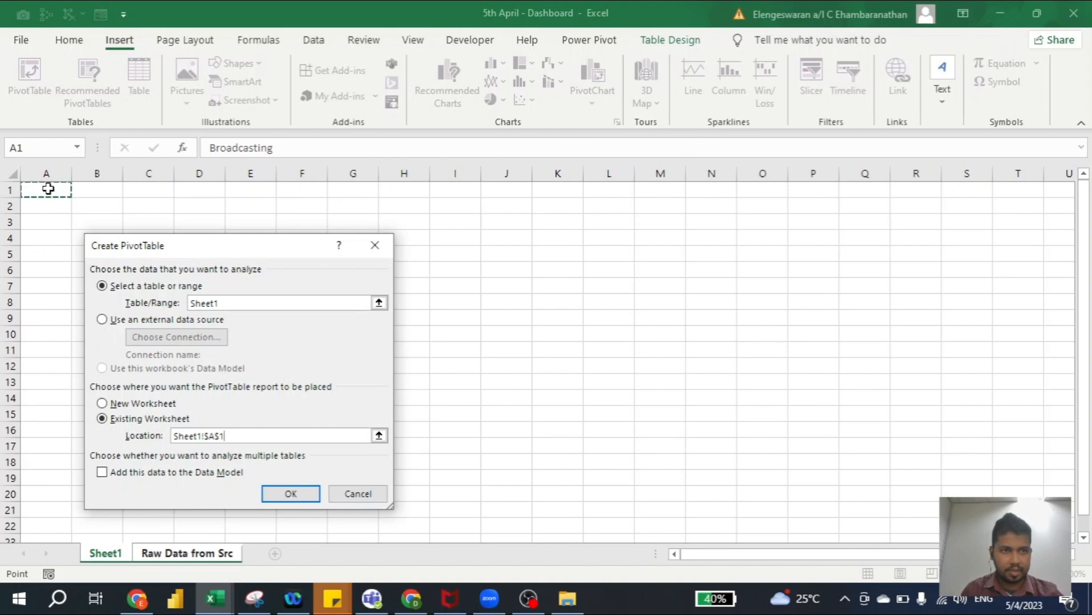
{"action": "left_click", "coordinate": [289, 493]}
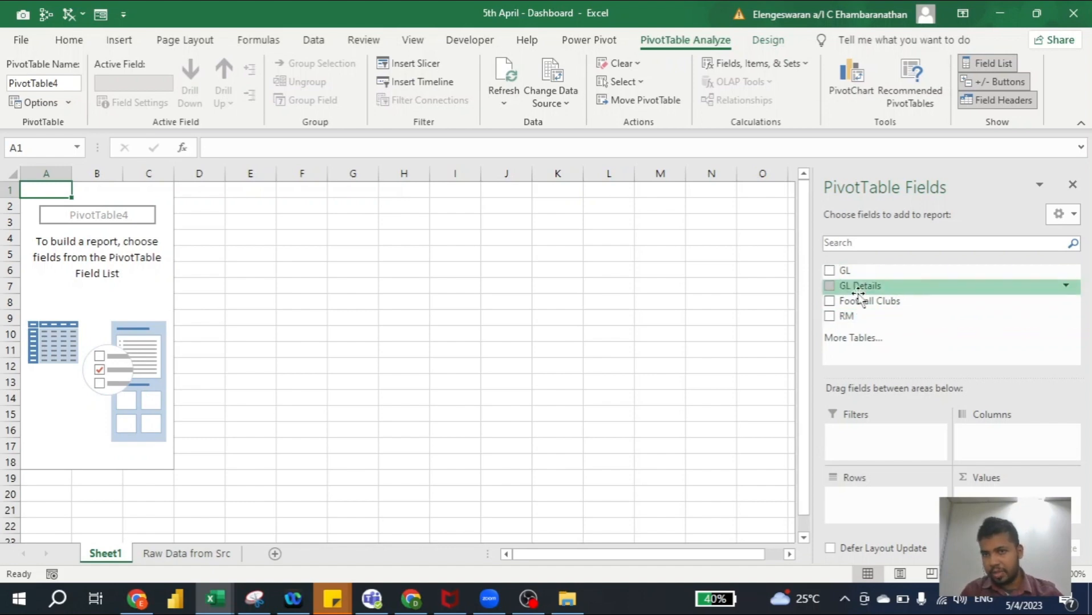
Step: Lay out the PivotTable with Football Clubs as the filter, GL as rows and the sum of RM as values
{"action": "left_click_drag", "start_coordinate": [862, 303], "coordinate": [866, 447]}
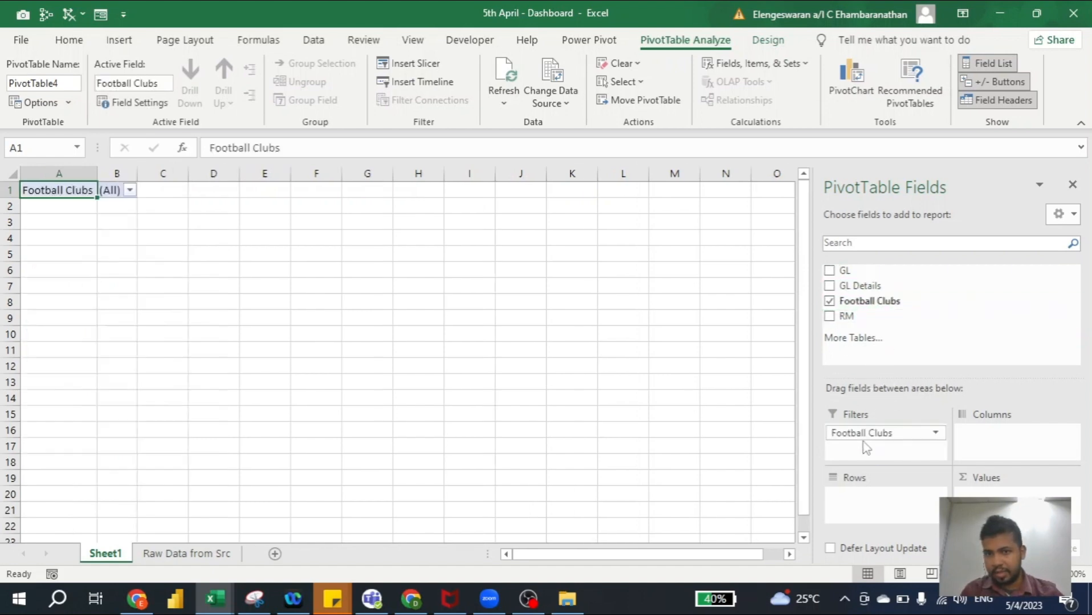
{"action": "left_click_drag", "start_coordinate": [848, 272], "coordinate": [866, 500]}
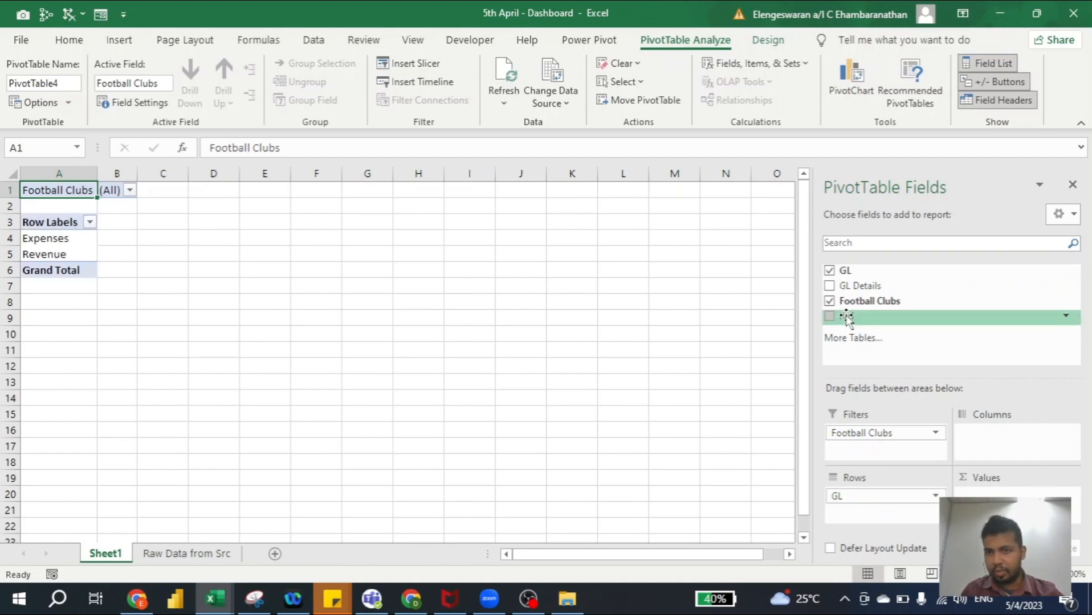
{"action": "left_click_drag", "start_coordinate": [848, 316], "coordinate": [979, 493]}
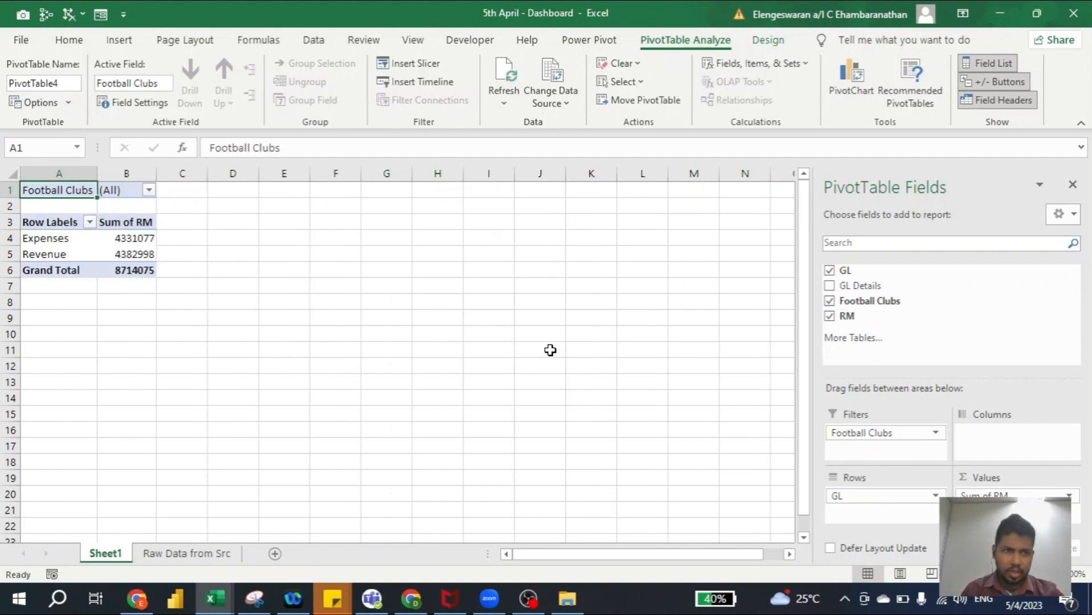
Step: Format the PivotTable's Sum of RM values as Accounting with no currency symbol and 0 decimal places
{"action": "left_click", "coordinate": [127, 234]}
{"action": "left_click_drag", "start_coordinate": [126, 235], "coordinate": [126, 271]}
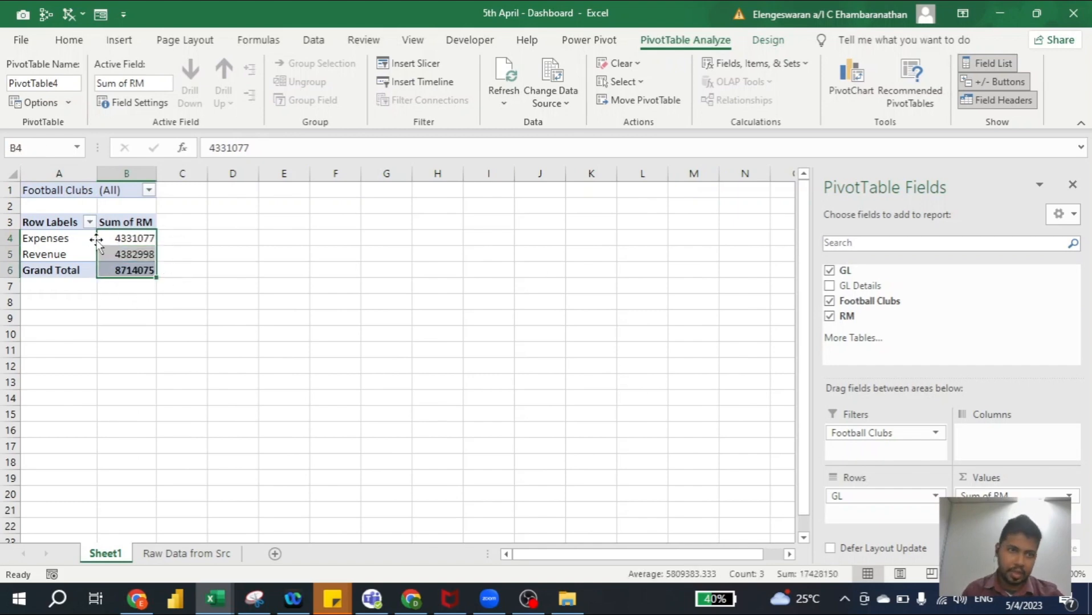
{"action": "right_click", "coordinate": [124, 241]}
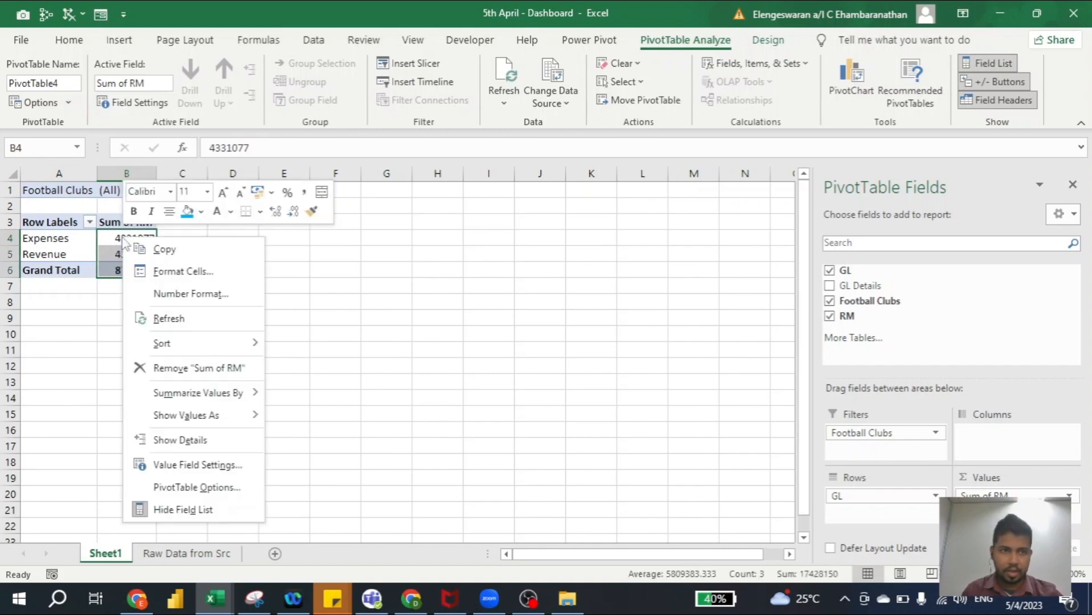
{"action": "left_click", "coordinate": [169, 272]}
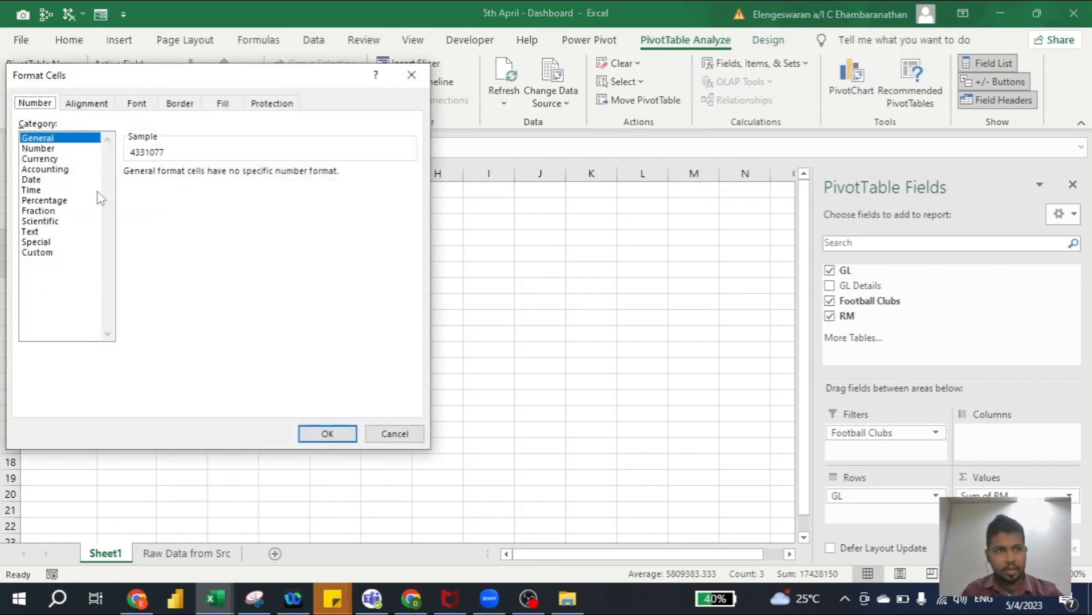
{"action": "left_click", "coordinate": [56, 169]}
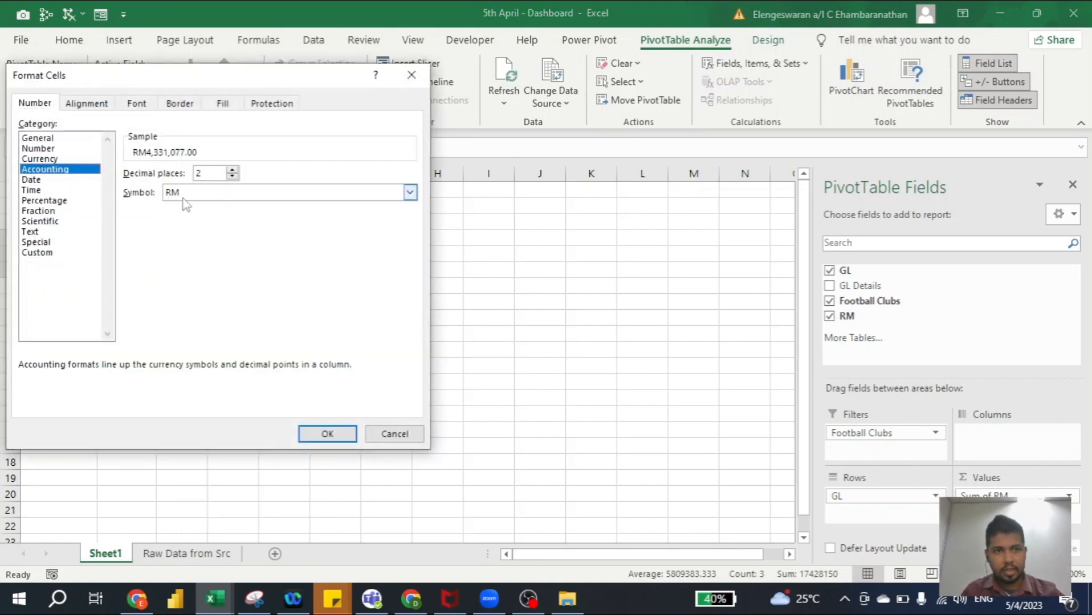
{"action": "left_click", "coordinate": [181, 195]}
{"action": "left_click", "coordinate": [178, 207]}
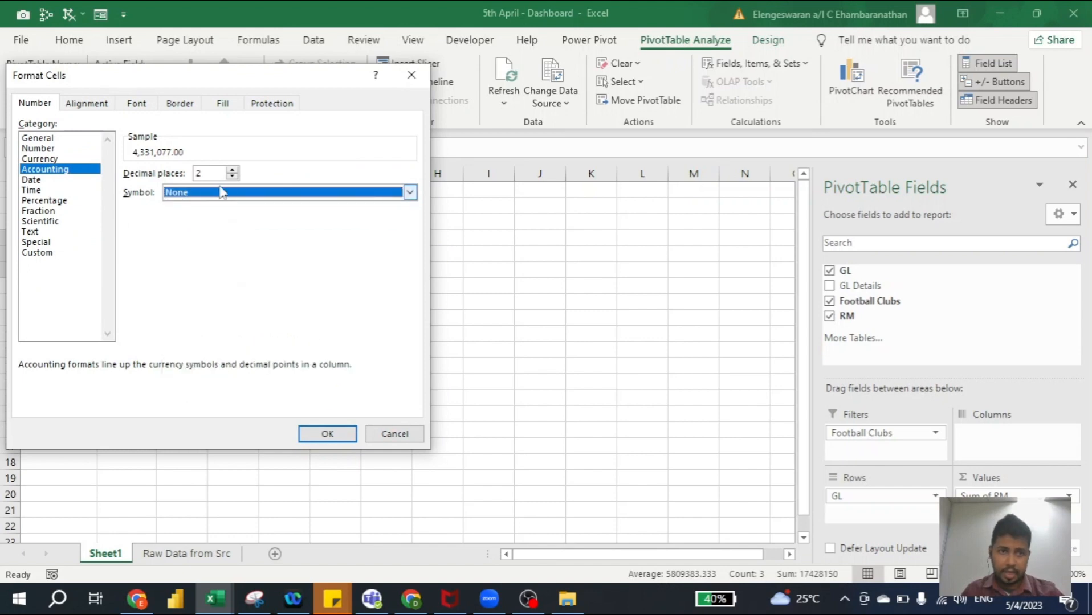
{"action": "left_click", "coordinate": [232, 176]}
{"action": "left_click", "coordinate": [232, 176]}
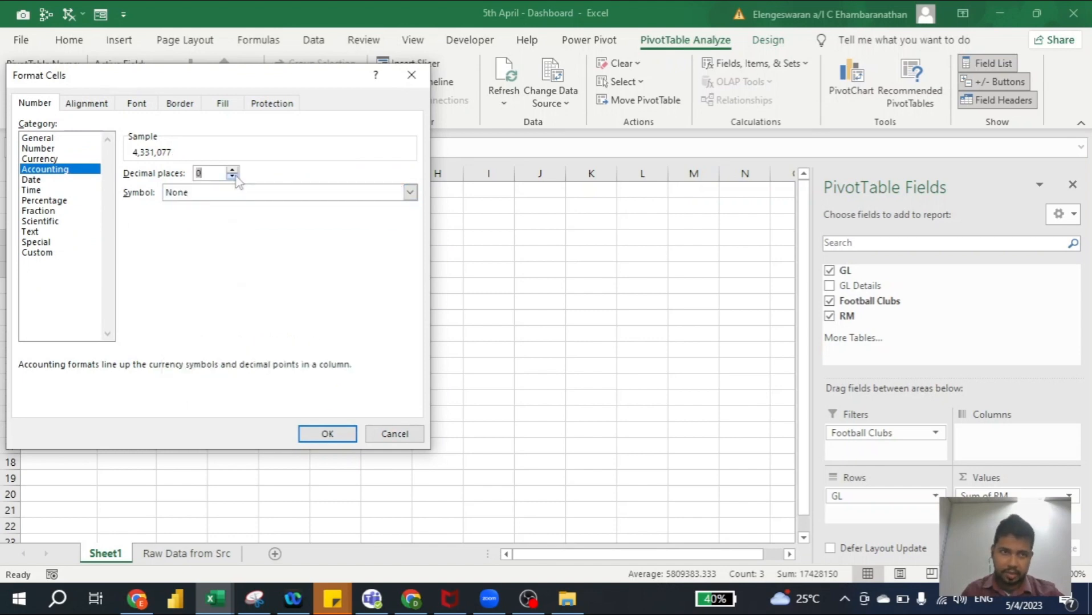
{"action": "left_click", "coordinate": [320, 435]}
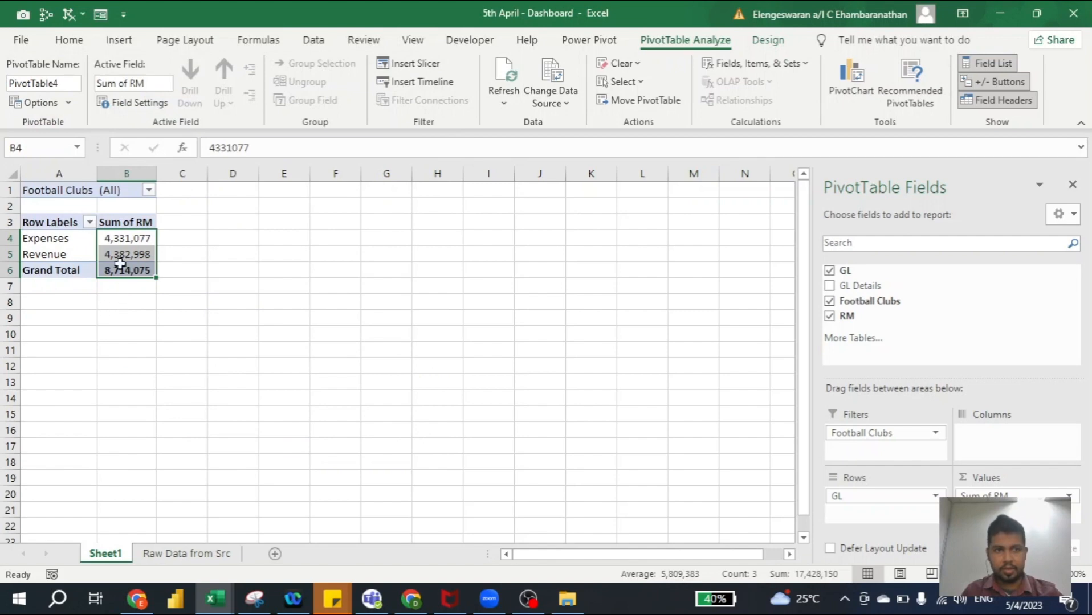
Step: Duplicate the PivotTable below the original by copying range A1:B8 to cell A11
{"action": "left_click", "coordinate": [69, 306]}
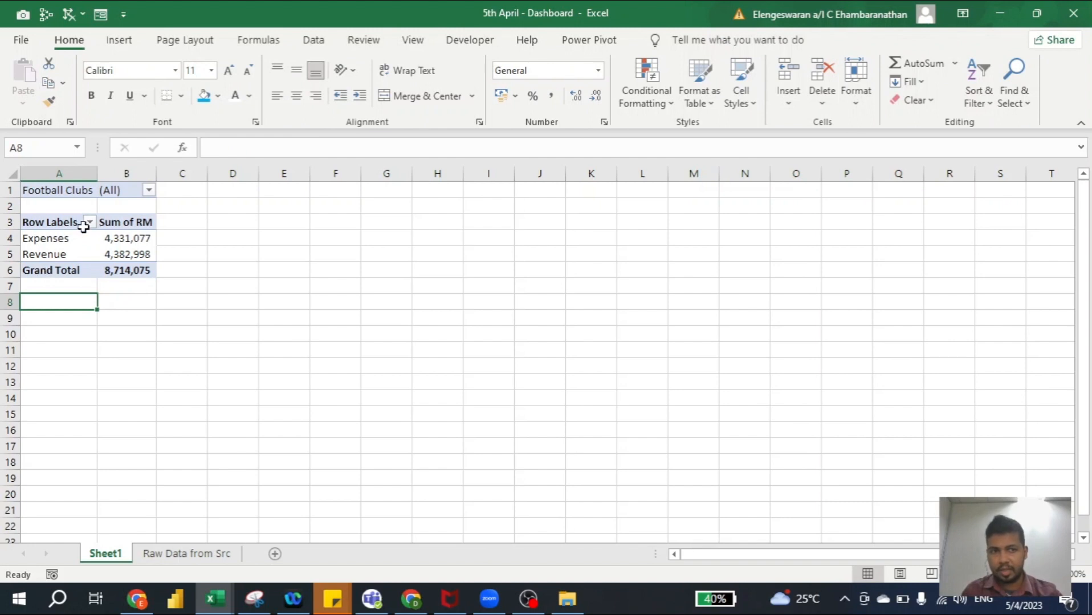
{"action": "left_click", "coordinate": [134, 294]}
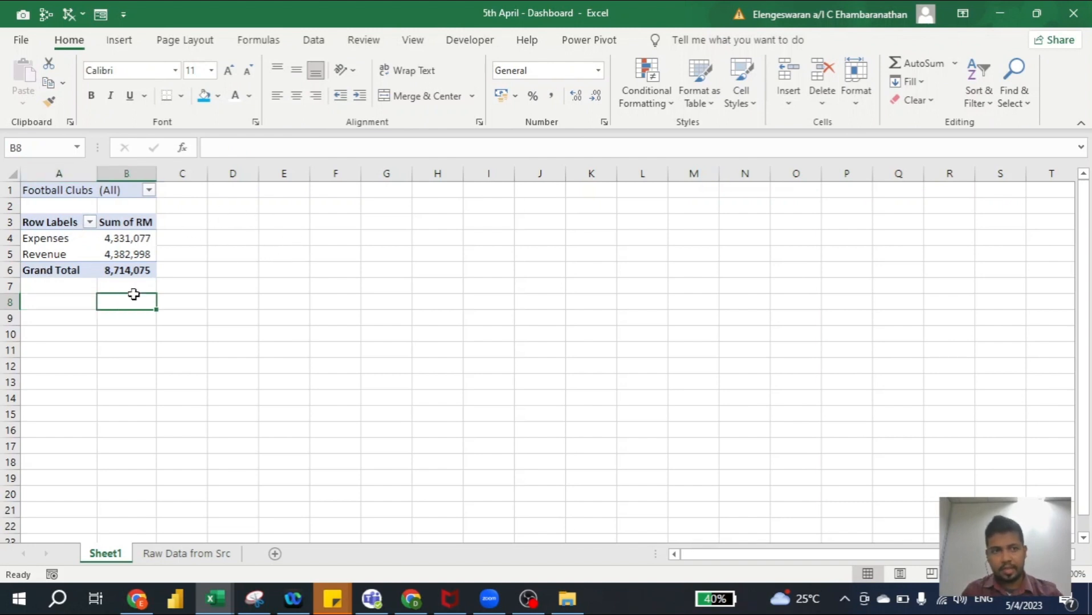
{"action": "key", "text": "ctrl+shift+Home"}
{"action": "key", "text": "ctrl+c"}
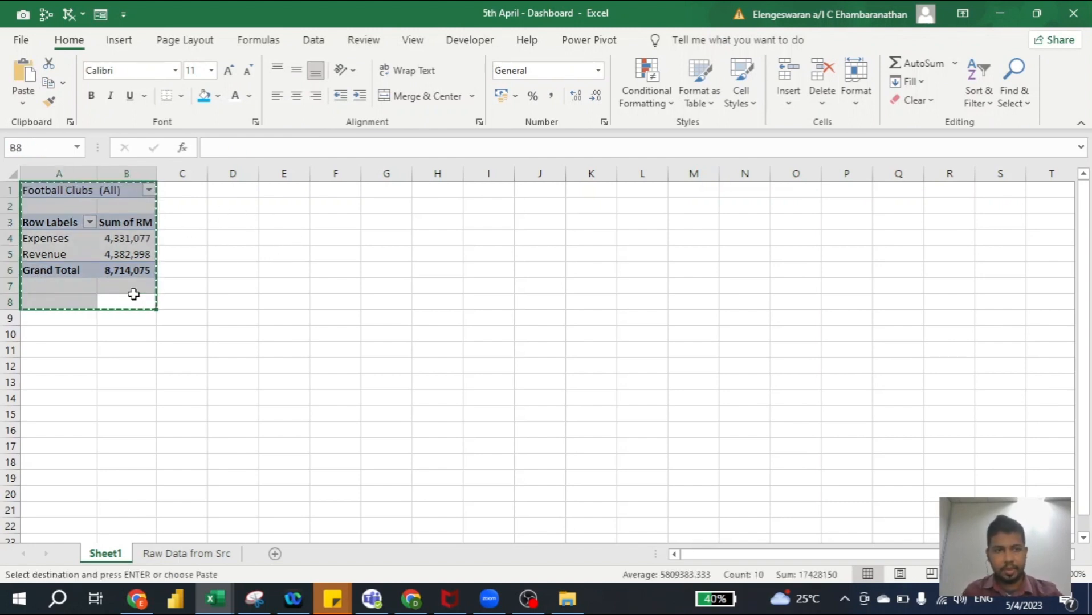
{"action": "left_click", "coordinate": [76, 354]}
{"action": "key", "text": "ctrl+v"}
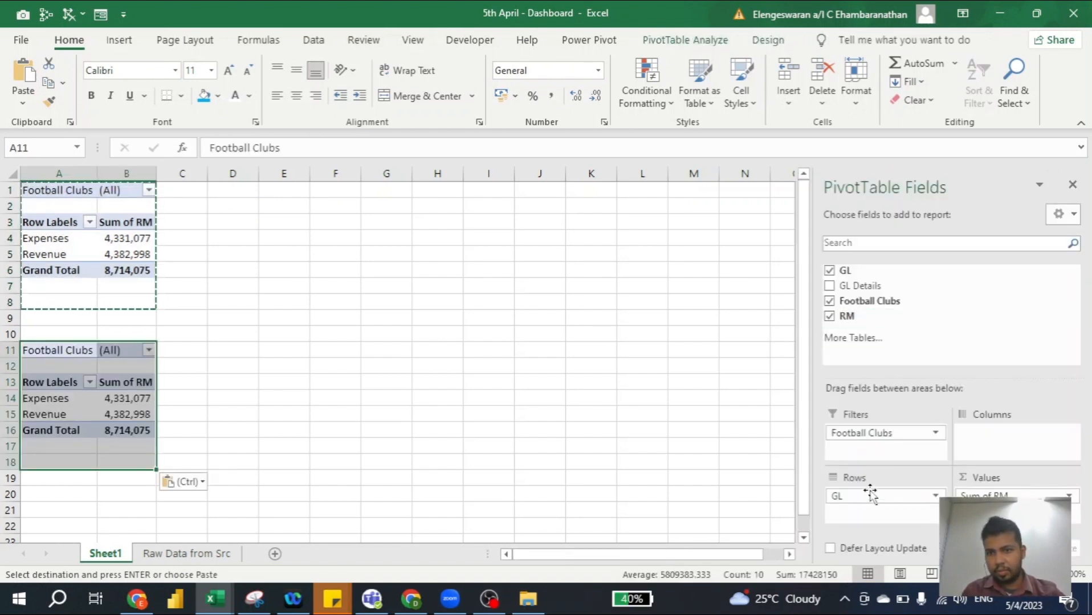
Step: In the copied PivotTable, make GL a report filter set to Revenue and use GL Details as rows
{"action": "left_click_drag", "start_coordinate": [870, 494], "coordinate": [858, 454]}
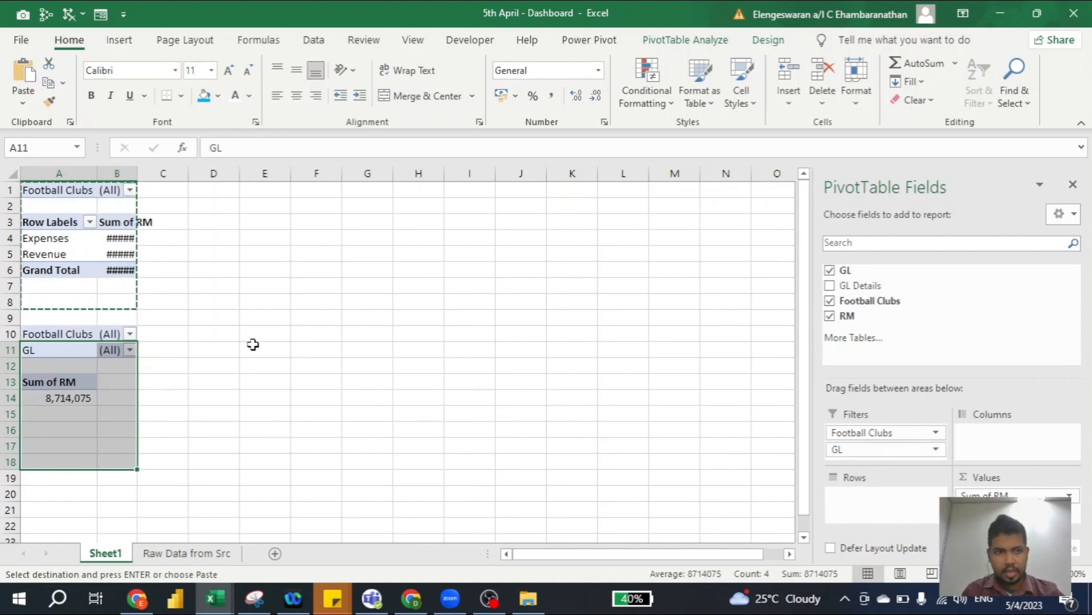
{"action": "left_click", "coordinate": [130, 350]}
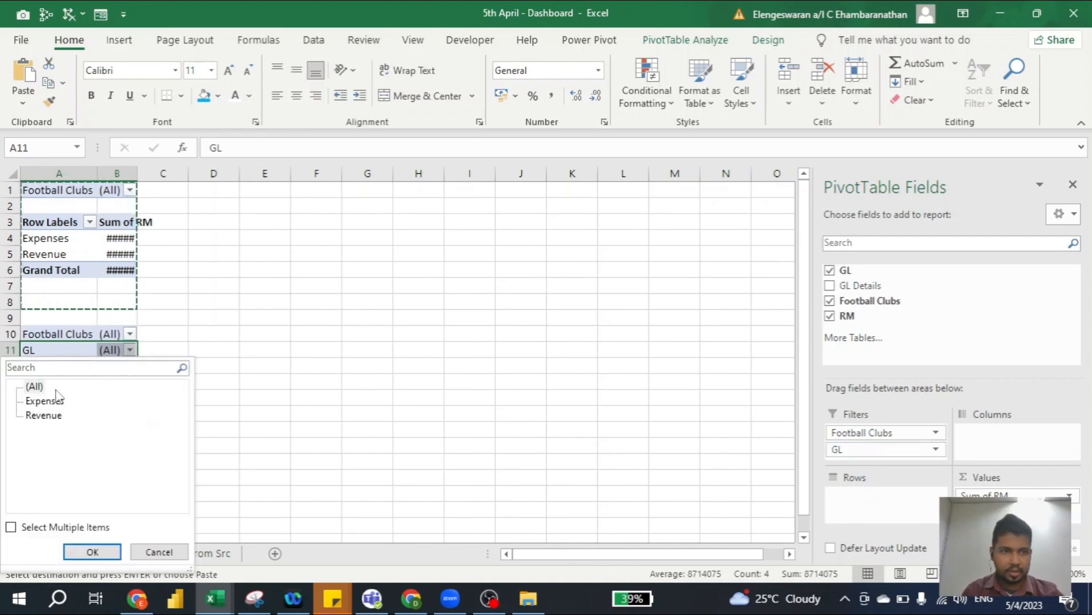
{"action": "left_click", "coordinate": [44, 416]}
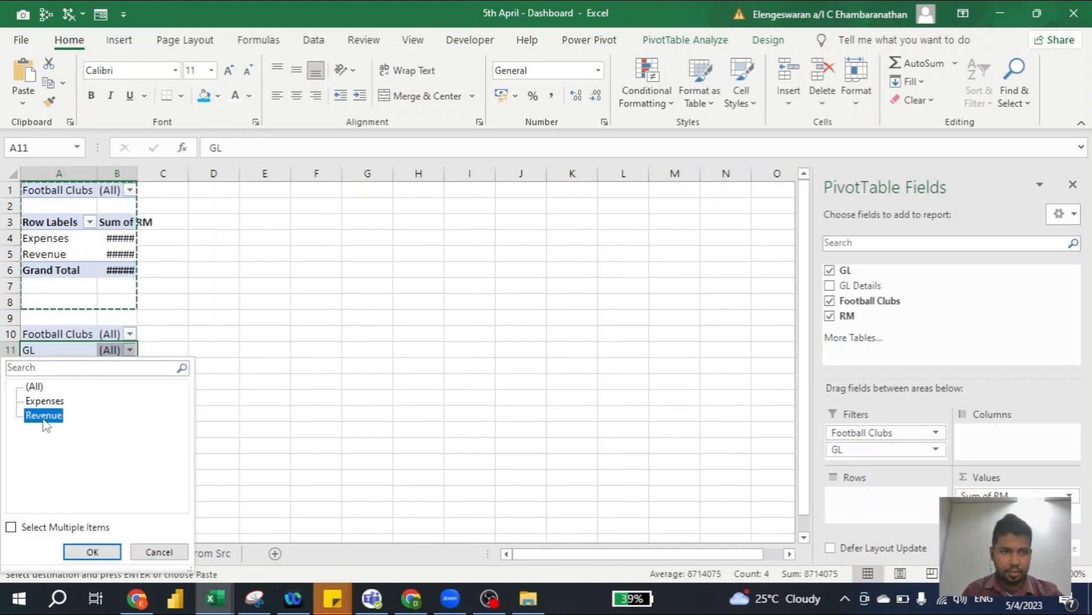
{"action": "left_click", "coordinate": [92, 552]}
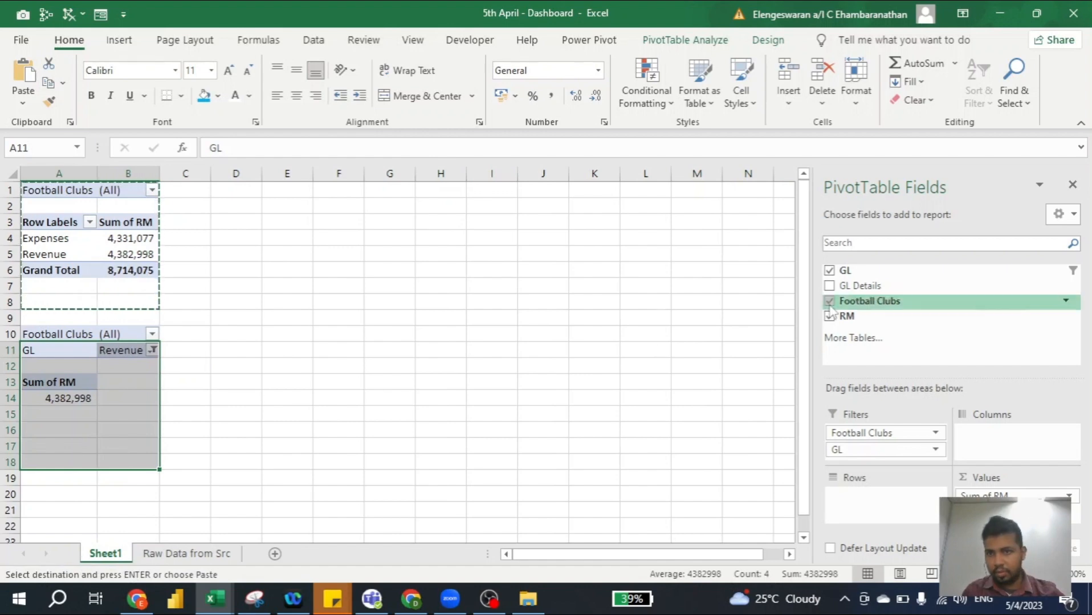
{"action": "left_click_drag", "start_coordinate": [863, 287], "coordinate": [861, 496]}
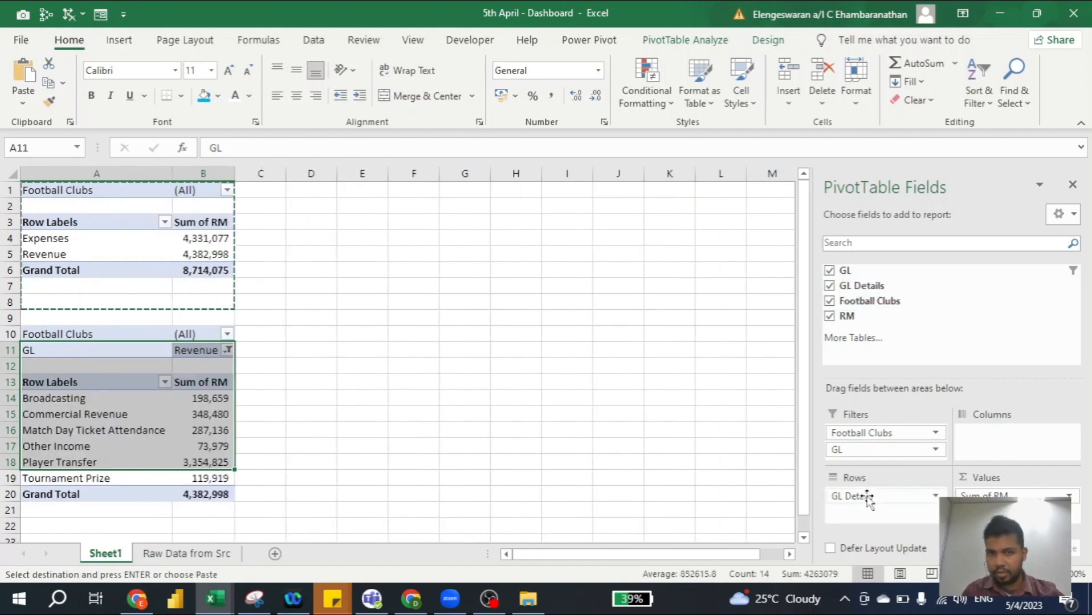
Step: Sort the Revenue PivotTable by Sum of RM from largest to smallest and filter GL Details to the top 3 items
{"action": "left_click", "coordinate": [205, 398]}
{"action": "right_click", "coordinate": [206, 398]}
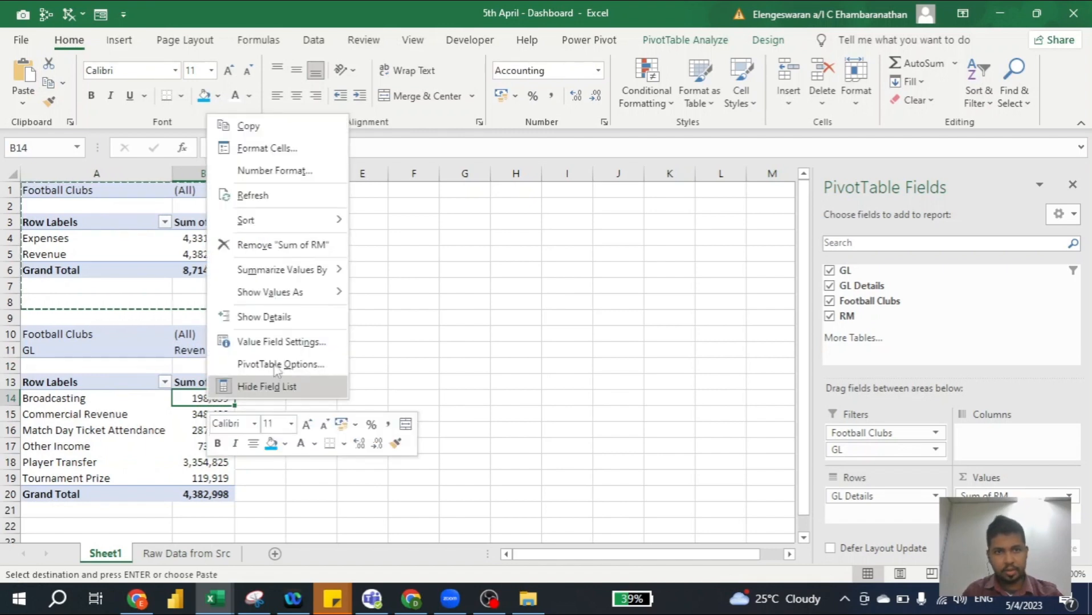
{"action": "mouse_move", "coordinate": [333, 221]}
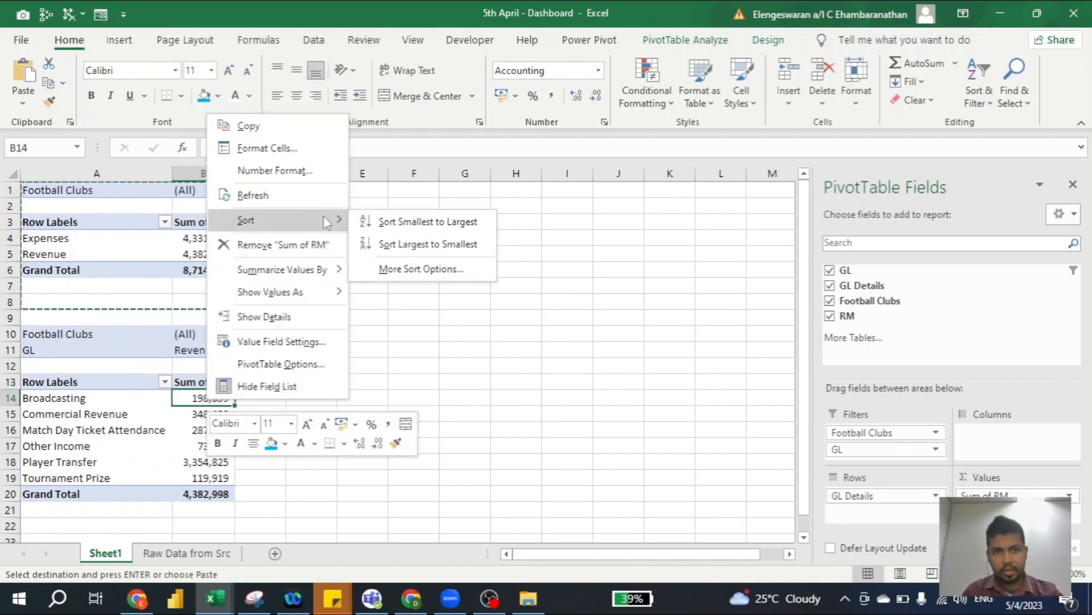
{"action": "left_click", "coordinate": [405, 243]}
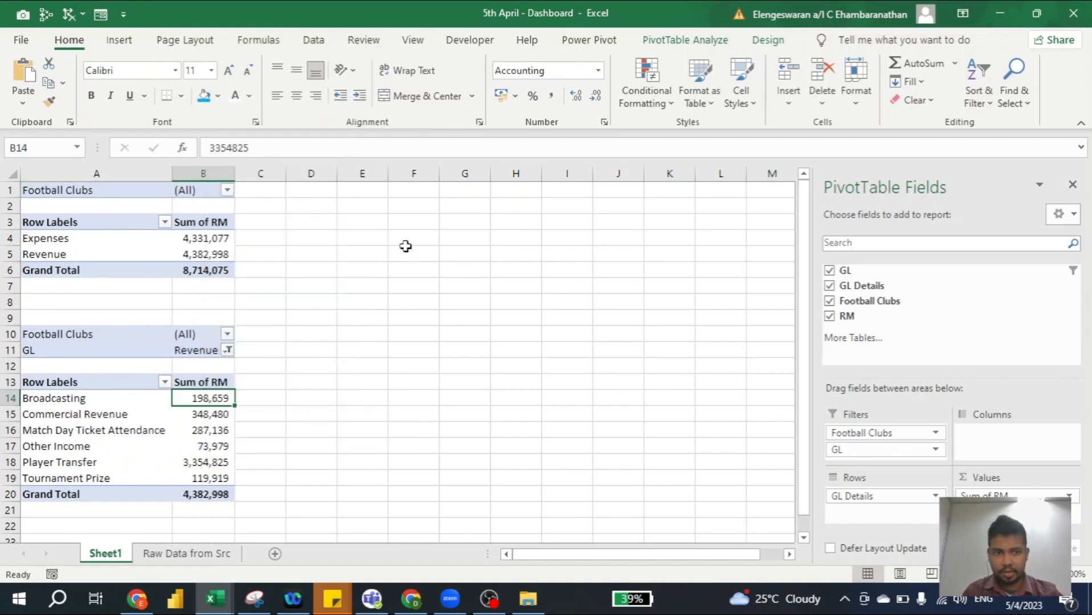
{"action": "left_click", "coordinate": [165, 382]}
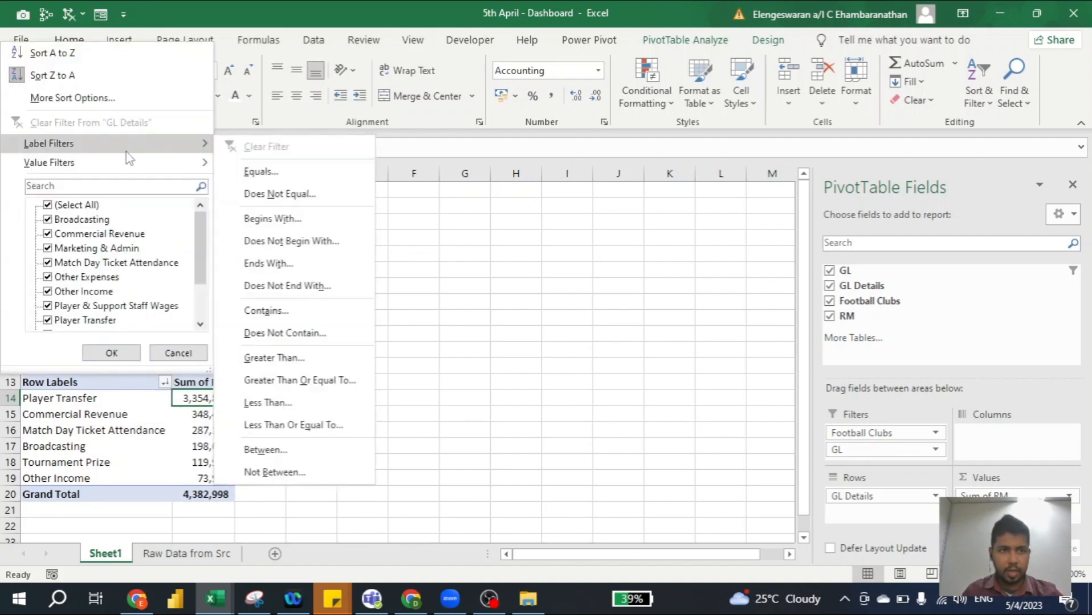
{"action": "left_click", "coordinate": [266, 377]}
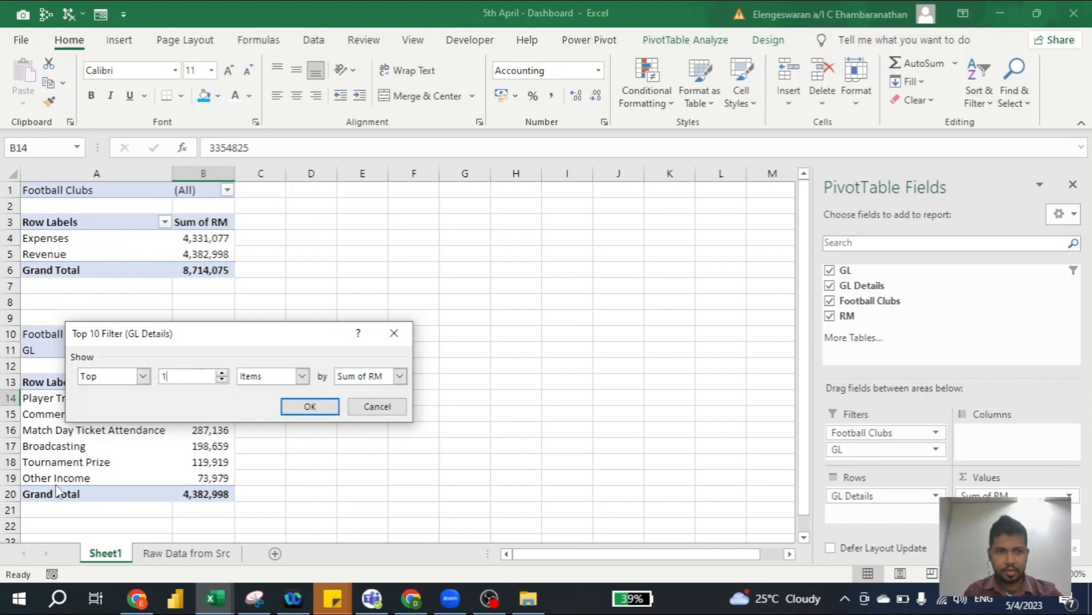
{"action": "key", "text": "Return"}
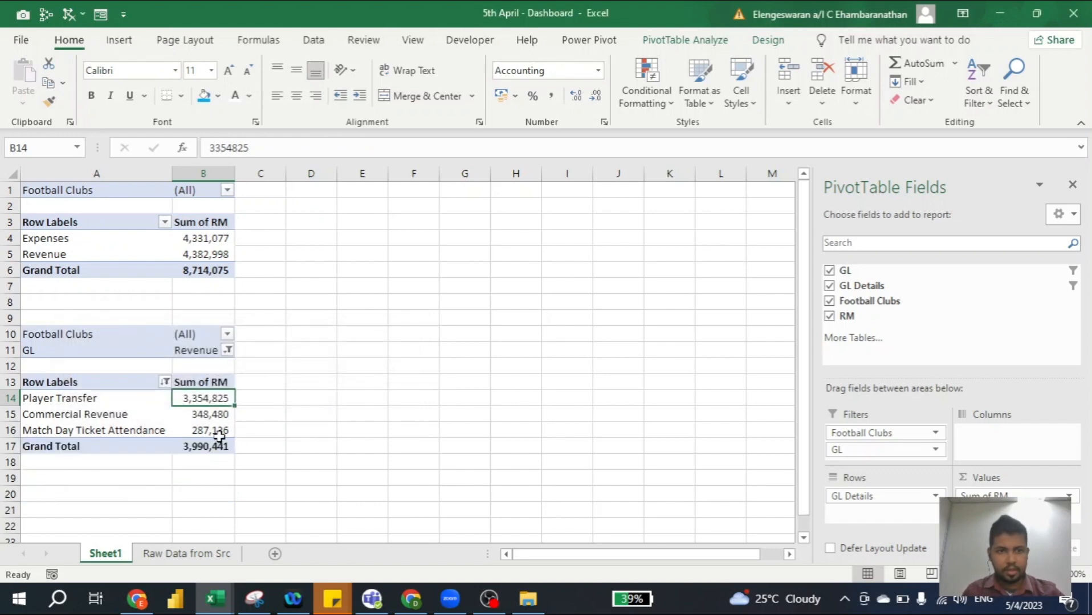
Step: Duplicate the whole Revenue PivotTable, including its two report filters, to cell A23
{"action": "left_click", "coordinate": [217, 443]}
{"action": "key", "text": "ctrl+shift+Up"}
{"action": "key", "text": "ctrl+shift+Up"}
{"action": "key", "text": "ctrl+shift+Up"}
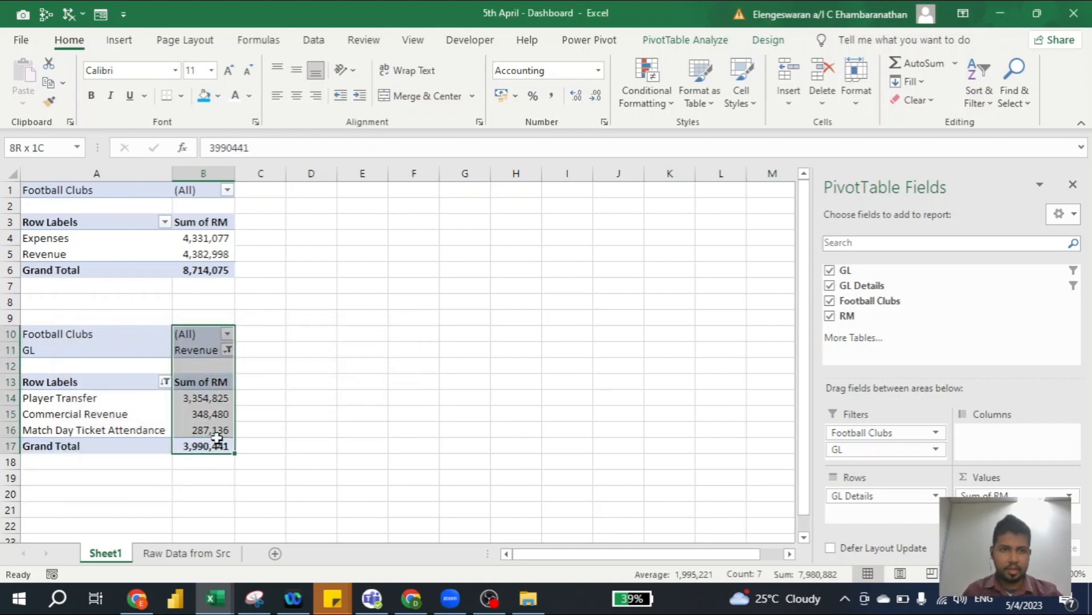
{"action": "key", "text": "shift+Left"}
{"action": "key", "text": "ctrl+c"}
{"action": "scroll", "coordinate": [217, 437], "scroll_direction": "down", "scroll_amount": 2}
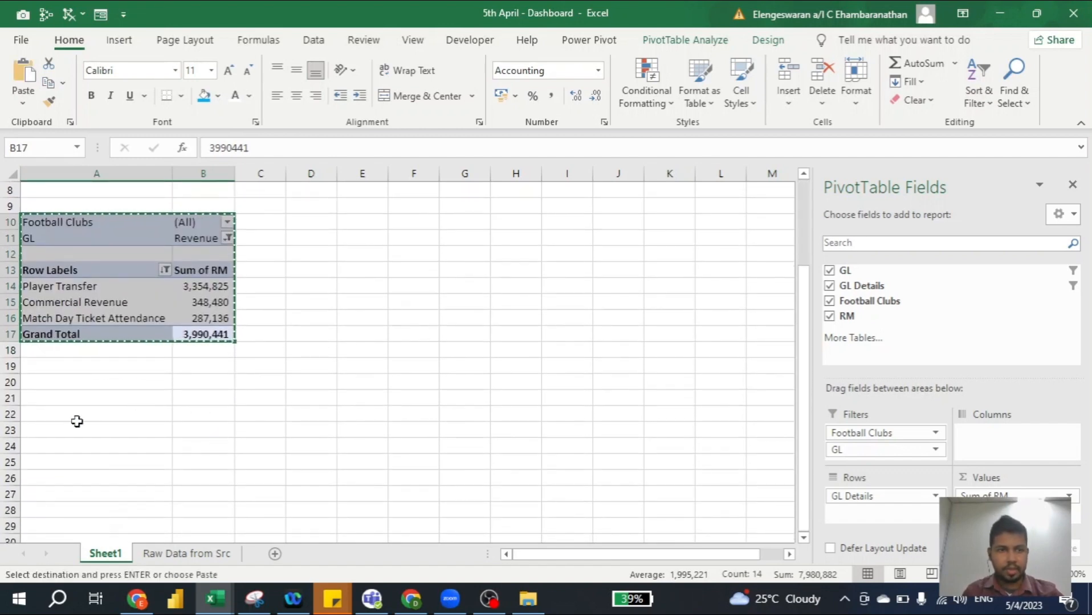
{"action": "left_click", "coordinate": [77, 421]}
{"action": "left_click", "coordinate": [79, 428]}
{"action": "key", "text": "ctrl+v"}
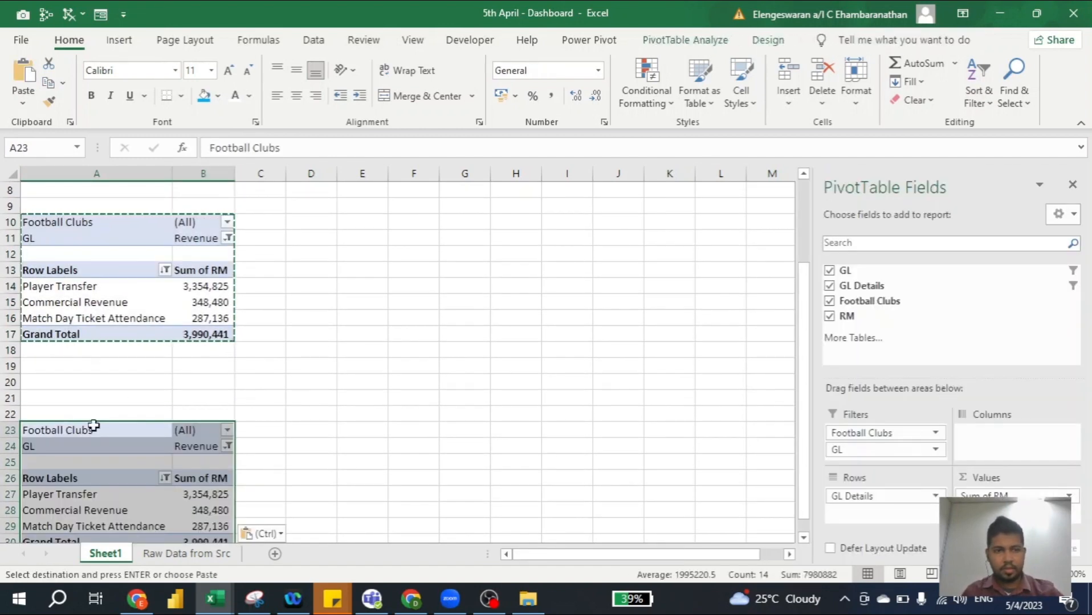
Step: Set the GL filter of the PivotTable copy at A23 to Expenses
{"action": "left_click", "coordinate": [228, 446]}
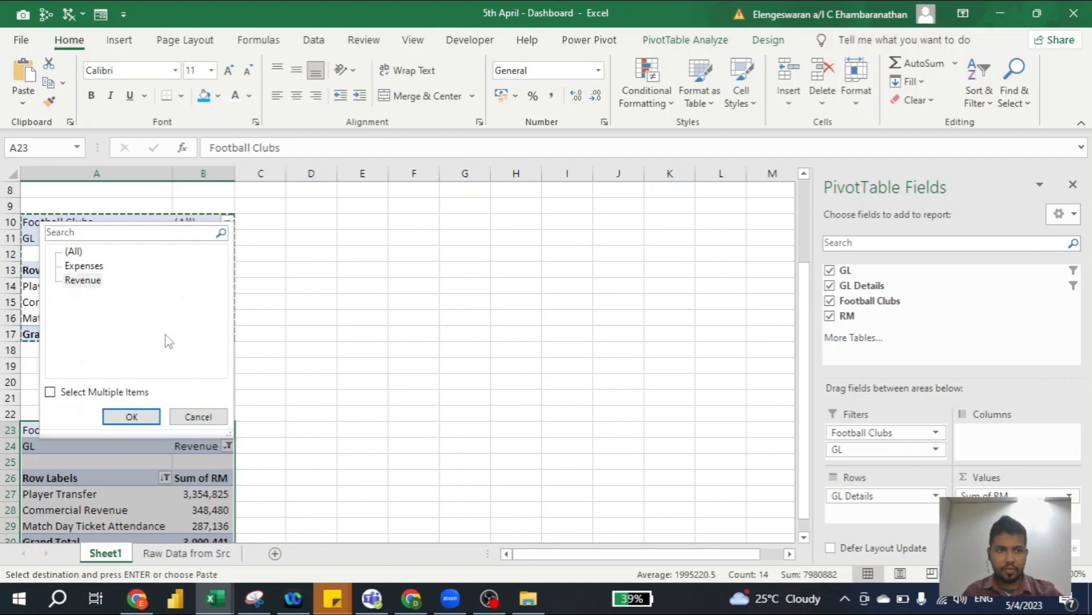
{"action": "left_click", "coordinate": [78, 269]}
{"action": "left_click", "coordinate": [131, 417]}
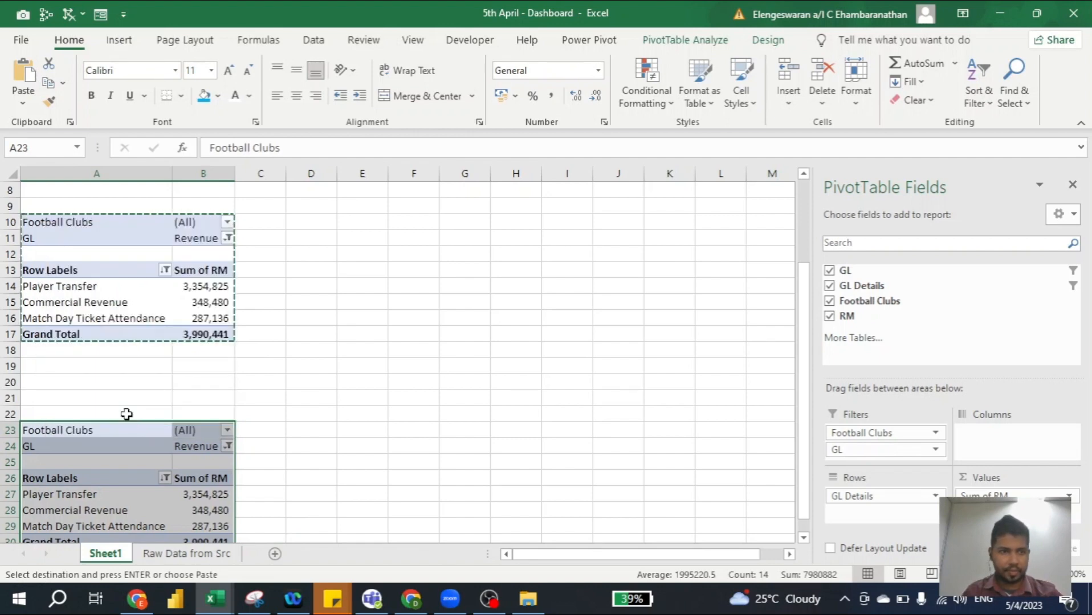
{"action": "scroll", "coordinate": [129, 427], "scroll_direction": "down", "scroll_amount": 1}
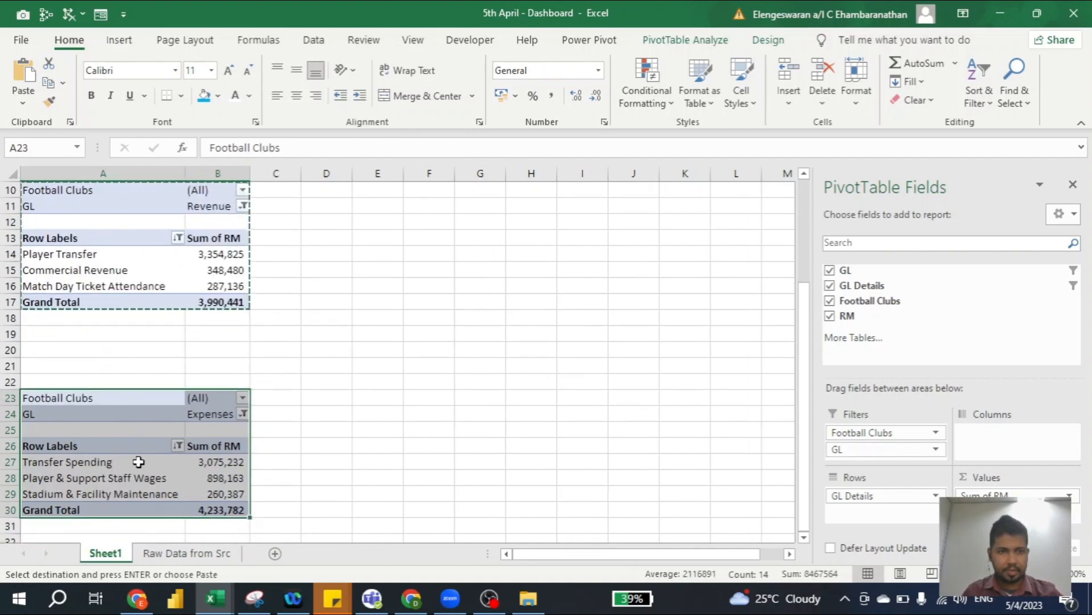
Step: Copy the Expenses and Revenue labels from the first PivotTable into cells E5:E6
{"action": "scroll", "coordinate": [138, 462], "scroll_direction": "up", "scroll_amount": 2}
{"action": "scroll", "coordinate": [74, 291], "scroll_direction": "up", "scroll_amount": 2}
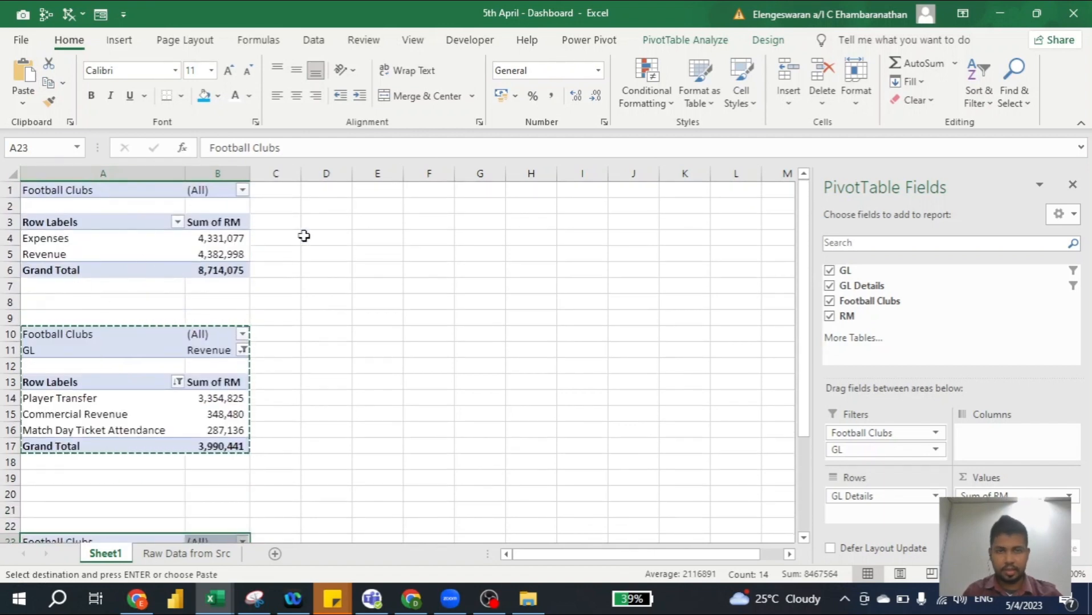
{"action": "left_click", "coordinate": [367, 233]}
{"action": "left_click", "coordinate": [133, 233]}
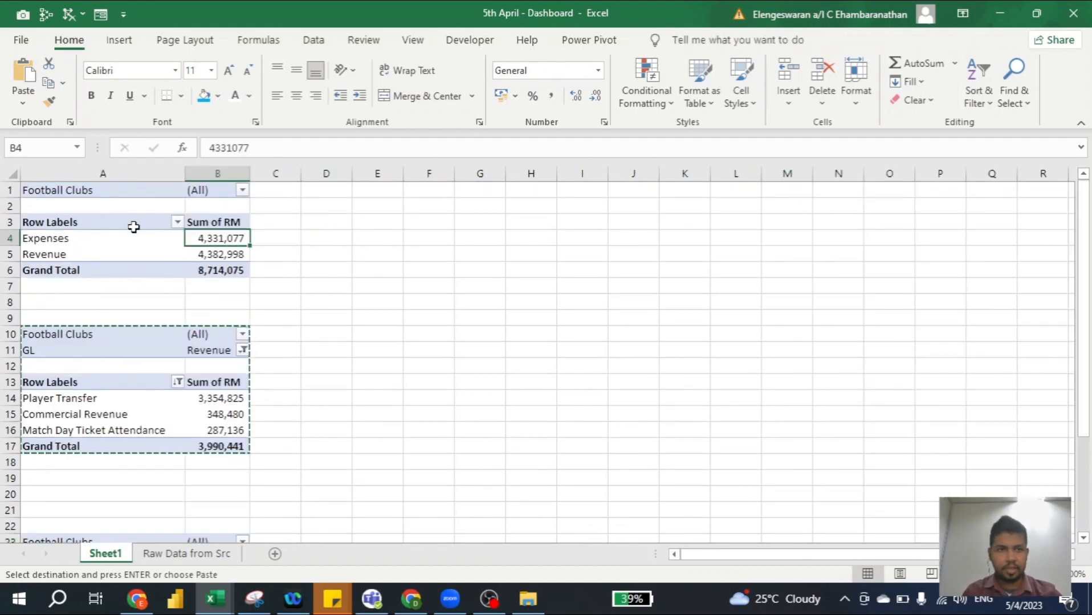
{"action": "key", "text": "shift+Down"}
{"action": "key", "text": "ctrl+c"}
{"action": "key", "text": "Right"}
{"action": "key", "text": "Right"}
{"action": "key", "text": "Right"}
{"action": "key", "text": "Right"}
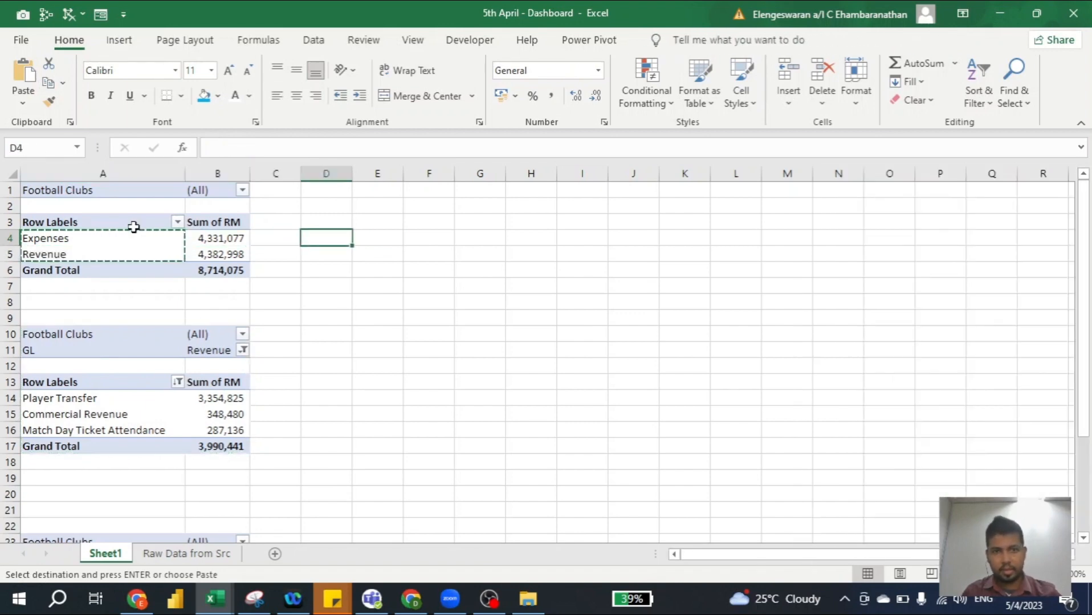
{"action": "key", "text": "Down"}
{"action": "key", "text": "ctrl+v"}
Step: Move the Revenue label from E6 to E4 so that it sits above Expenses
{"action": "key", "text": "Down"}
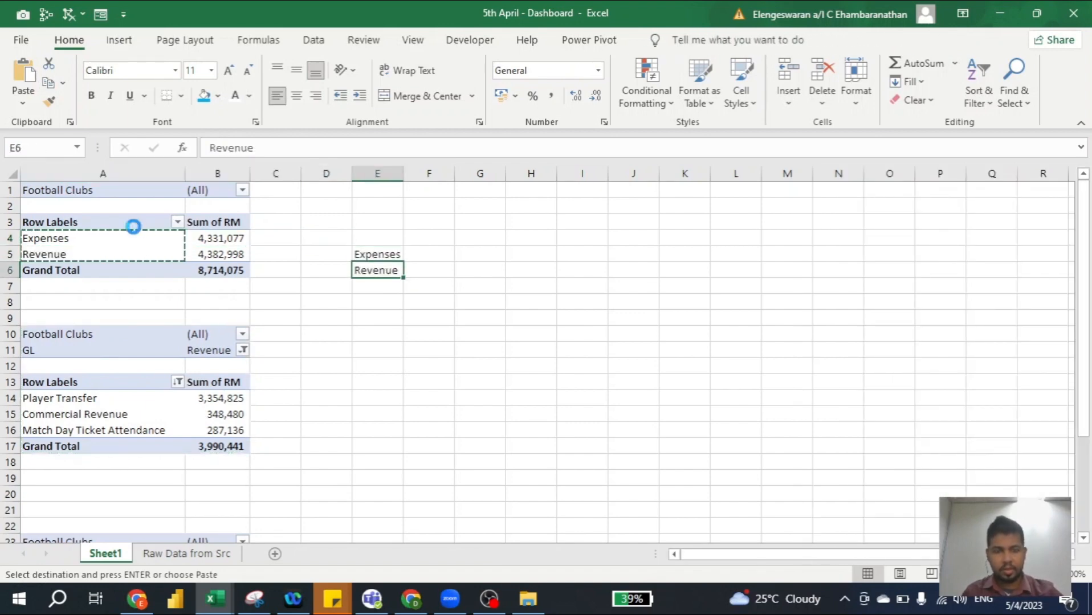
{"action": "key", "text": "ctrl+c"}
{"action": "key", "text": "Up"}
{"action": "key", "text": "Up"}
{"action": "key", "text": "ctrl+v"}
Step: Look up the Revenue total in cell F4 with =VLOOKUP(E4,$A$3:$B$7,2,0)
{"action": "key", "text": "Right"}
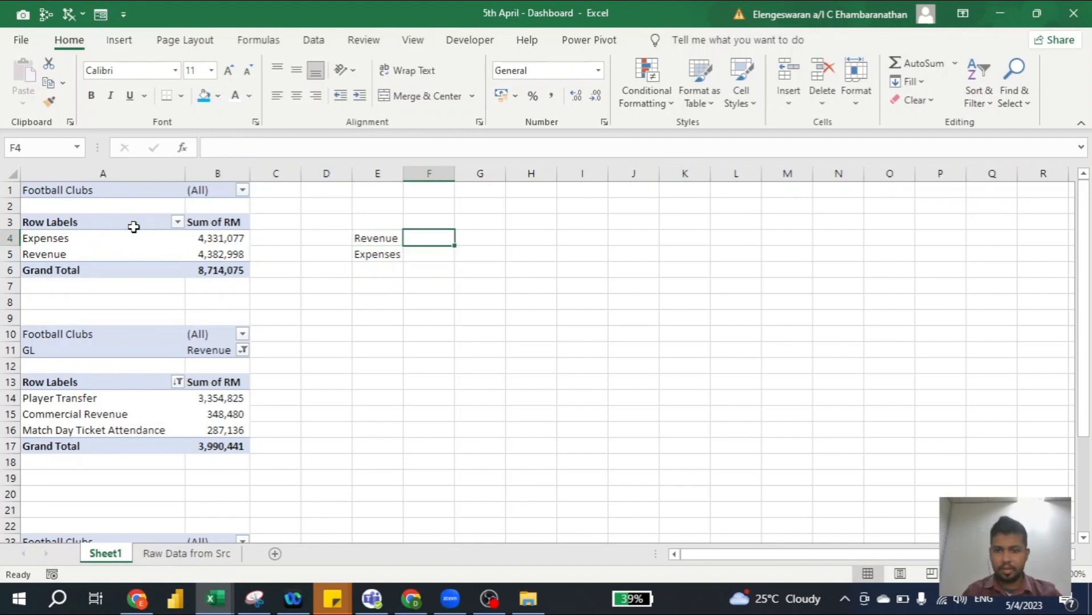
{"action": "type", "text": "=vl"}
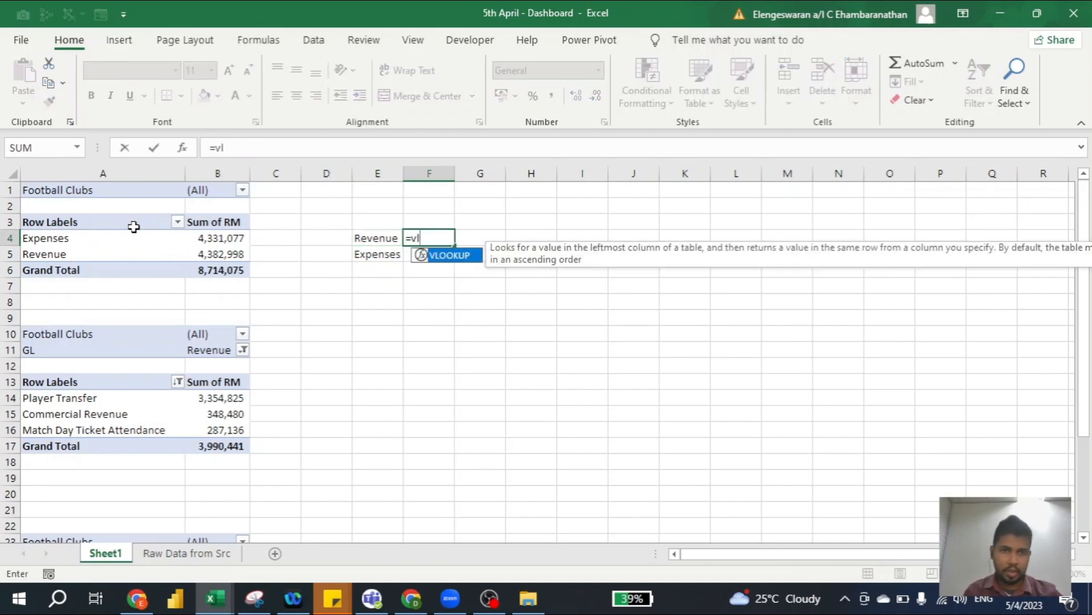
{"action": "double_click", "coordinate": [447, 256]}
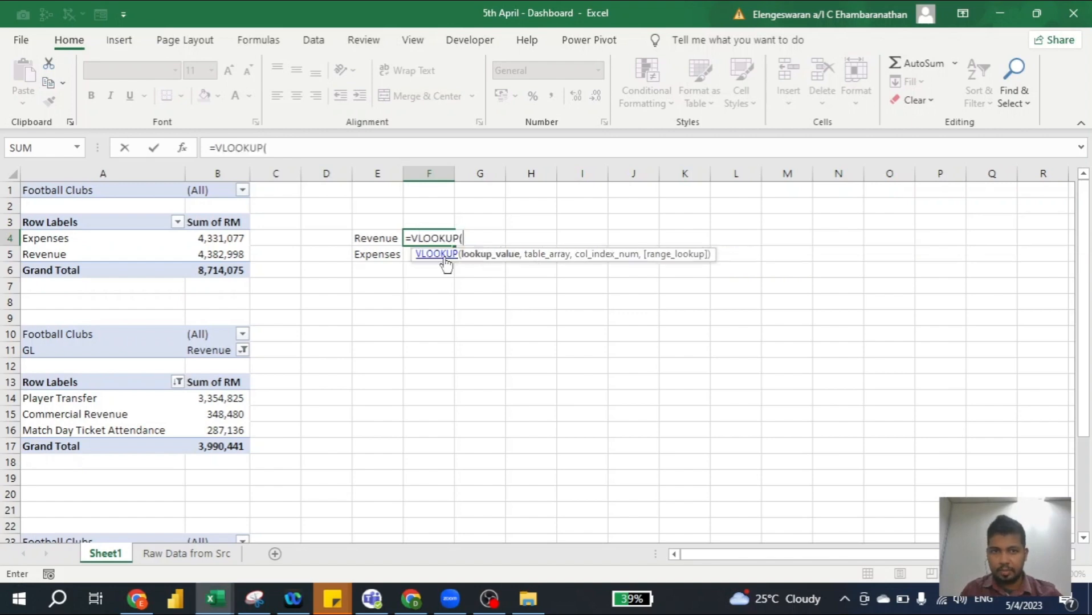
{"action": "left_click", "coordinate": [368, 239]}
{"action": "type", "text": ","}
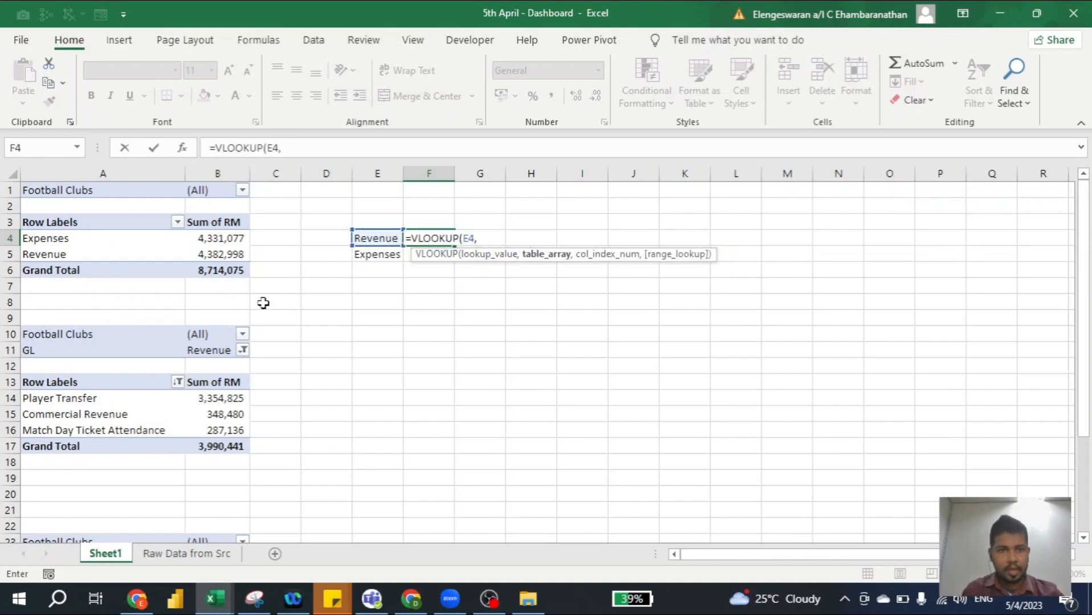
{"action": "left_click_drag", "start_coordinate": [234, 288], "coordinate": [72, 220]}
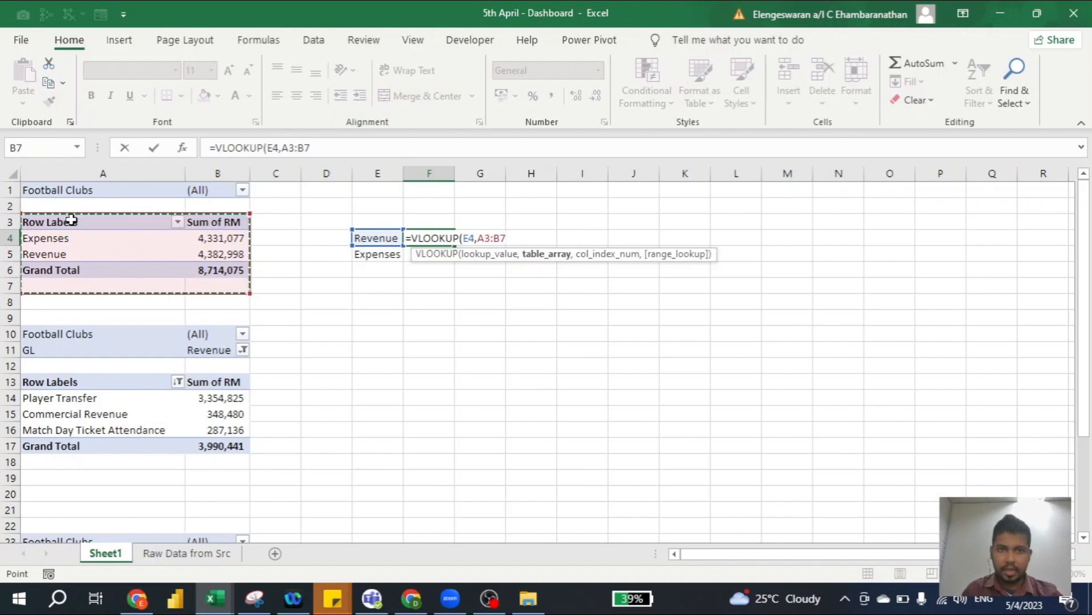
{"action": "key", "text": "F4"}
{"action": "type", "text": ","}
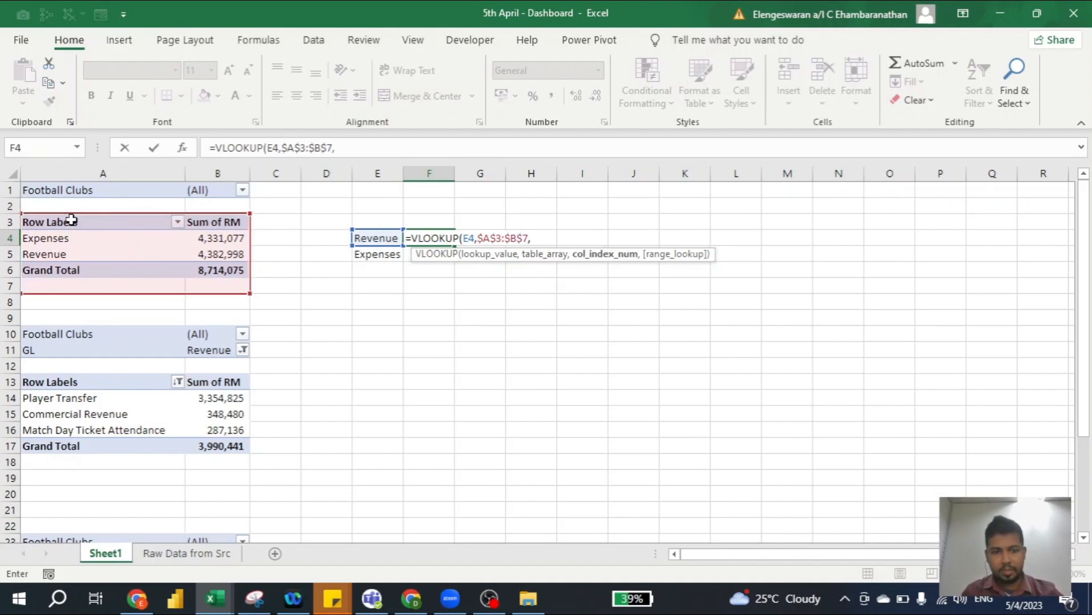
{"action": "type", "text": "2,"}
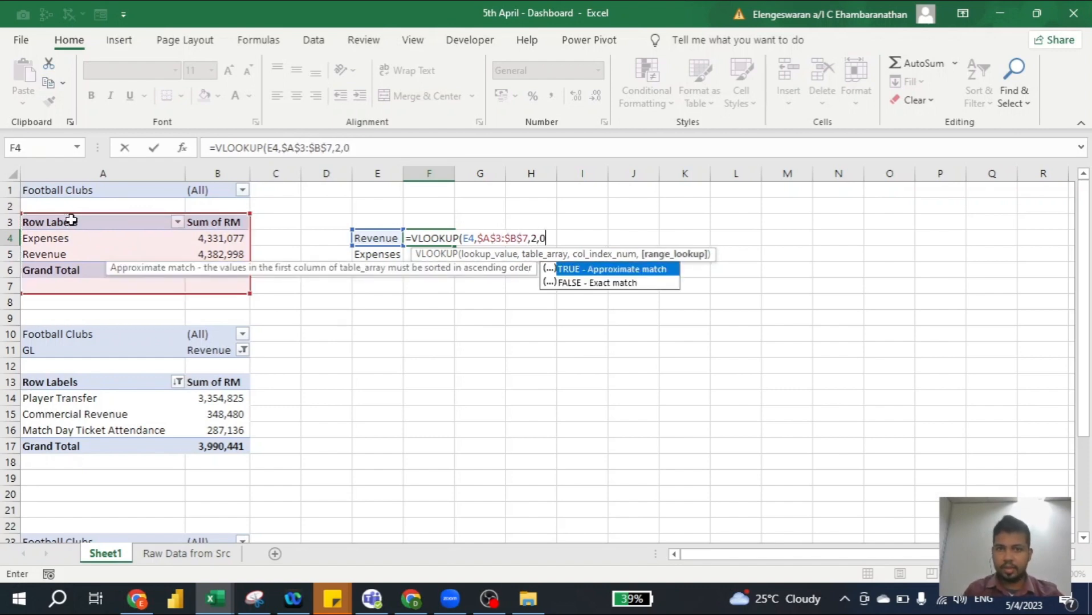
{"action": "type", "text": "0)"}
{"action": "key", "text": "Return"}
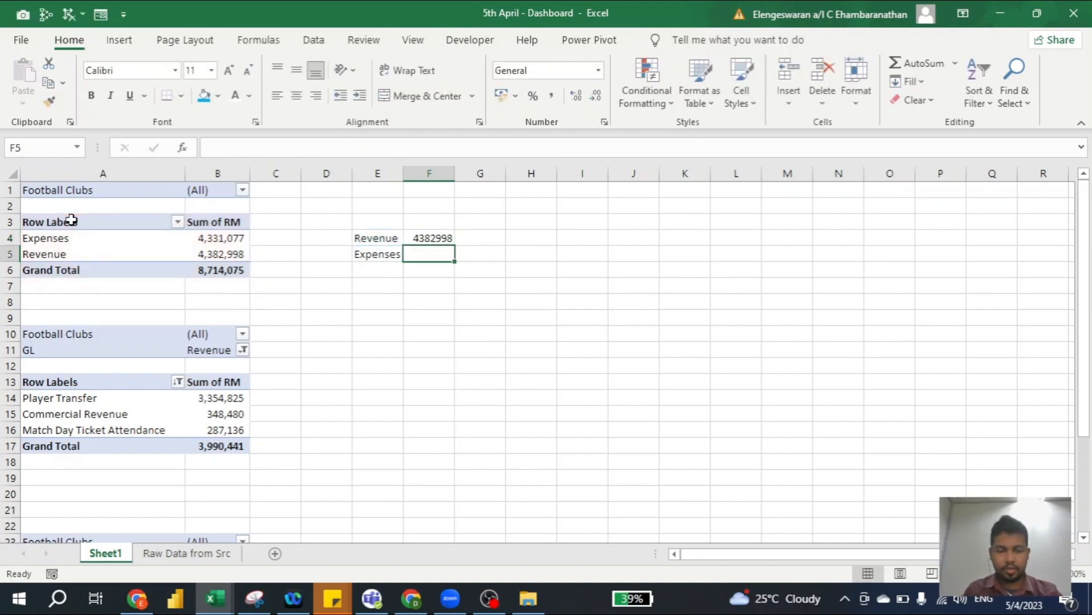
Step: Fill the lookup formula down to F5 and format F4:F5 in comma style without decimals
{"action": "key", "text": "ctrl+d"}
{"action": "key", "text": "shift+Up"}
{"action": "key", "text": "alt"}
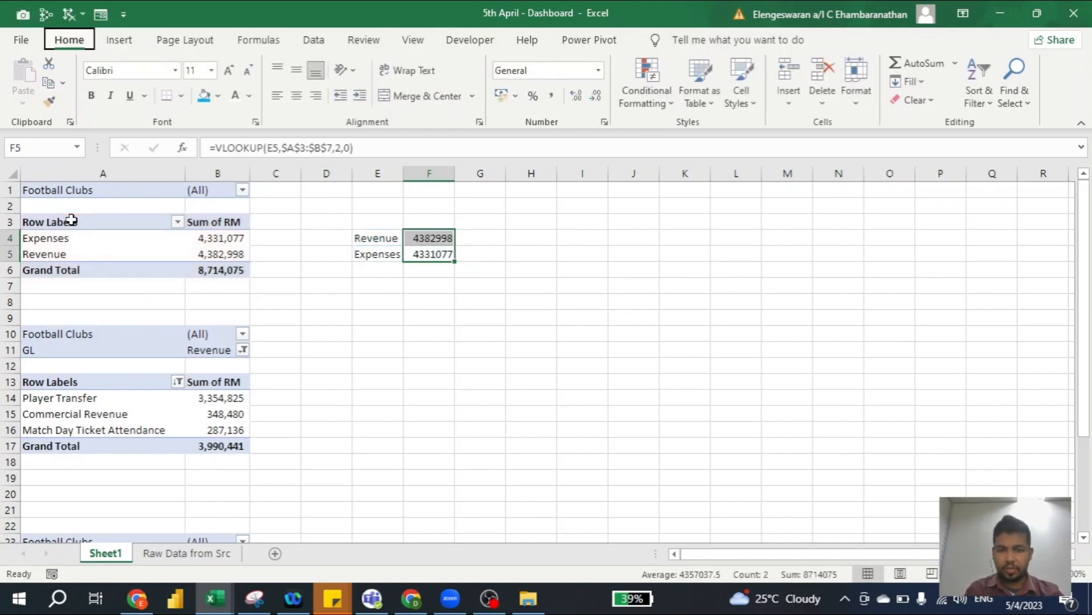
{"action": "key", "text": "h"}
{"action": "key", "text": "k"}
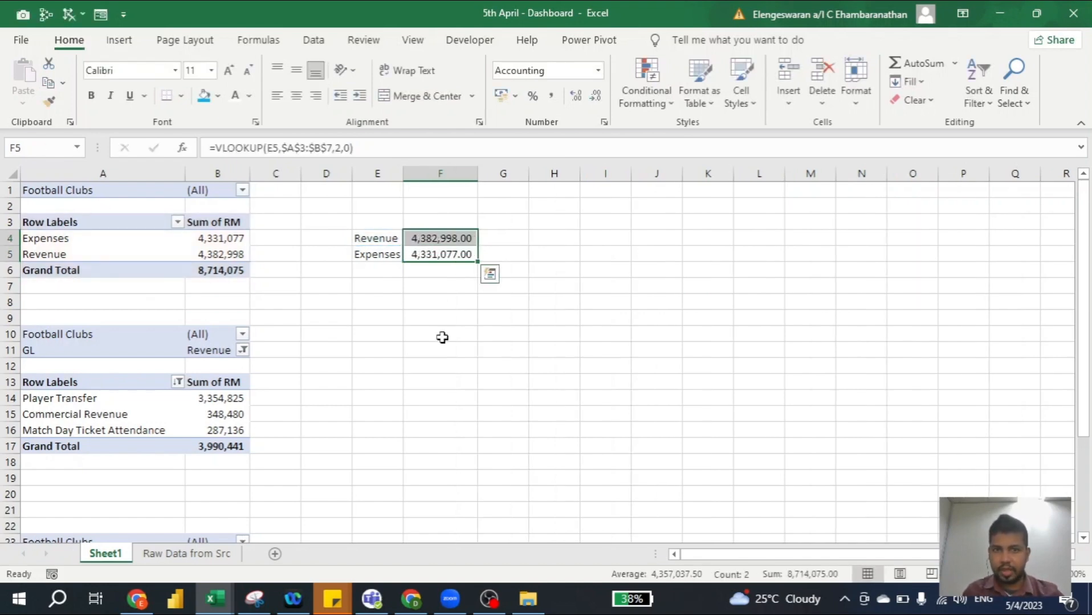
{"action": "left_click", "coordinate": [596, 96]}
{"action": "left_click", "coordinate": [596, 95]}
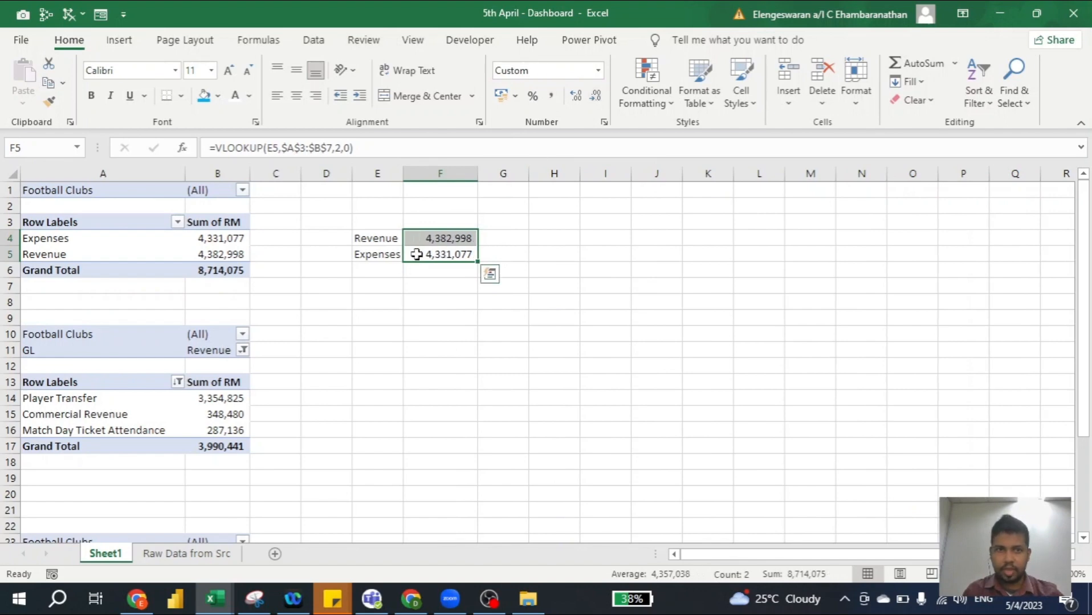
Step: Calculate the difference between revenue and expenses in cell F6 with =F4-F5
{"action": "key", "text": "Down"}
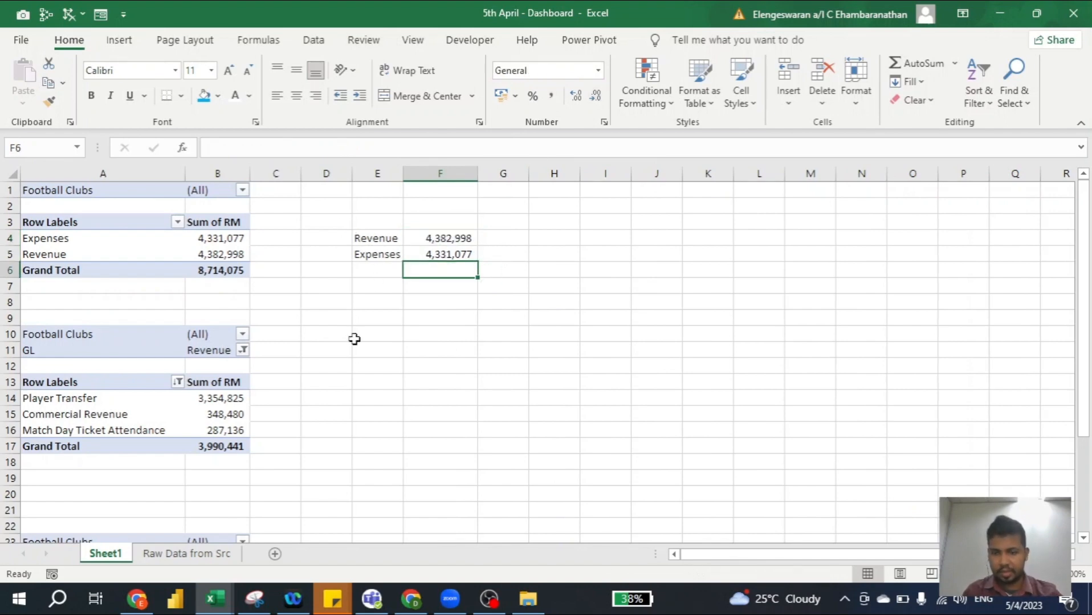
{"action": "type", "text": "=F4-"}
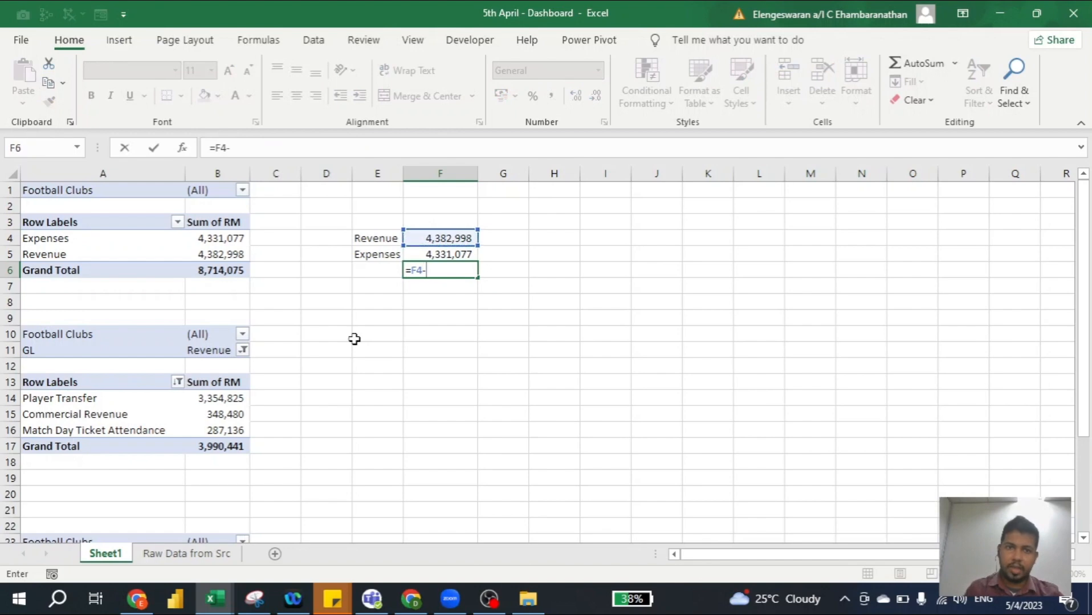
{"action": "type", "text": "F5"}
{"action": "key", "text": "Return"}
{"action": "key", "text": "Up"}
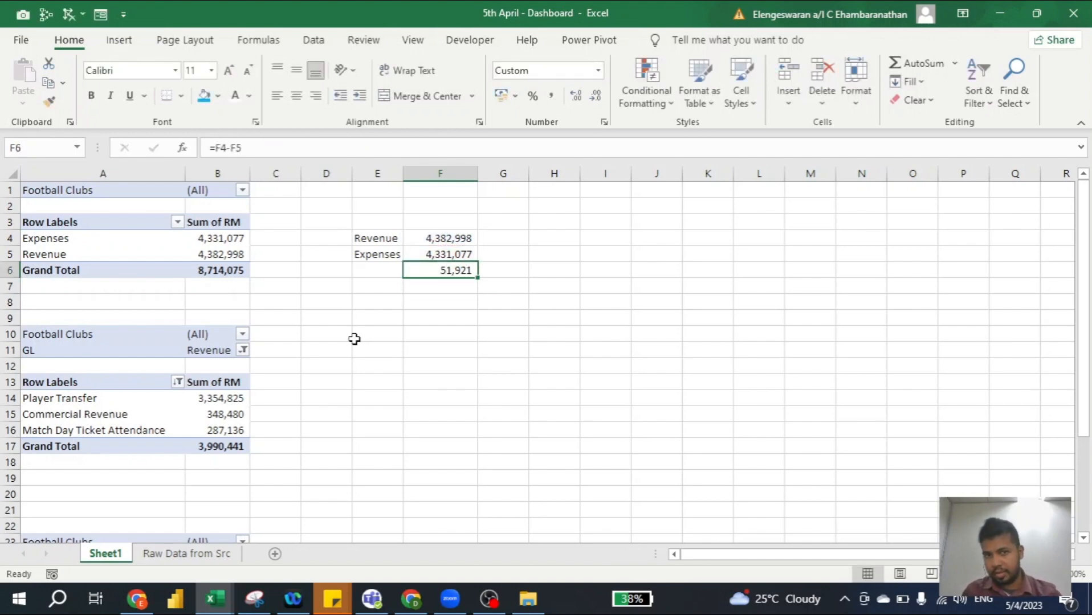
Step: Label the difference in cell E6 with =IF(F6>0,"Profit","Loss")
{"action": "key", "text": "Left"}
{"action": "type", "text": "Pro"}
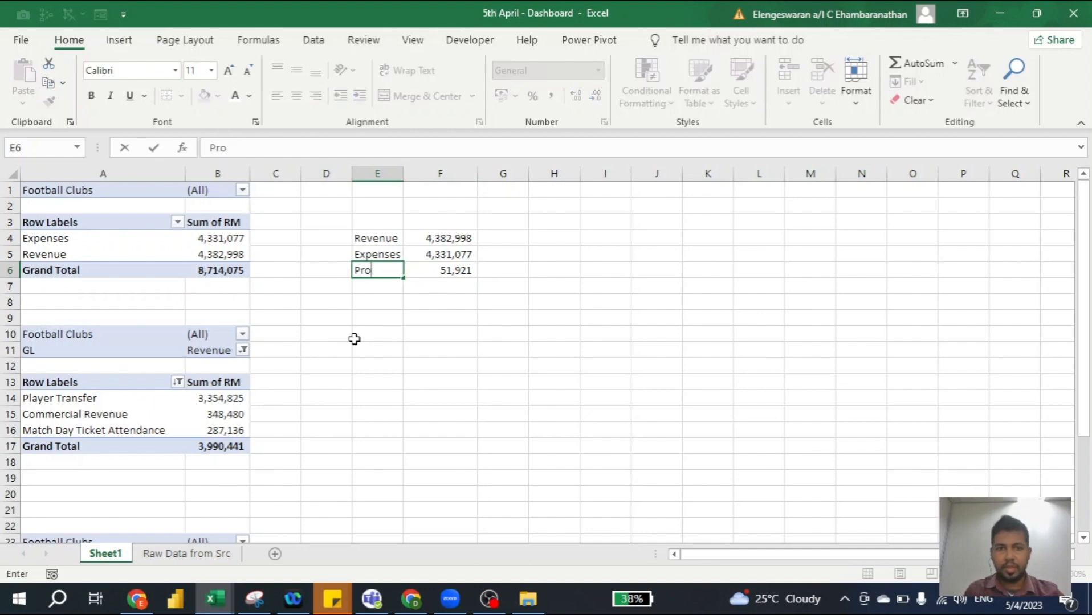
{"action": "type", "text": "=if("}
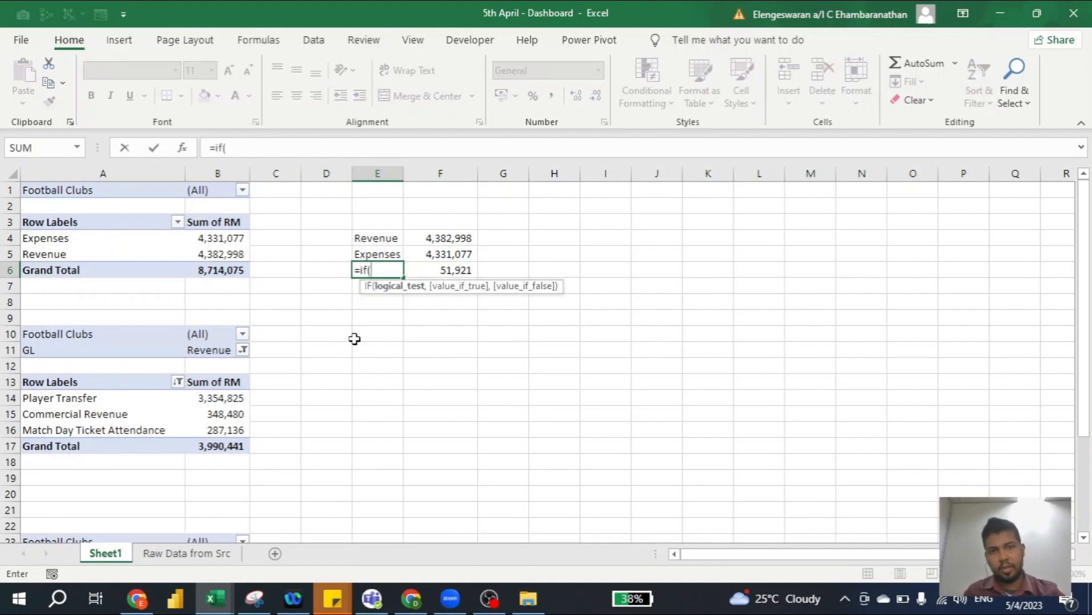
{"action": "key", "text": "Right"}
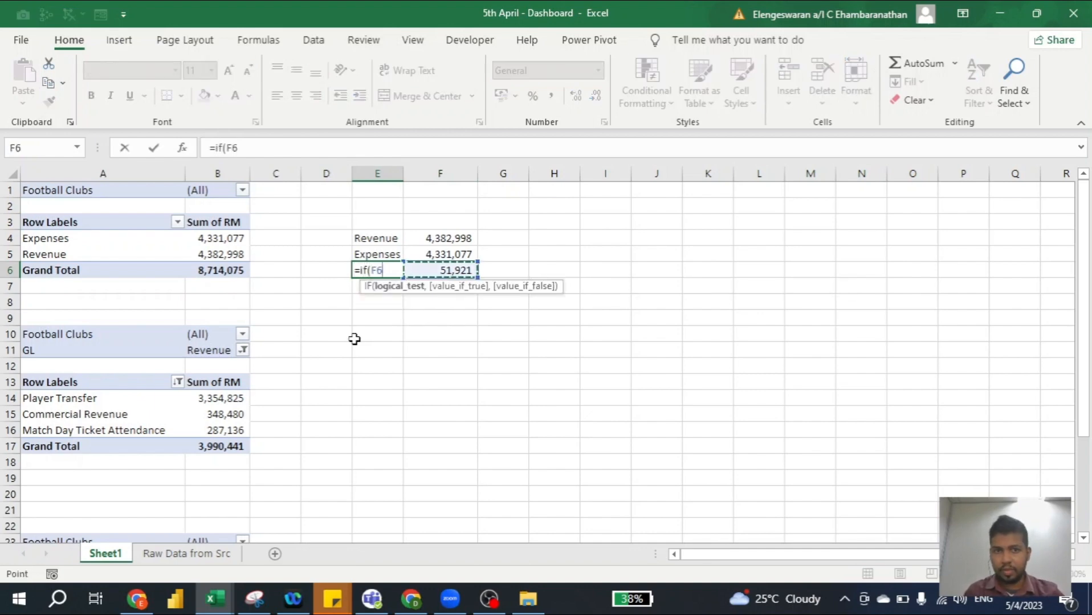
{"action": "type", "text": ">0,\""}
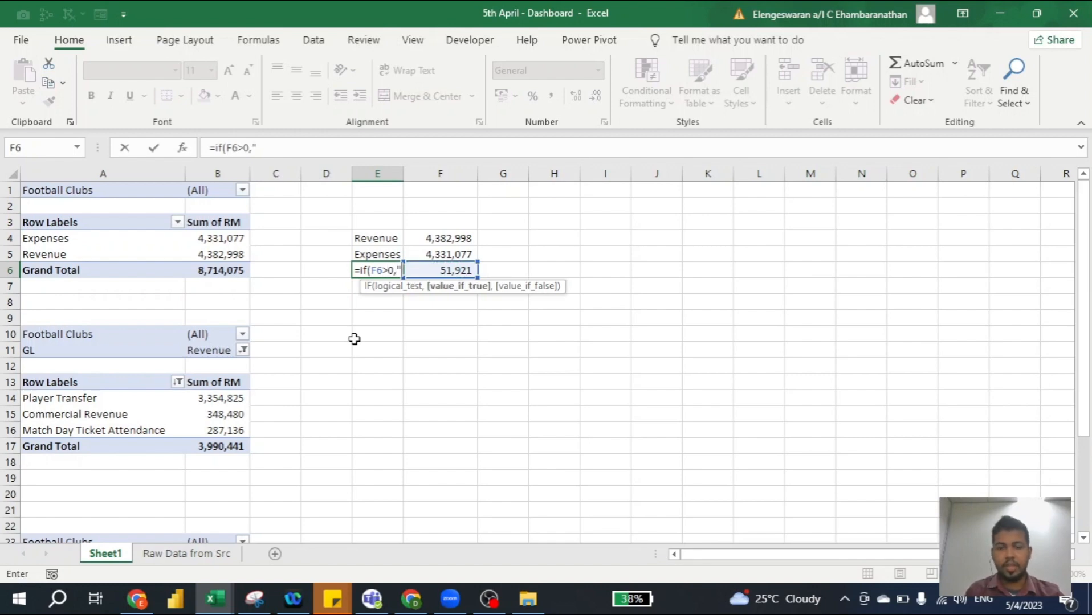
{"action": "type", "text": "Profit\",\"Loss"}
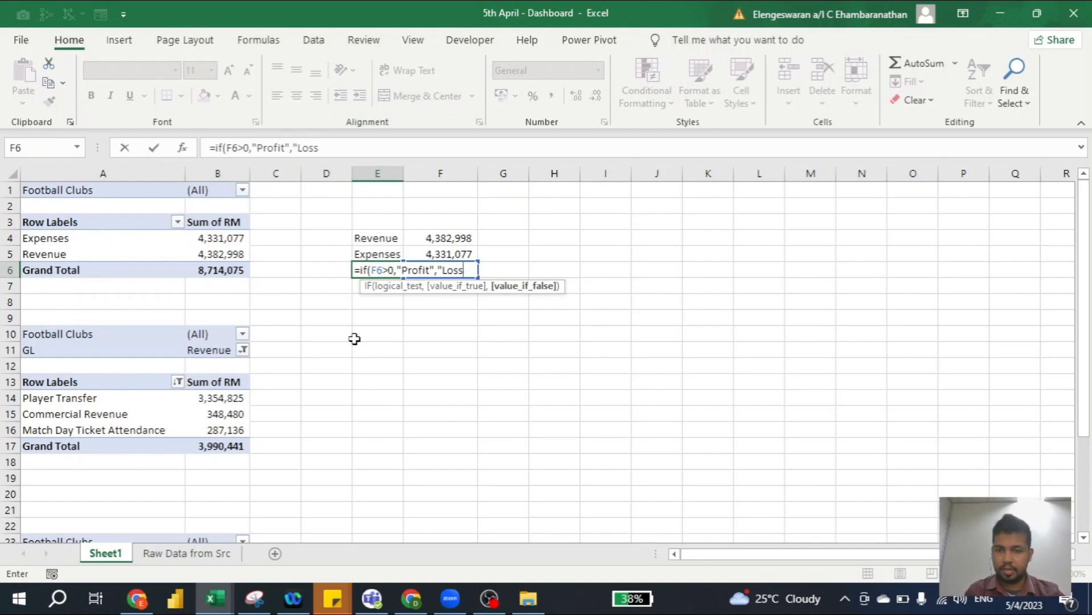
{"action": "type", "text": "\""}
{"action": "key", "text": "Return"}
{"action": "key", "text": "Up"}
{"action": "key", "text": "Right"}
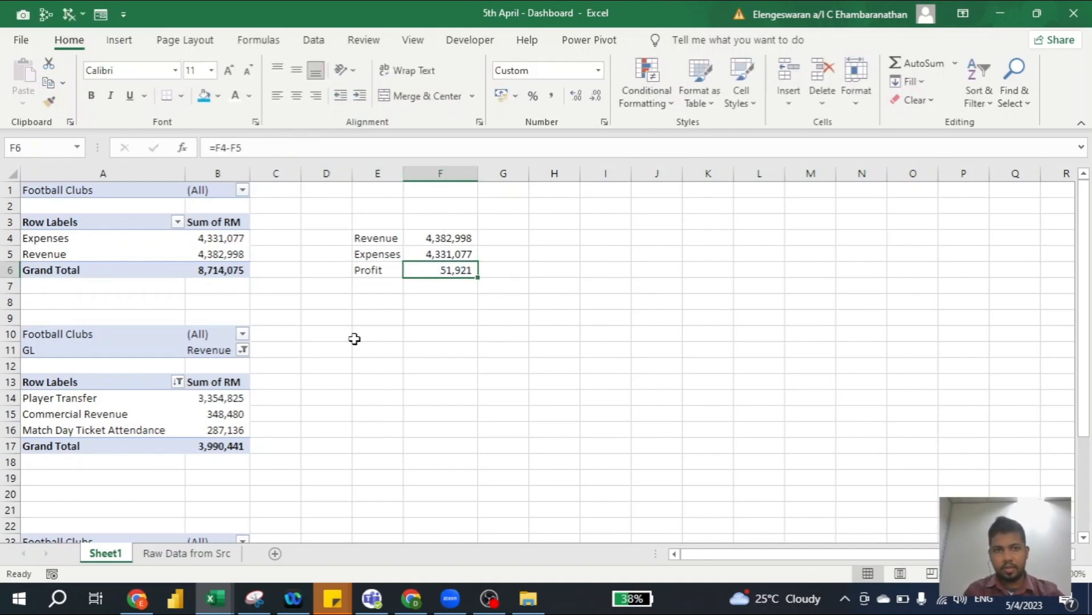
Step: Add a Football Clubs slicer for the first PivotTable beside the summary and filter it to Chelsea
{"action": "left_click", "coordinate": [160, 244]}
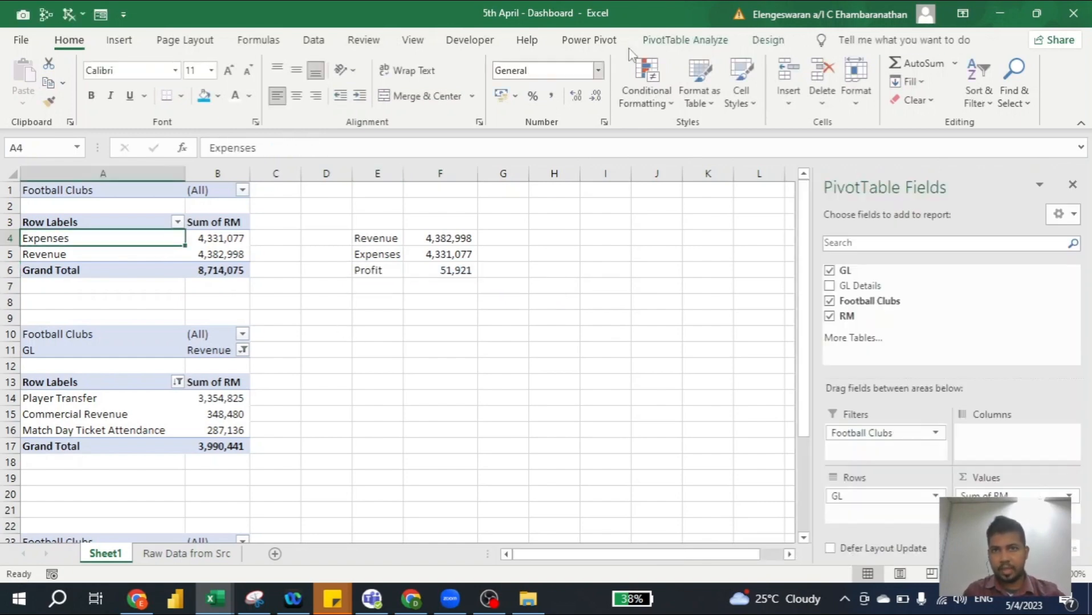
{"action": "left_click", "coordinate": [671, 44]}
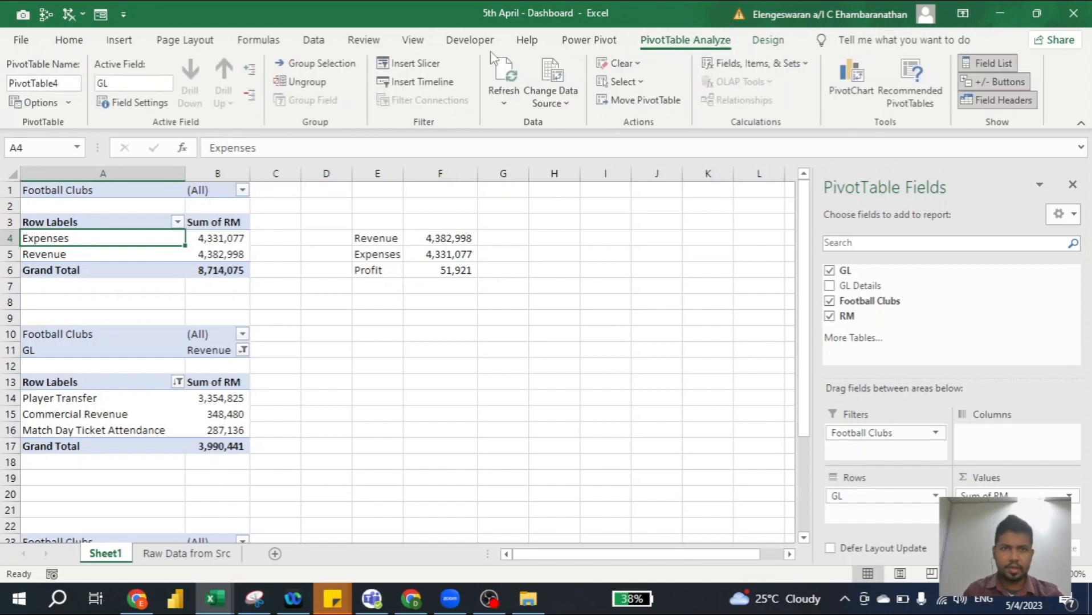
{"action": "left_click", "coordinate": [428, 65]}
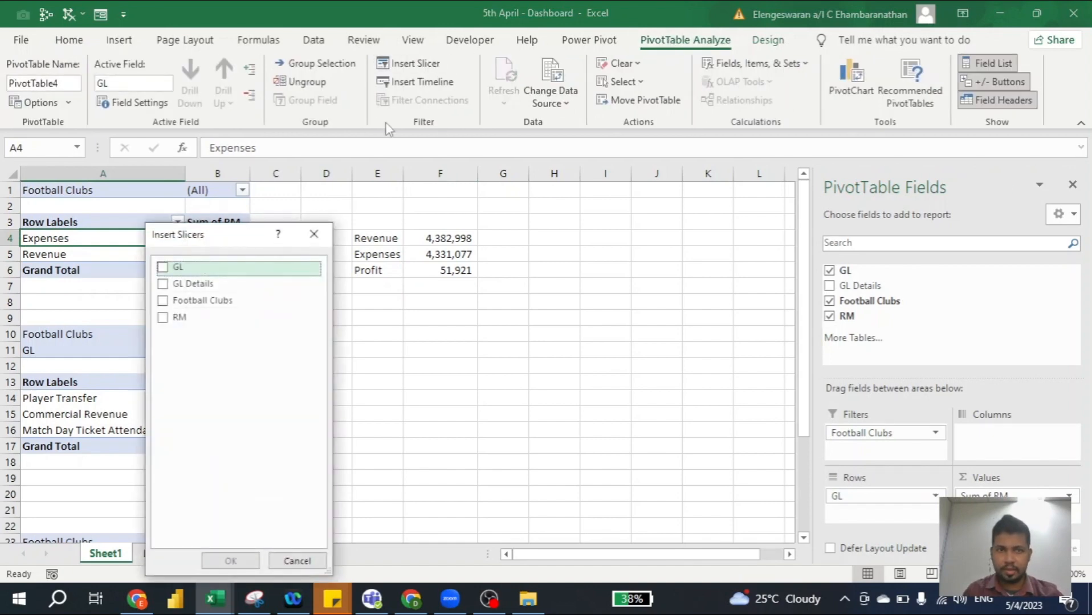
{"action": "left_click", "coordinate": [163, 300]}
{"action": "left_click", "coordinate": [228, 560]}
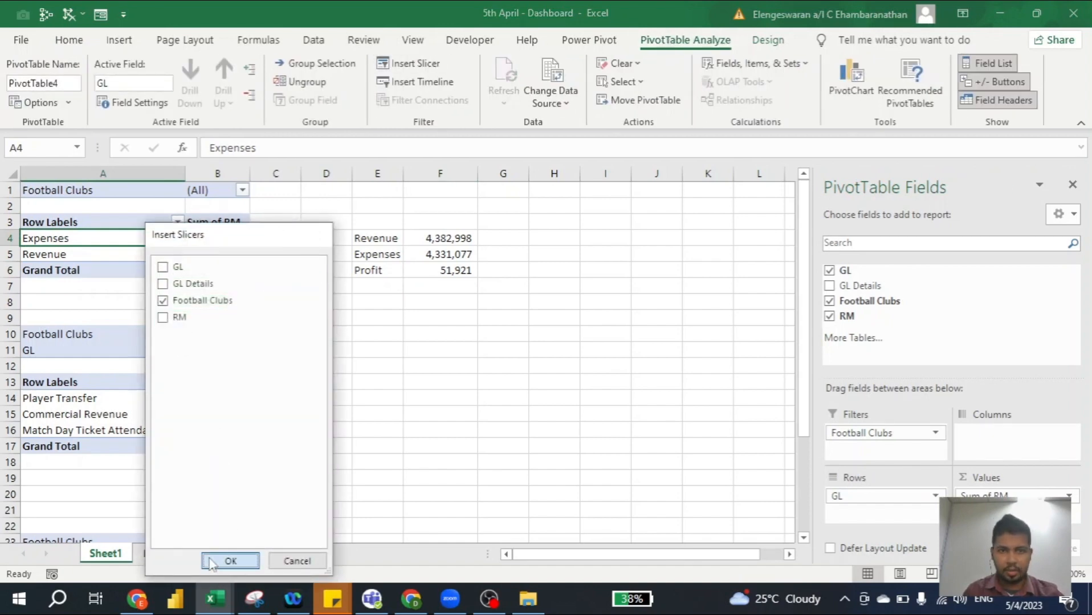
{"action": "left_click_drag", "start_coordinate": [299, 272], "coordinate": [513, 200]}
{"action": "left_click", "coordinate": [496, 248]}
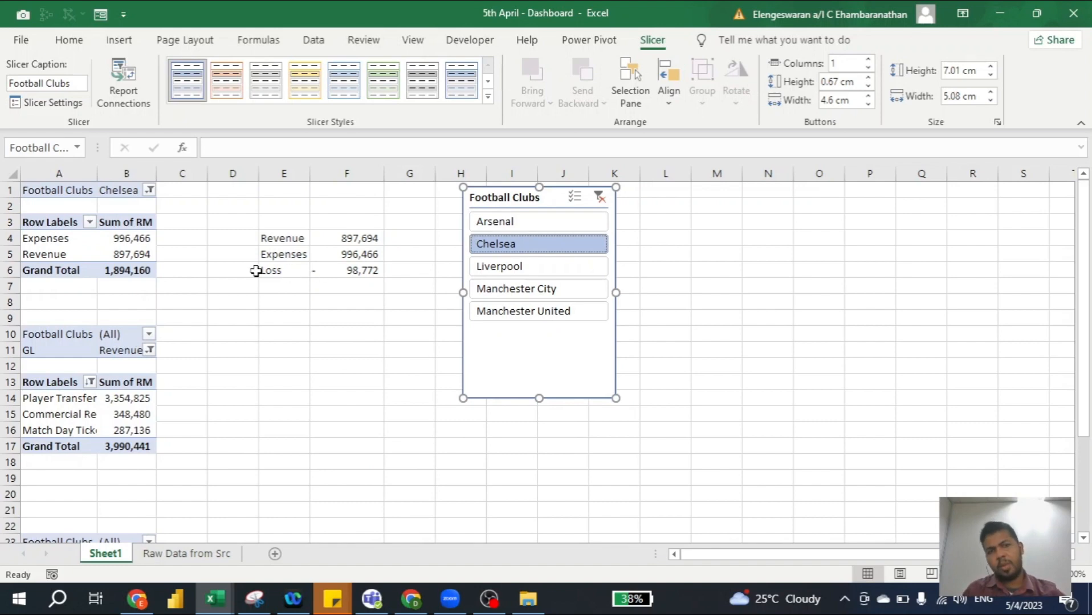
Step: Edit the custom number format of F6 to show negative amounts in parentheses instead of with a minus sign
{"action": "left_click", "coordinate": [349, 276]}
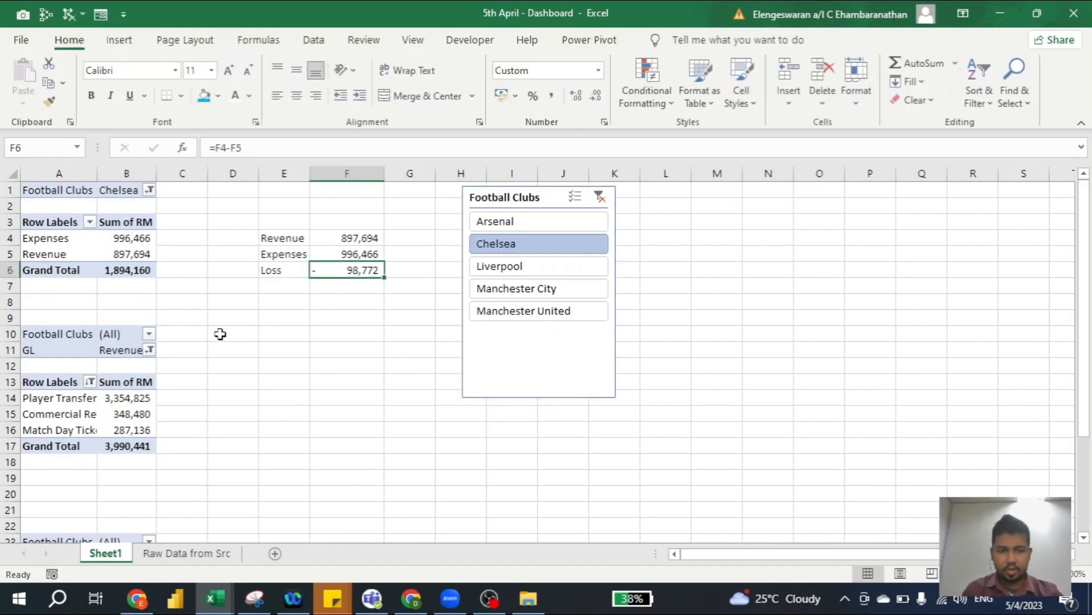
{"action": "key", "text": "ctrl+1"}
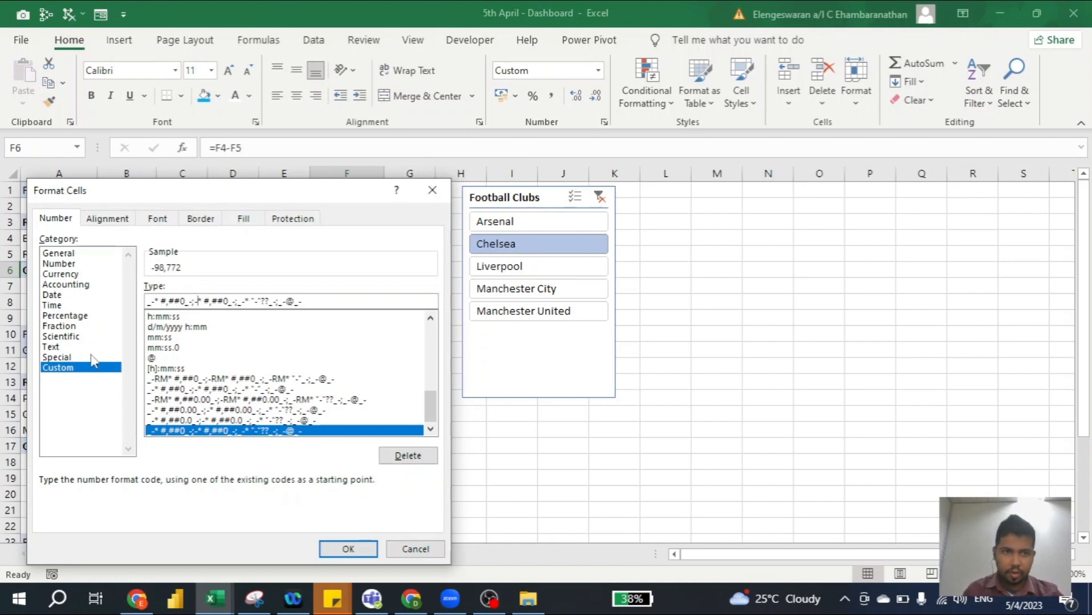
{"action": "key", "text": "BackSpace"}
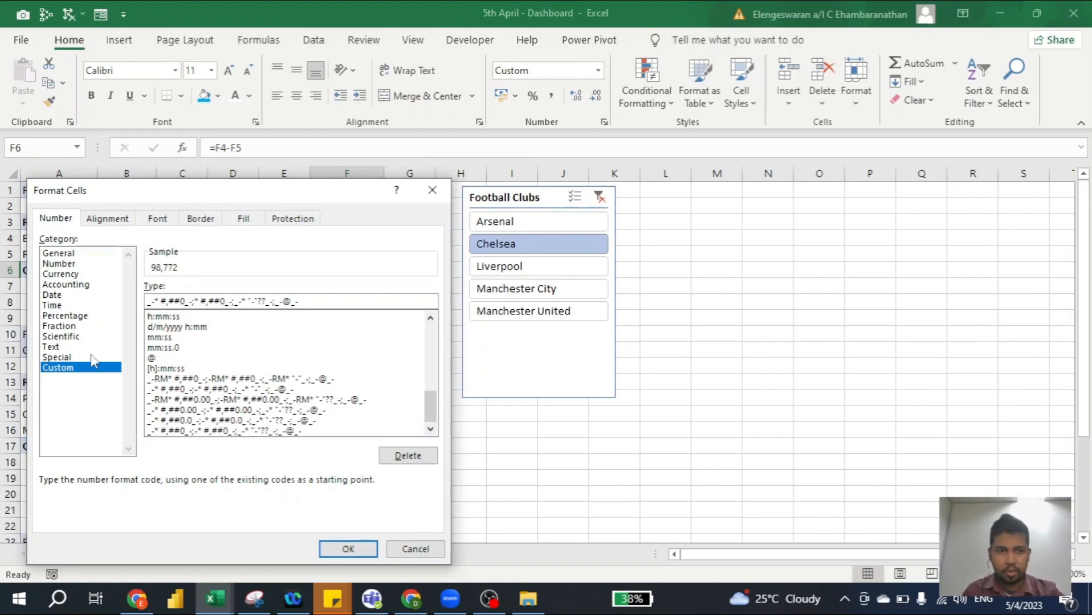
{"action": "type", "text": "("}
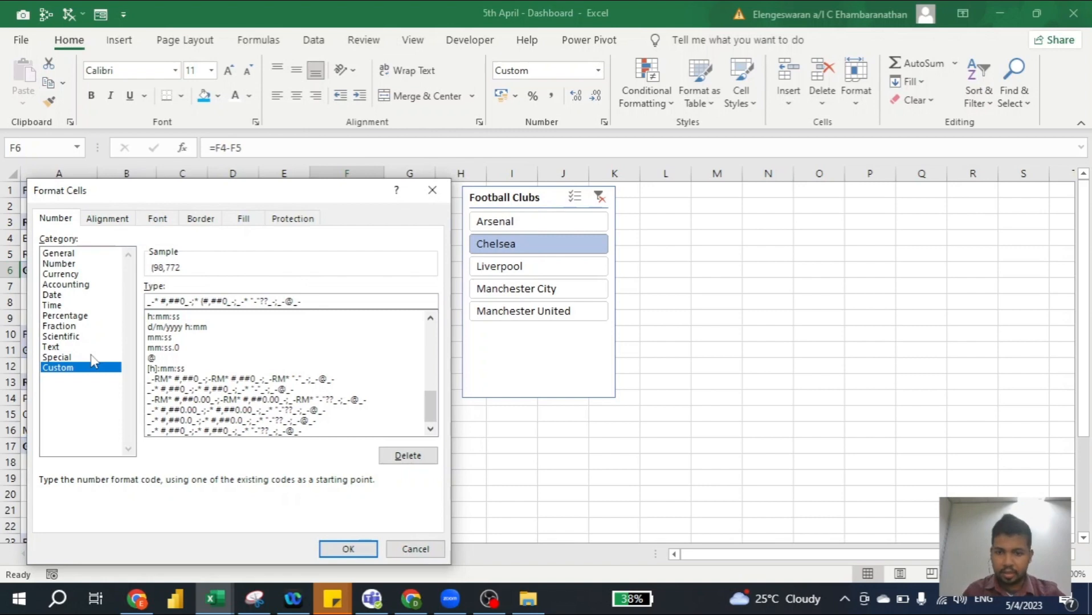
{"action": "type", "text": ")"}
{"action": "key", "text": "Return"}
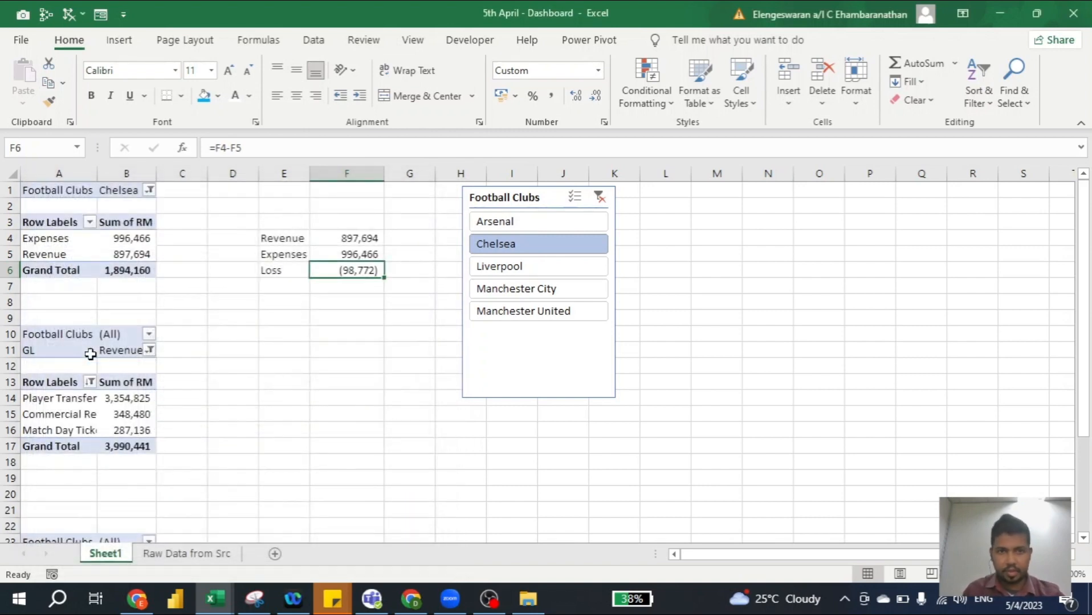
Step: Switch the Football Clubs slicer through Arsenal and Liverpool to Manchester City to test the summary
{"action": "left_click", "coordinate": [524, 220]}
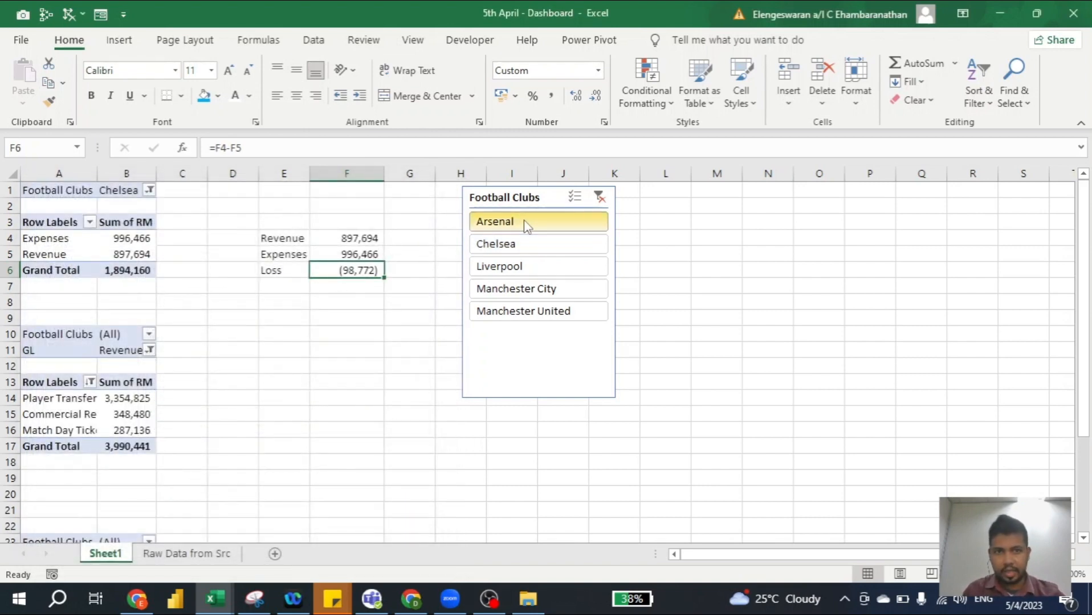
{"action": "left_click", "coordinate": [506, 268]}
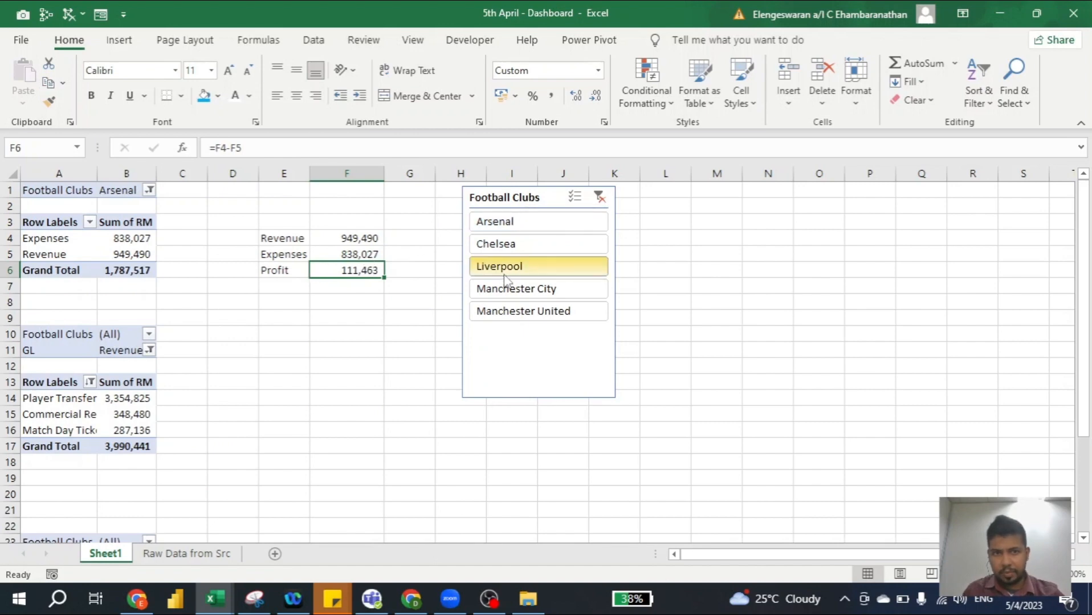
{"action": "left_click", "coordinate": [533, 292]}
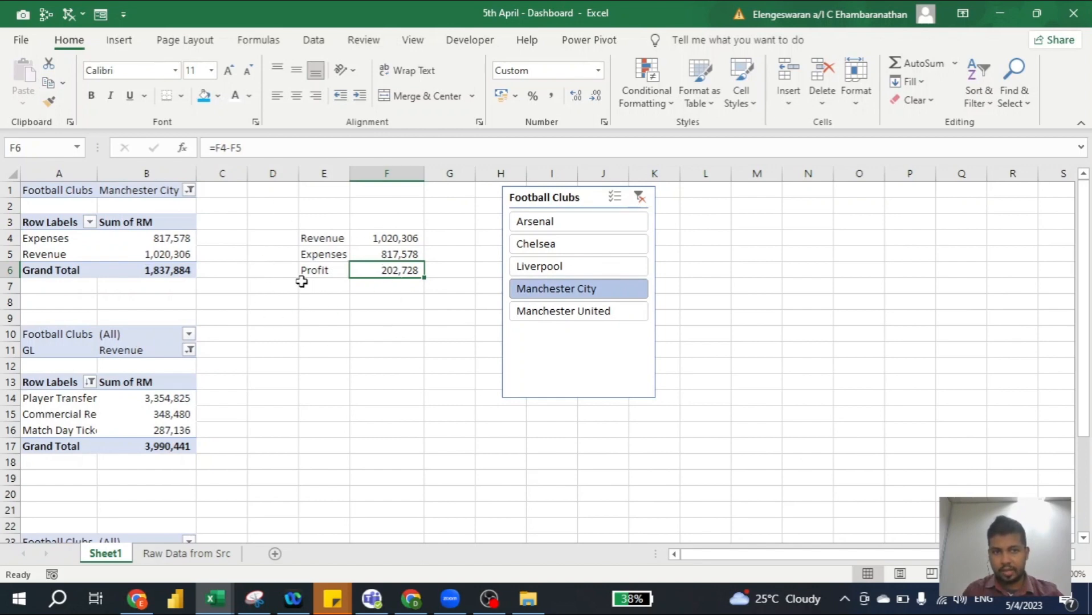
Step: Insert a clustered column PivotChart from the Revenue details PivotTable and hide all its field buttons
{"action": "left_click", "coordinate": [139, 407]}
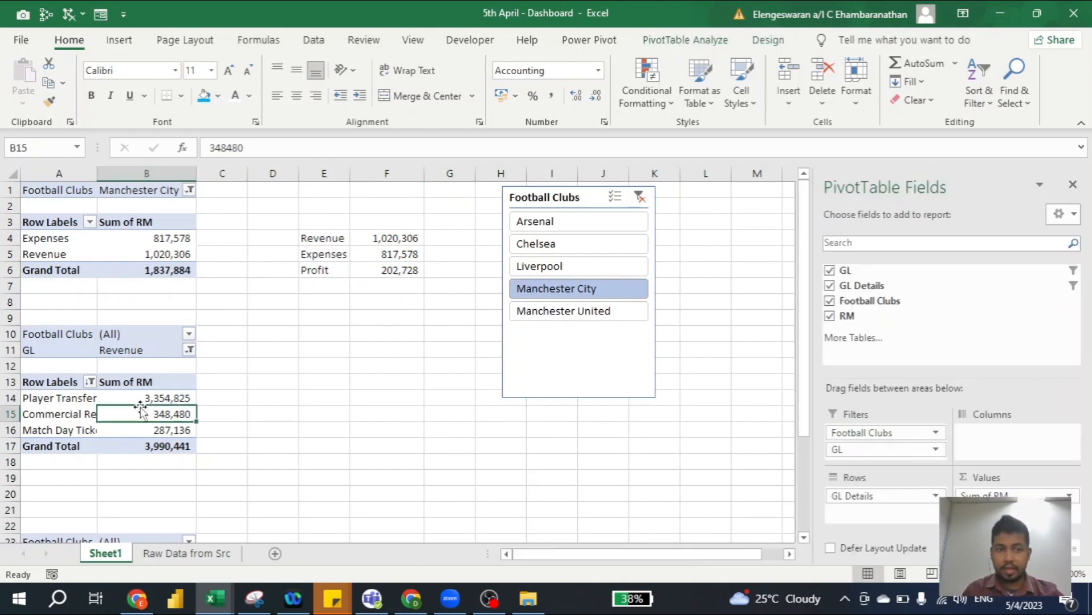
{"action": "left_click", "coordinate": [693, 40]}
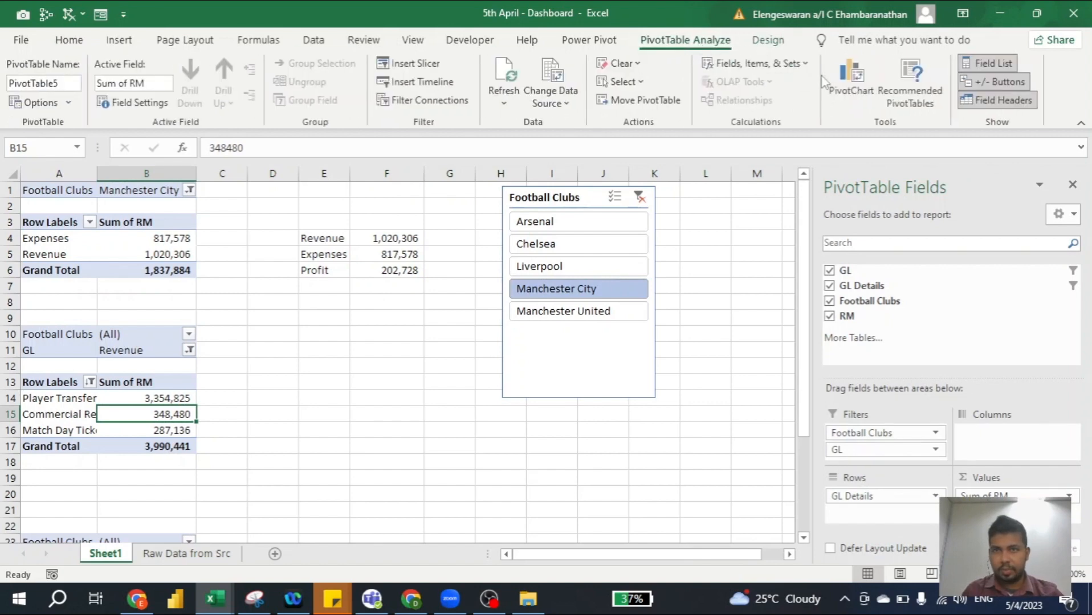
{"action": "left_click", "coordinate": [849, 80]}
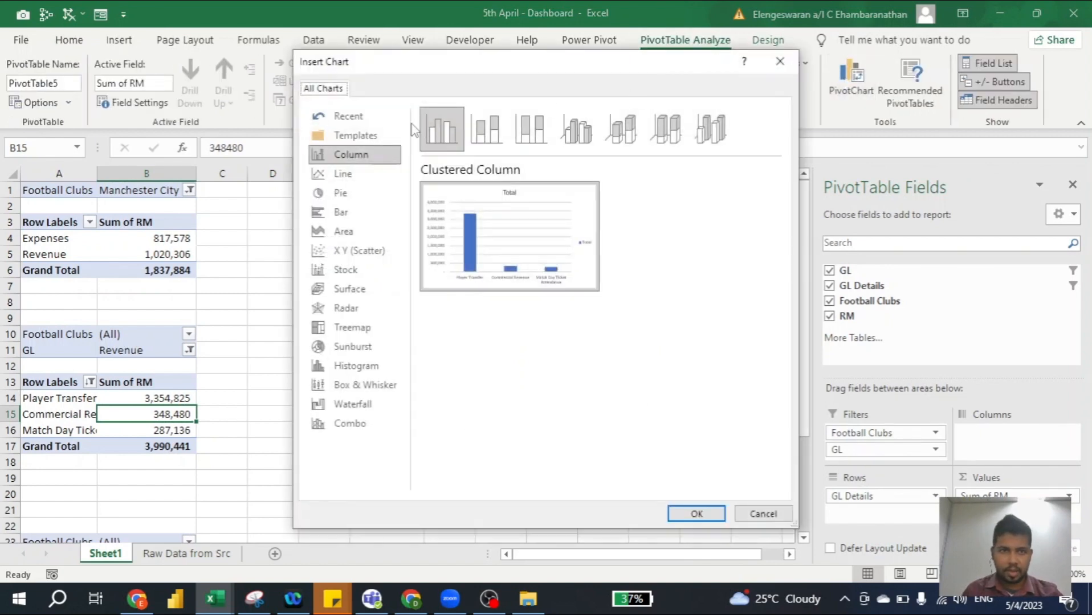
{"action": "left_click", "coordinate": [695, 514]}
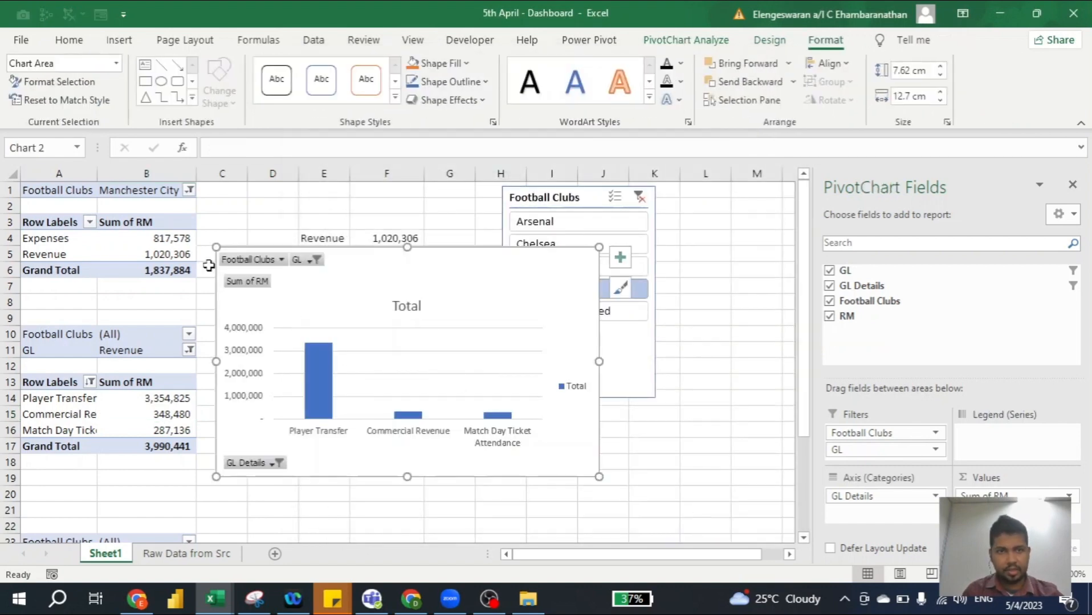
{"action": "right_click", "coordinate": [238, 264]}
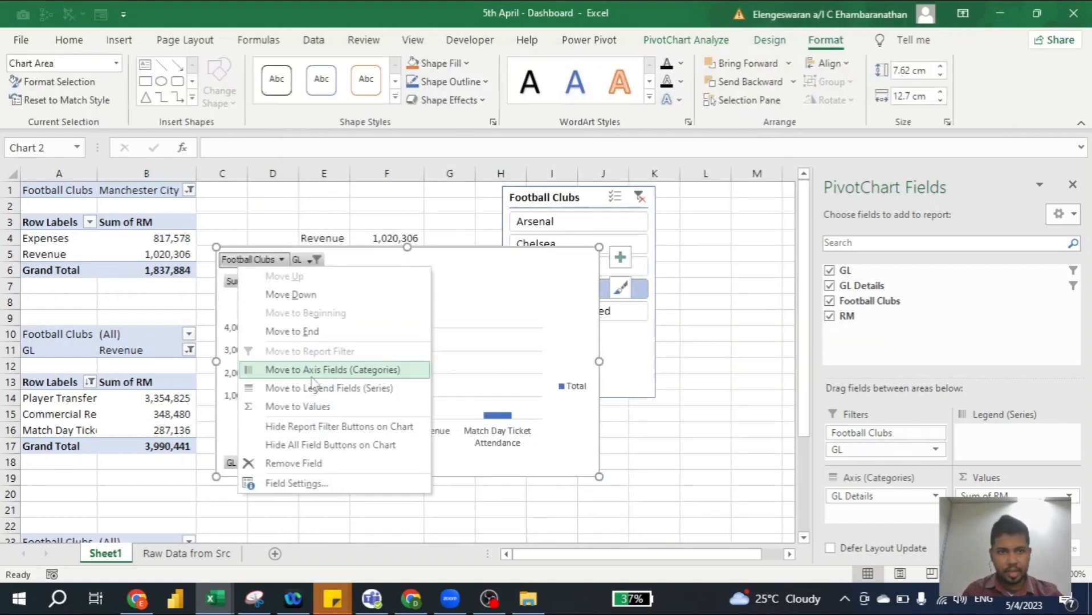
{"action": "left_click", "coordinate": [279, 446]}
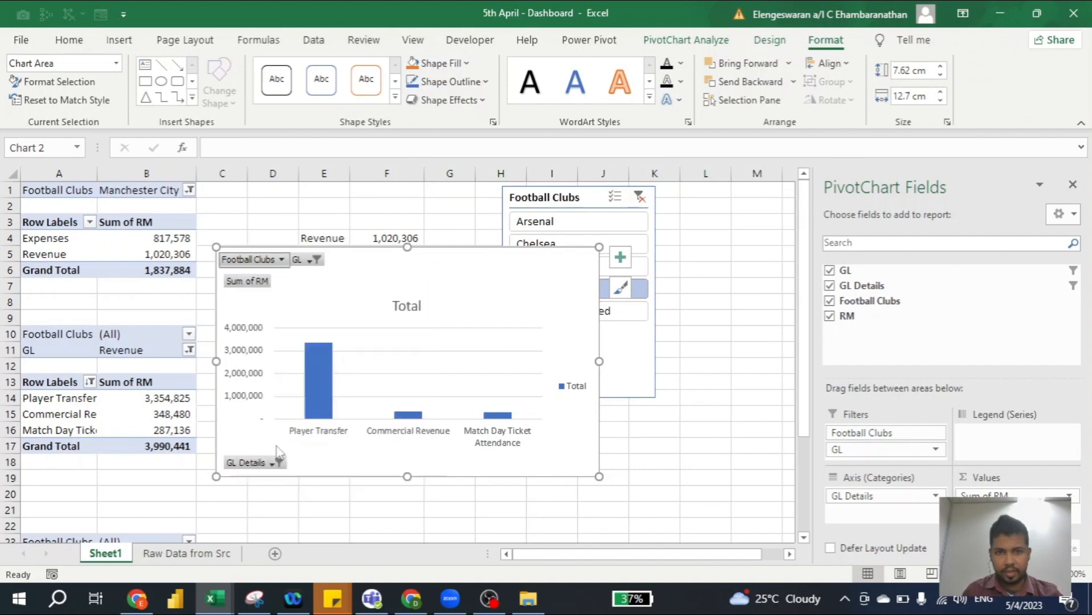
Step: Remove the gridlines, legend and vertical axis from the revenue chart and add data labels
{"action": "left_click", "coordinate": [623, 265]}
{"action": "left_click", "coordinate": [659, 374]}
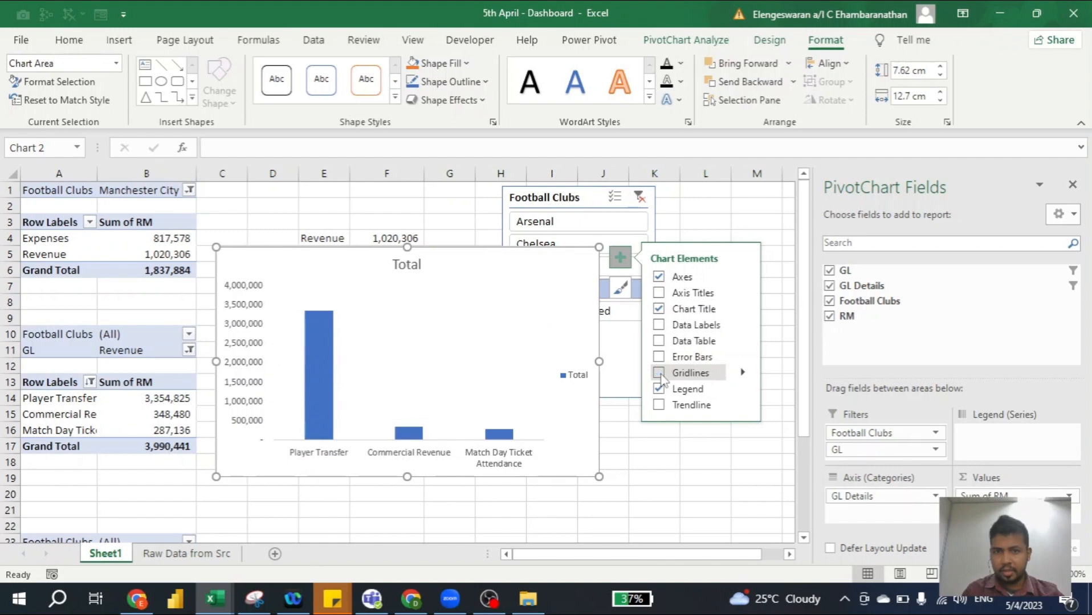
{"action": "left_click", "coordinate": [658, 389]}
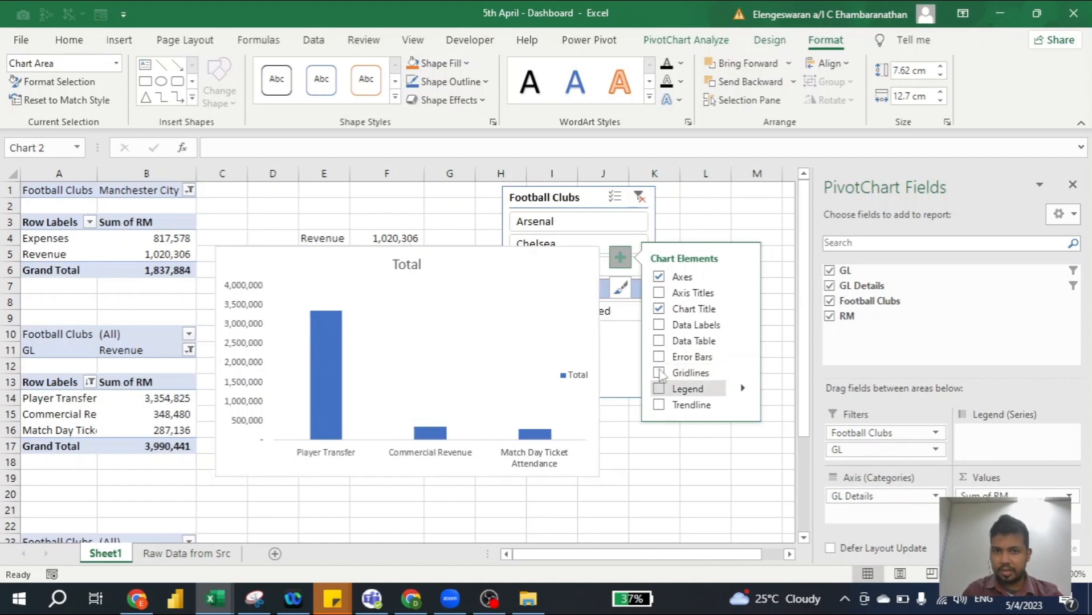
{"action": "left_click", "coordinate": [659, 326]}
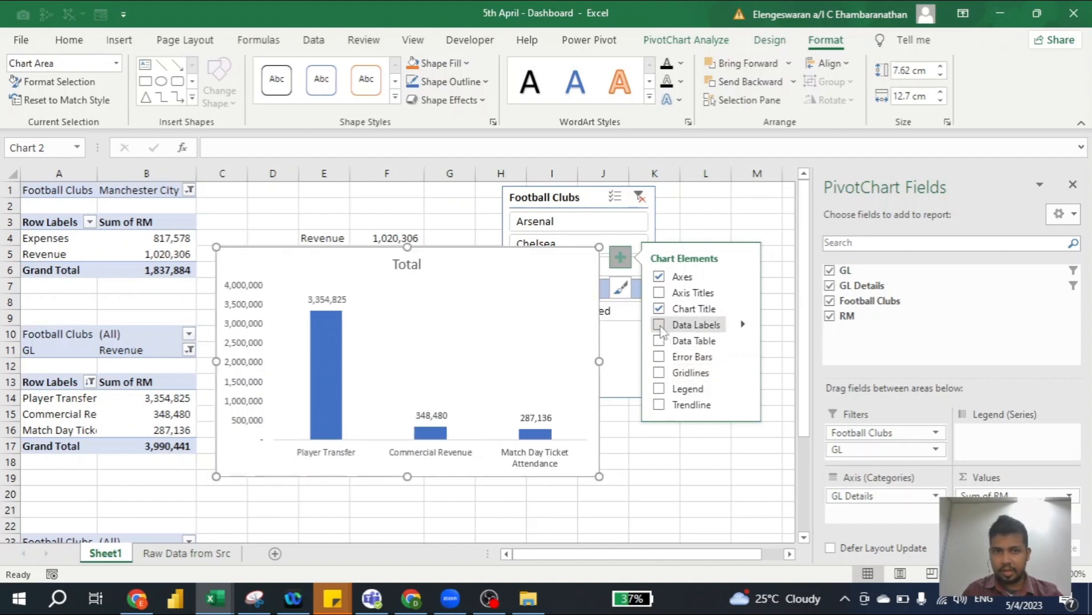
{"action": "left_click", "coordinate": [243, 312]}
{"action": "key", "text": "Delete"}
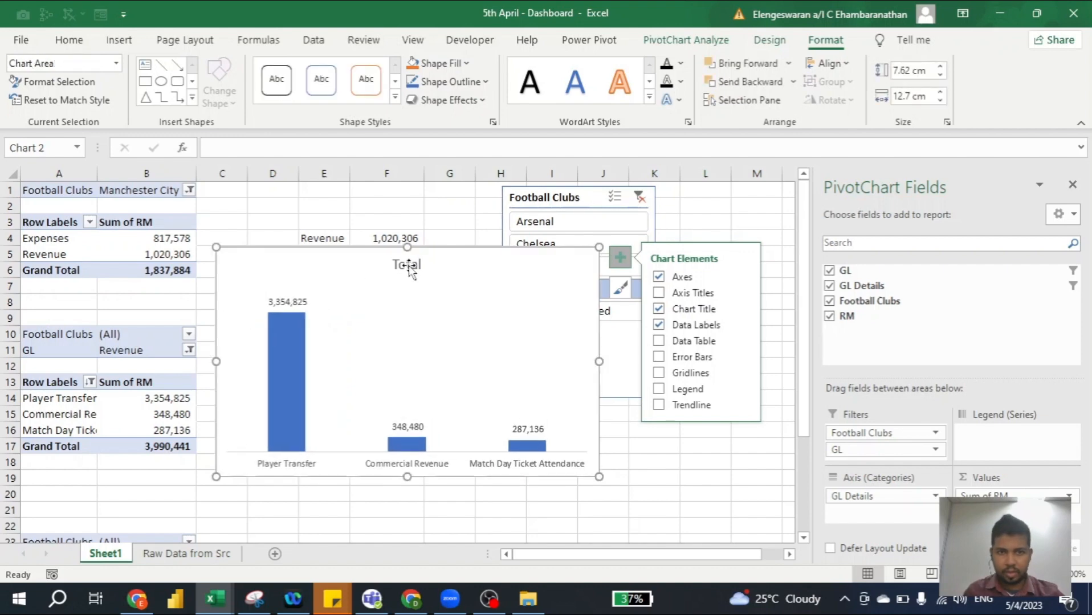
Step: Change the revenue chart's title to "Top 3 Revenue"
{"action": "double_click", "coordinate": [408, 267]}
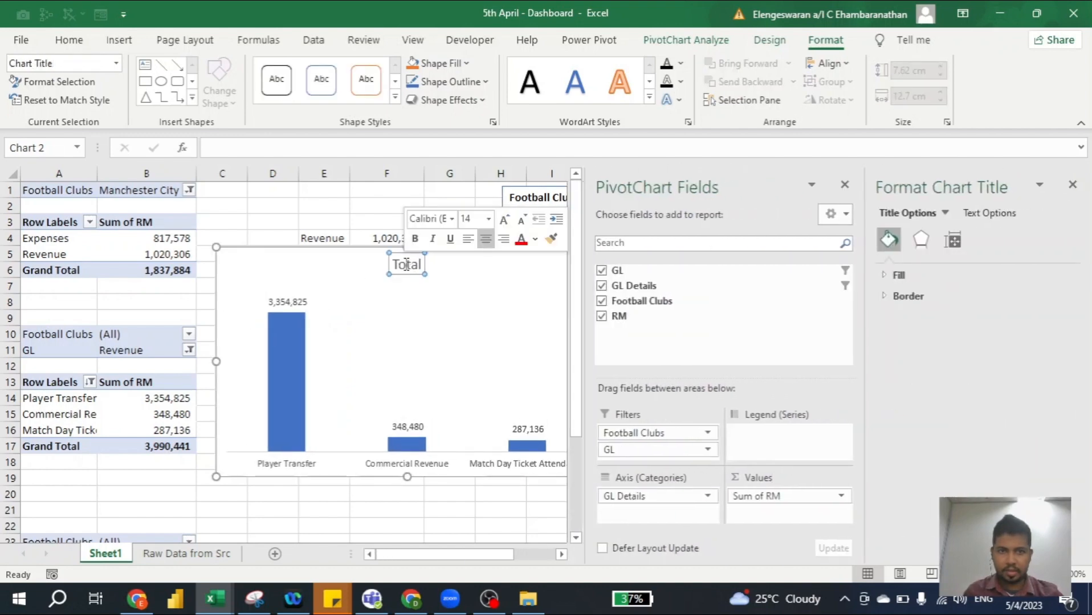
{"action": "double_click", "coordinate": [406, 265]}
{"action": "type", "text": "Top"}
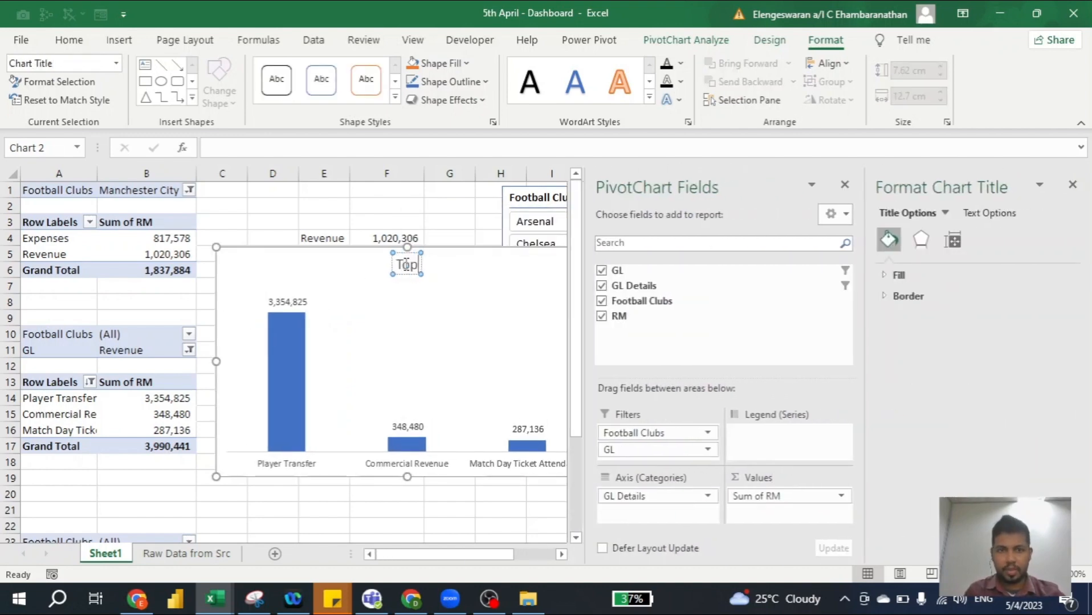
{"action": "type", "text": " 3 Revenue"}
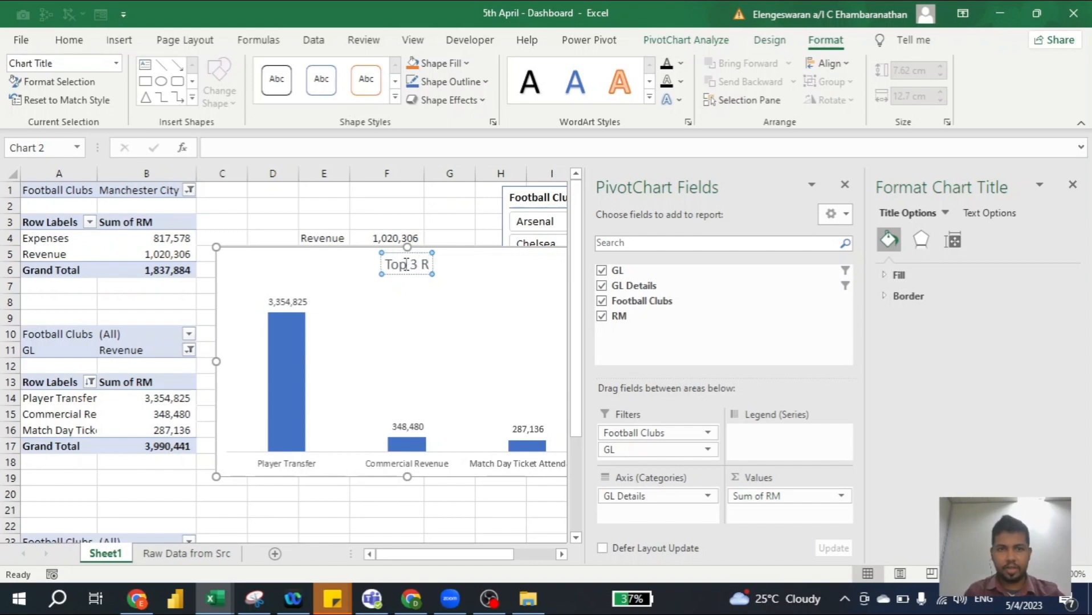
{"action": "left_click", "coordinate": [305, 252]}
Step: Insert a clustered column PivotChart from the Expenses details PivotTable and hide all its field buttons
{"action": "scroll", "coordinate": [97, 379], "scroll_direction": "down", "scroll_amount": 2}
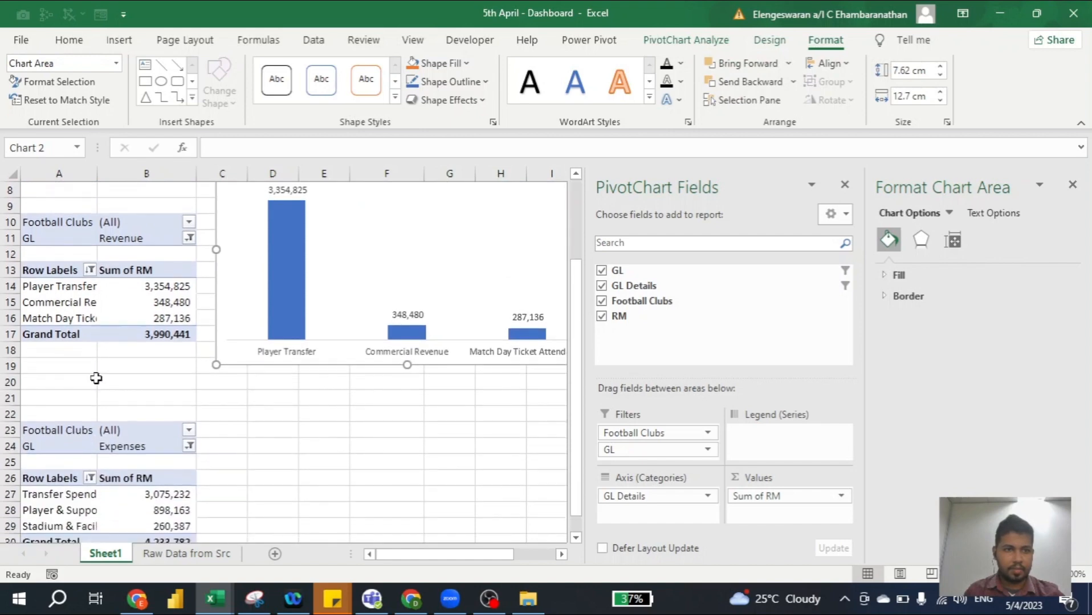
{"action": "scroll", "coordinate": [96, 378], "scroll_direction": "down", "scroll_amount": 1}
{"action": "left_click", "coordinate": [142, 461]}
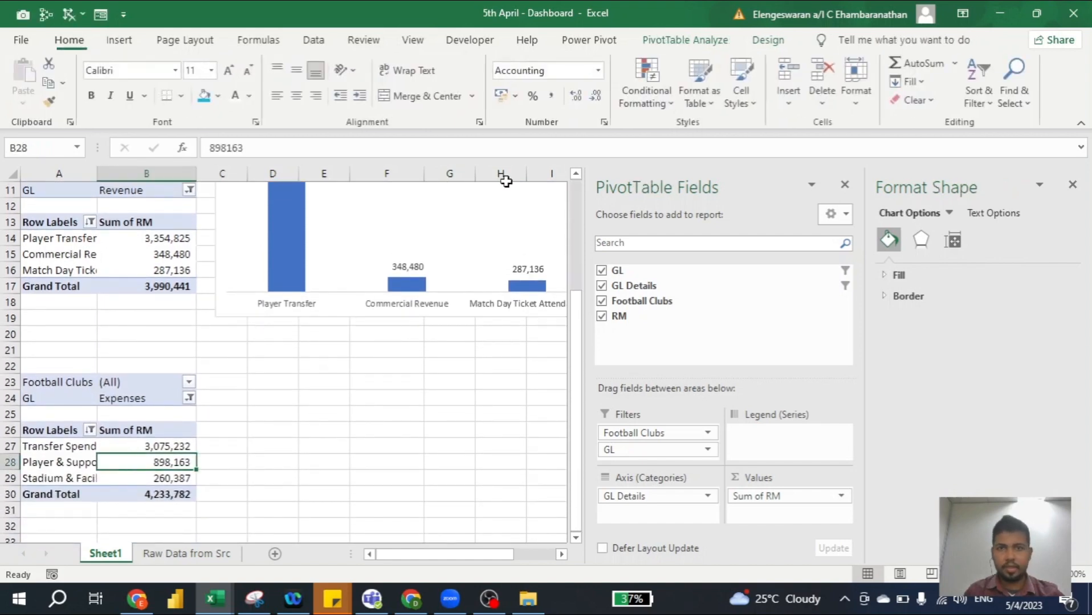
{"action": "left_click", "coordinate": [697, 41]}
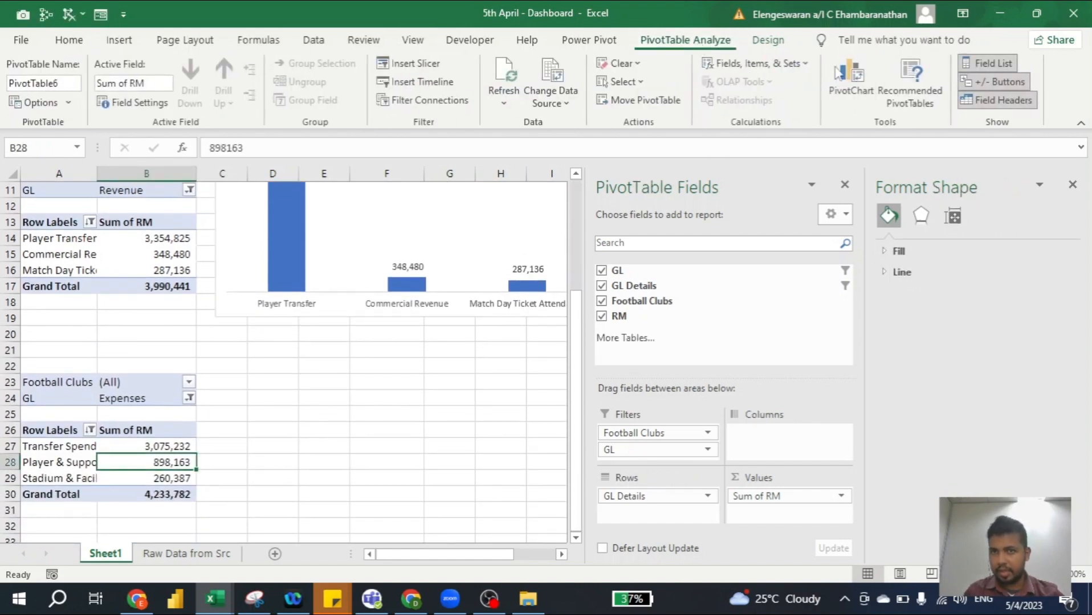
{"action": "left_click", "coordinate": [853, 79]}
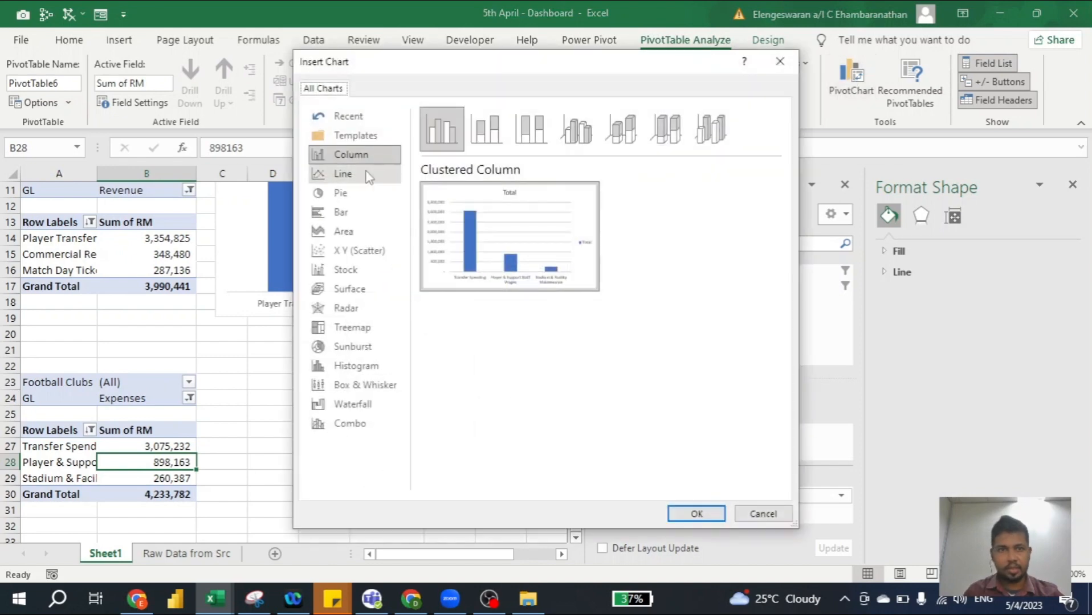
{"action": "left_click", "coordinate": [696, 514]}
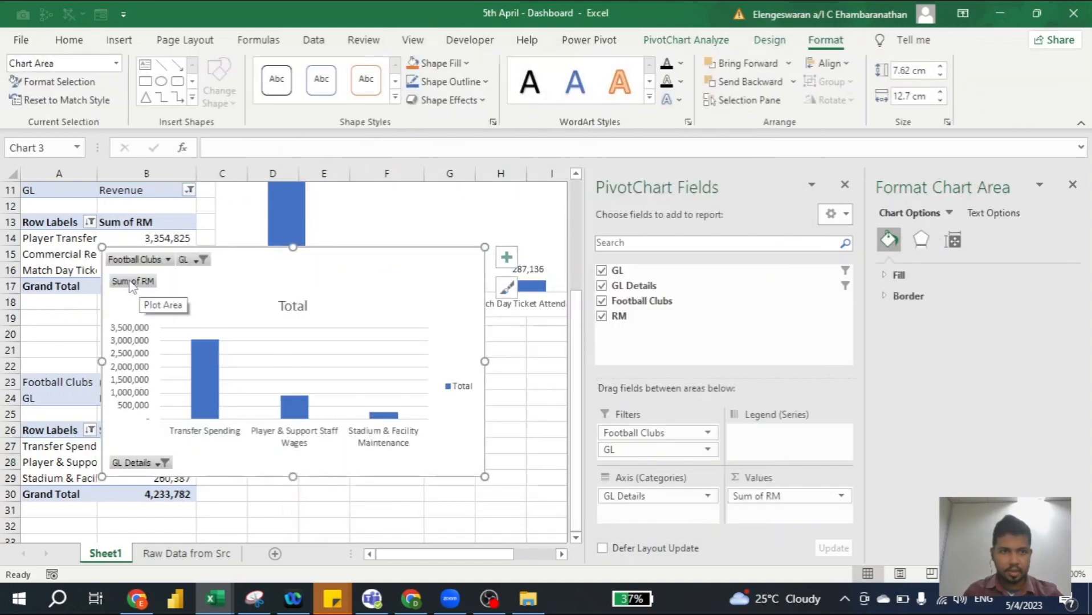
{"action": "right_click", "coordinate": [130, 282]}
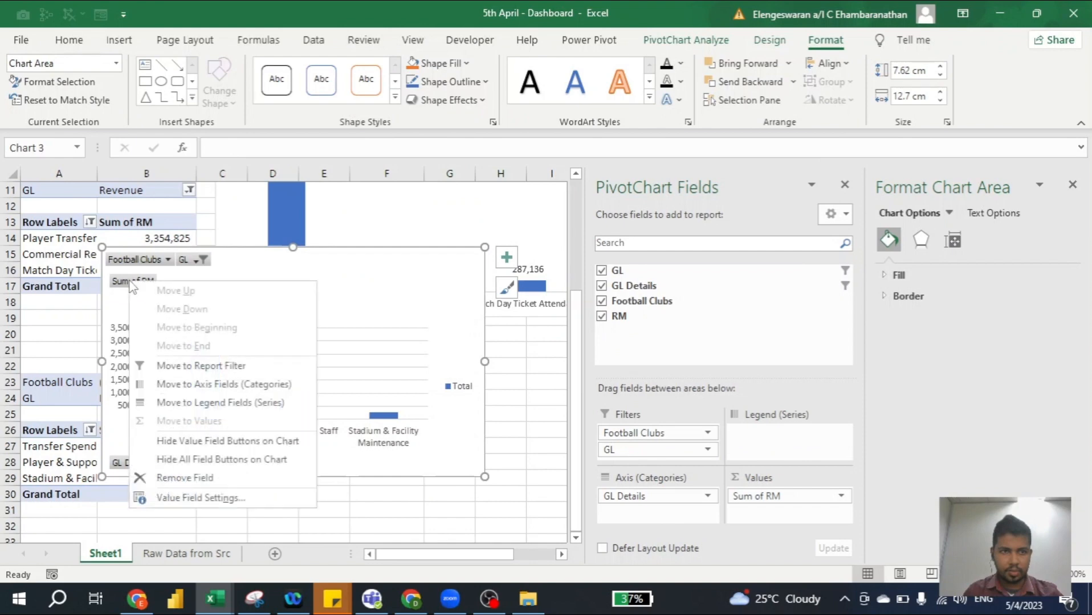
{"action": "left_click", "coordinate": [203, 461]}
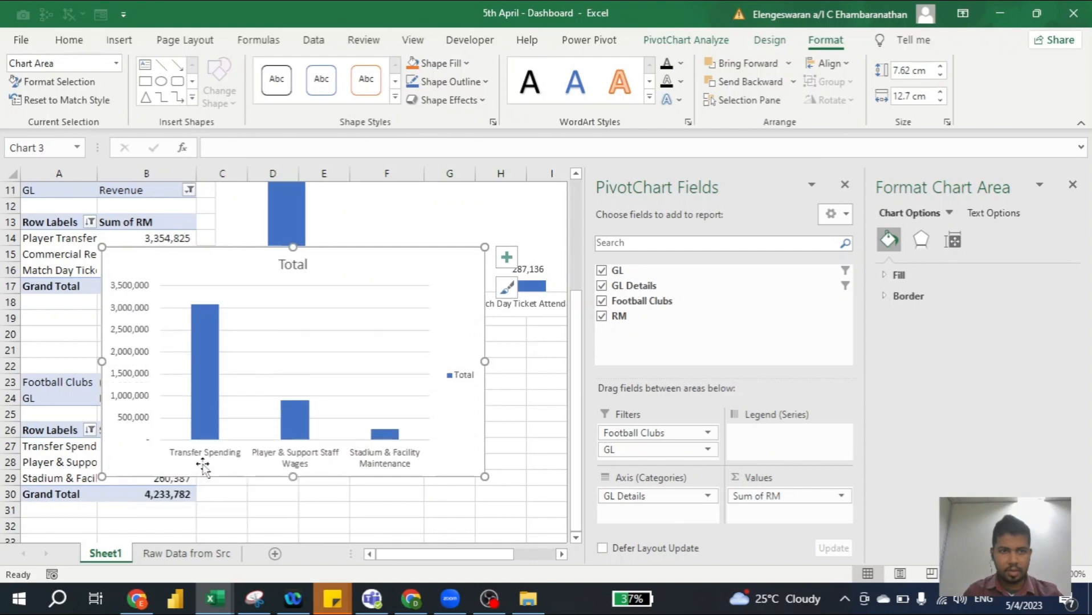
Step: Remove the legend, gridlines and vertical axis from the expenses chart and add data labels
{"action": "left_click", "coordinate": [506, 258]}
{"action": "left_click", "coordinate": [545, 389]}
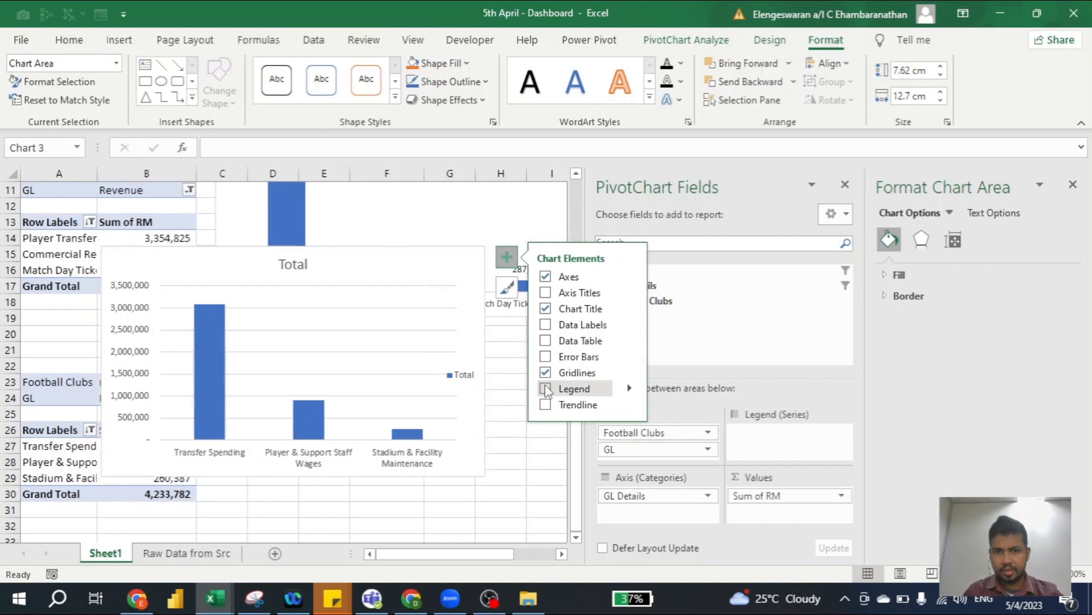
{"action": "left_click", "coordinate": [546, 373]}
{"action": "left_click", "coordinate": [545, 340]}
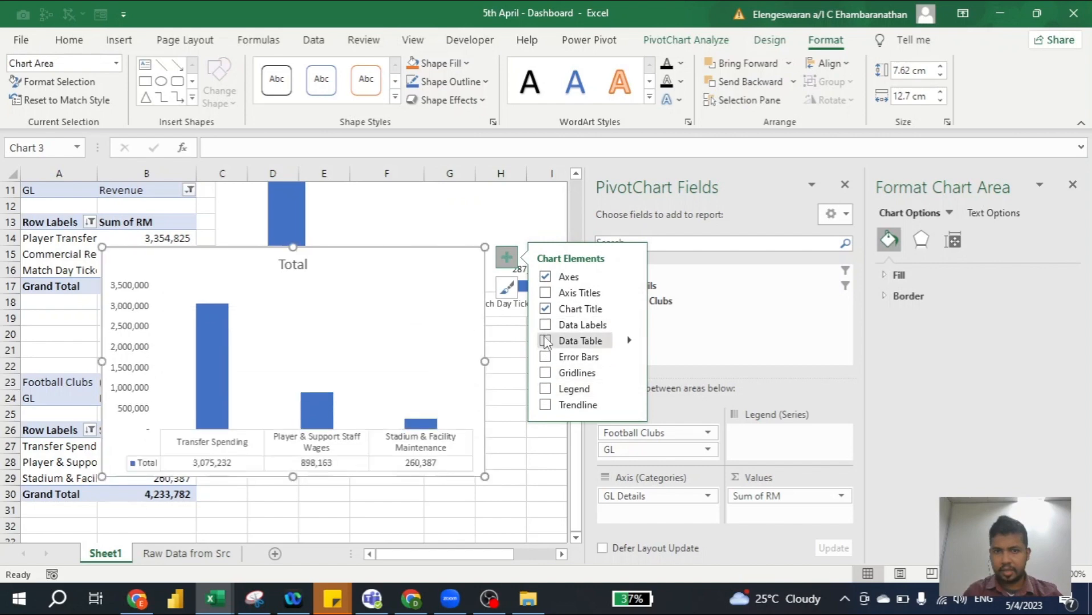
{"action": "left_click", "coordinate": [545, 341]}
{"action": "left_click", "coordinate": [545, 325]}
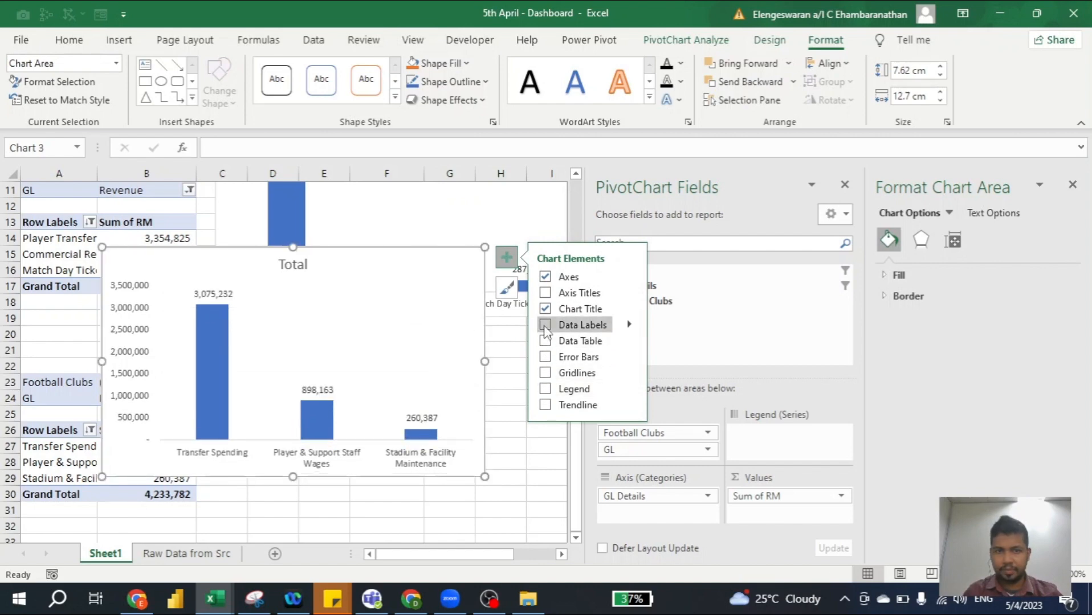
{"action": "left_click", "coordinate": [122, 316]}
{"action": "key", "text": "Delete"}
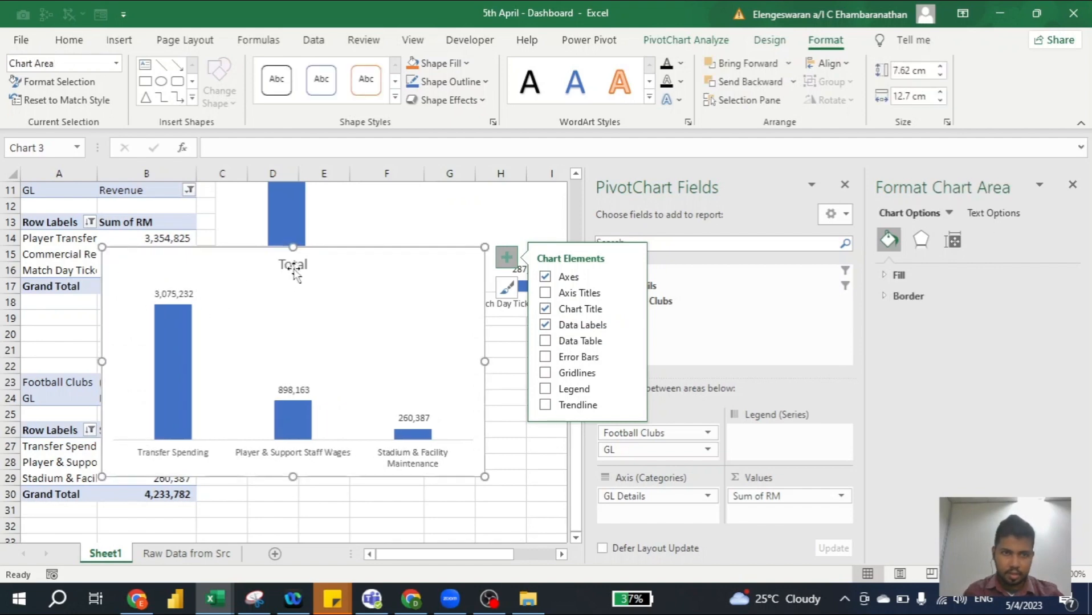
Step: Change the expenses chart's title to "Top 3 Expenses"
{"action": "left_click", "coordinate": [293, 267]}
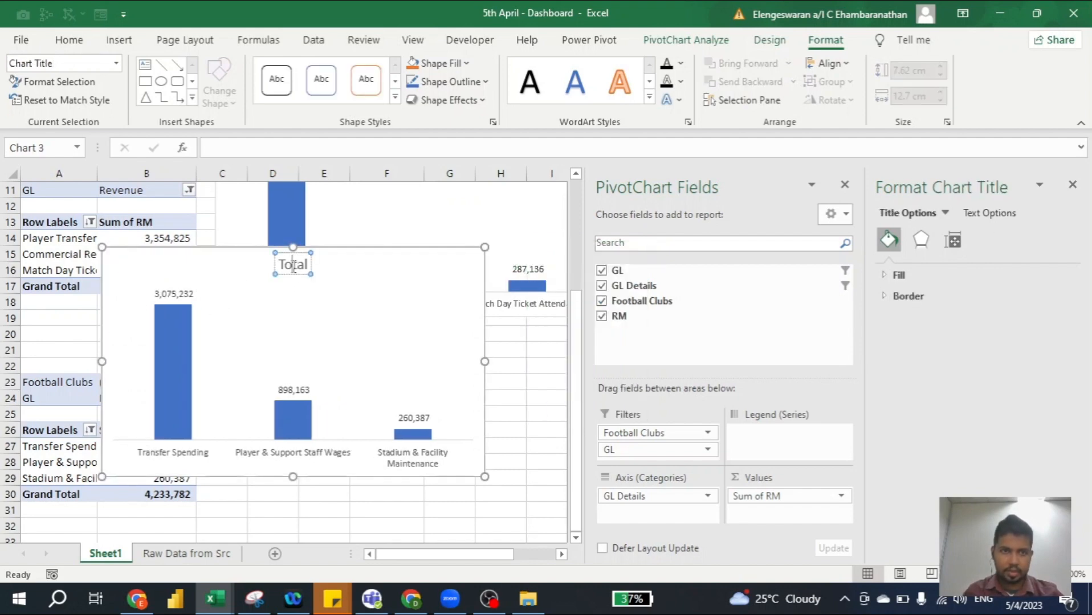
{"action": "double_click", "coordinate": [293, 265]}
{"action": "key", "text": "BackSpace"}
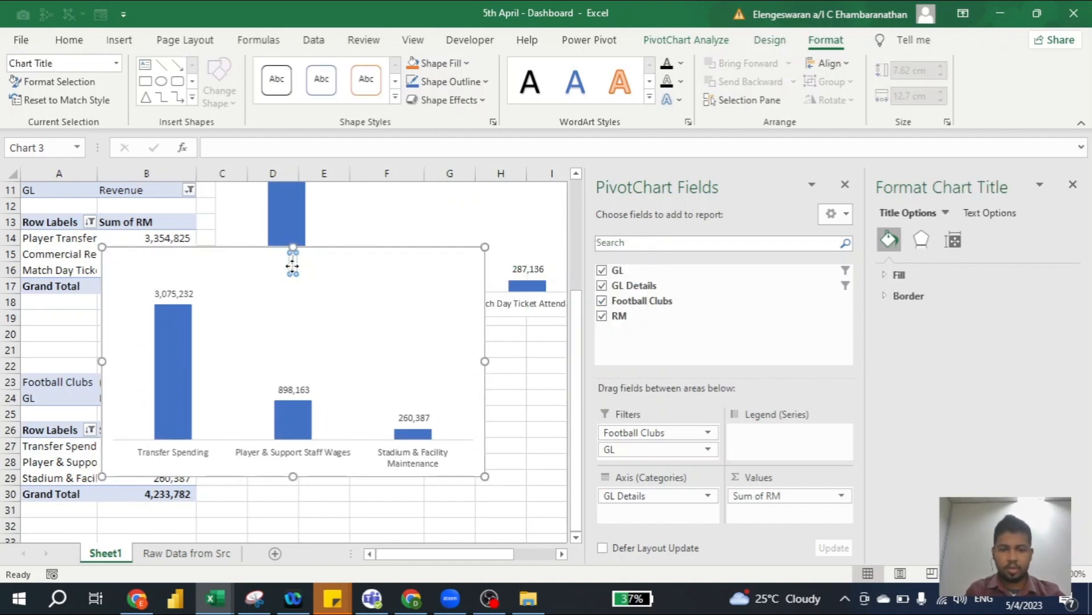
{"action": "type", "text": "Top 3 Expenses"}
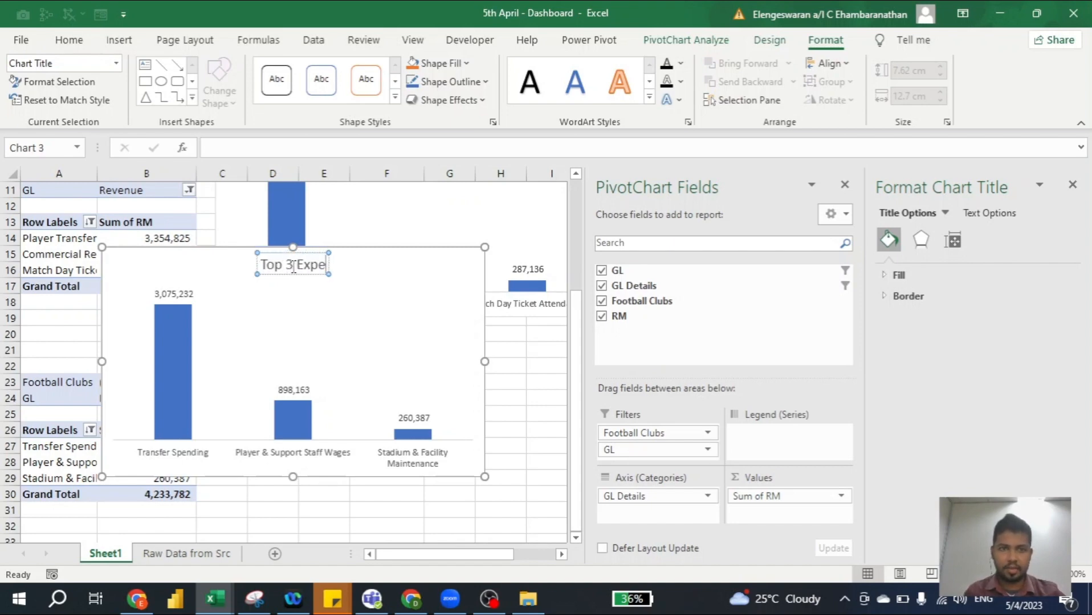
{"action": "left_click", "coordinate": [214, 267]}
Step: Move the Top 3 Revenue chart below the profit summary and switch the Football Clubs slicer to Arsenal and then Liverpool
{"action": "scroll", "coordinate": [215, 269], "scroll_direction": "up", "scroll_amount": 3}
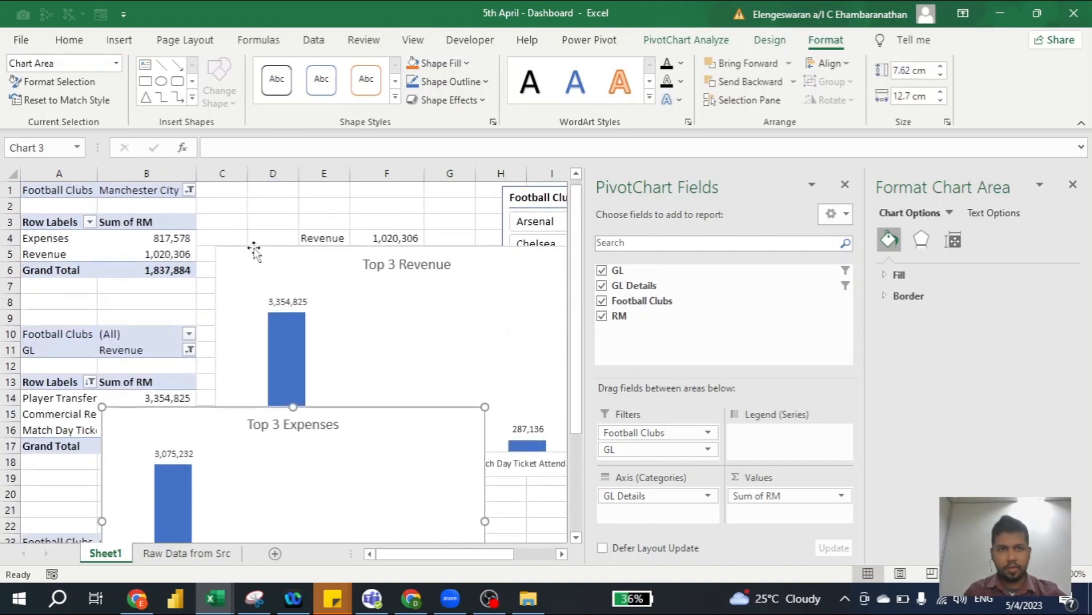
{"action": "left_click_drag", "start_coordinate": [254, 250], "coordinate": [261, 293]}
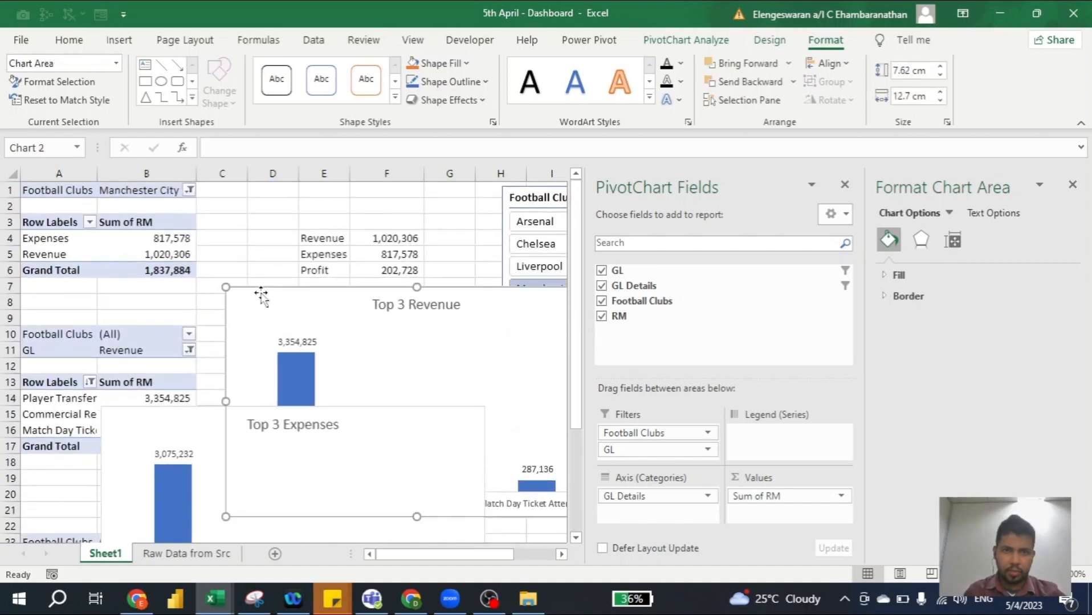
{"action": "left_click", "coordinate": [527, 222]}
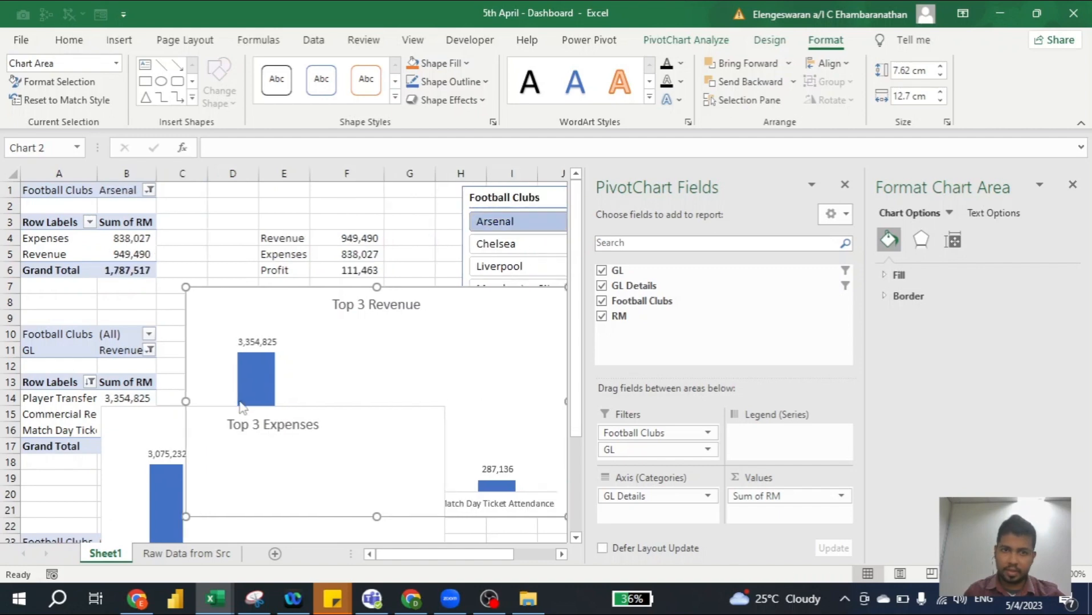
{"action": "left_click", "coordinate": [485, 268]}
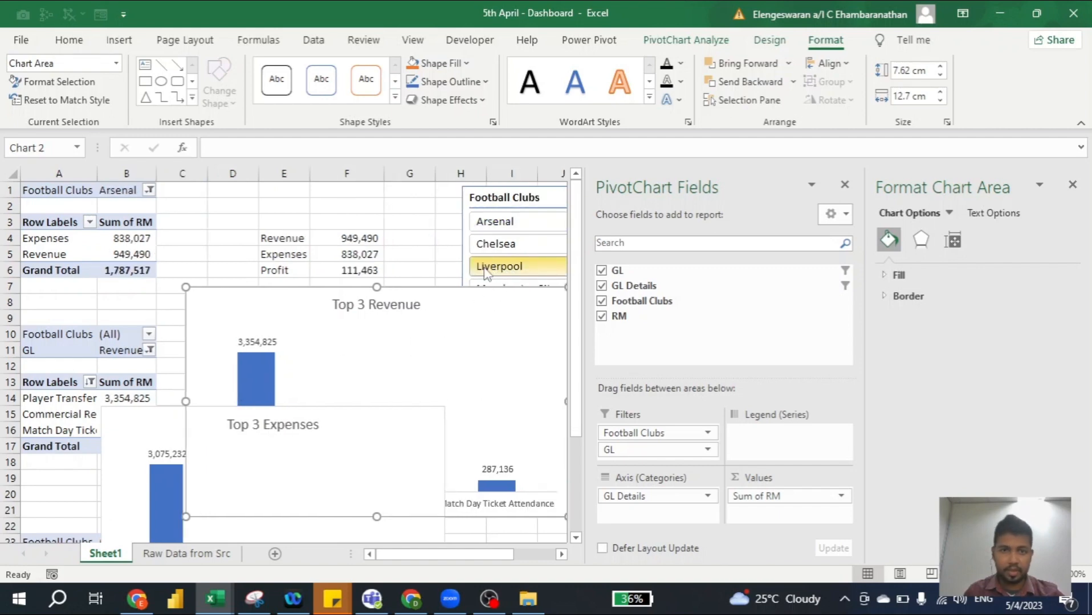
Step: Connect the Football Clubs slicer to PivotTable5 and PivotTable6 as well, and test it with Arsenal and Chelsea
{"action": "right_click", "coordinate": [508, 204]}
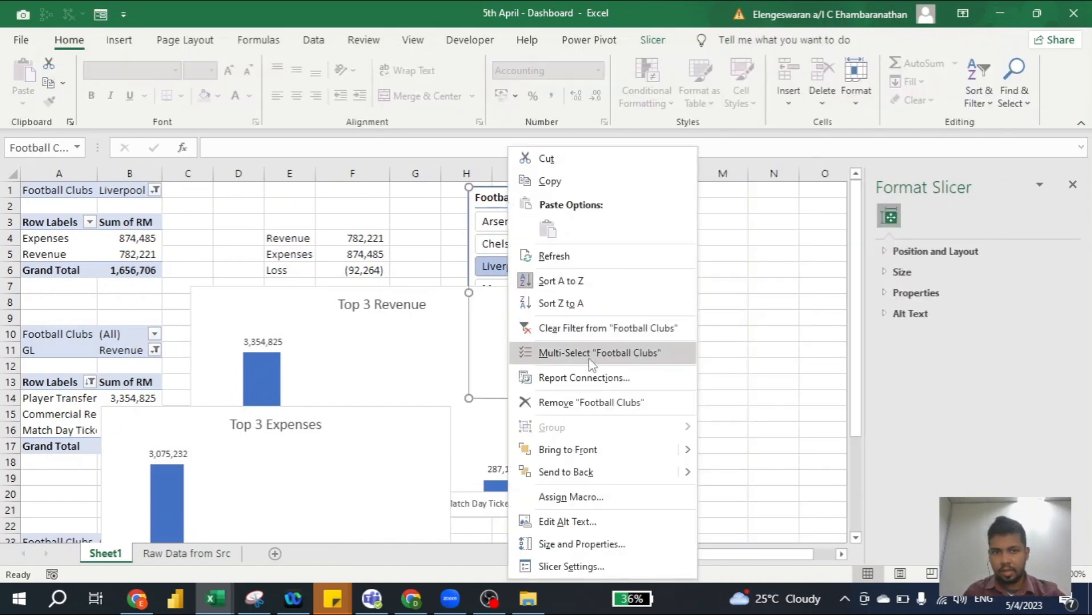
{"action": "left_click", "coordinate": [582, 379]}
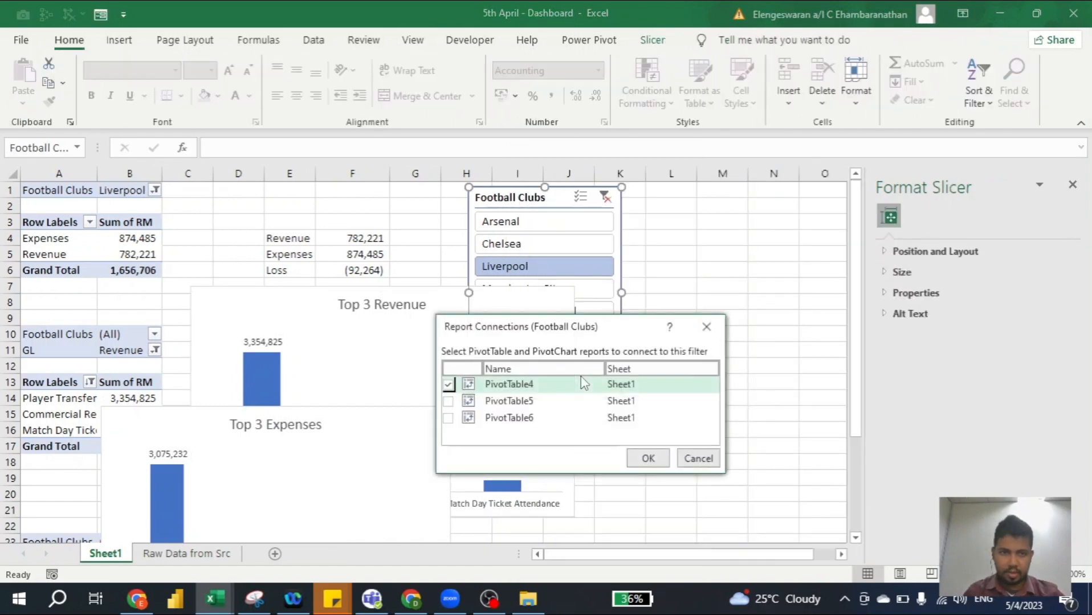
{"action": "left_click", "coordinate": [447, 402]}
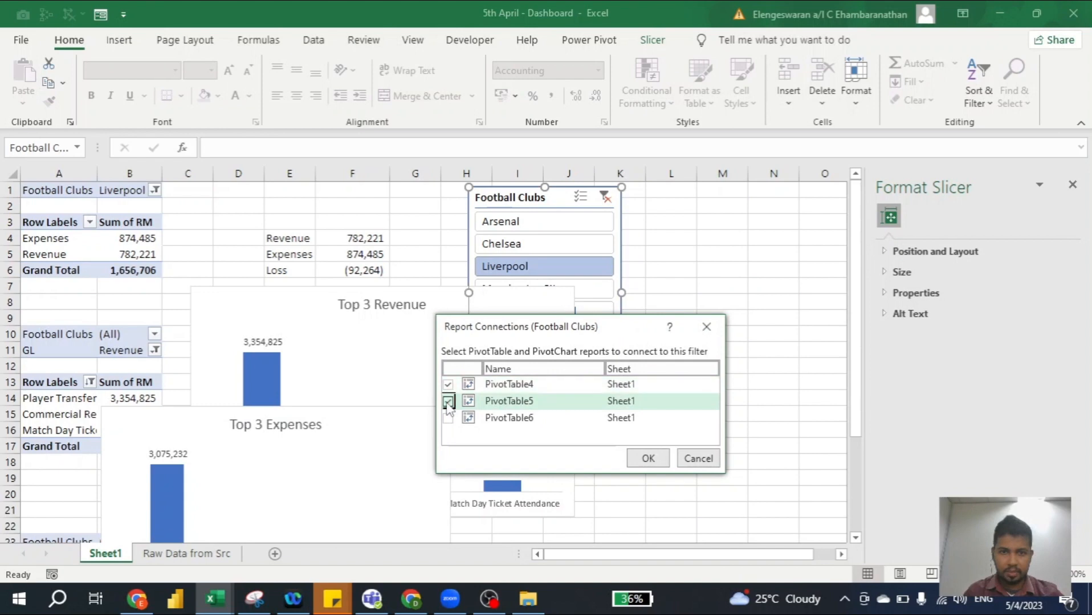
{"action": "left_click", "coordinate": [448, 418]}
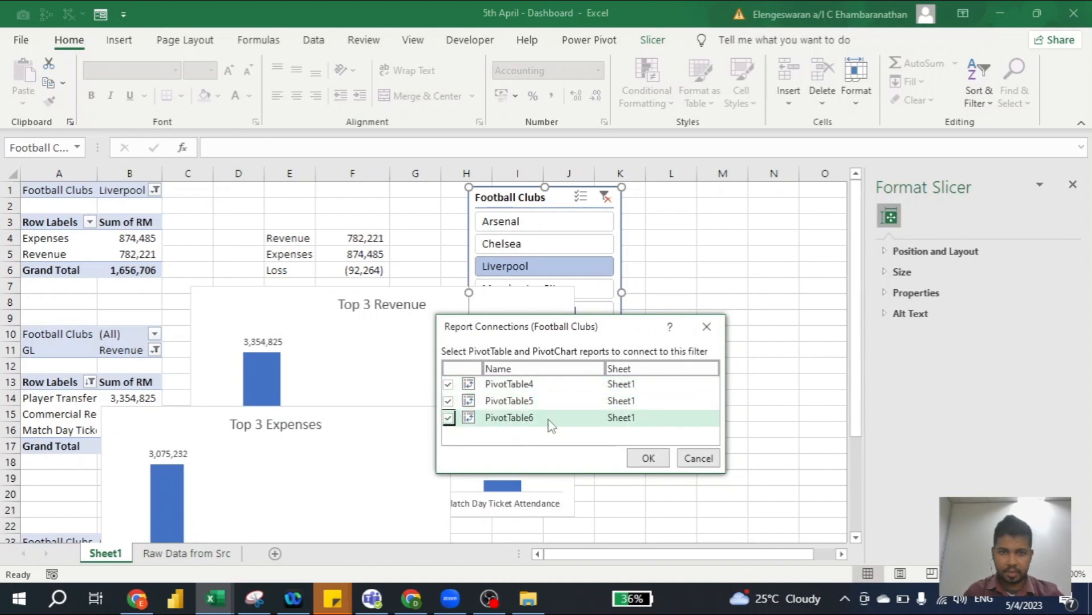
{"action": "left_click", "coordinate": [649, 459]}
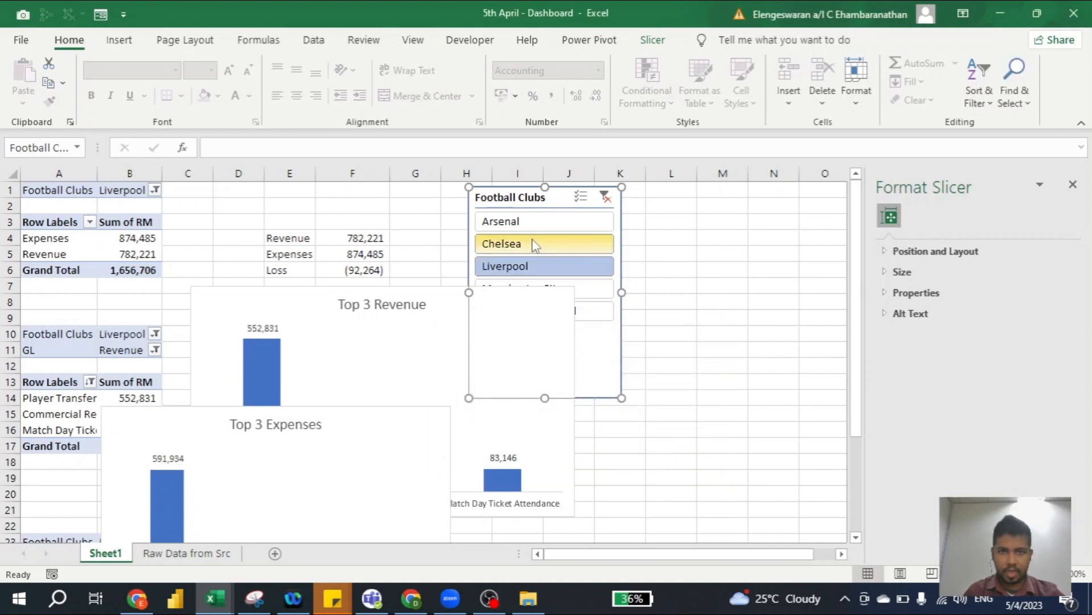
{"action": "left_click", "coordinate": [522, 223]}
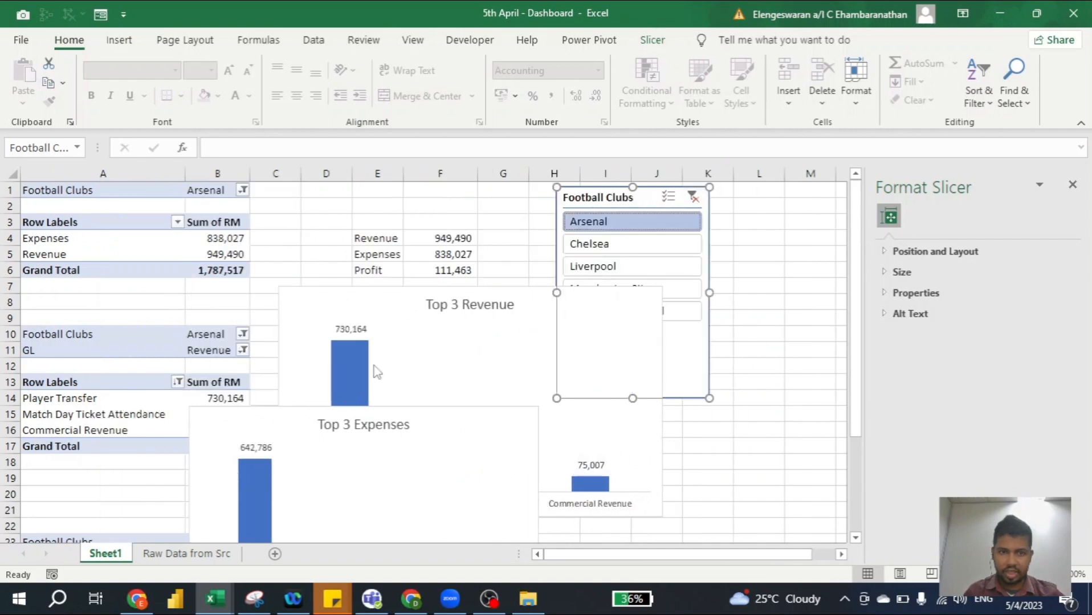
{"action": "left_click", "coordinate": [590, 248]}
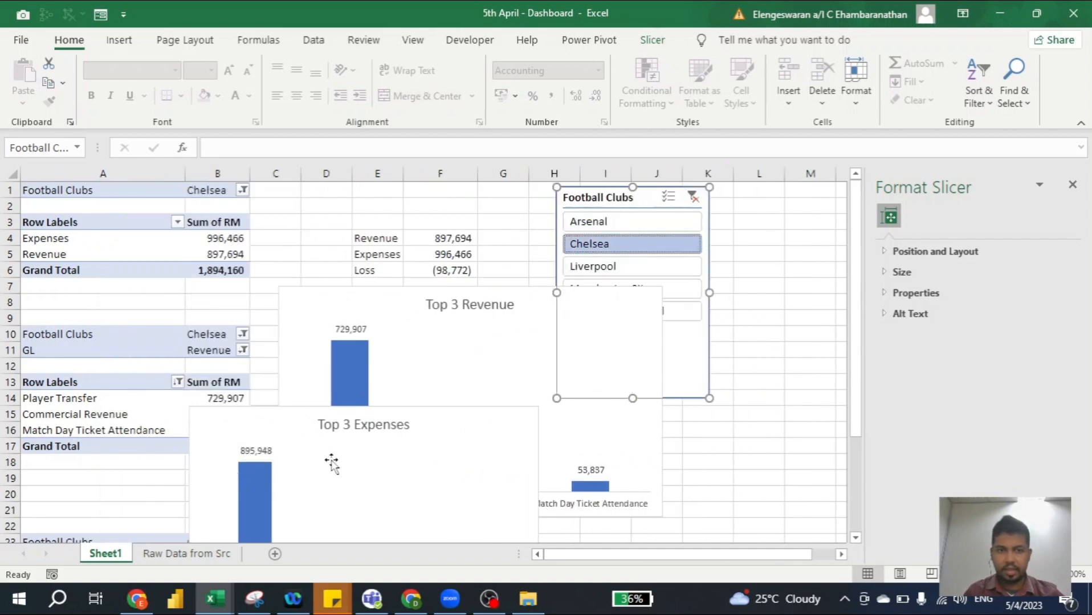
Step: Rename Sheet1 as "Pivot Table" and insert a new blank worksheet before it, closing the slicer formatting pane
{"action": "right_click", "coordinate": [96, 557]}
{"action": "left_click", "coordinate": [188, 386]}
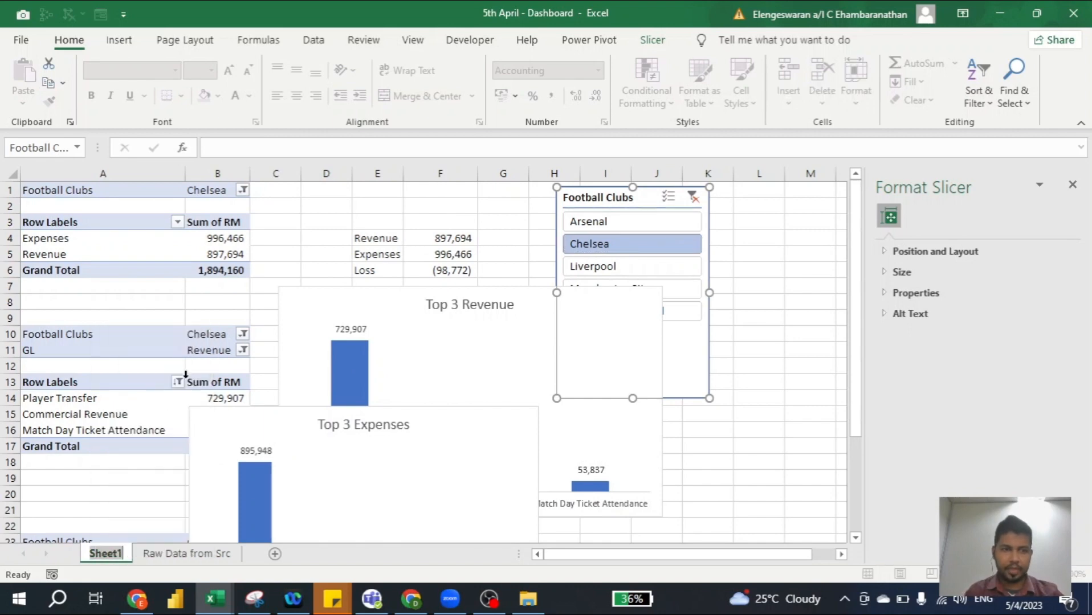
{"action": "type", "text": "Pivot Table"}
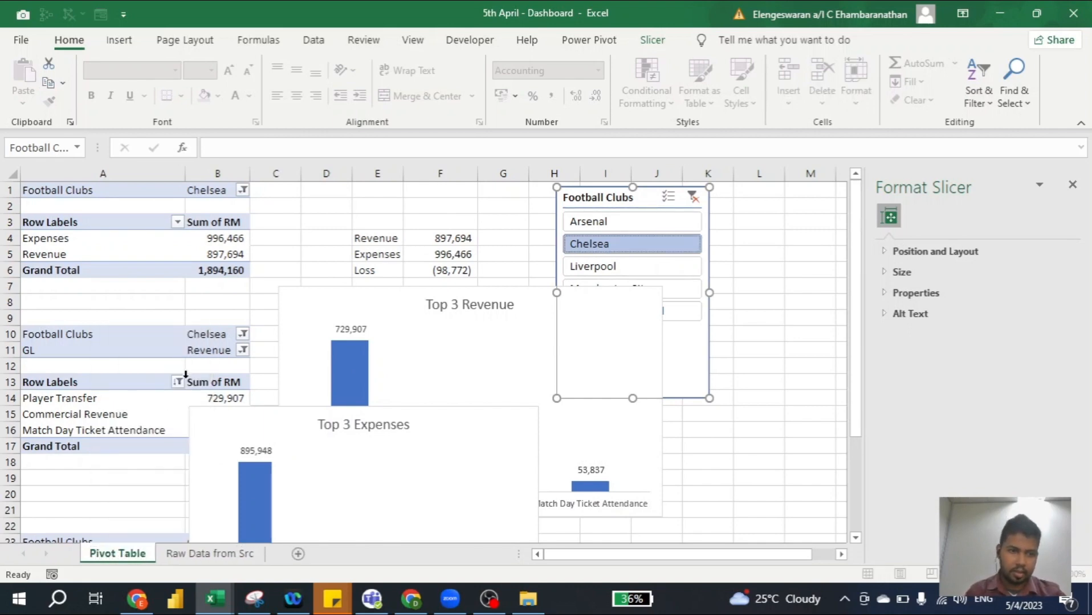
{"action": "key", "text": "Return"}
{"action": "key", "text": "shift+F11"}
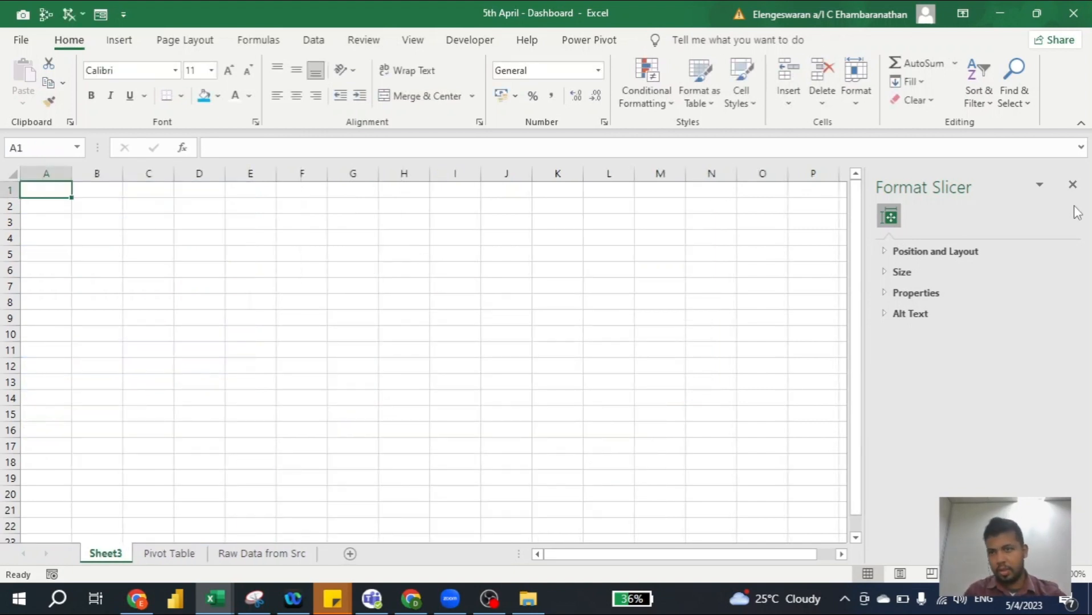
{"action": "left_click", "coordinate": [1072, 186]}
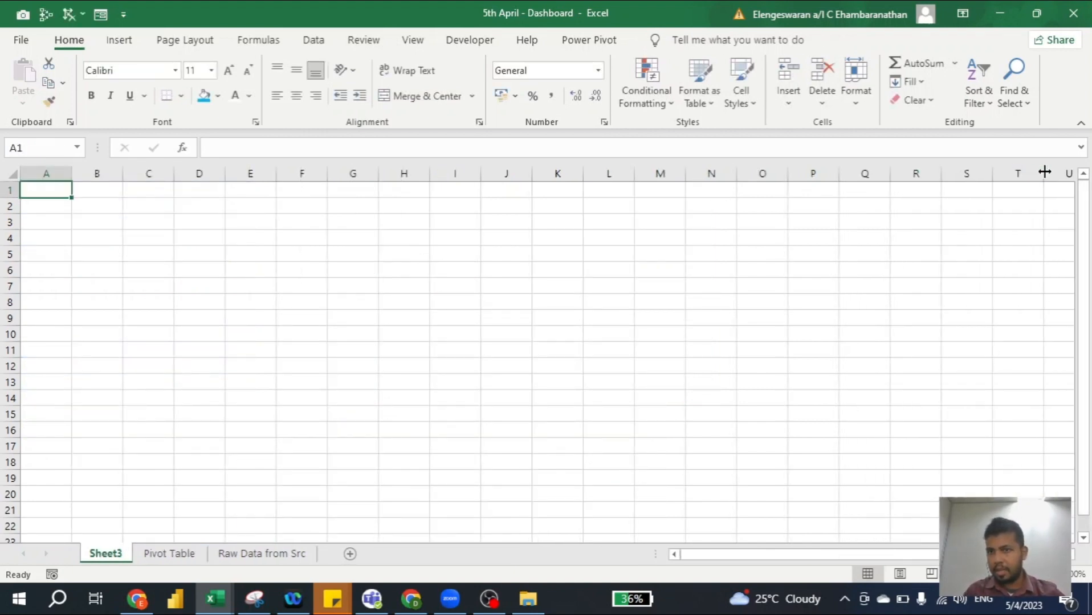
Step: Widen column T to the window's edge and merge and center the range A1:T3
{"action": "left_click_drag", "start_coordinate": [1038, 175], "coordinate": [1075, 174]}
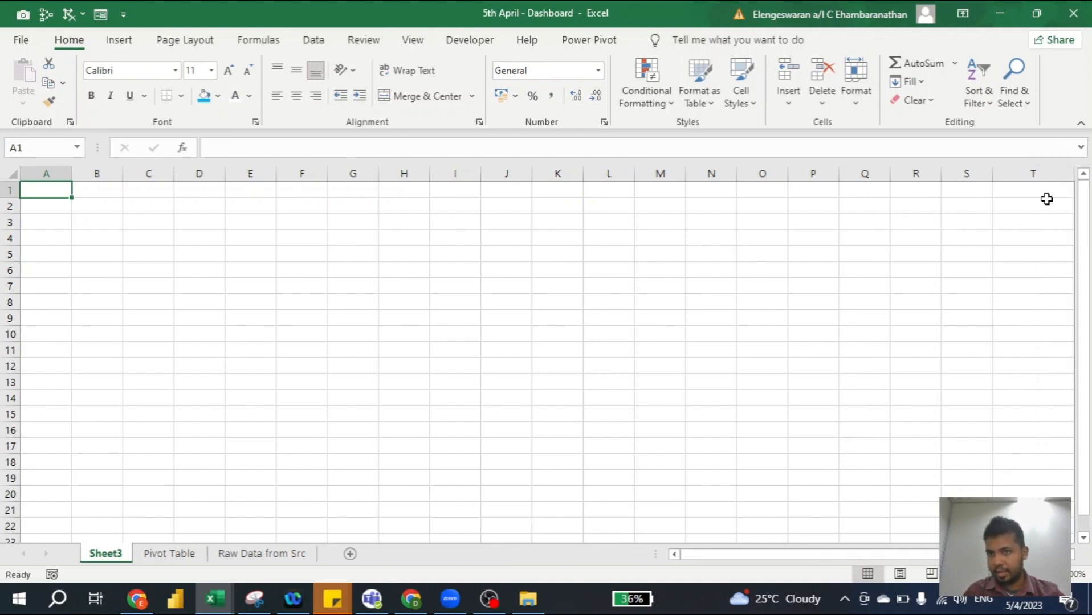
{"action": "left_click", "coordinate": [1044, 200]}
{"action": "key", "text": "Down"}
{"action": "key", "text": "ctrl+shift+Home"}
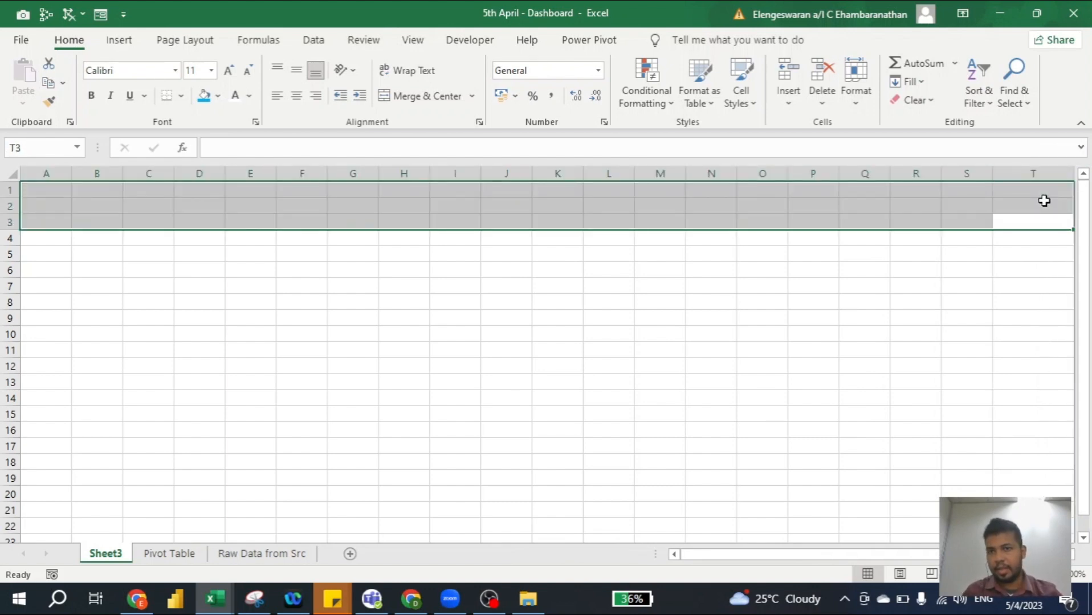
{"action": "key", "text": "alt"}
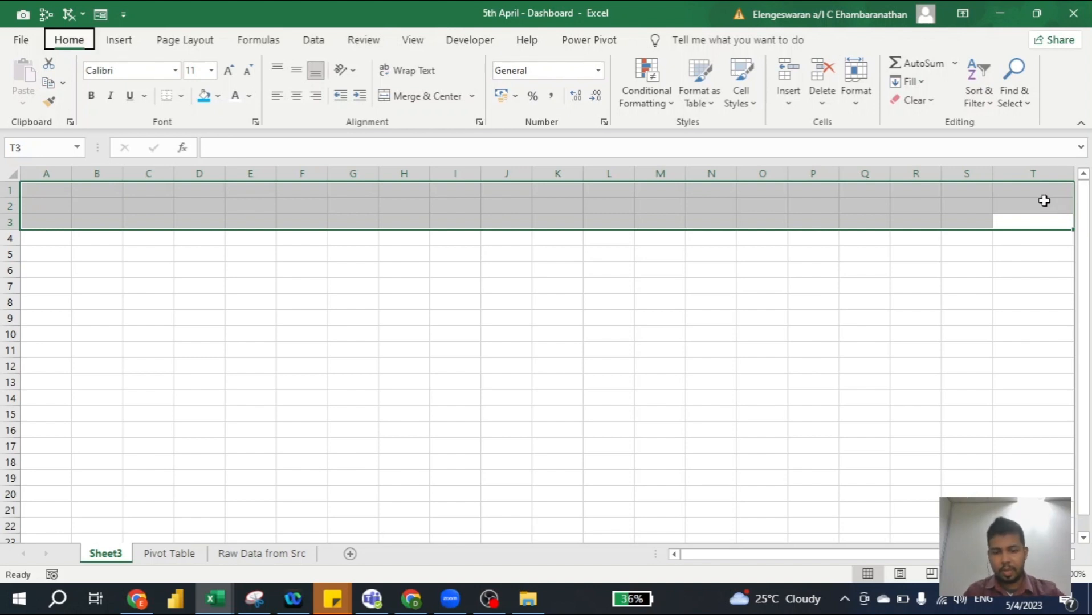
{"action": "type", "text": "hmc"}
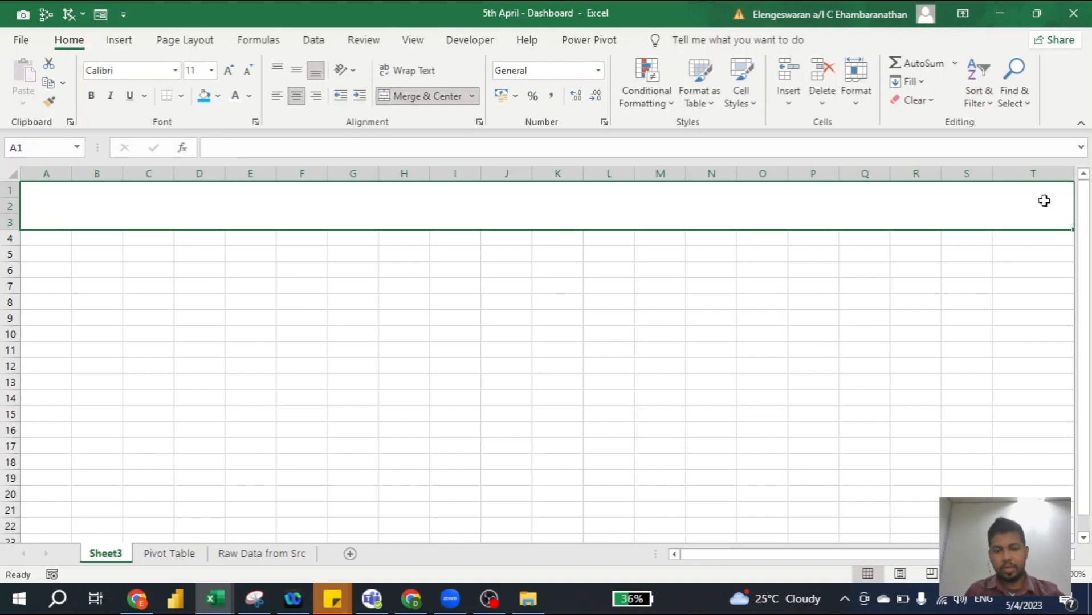
Step: Enter the title "Financial Performance of Football Clubs" in the merged cell and align it to the middle vertically
{"action": "type", "text": "Financial Pe"}
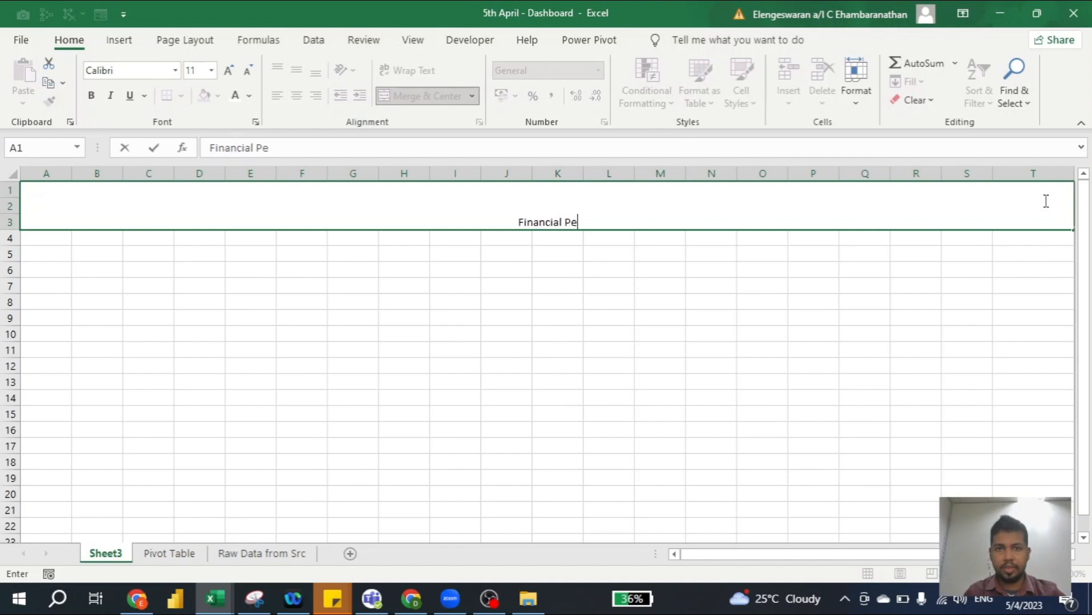
{"action": "type", "text": "rformance of "}
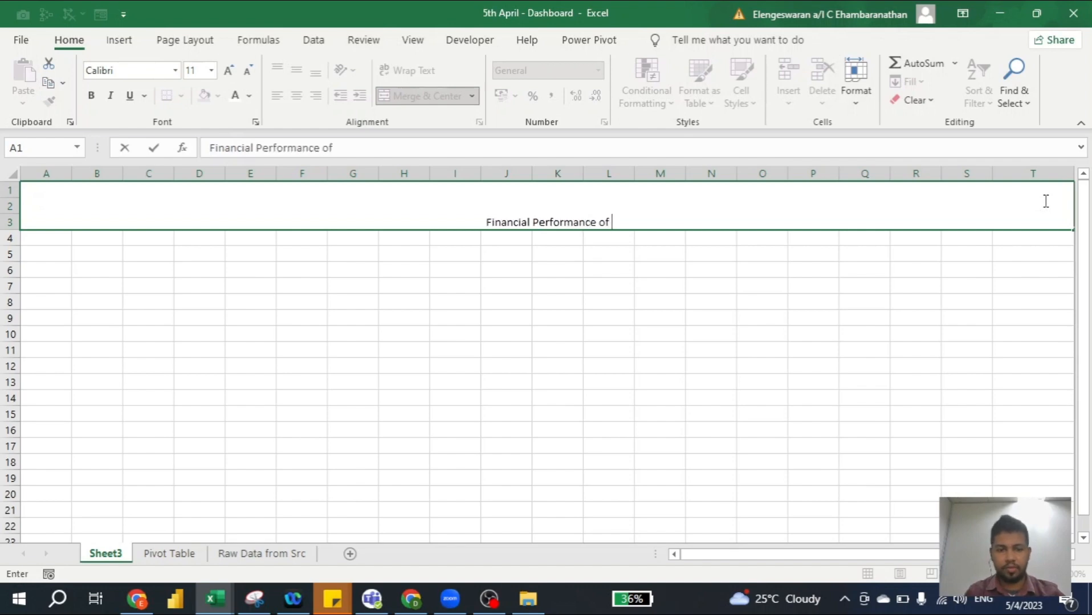
{"action": "type", "text": "Football Clubs"}
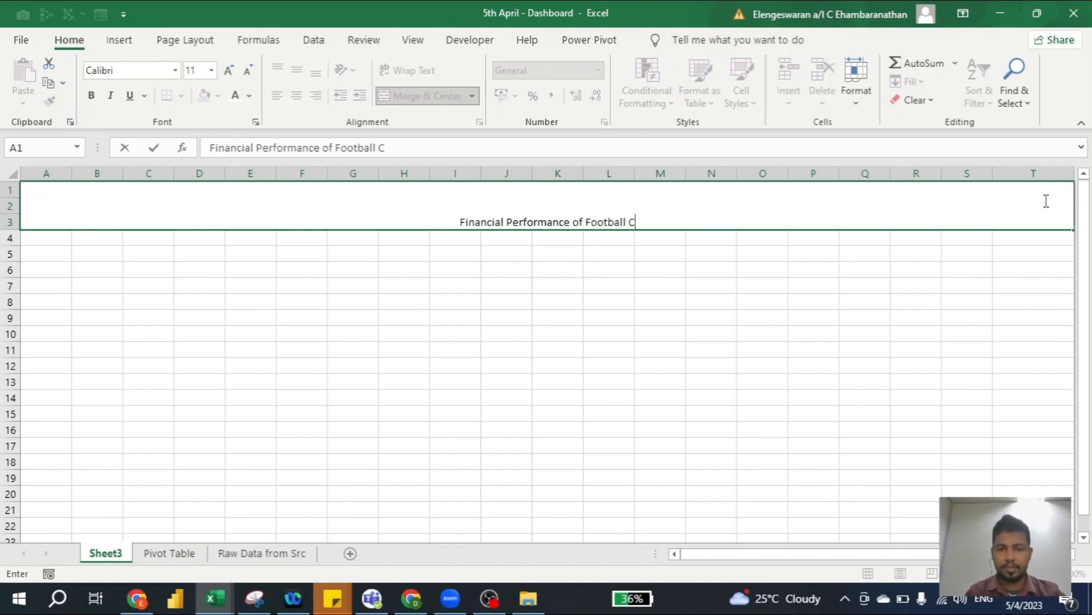
{"action": "key", "text": "Return"}
{"action": "left_click", "coordinate": [1044, 200]}
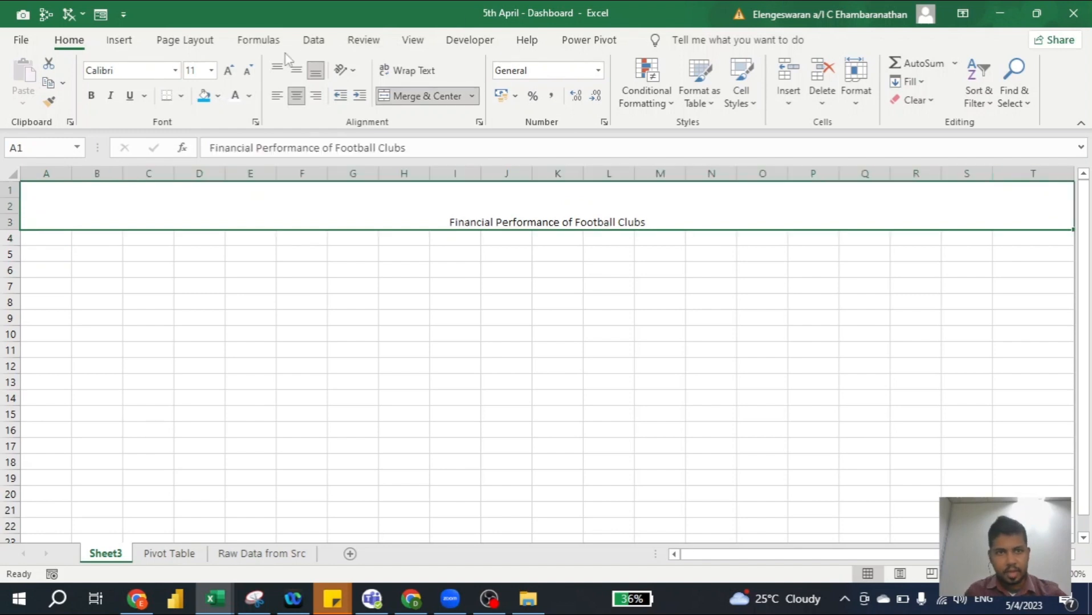
{"action": "left_click", "coordinate": [296, 70]}
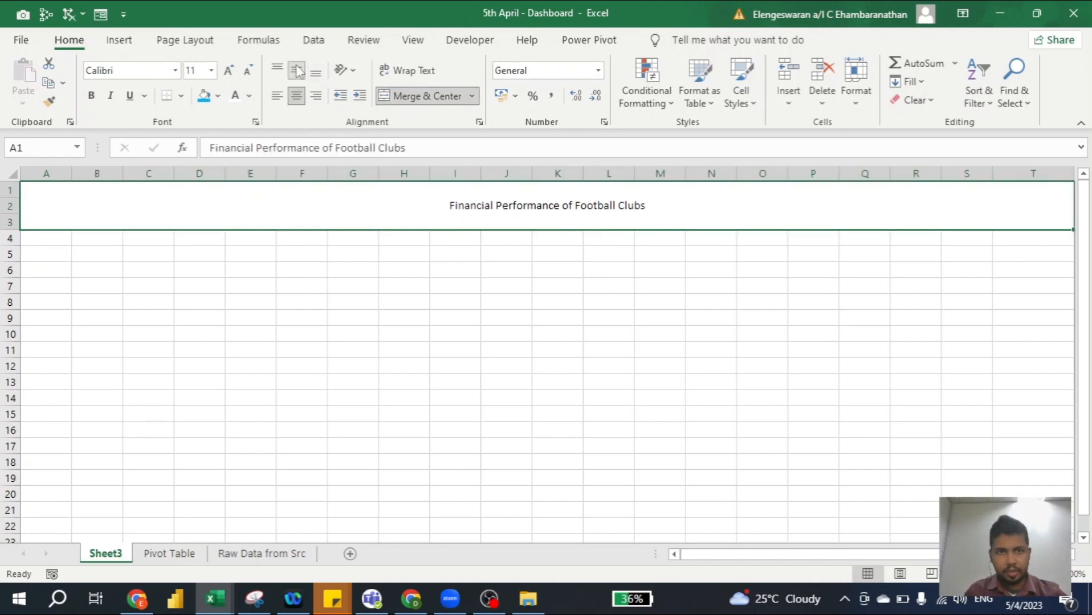
Step: Format the title as bold white text at size 36 on a dark blue fill
{"action": "left_click", "coordinate": [229, 70]}
{"action": "left_click", "coordinate": [229, 70]}
{"action": "left_click", "coordinate": [229, 70]}
{"action": "left_click", "coordinate": [229, 70]}
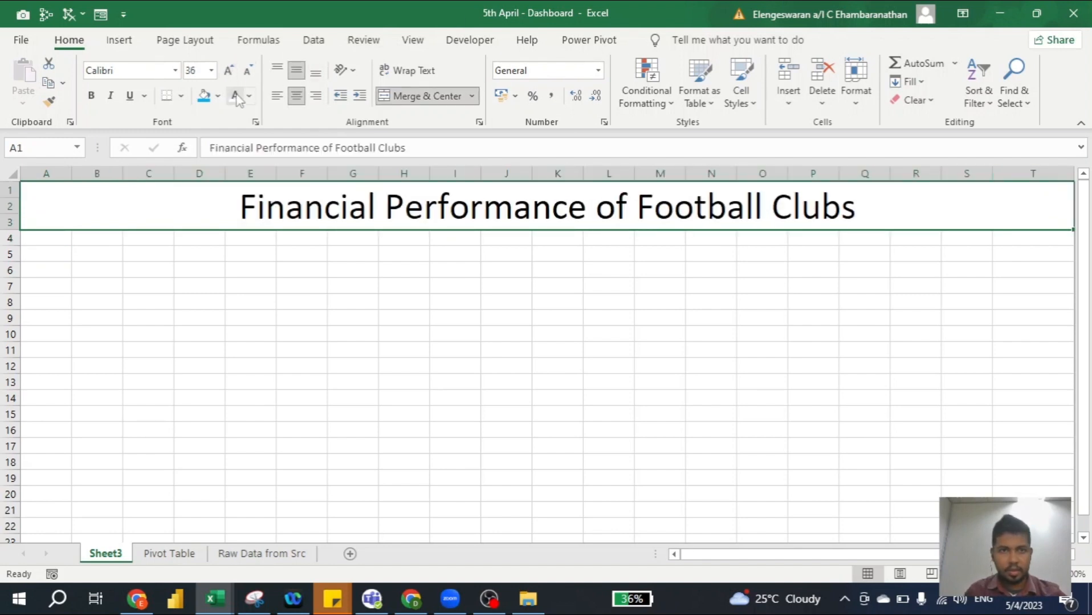
{"action": "left_click", "coordinate": [237, 97]}
{"action": "left_click", "coordinate": [218, 96]}
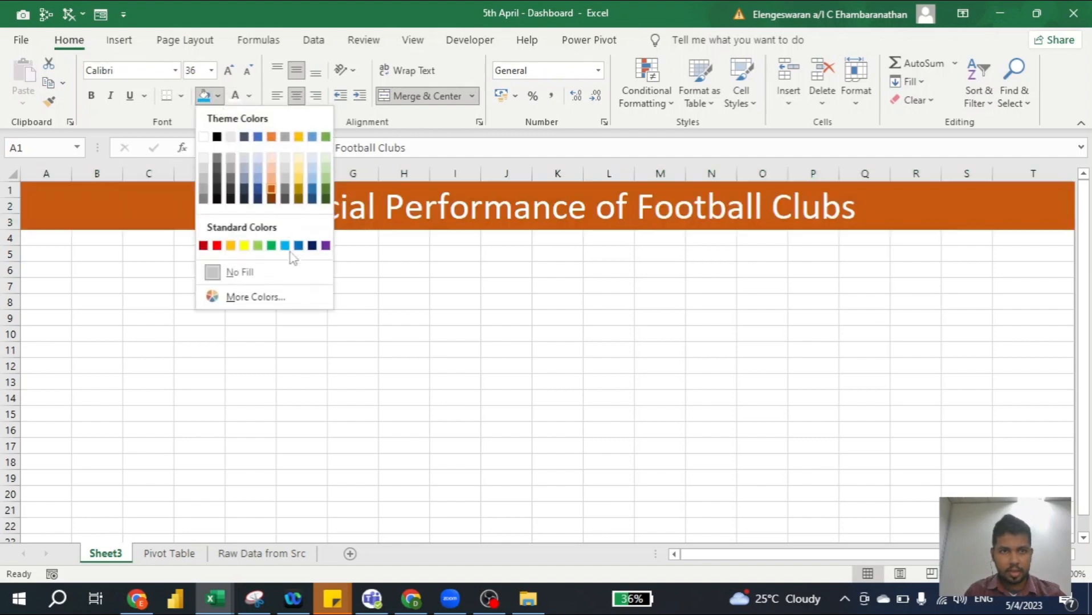
{"action": "left_click", "coordinate": [310, 247]}
{"action": "key", "text": "ctrl+b"}
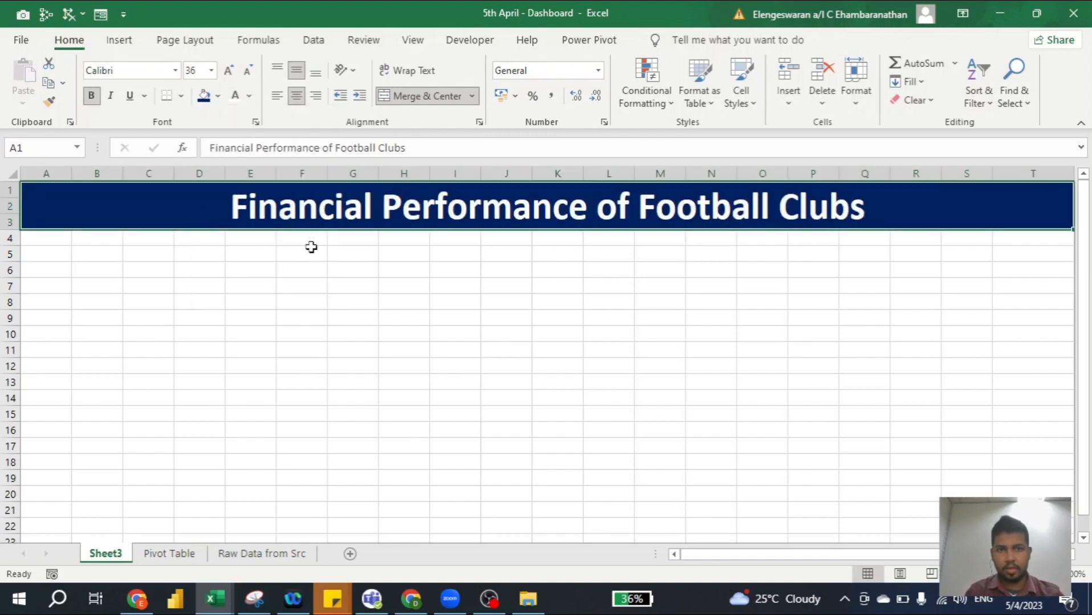
{"action": "left_click", "coordinate": [214, 256]}
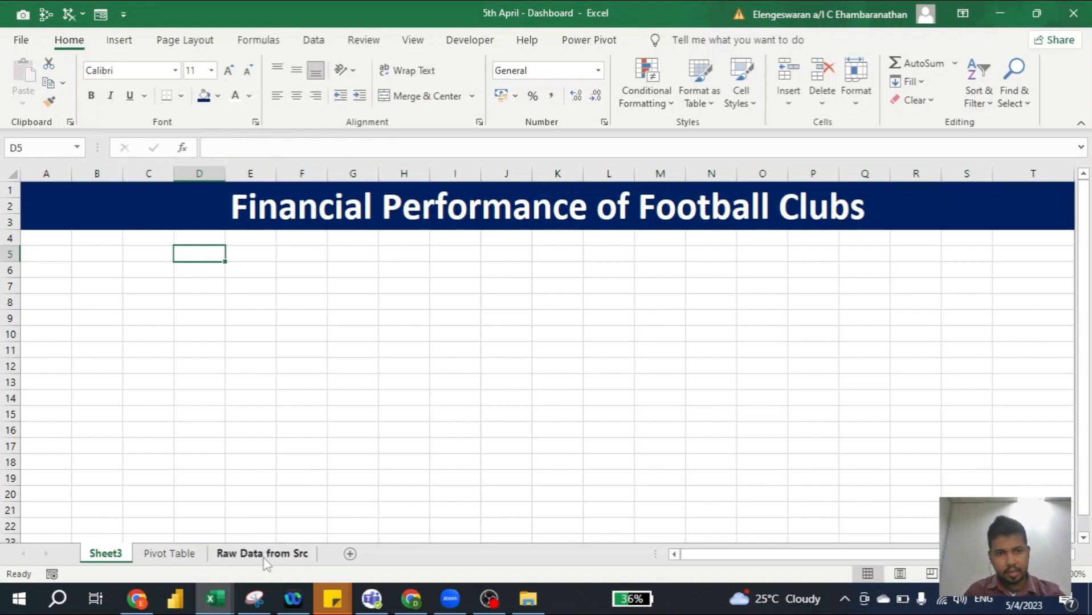
Step: Copy the Football Clubs slicer from the Pivot Table sheet and paste it at cell A4 of Sheet3
{"action": "left_click", "coordinate": [169, 553]}
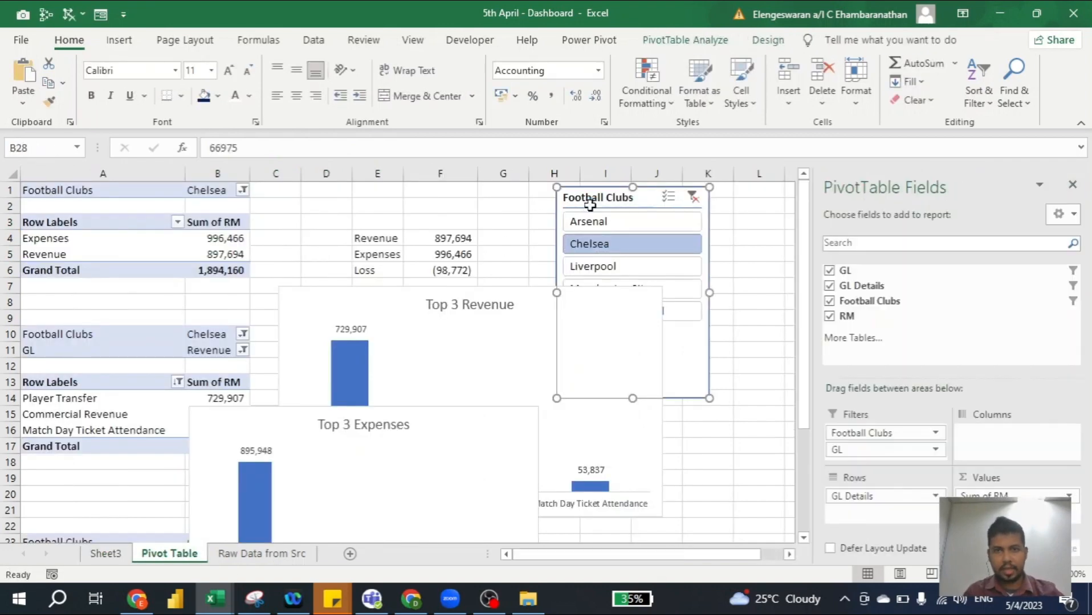
{"action": "left_click", "coordinate": [105, 553]}
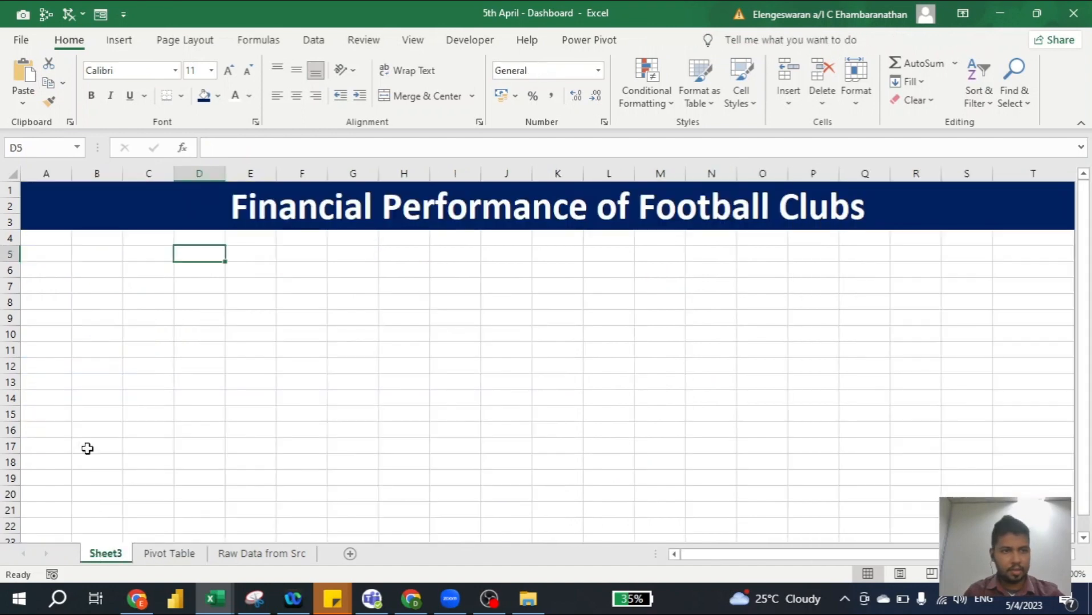
{"action": "left_click", "coordinate": [48, 244]}
{"action": "key", "text": "ctrl+v"}
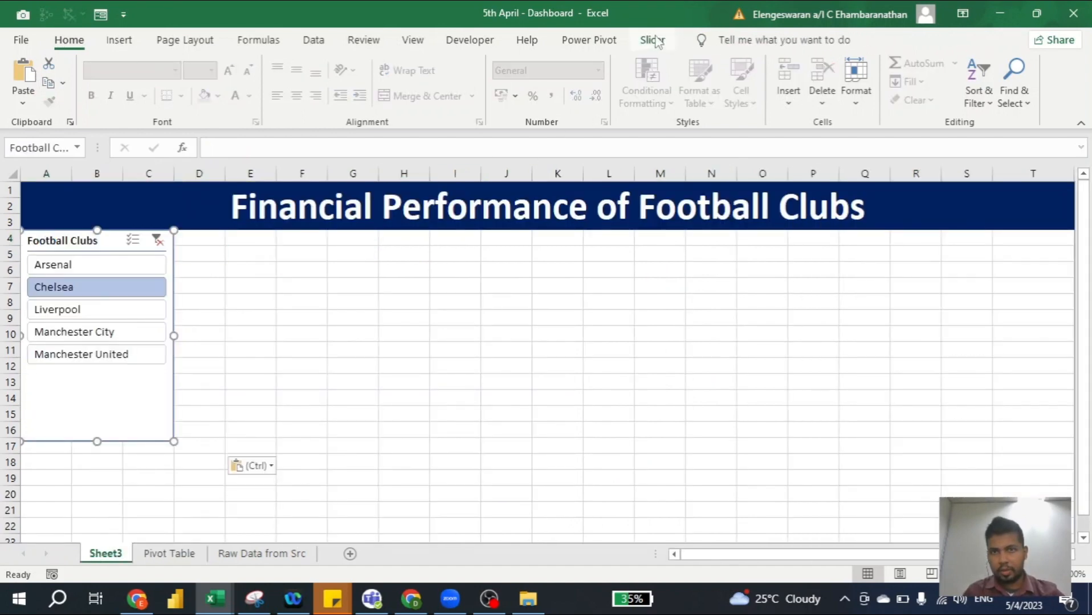
Step: Set the pasted Football Clubs slicer to 6 columns
{"action": "left_click", "coordinate": [652, 40]}
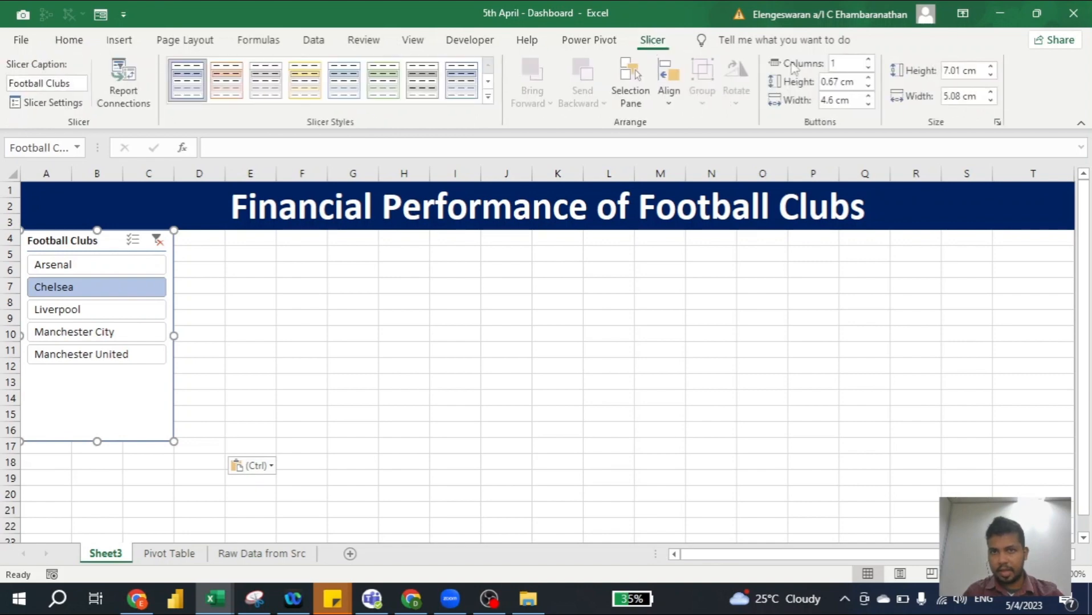
{"action": "left_click", "coordinate": [868, 60]}
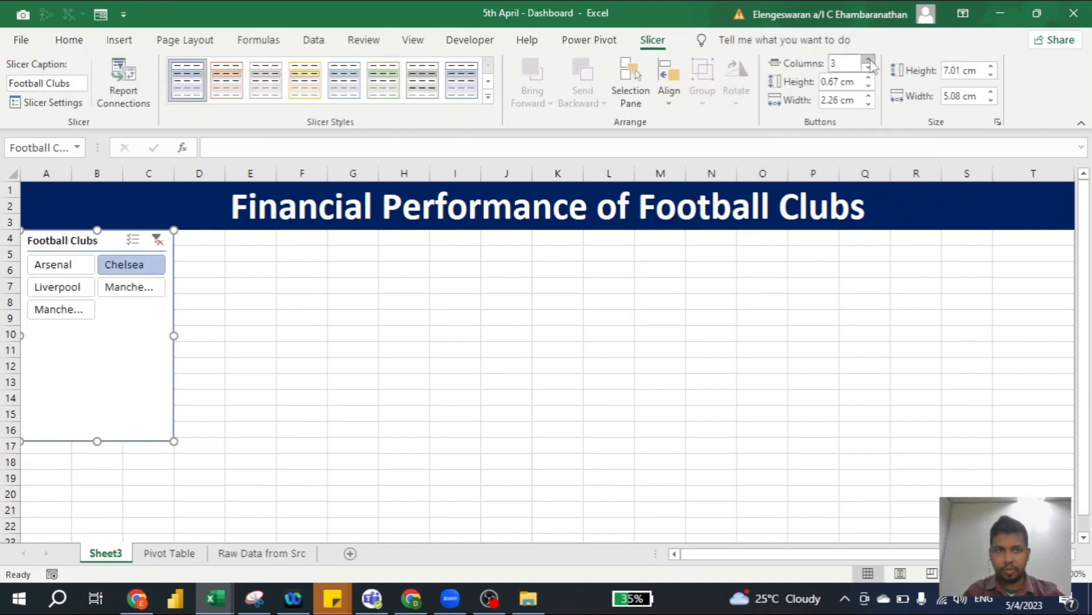
{"action": "left_click", "coordinate": [868, 60]}
{"action": "left_click", "coordinate": [868, 60]}
{"action": "left_click", "coordinate": [868, 60]}
{"action": "left_click", "coordinate": [869, 60]}
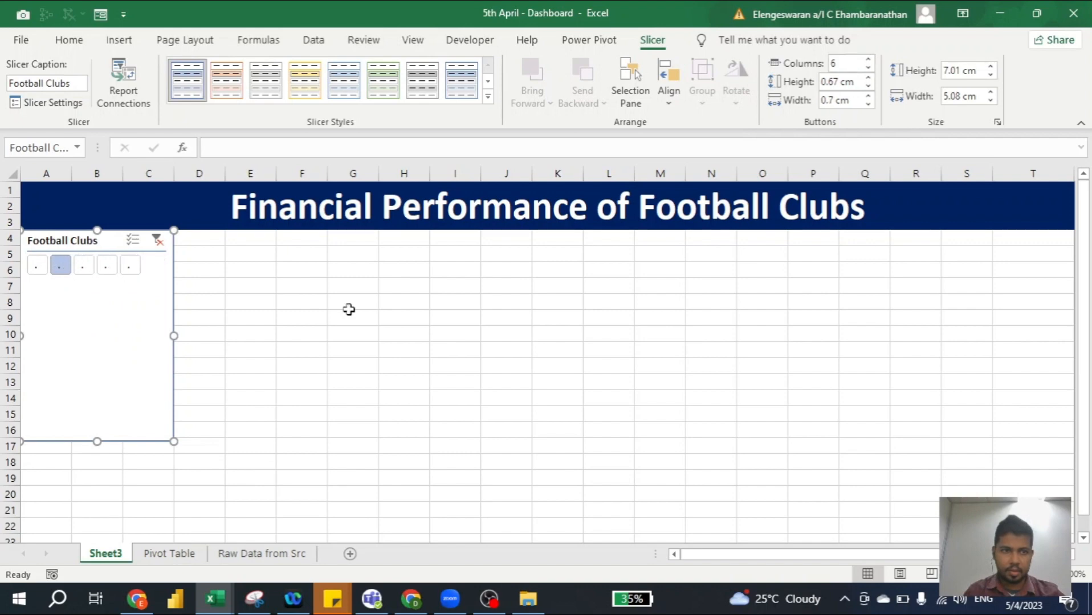
Step: Resize the slicer to about 23 cm wide and 1.8 cm high and position it just below the title banner
{"action": "left_click_drag", "start_coordinate": [175, 335], "coordinate": [712, 334]}
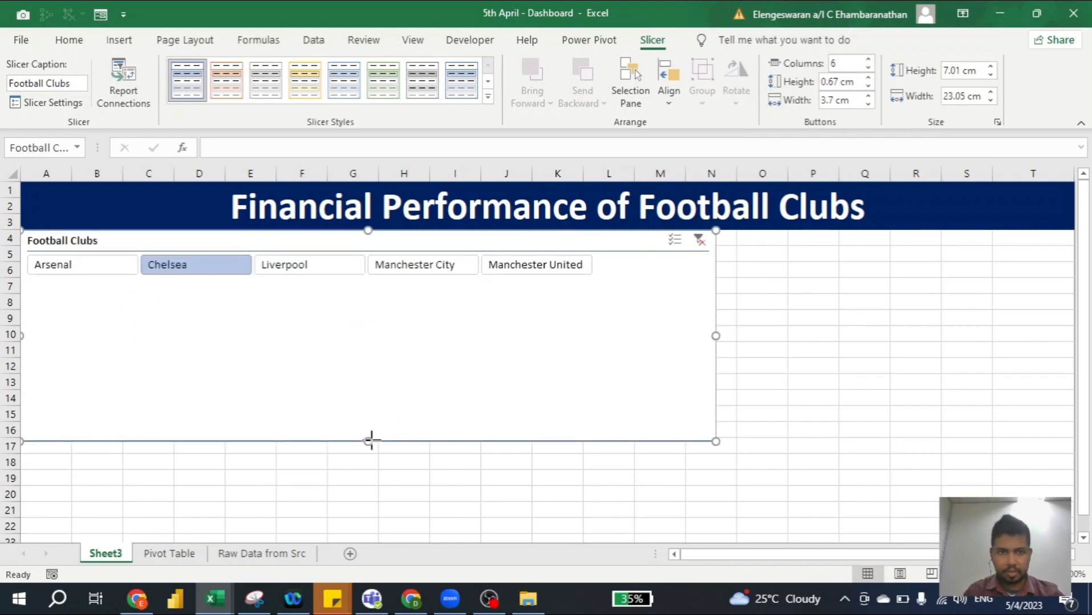
{"action": "left_click_drag", "start_coordinate": [371, 441], "coordinate": [363, 285]}
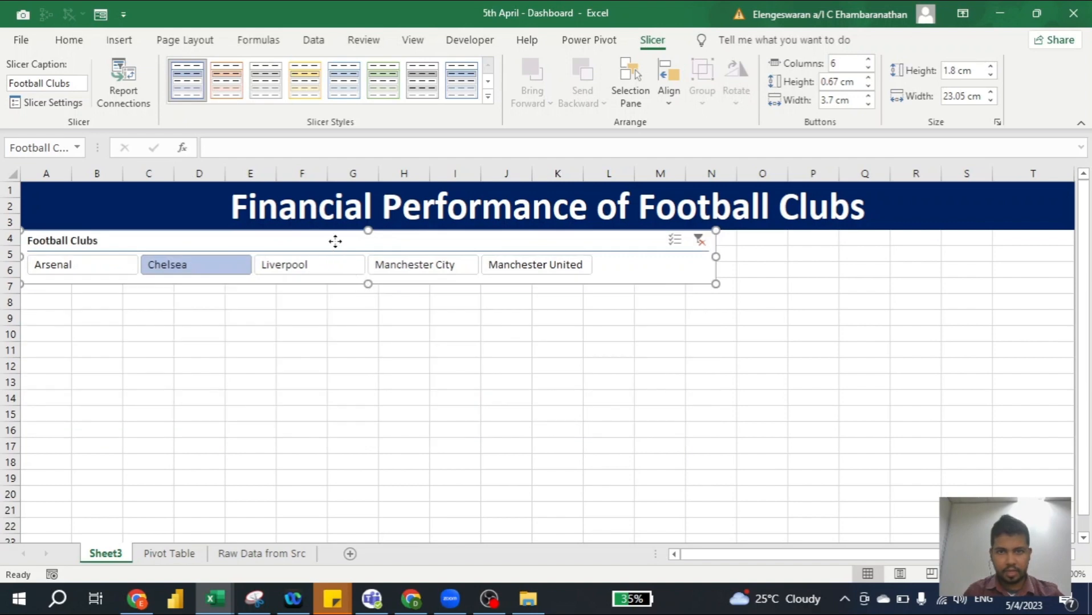
{"action": "left_click_drag", "start_coordinate": [335, 242], "coordinate": [335, 249]}
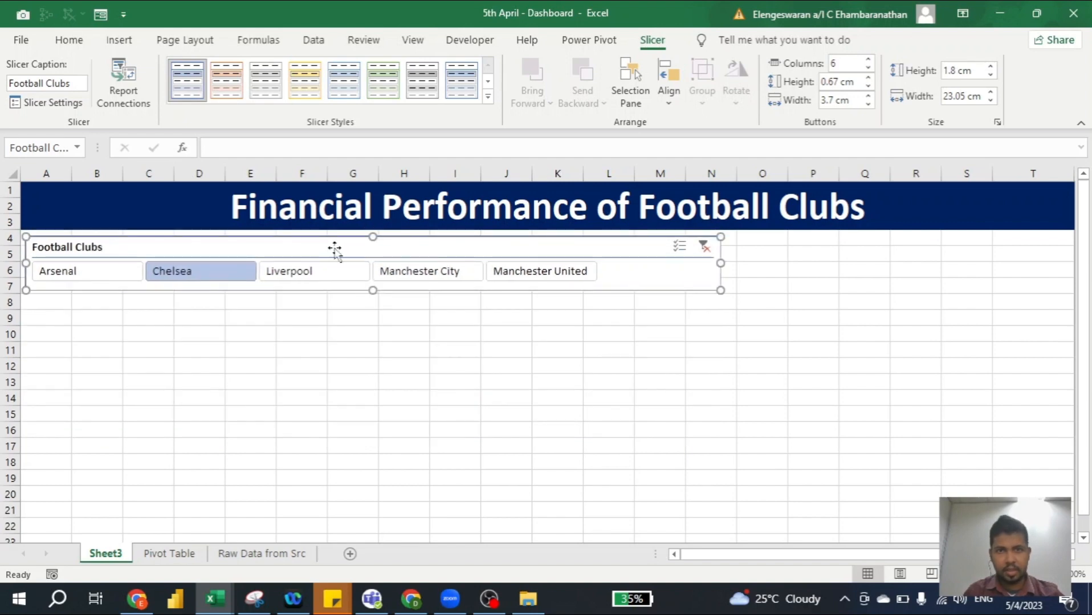
Step: Apply the blue slicer style from the Dark group to the Football Clubs slicer and deselect it
{"action": "left_click", "coordinate": [488, 97]}
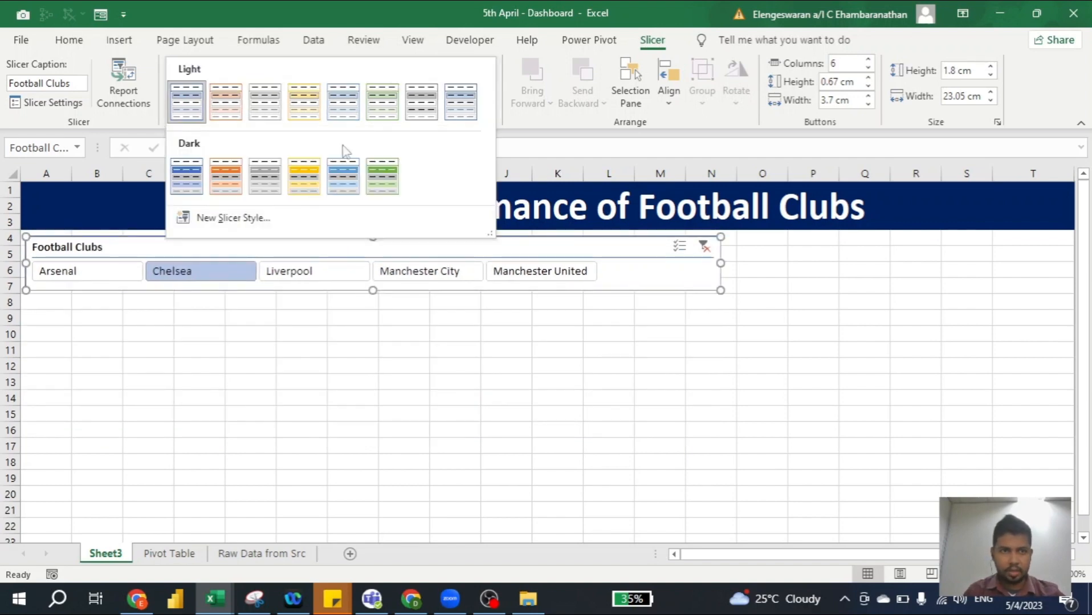
{"action": "left_click", "coordinate": [188, 173]}
{"action": "left_click", "coordinate": [100, 333]}
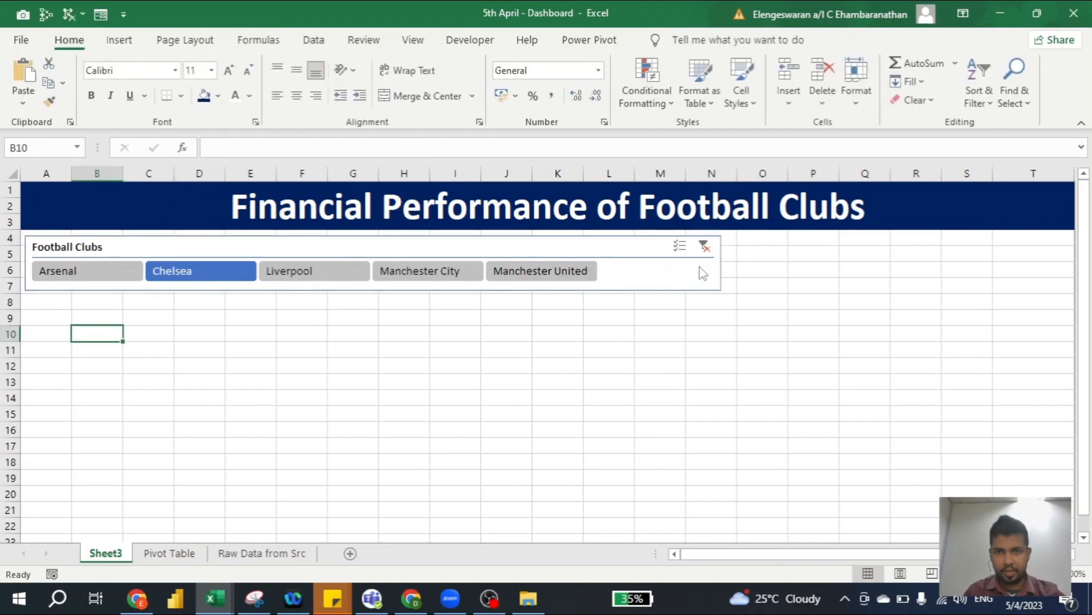
Step: Widen the Football Clubs slicer slightly so that it reaches nearly to the end of column N, and deselect it
{"action": "left_click", "coordinate": [654, 249]}
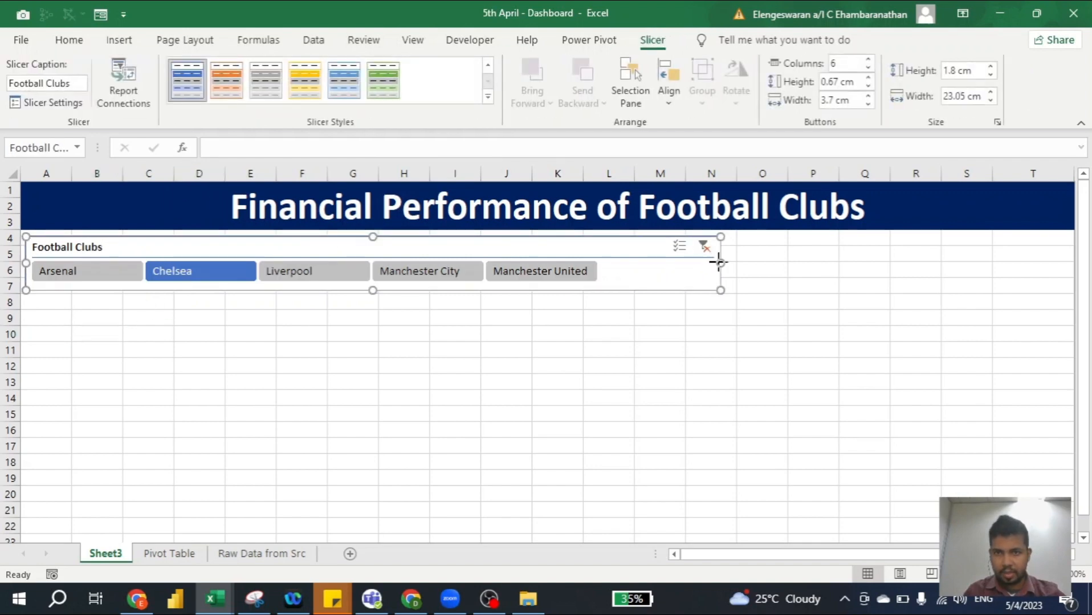
{"action": "mouse_move", "coordinate": [719, 262]}
{"action": "left_mouse_down"}
{"action": "mouse_move", "coordinate": [629, 264]}
{"action": "mouse_move", "coordinate": [730, 265]}
{"action": "left_mouse_up"}
{"action": "left_click", "coordinate": [271, 398]}
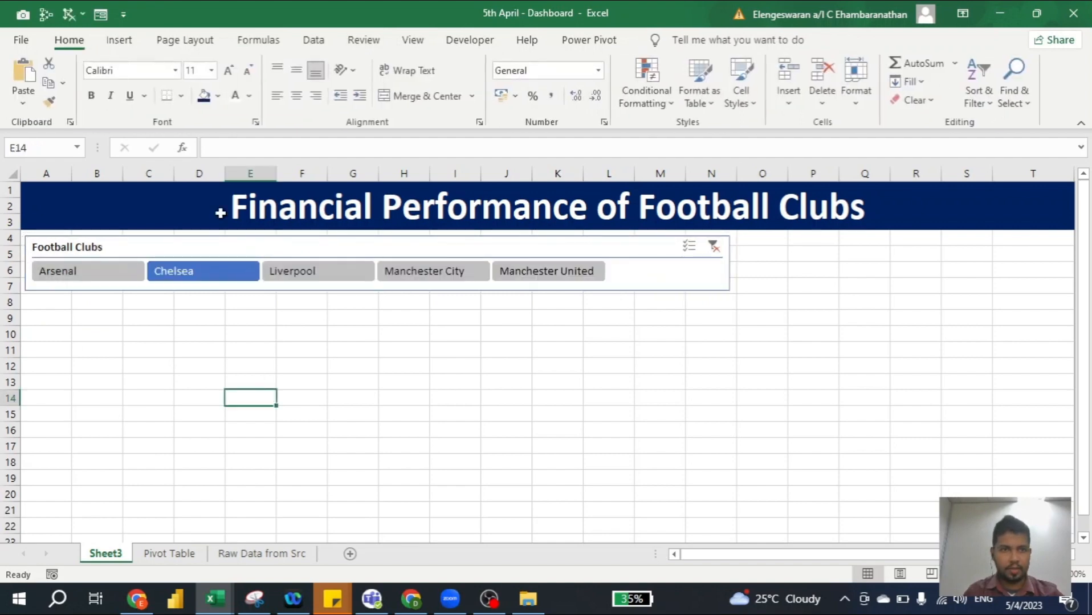
Step: Cut the Top 3 Revenue chart from the Pivot Table sheet and paste it into Sheet3 just below the slicer, starting at column A
{"action": "left_click", "coordinate": [169, 554]}
{"action": "left_click", "coordinate": [257, 298]}
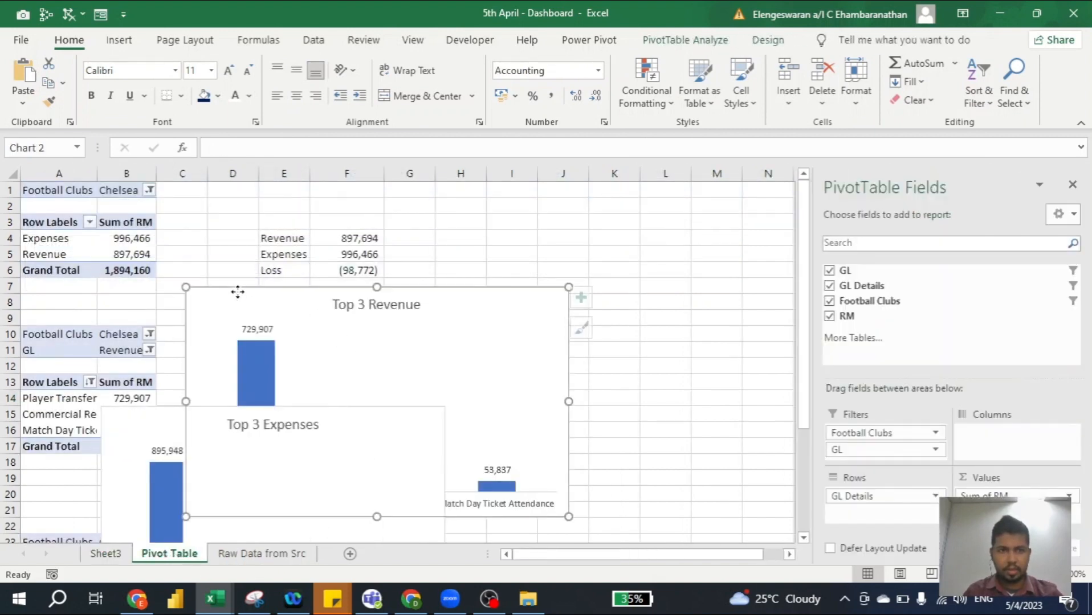
{"action": "key", "text": "Delete"}
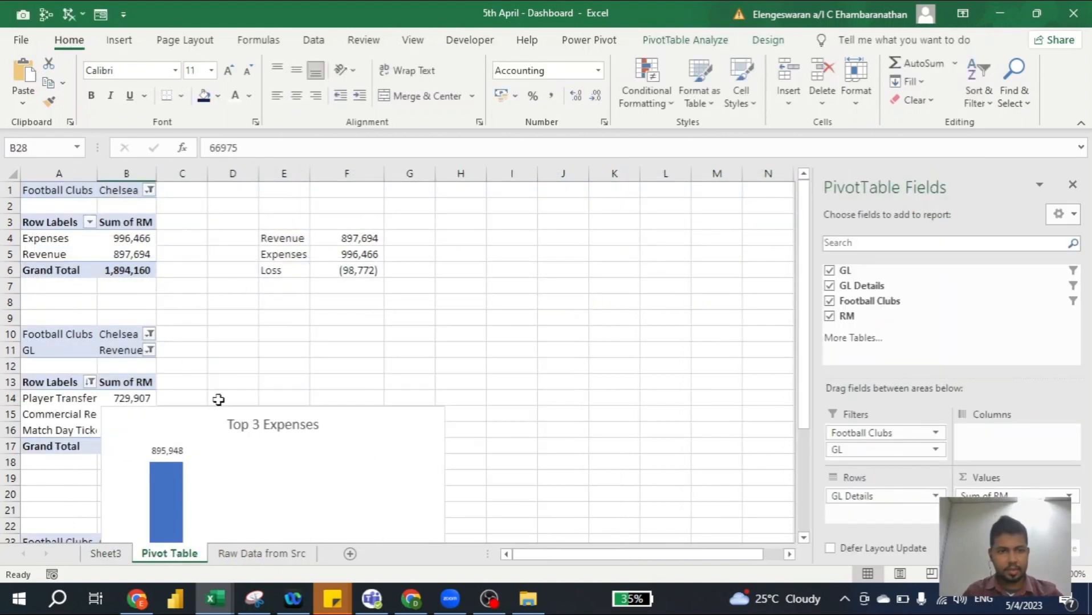
{"action": "left_click", "coordinate": [106, 554]}
{"action": "left_click", "coordinate": [51, 302]}
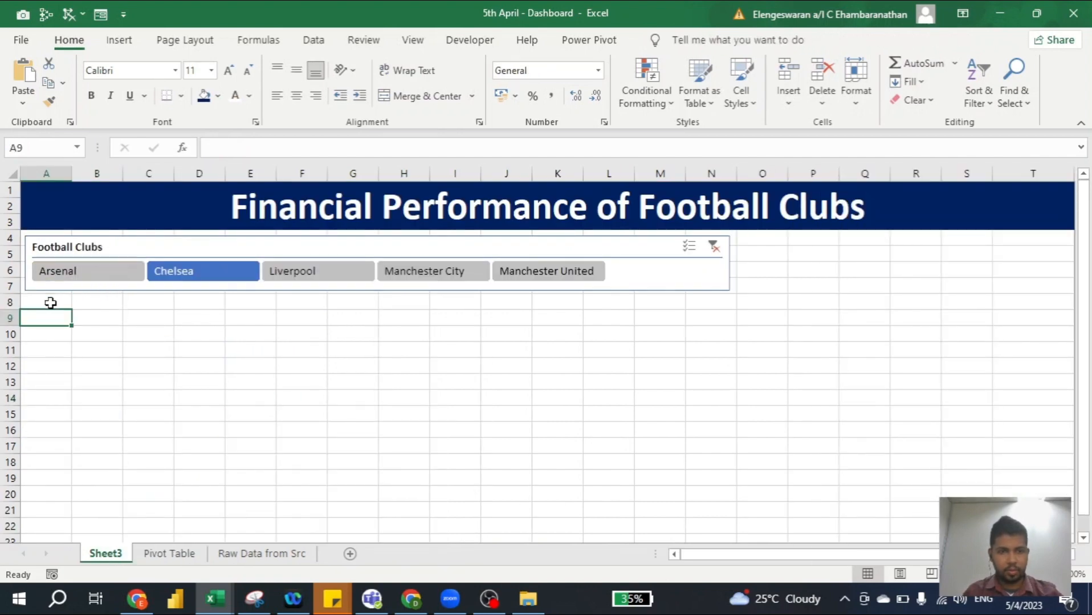
{"action": "key", "text": "ctrl+v"}
{"action": "left_click_drag", "start_coordinate": [58, 310], "coordinate": [71, 304]}
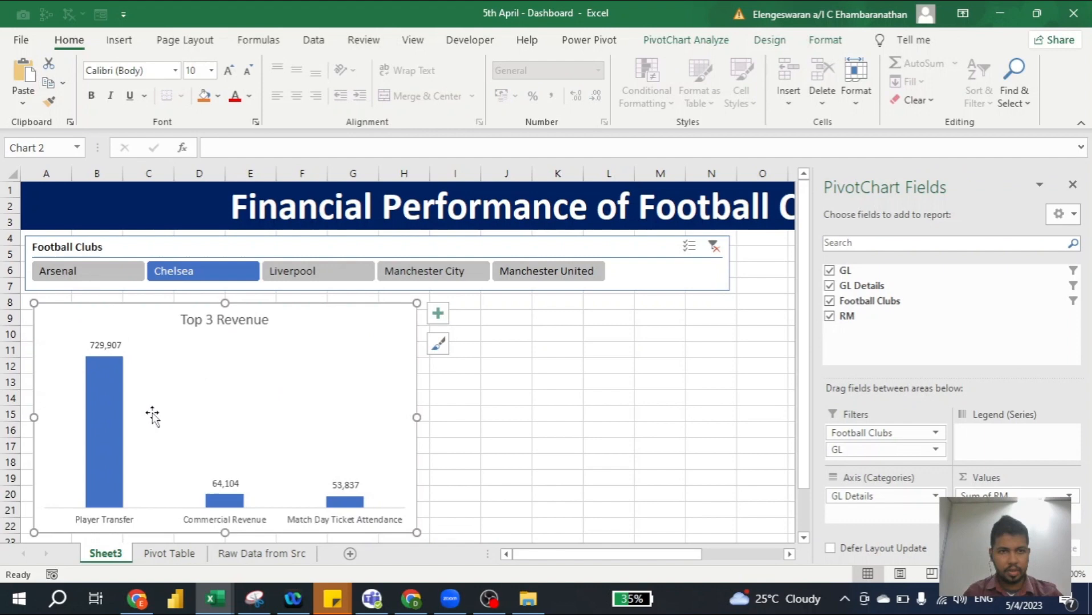
Step: Set the outline and fill of the Top 3 Revenue chart's columns to the green theme color
{"action": "left_click", "coordinate": [100, 428]}
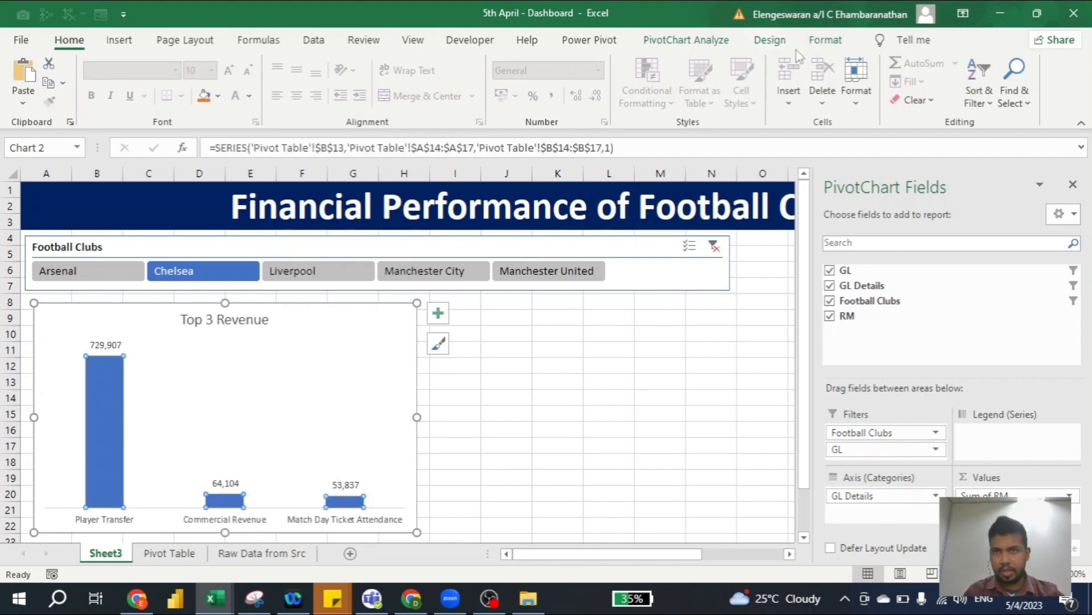
{"action": "left_click", "coordinate": [829, 44]}
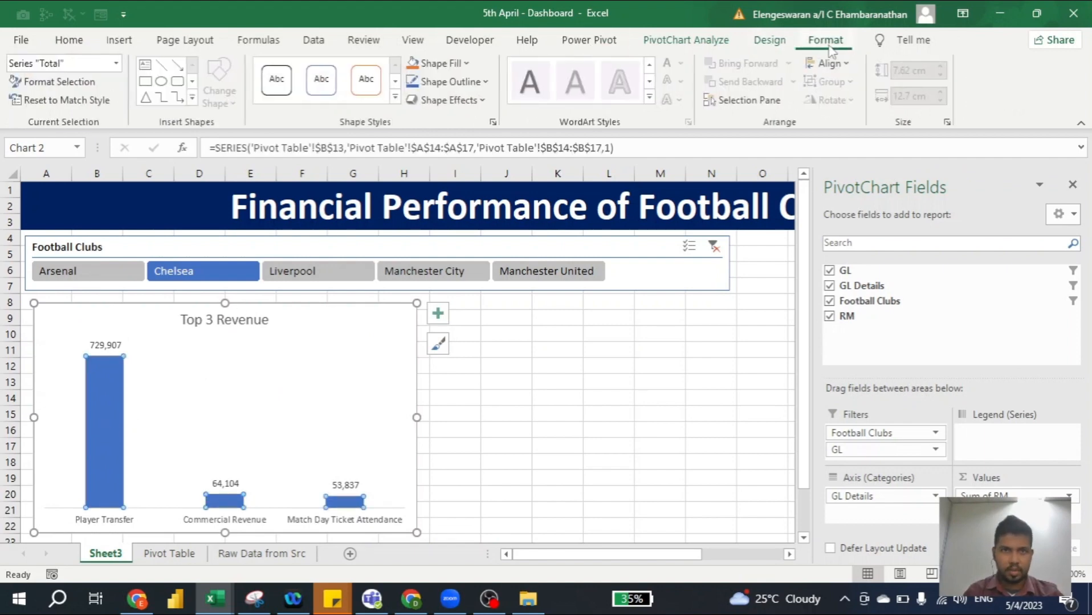
{"action": "left_click", "coordinate": [473, 90]}
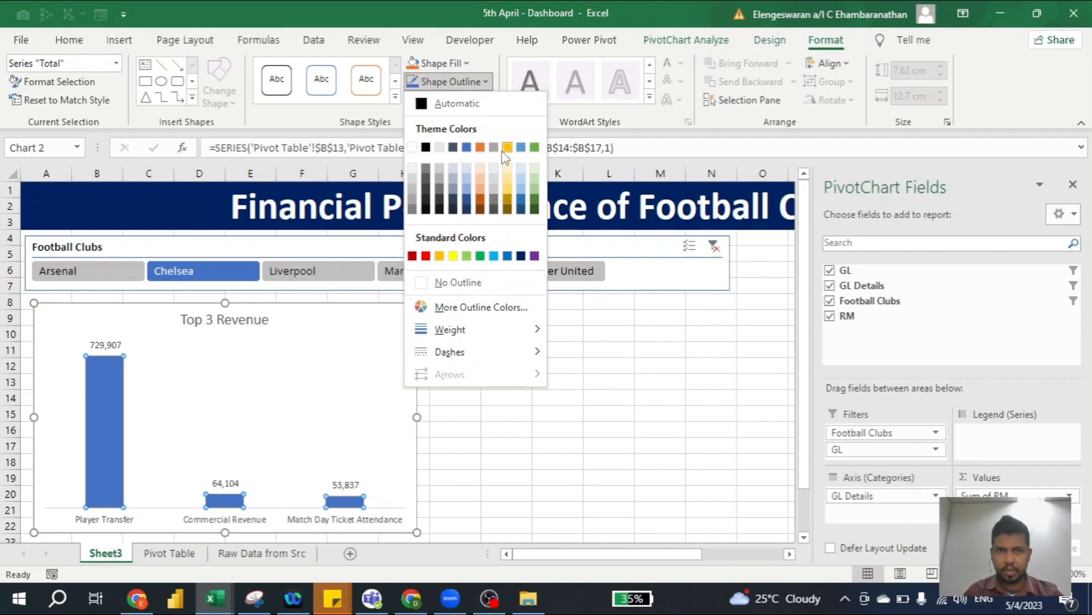
{"action": "left_click", "coordinate": [534, 148]}
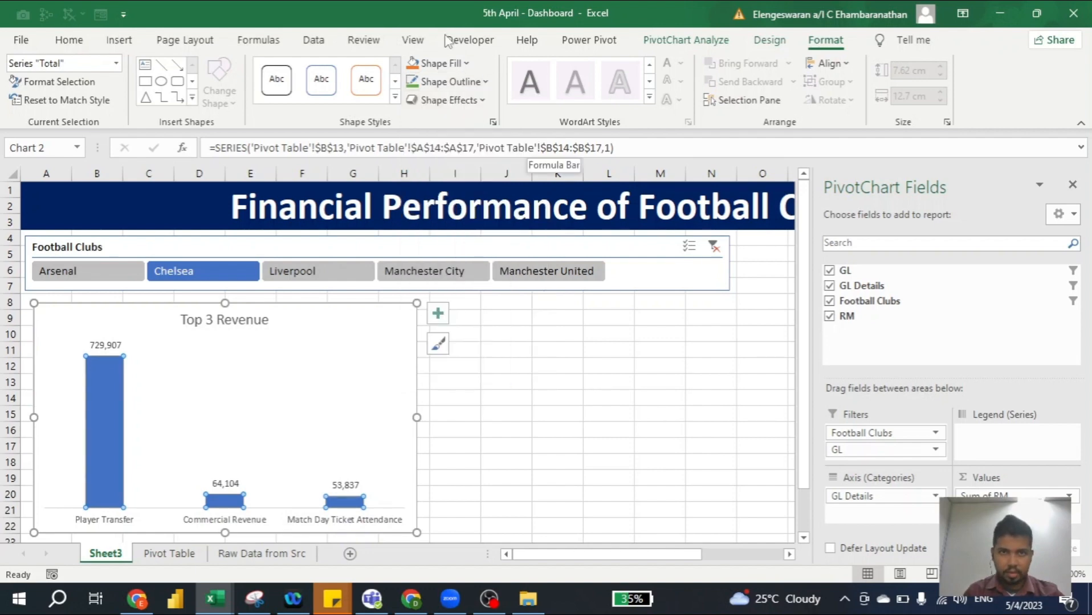
{"action": "left_click", "coordinate": [436, 63]}
{"action": "left_click", "coordinate": [533, 132]}
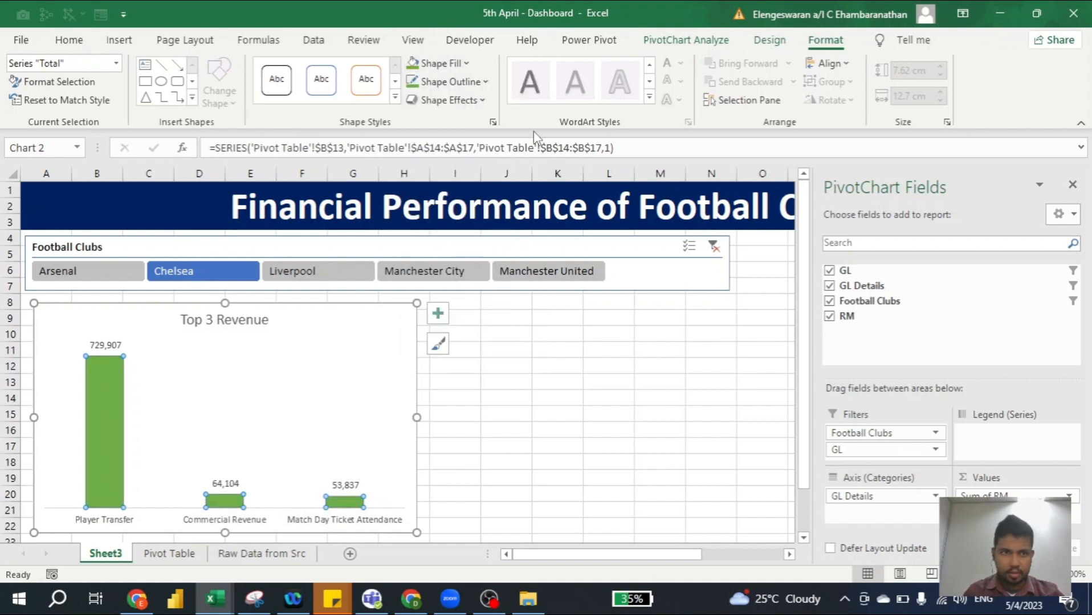
Step: Color the Top 3 Revenue chart's data labels, title and category labels black, and make the title bold
{"action": "left_click", "coordinate": [99, 345]}
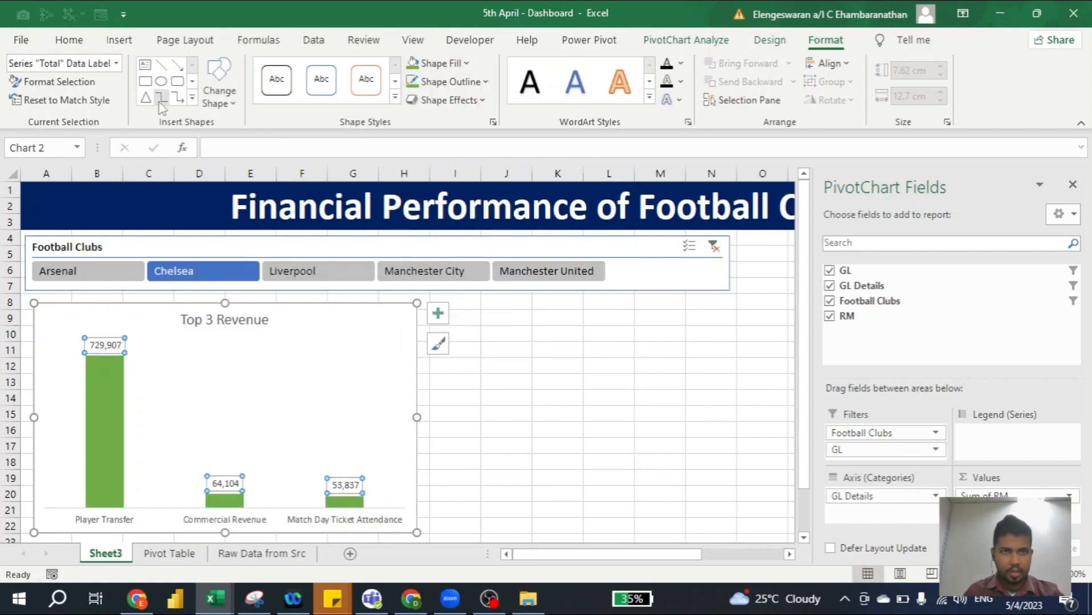
{"action": "left_click", "coordinate": [217, 319]}
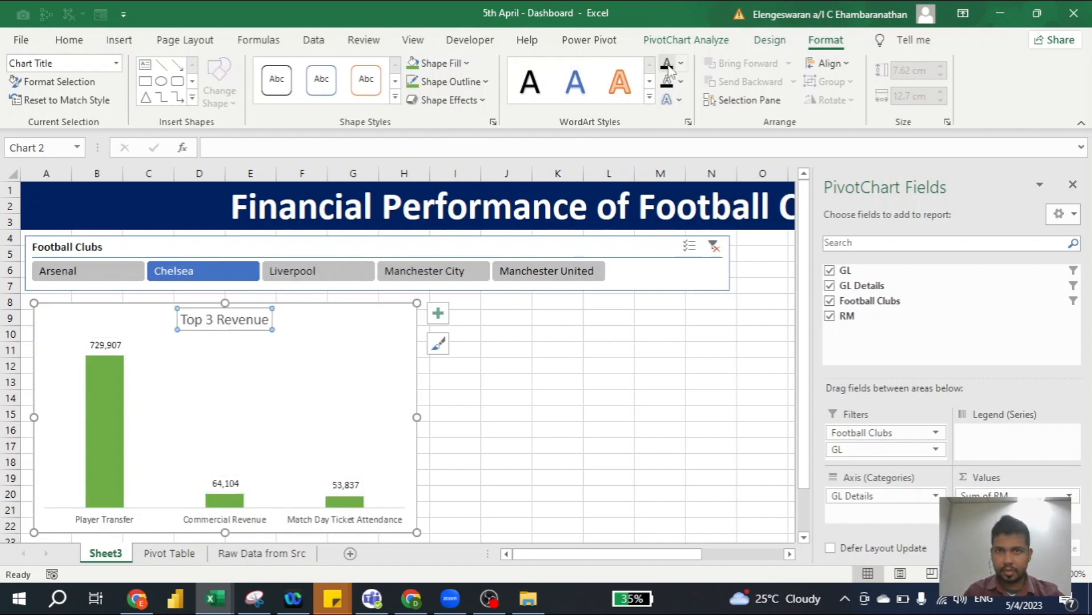
{"action": "left_click", "coordinate": [116, 523]}
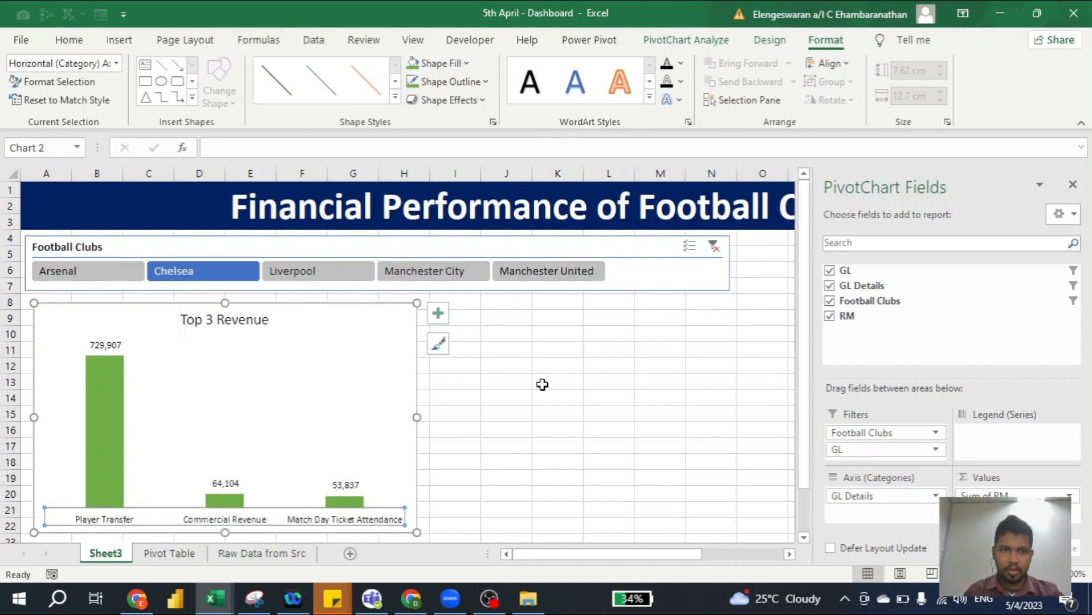
{"action": "left_click", "coordinate": [249, 322]}
{"action": "key", "text": "ctrl+b"}
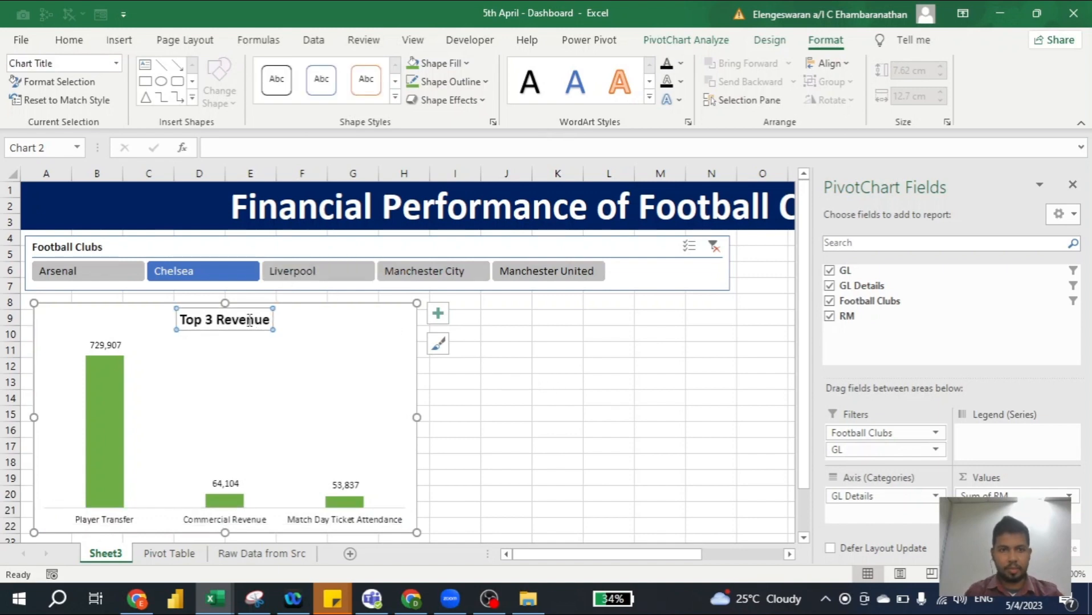
Step: Cut the Top 3 Expenses chart from the Pivot Table sheet, paste it beside the Top 3 Revenue chart on Sheet3, and enlarge it slightly
{"action": "left_click", "coordinate": [169, 553]}
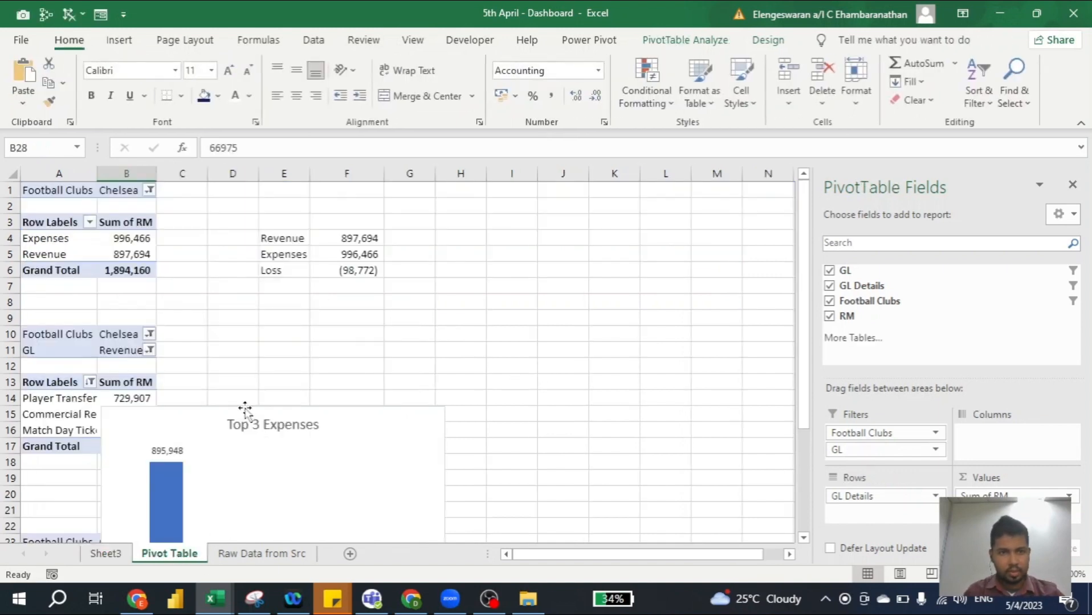
{"action": "left_click", "coordinate": [212, 412]}
{"action": "key", "text": "Delete"}
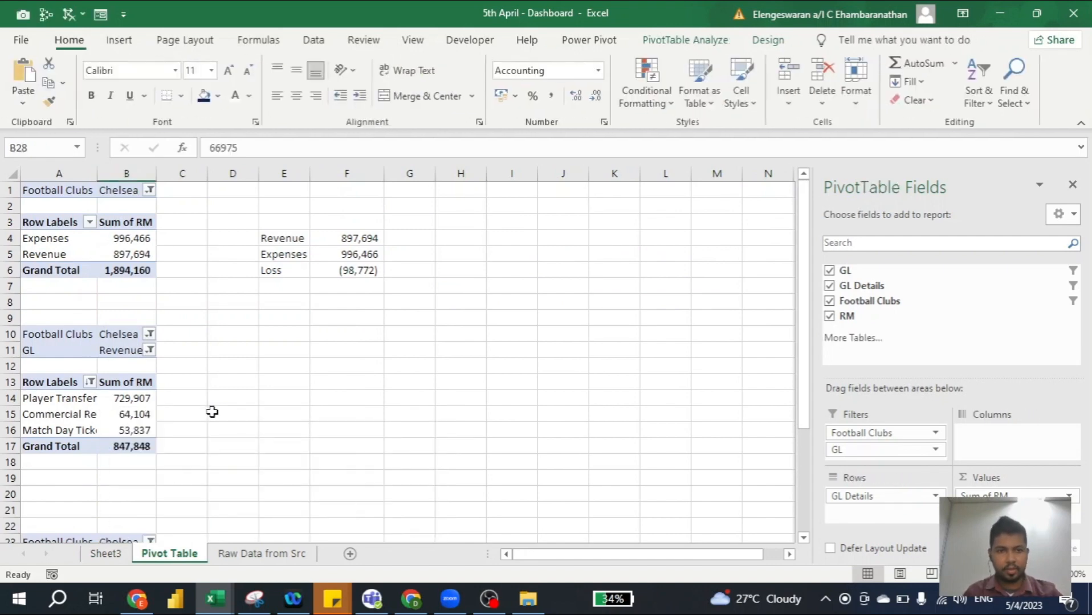
{"action": "left_click", "coordinate": [105, 553]}
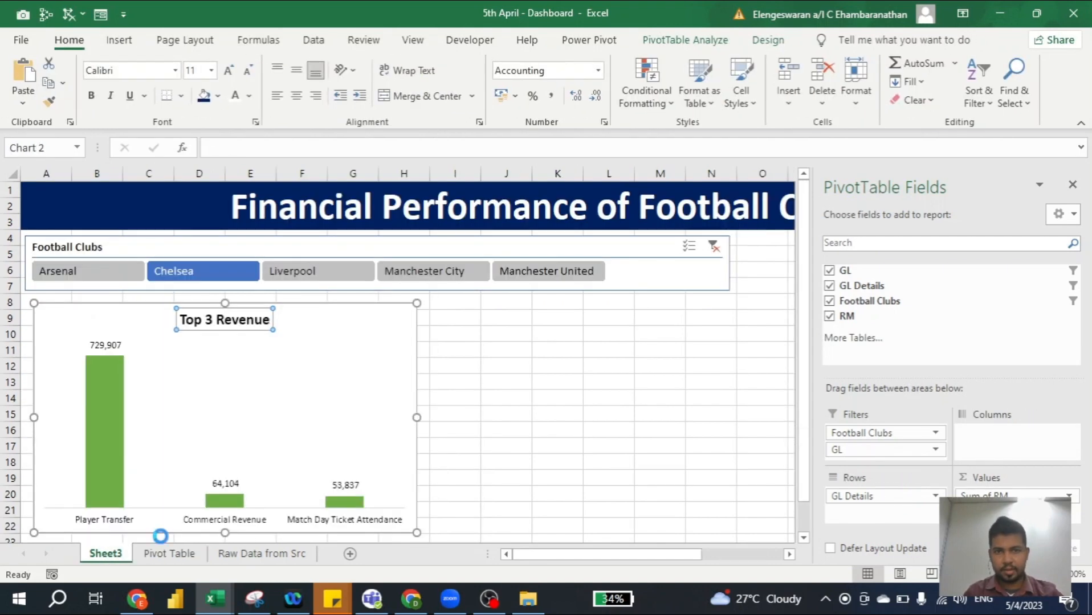
{"action": "left_click", "coordinate": [469, 315]}
{"action": "key", "text": "ctrl+v"}
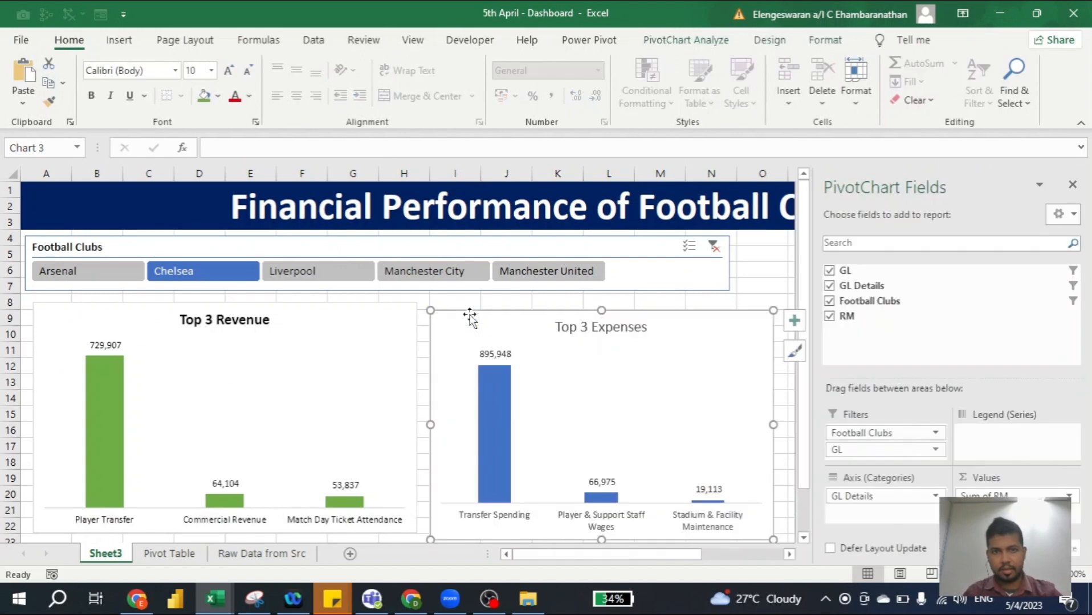
{"action": "left_click_drag", "start_coordinate": [469, 315], "coordinate": [470, 302]}
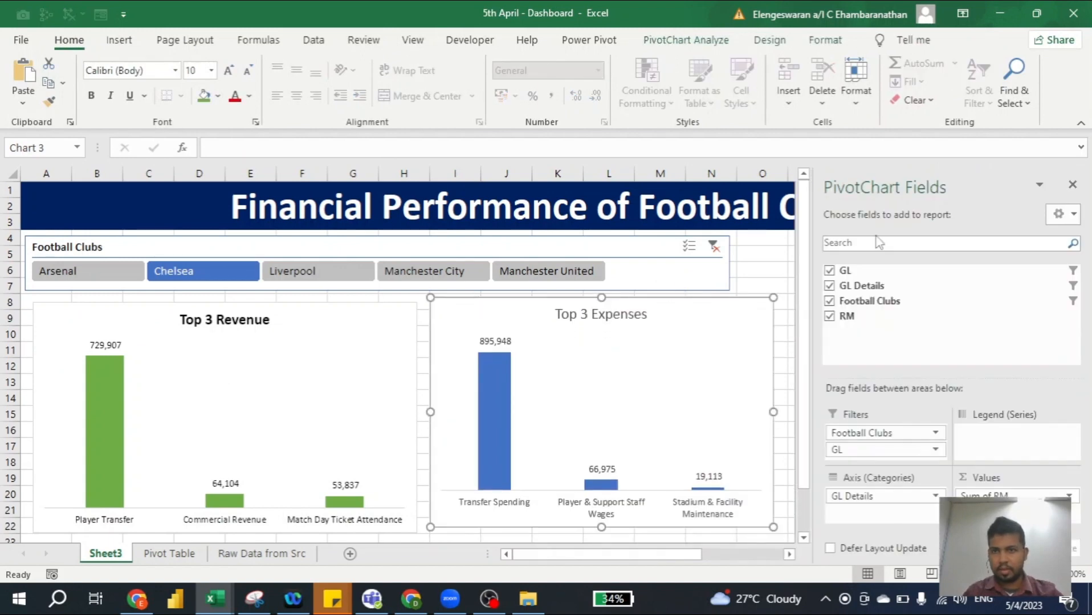
{"action": "left_click", "coordinate": [1071, 186]}
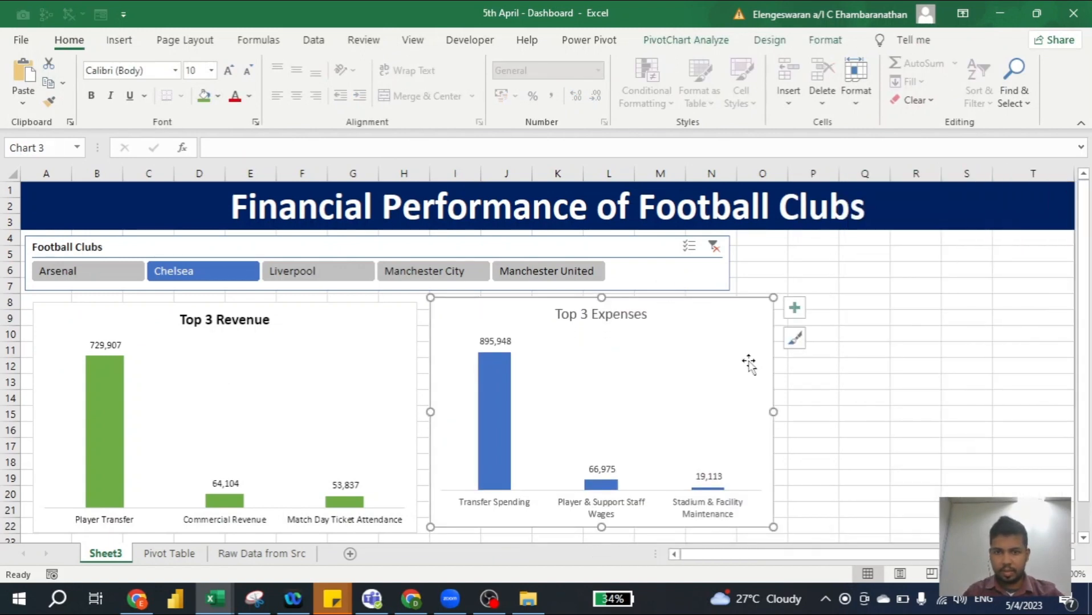
{"action": "left_click_drag", "start_coordinate": [773, 527], "coordinate": [781, 534]}
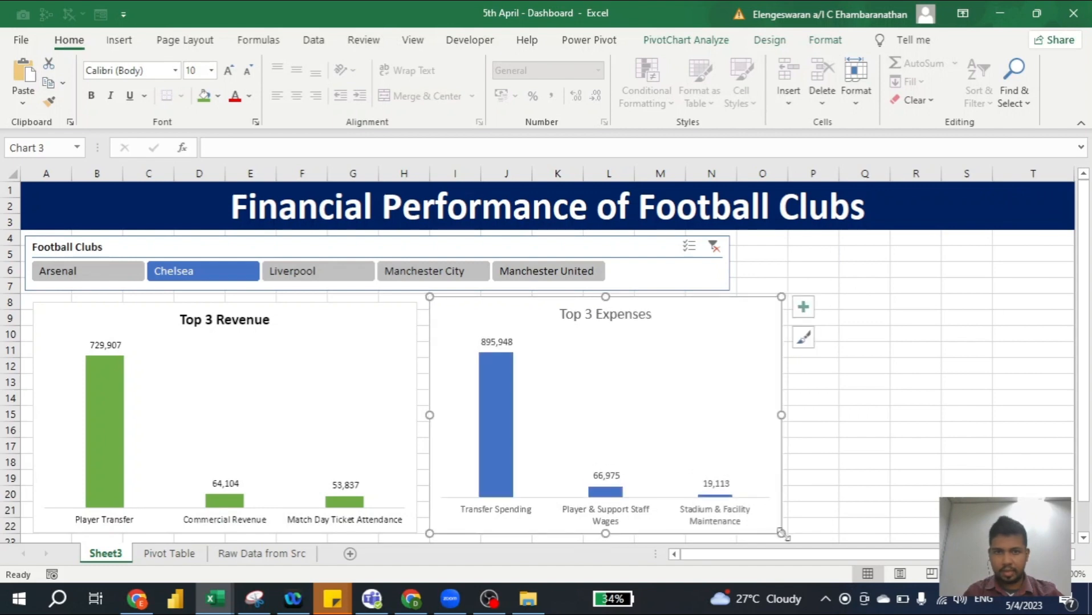
Step: Set the fill and outline of the Top 3 Expenses chart's columns to standard red
{"action": "left_click", "coordinate": [495, 406]}
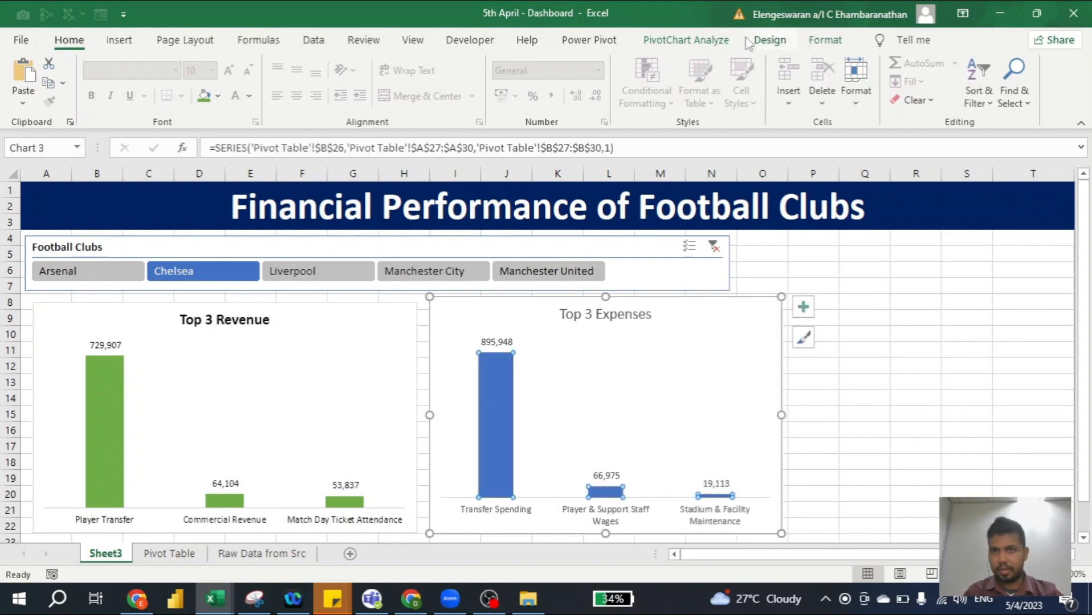
{"action": "left_click", "coordinate": [825, 40]}
{"action": "left_click", "coordinate": [445, 65]}
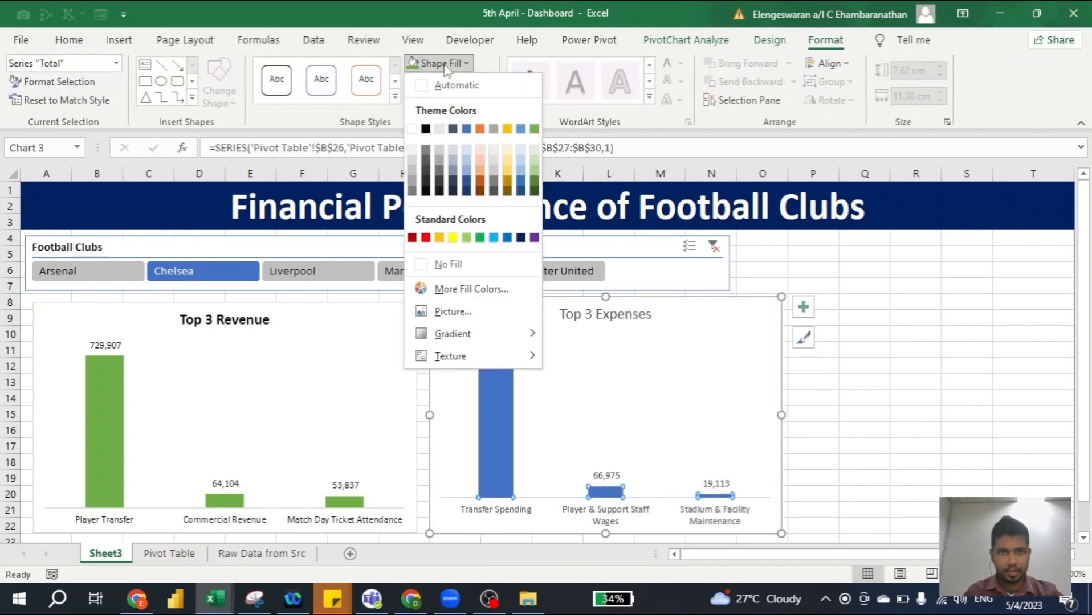
{"action": "left_click", "coordinate": [425, 237]}
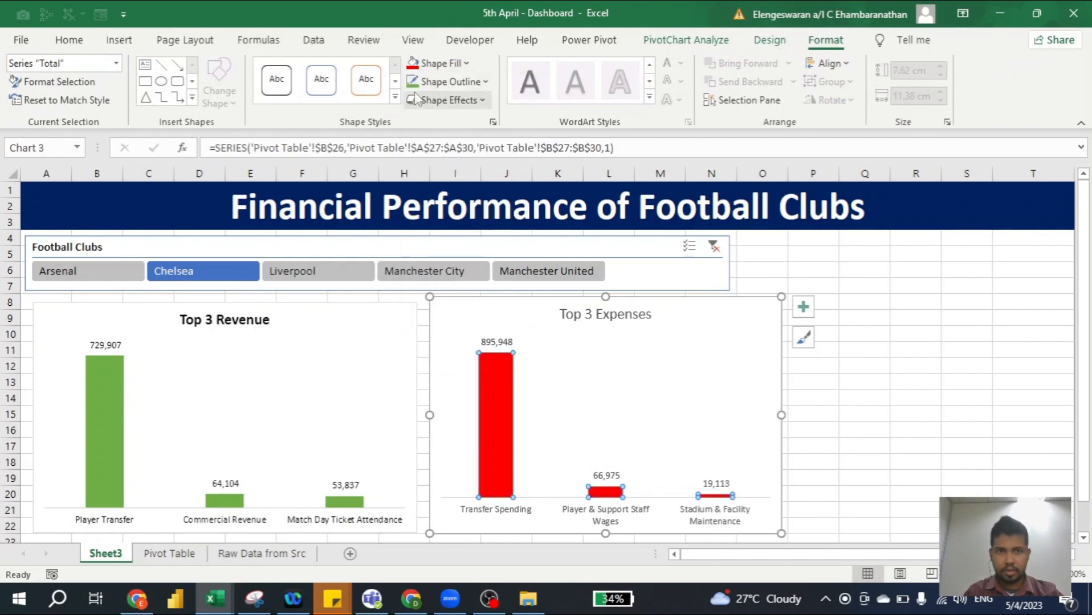
{"action": "left_click", "coordinate": [450, 82]}
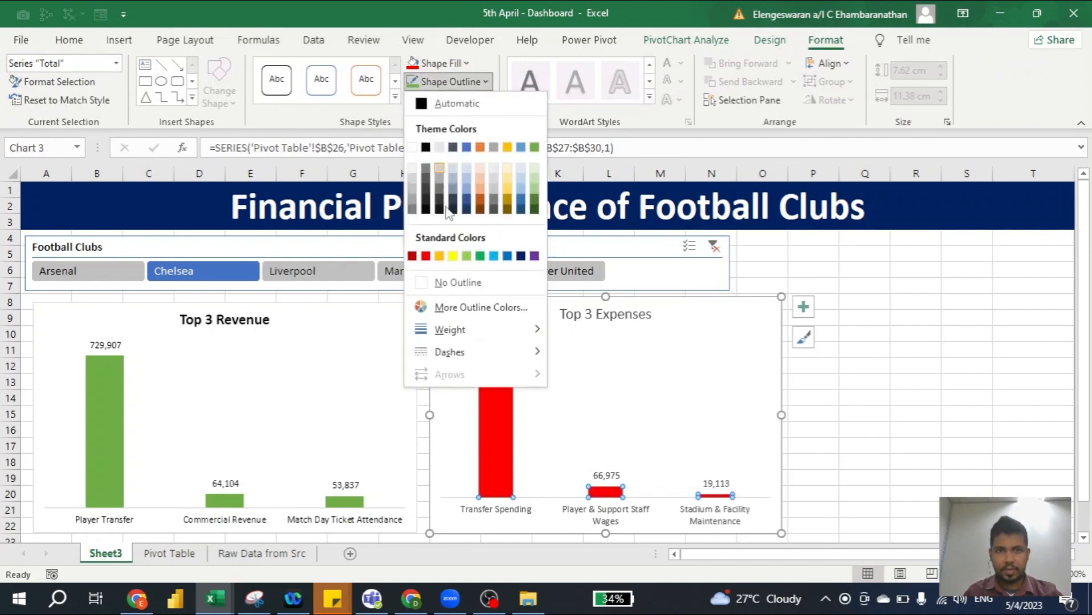
{"action": "left_click", "coordinate": [426, 256]}
Step: Color the Top 3 Expenses chart's title, data labels and category labels black, make the title bold, and deselect the chart
{"action": "left_click", "coordinate": [584, 316]}
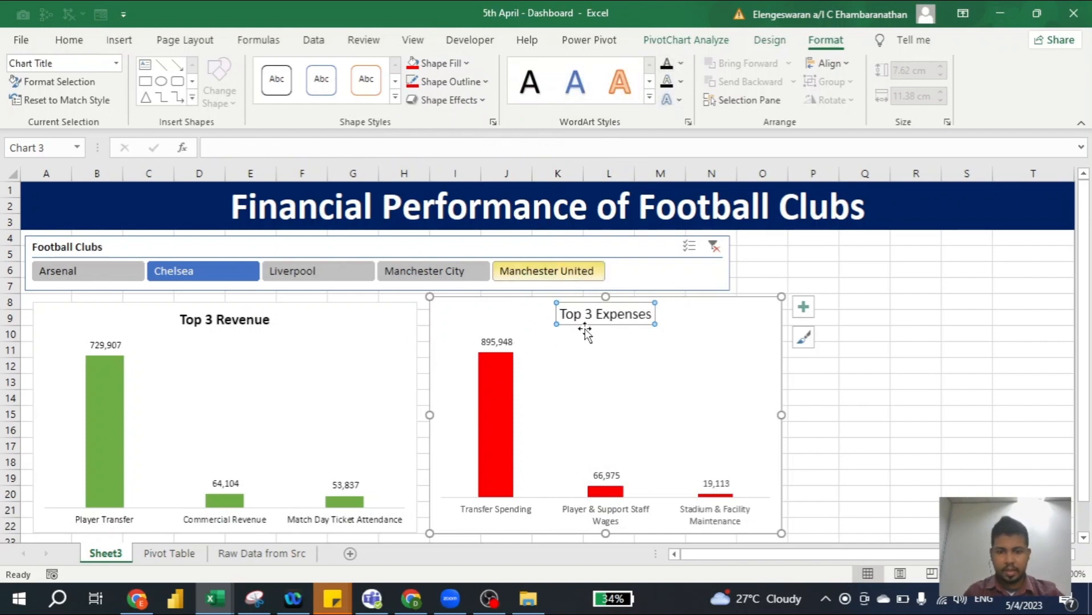
{"action": "key", "text": "ctrl+b"}
{"action": "left_click", "coordinate": [496, 342]}
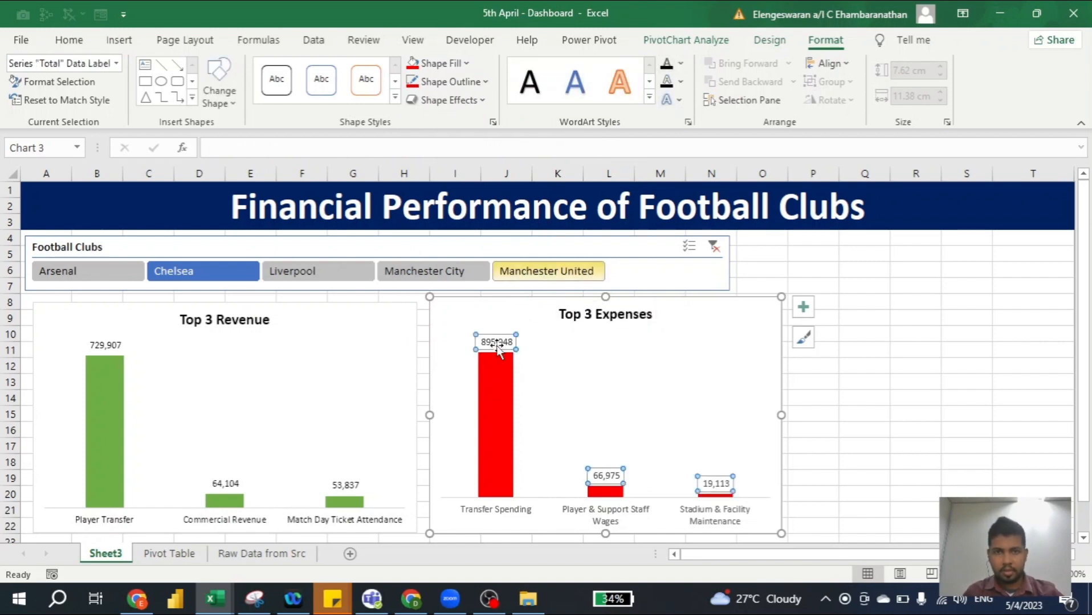
{"action": "left_click", "coordinate": [501, 508]}
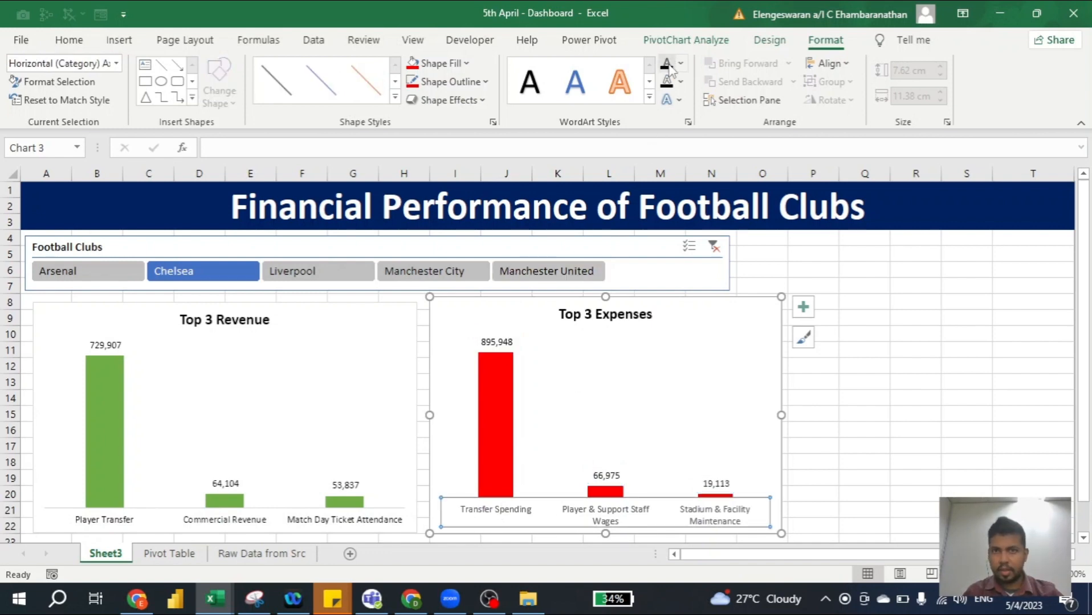
{"action": "left_click", "coordinate": [892, 346]}
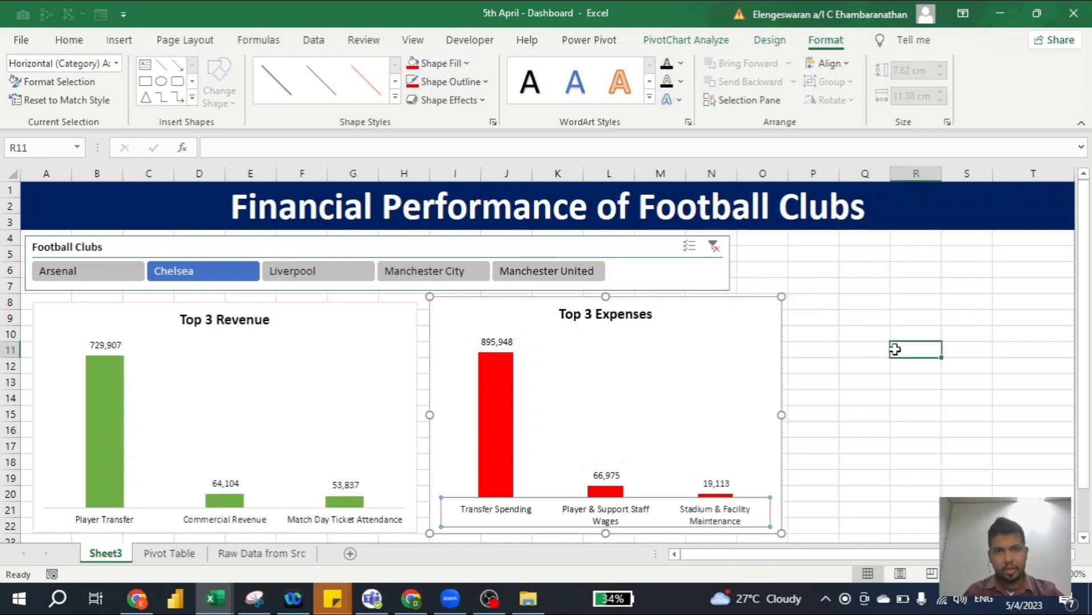
Step: Filter both charts by Liverpool with the slicer, and clear the filter to include all clubs
{"action": "left_click", "coordinate": [333, 272]}
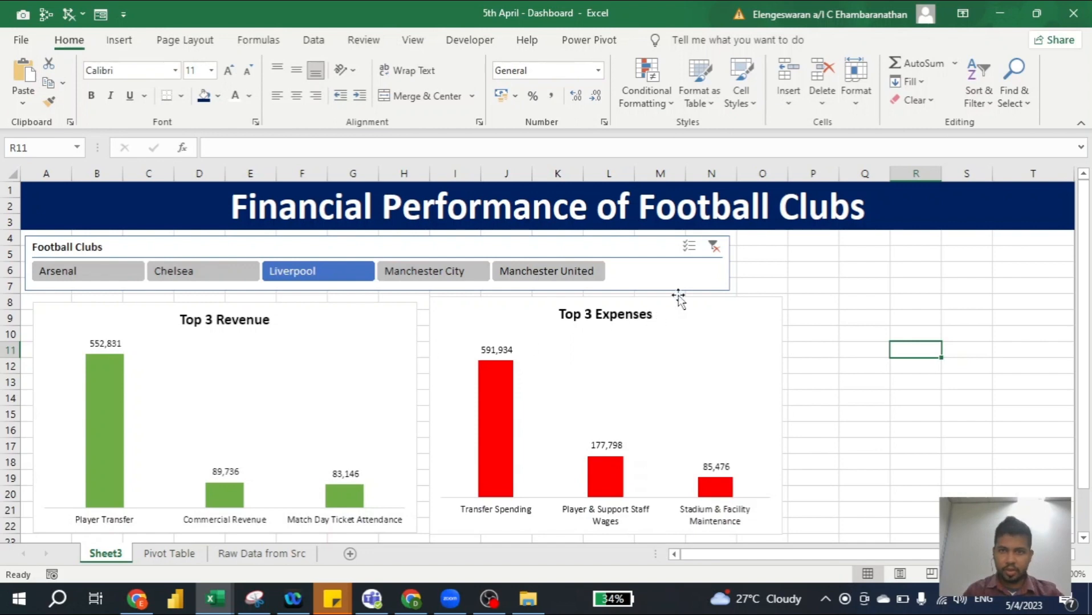
{"action": "left_click", "coordinate": [713, 247]}
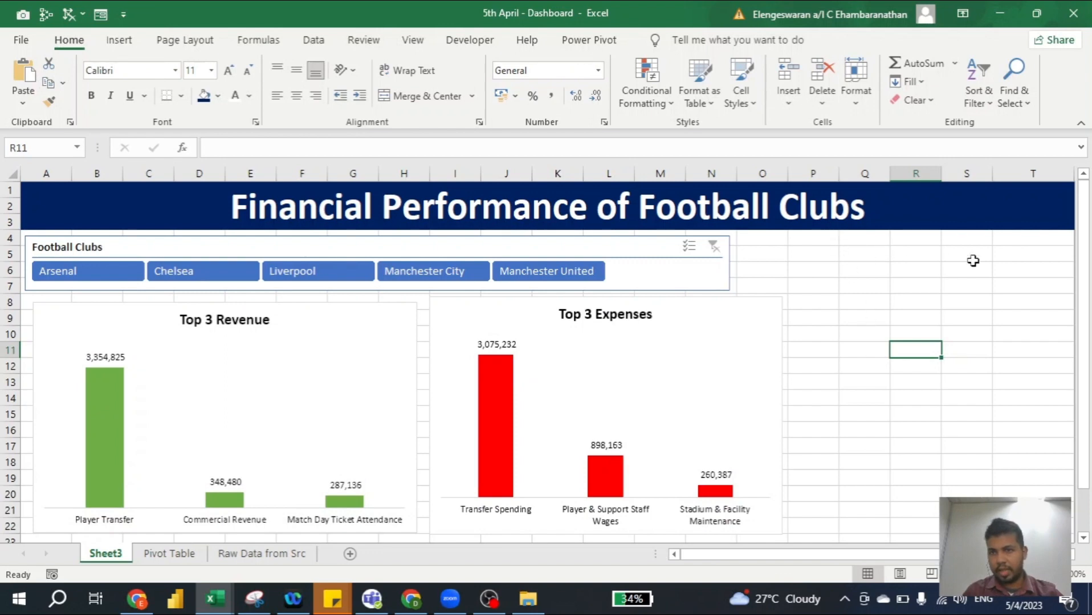
Step: On the Pivot Table sheet, fill the summary's Revenue and Expenses label cells with light blue and make them bold
{"action": "left_click", "coordinate": [169, 553]}
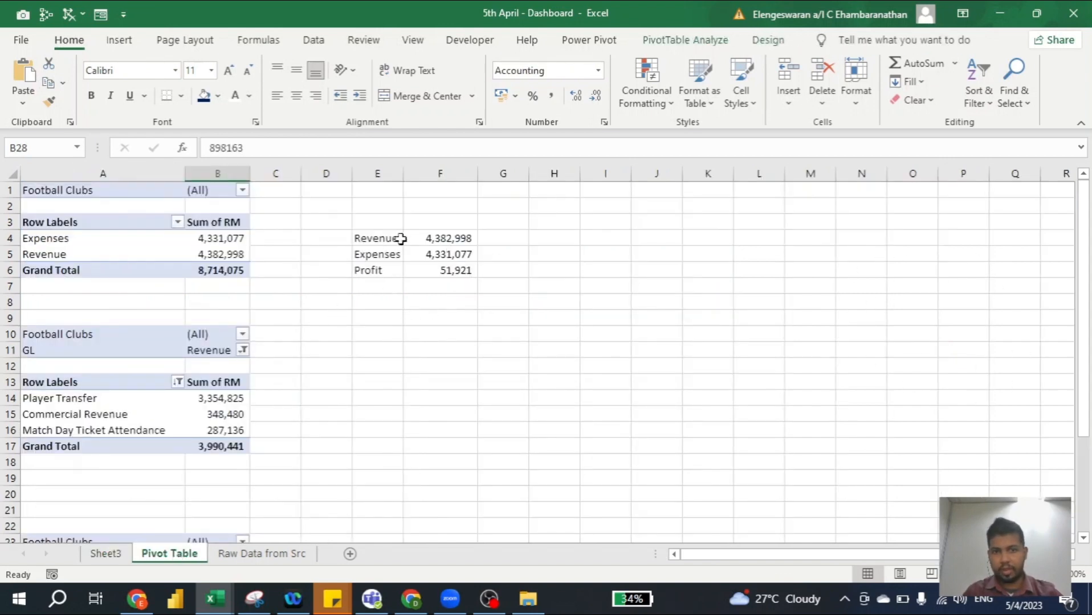
{"action": "left_click", "coordinate": [372, 276]}
{"action": "key", "text": "Up"}
{"action": "key", "text": "Up"}
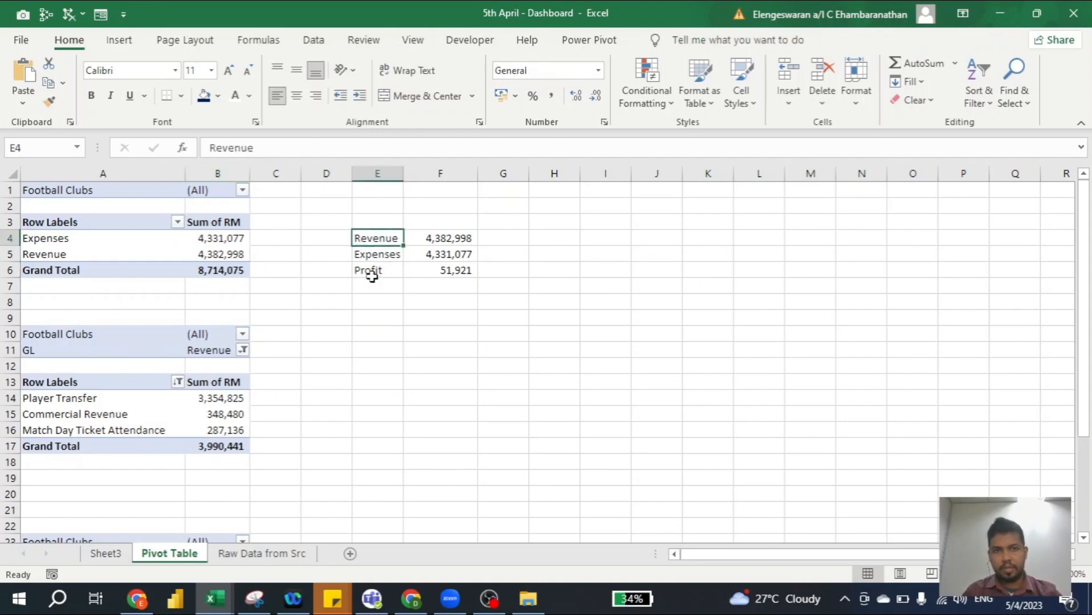
{"action": "key", "text": "shift+Down"}
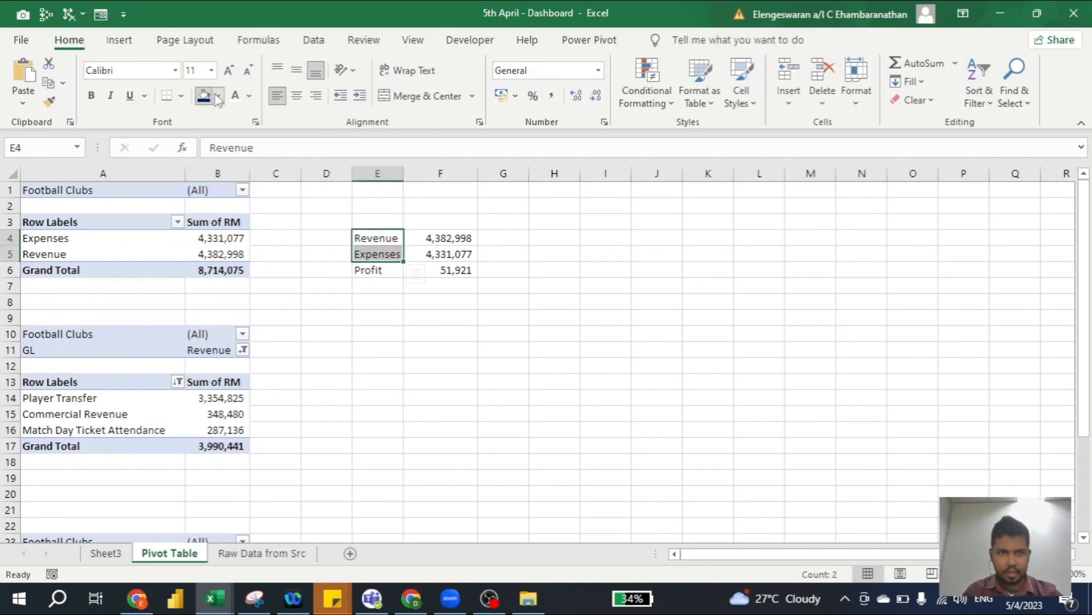
{"action": "left_click", "coordinate": [218, 98]}
{"action": "left_click", "coordinate": [261, 178]}
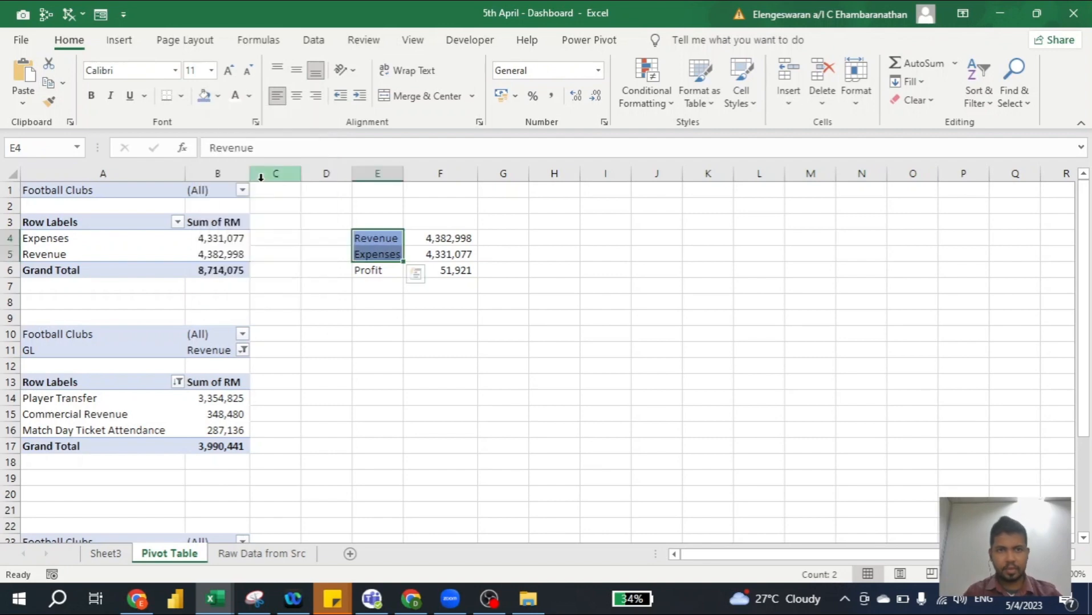
{"action": "key", "text": "ctrl+b"}
Step: Fill the Profit label and amount cells with gold, make them bold, and add top and bottom borders to the amount
{"action": "key", "text": "Down"}
{"action": "key", "text": "Down"}
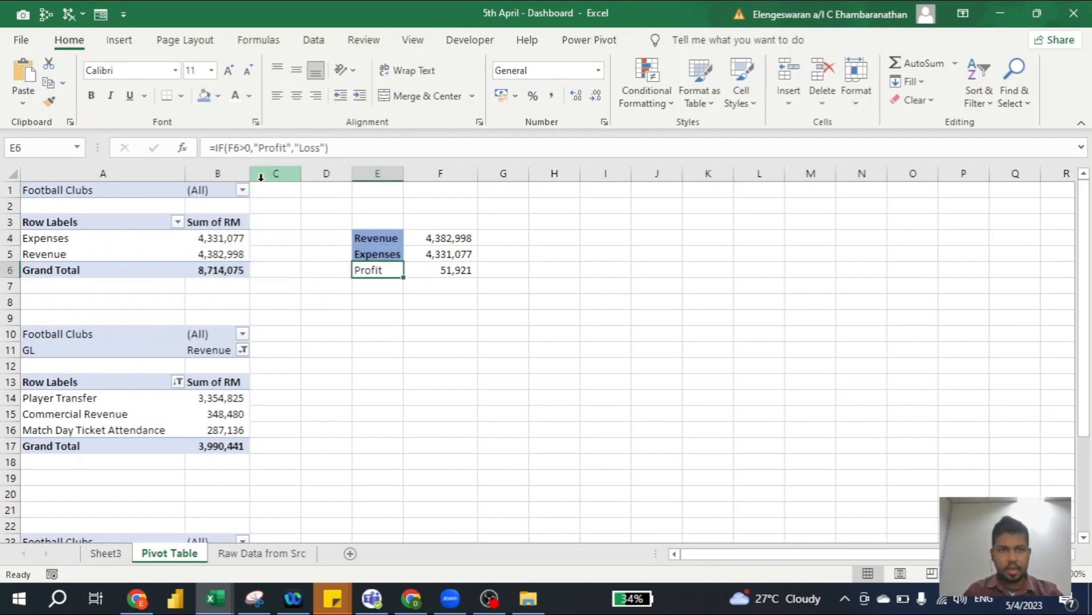
{"action": "left_click", "coordinate": [218, 96]}
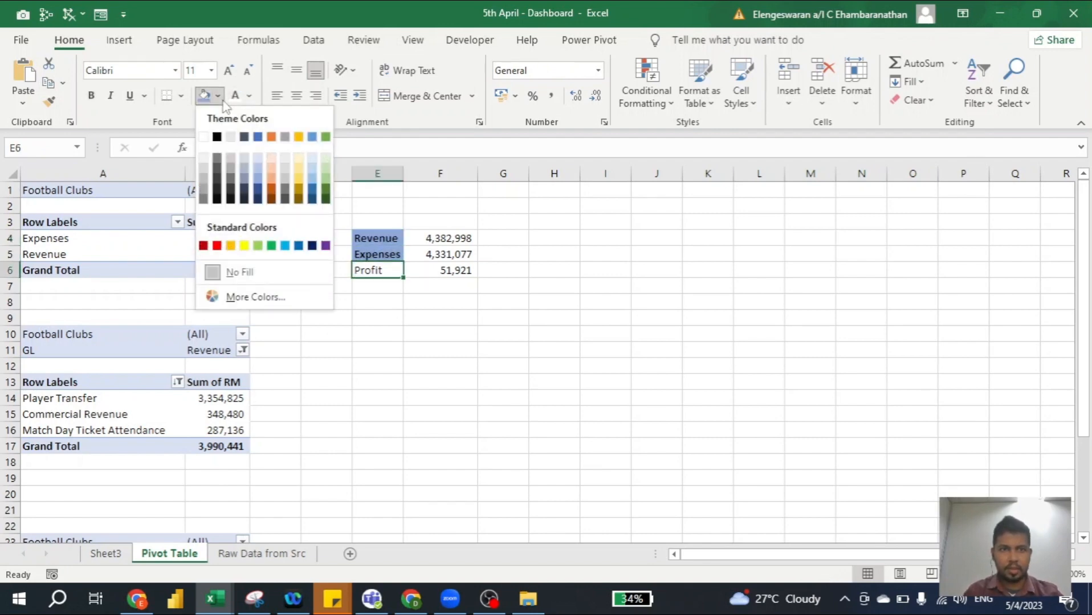
{"action": "left_click", "coordinate": [297, 138]}
{"action": "key", "text": "Right"}
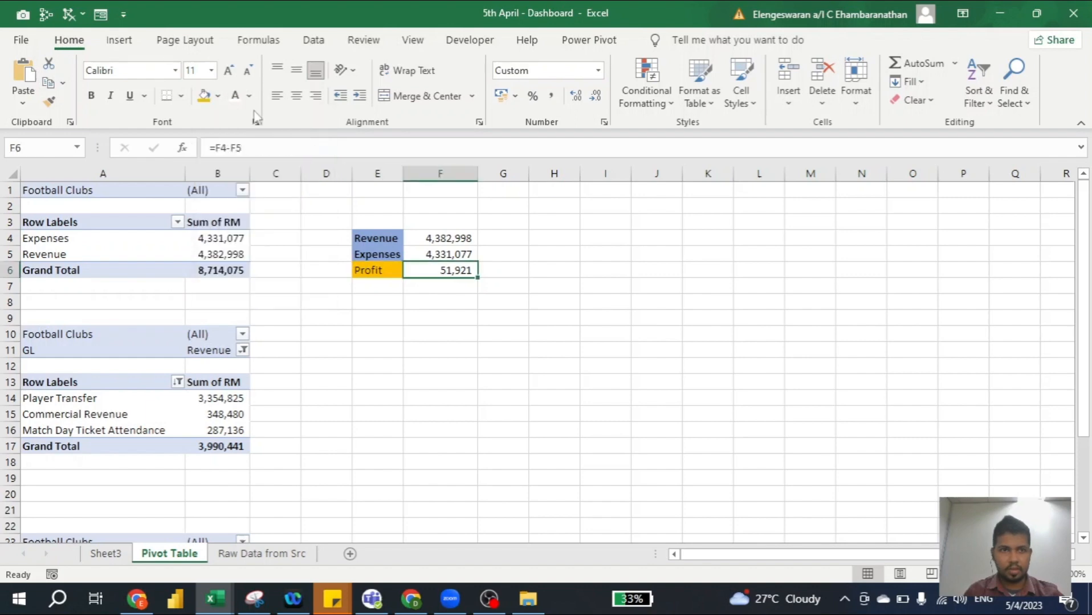
{"action": "left_click", "coordinate": [205, 98]}
{"action": "key", "text": "shift+Left"}
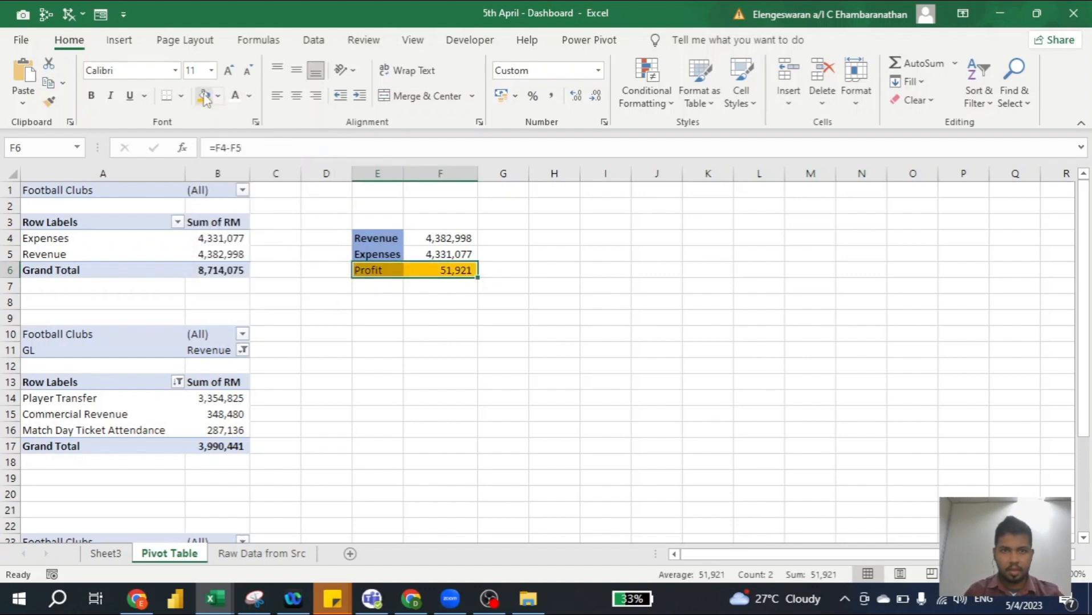
{"action": "key", "text": "Right"}
{"action": "key", "text": "Left"}
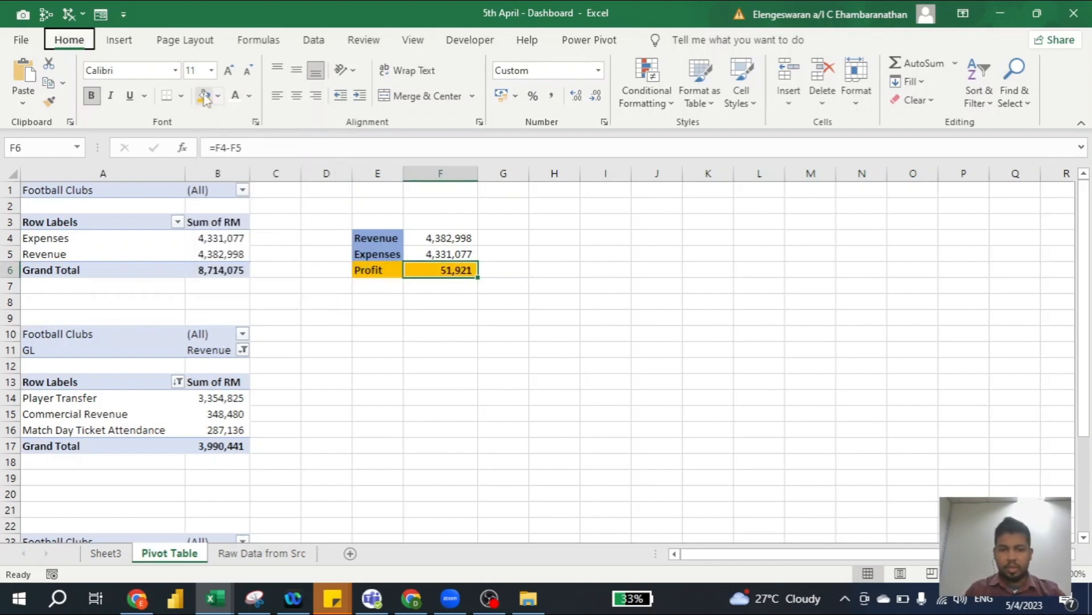
Step: Enter the header RM in cell F3 above the summary amounts
{"action": "key", "text": "Left"}
{"action": "key", "text": "Up"}
{"action": "key", "text": "Up"}
{"action": "key", "text": "Up"}
{"action": "key", "text": "Right"}
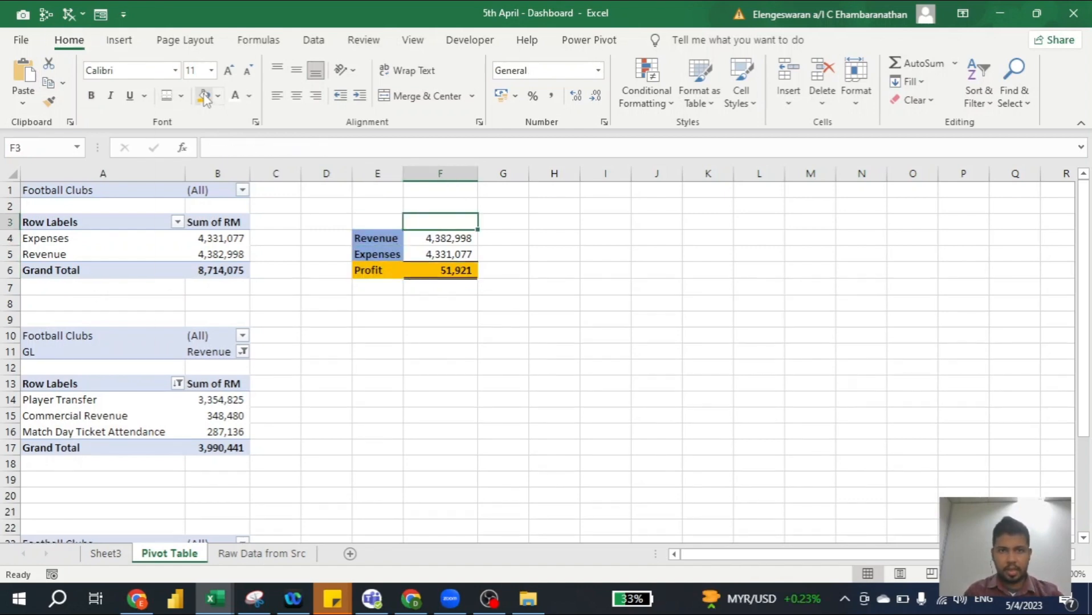
{"action": "type", "text": "RM"}
{"action": "key", "text": "Return"}
Step: Center the RM header, fill its cell with standard dark blue, and make the text bold and white
{"action": "key", "text": "Up"}
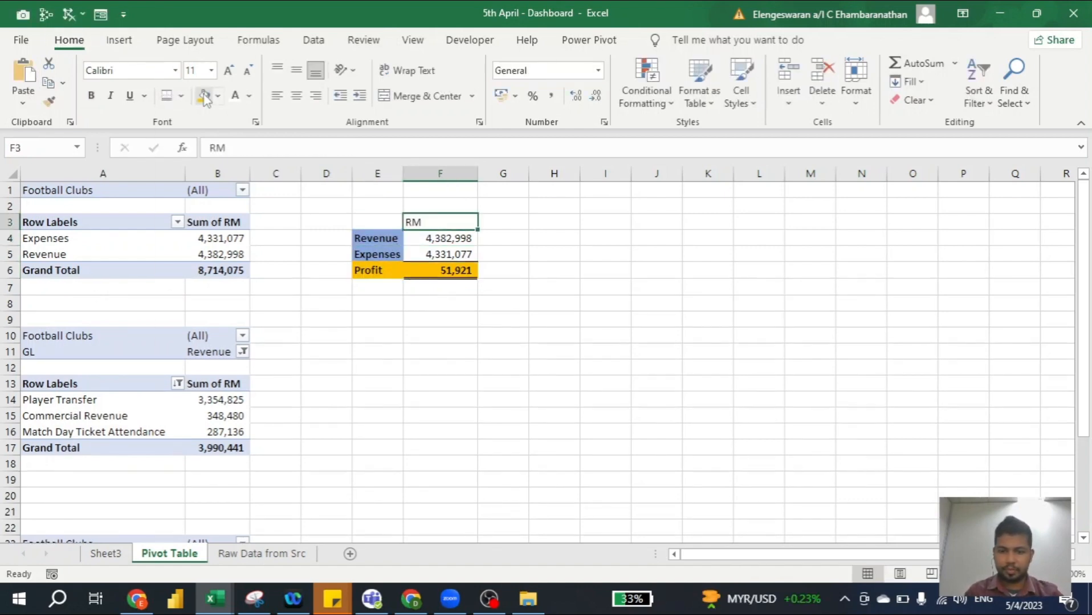
{"action": "key", "text": "alt"}
{"action": "key", "text": "h"}
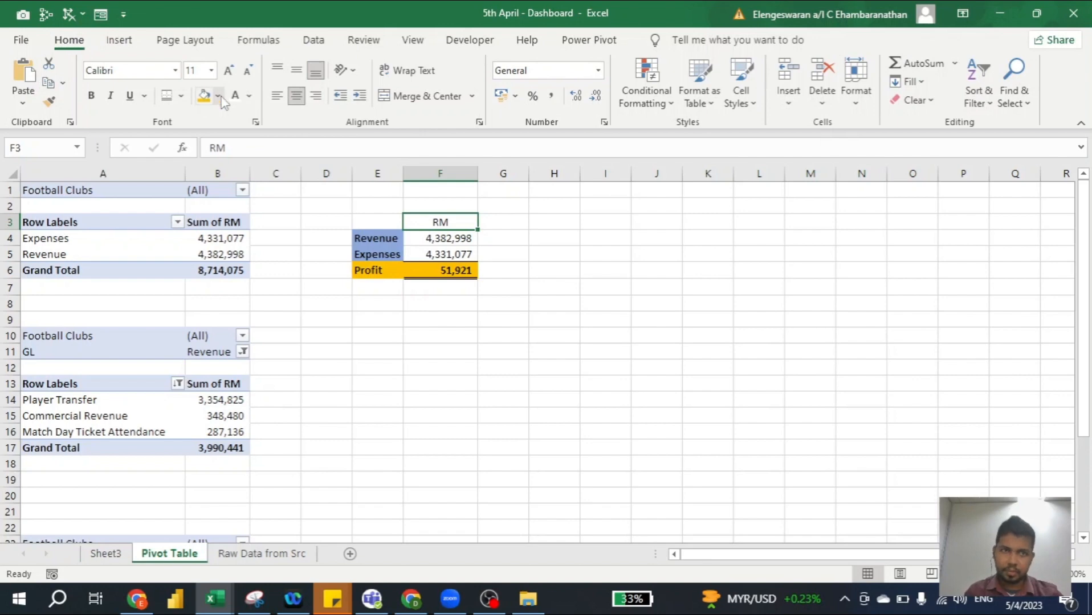
{"action": "left_click", "coordinate": [218, 96]}
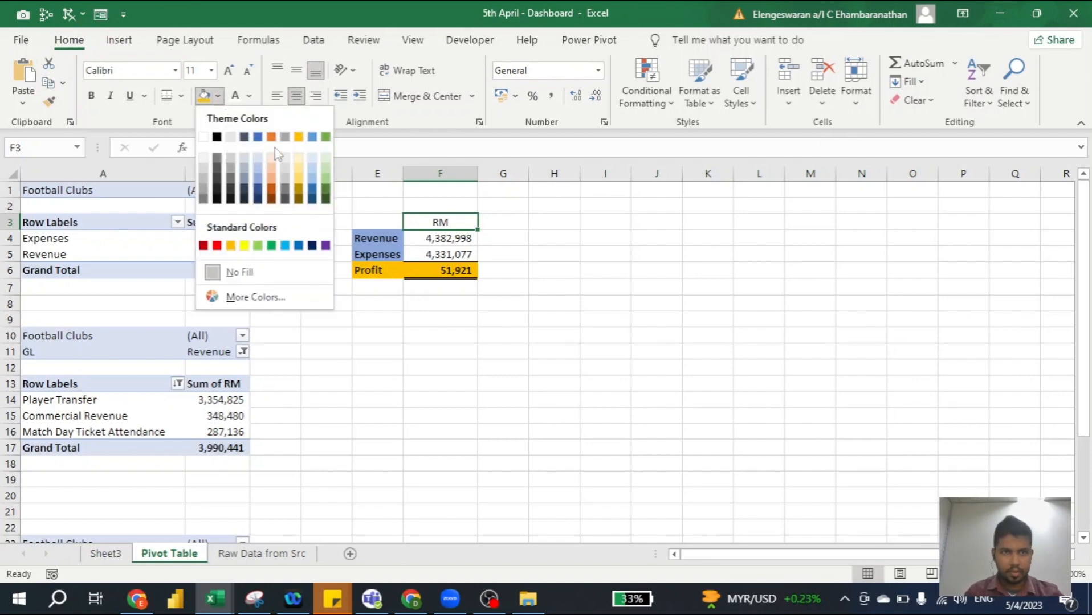
{"action": "left_click", "coordinate": [315, 246]}
{"action": "left_click", "coordinate": [235, 96]}
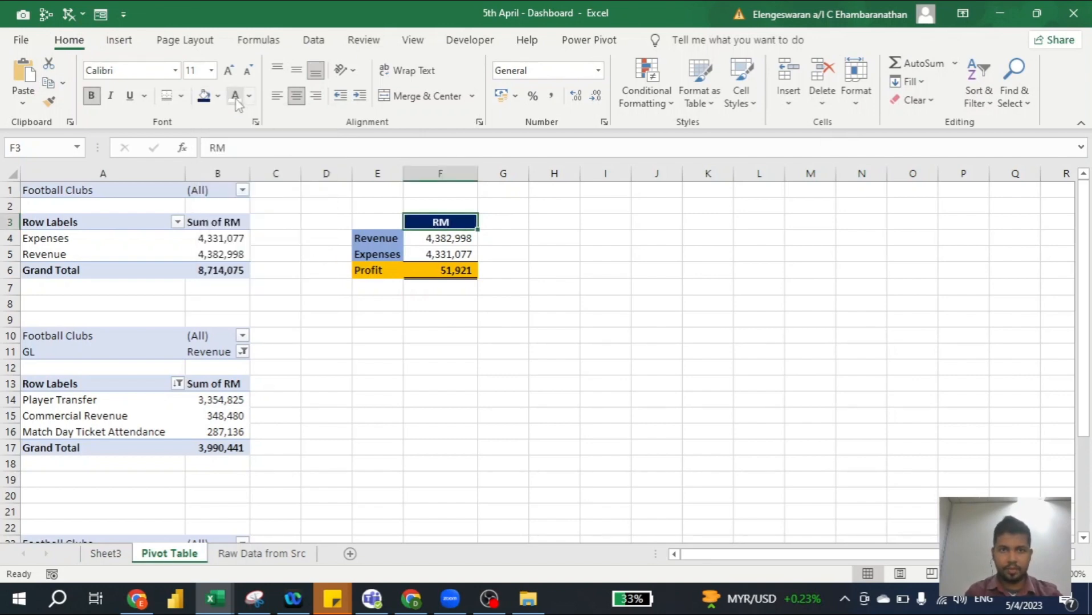
{"action": "key", "text": "Left"}
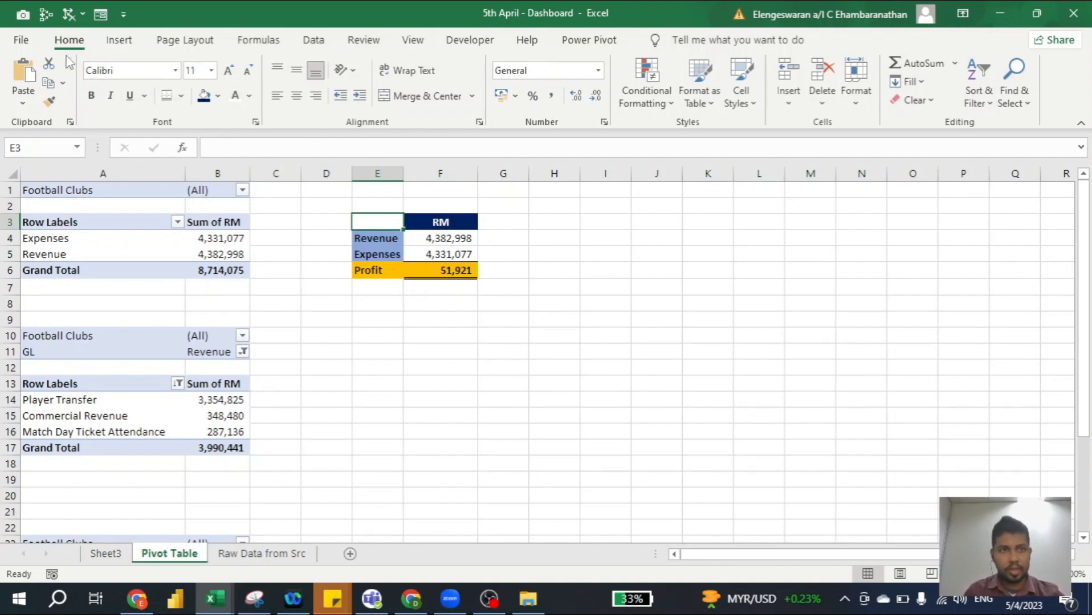
Step: Find the Camera command among all commands in the Quick Access Toolbar options, and close the options
{"action": "left_click", "coordinate": [20, 41]}
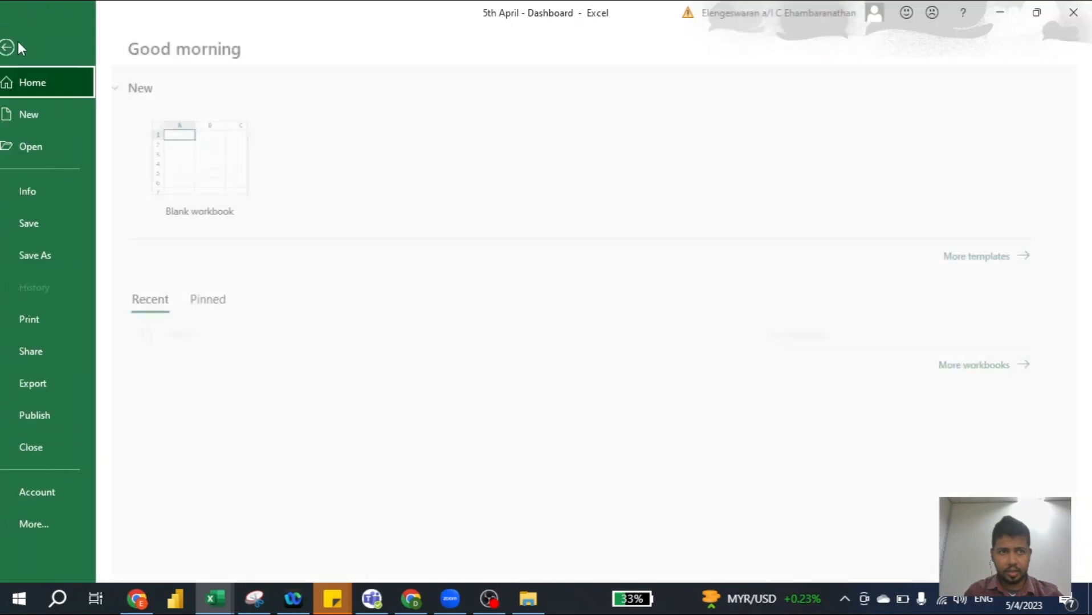
{"action": "left_click", "coordinate": [68, 530]}
{"action": "left_click", "coordinate": [160, 557]}
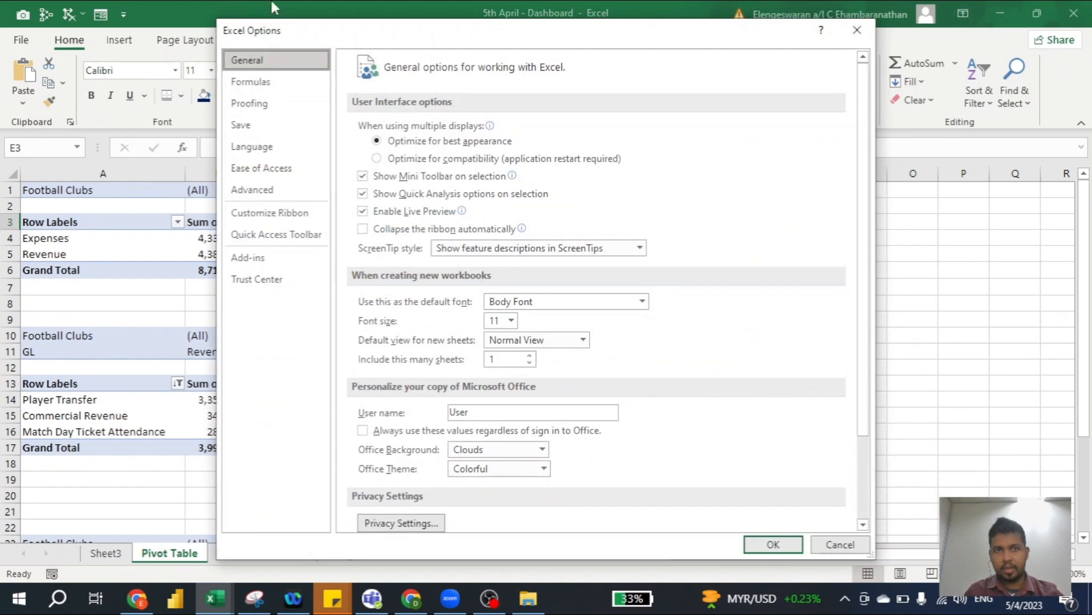
{"action": "left_click", "coordinate": [268, 238]}
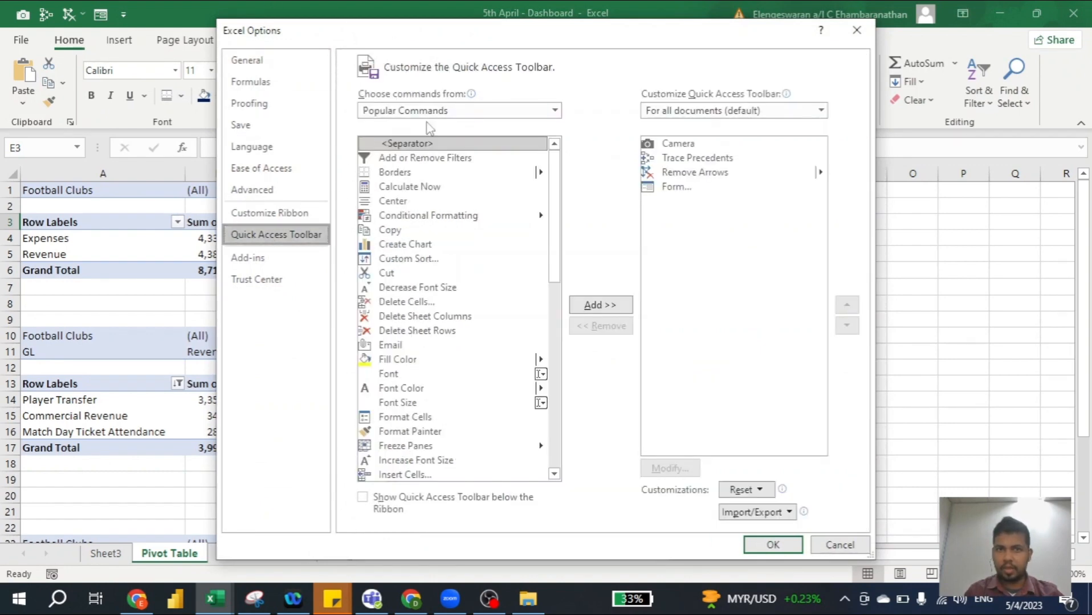
{"action": "left_click", "coordinate": [429, 111]}
{"action": "left_click", "coordinate": [404, 162]}
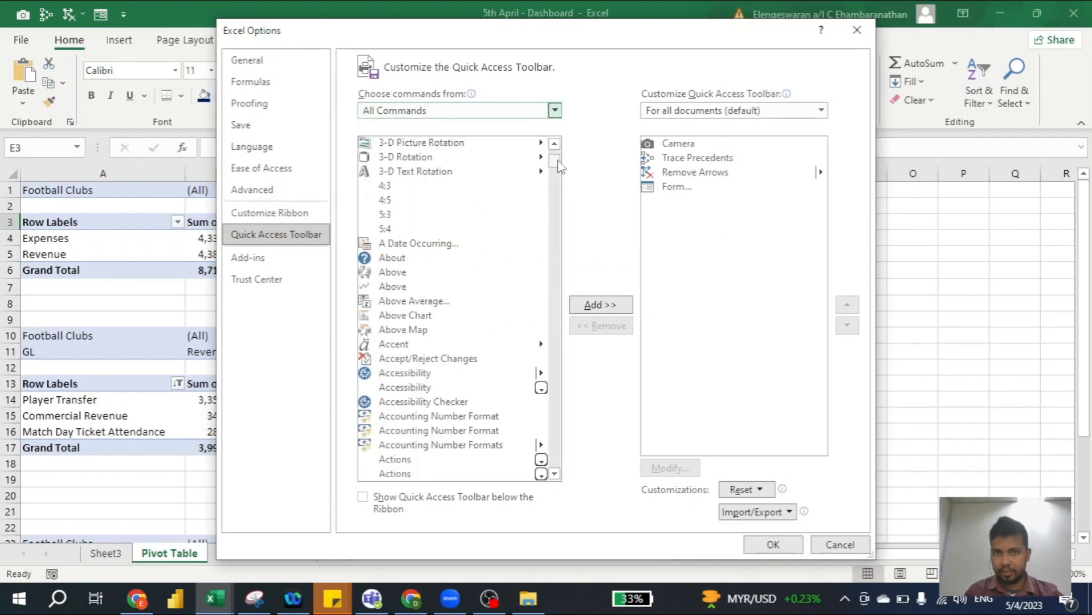
{"action": "left_click_drag", "start_coordinate": [556, 166], "coordinate": [557, 218]}
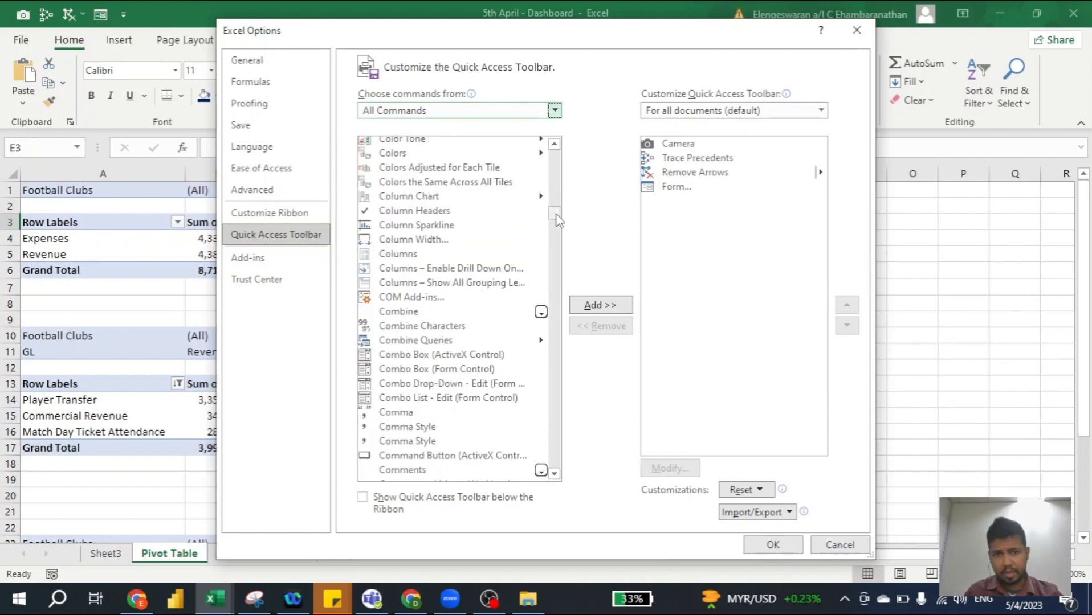
{"action": "scroll", "coordinate": [459, 223], "scroll_direction": "up", "scroll_amount": 16}
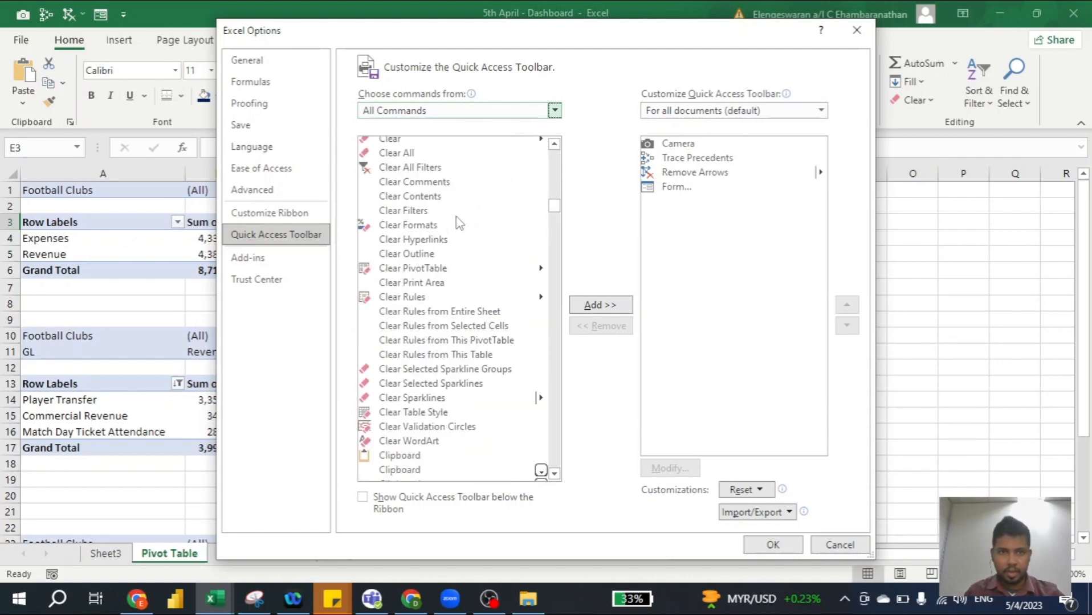
{"action": "scroll", "coordinate": [459, 223], "scroll_direction": "up", "scroll_amount": 10}
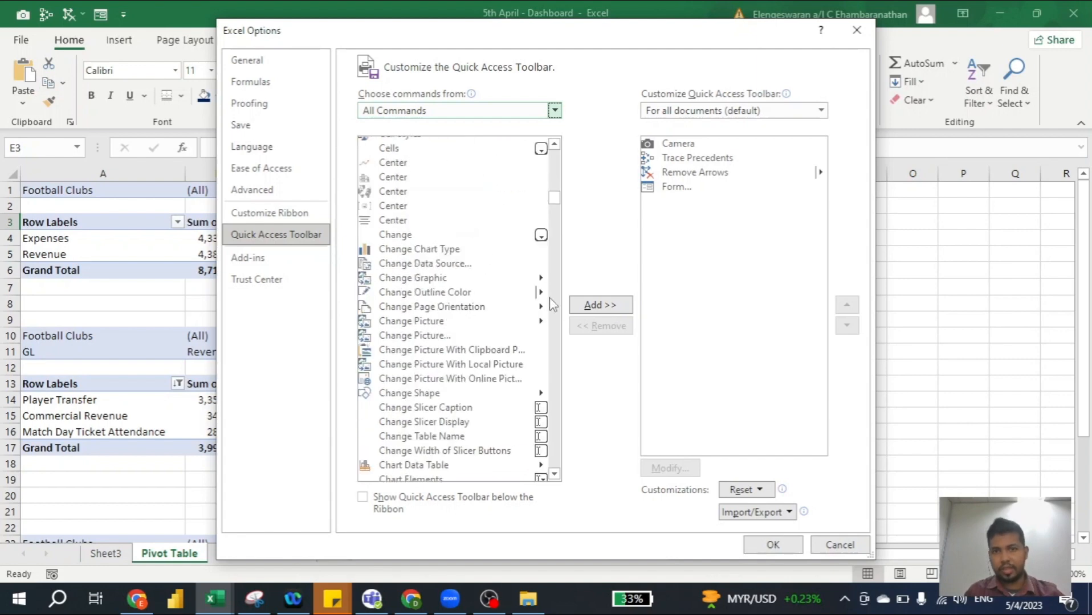
{"action": "scroll", "coordinate": [410, 234], "scroll_direction": "up", "scroll_amount": 5}
{"action": "left_click", "coordinate": [400, 235]}
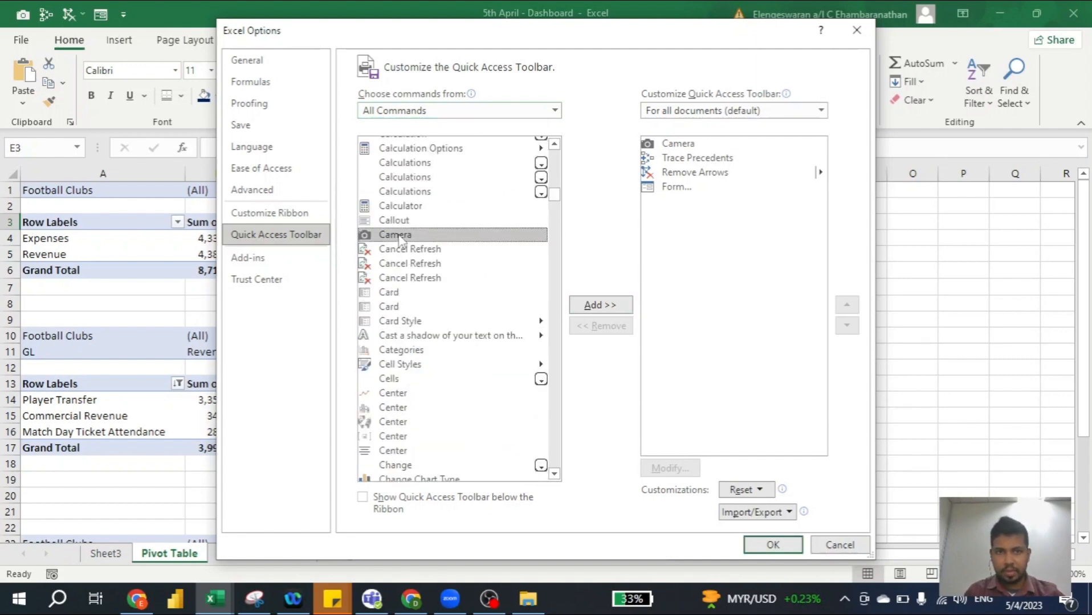
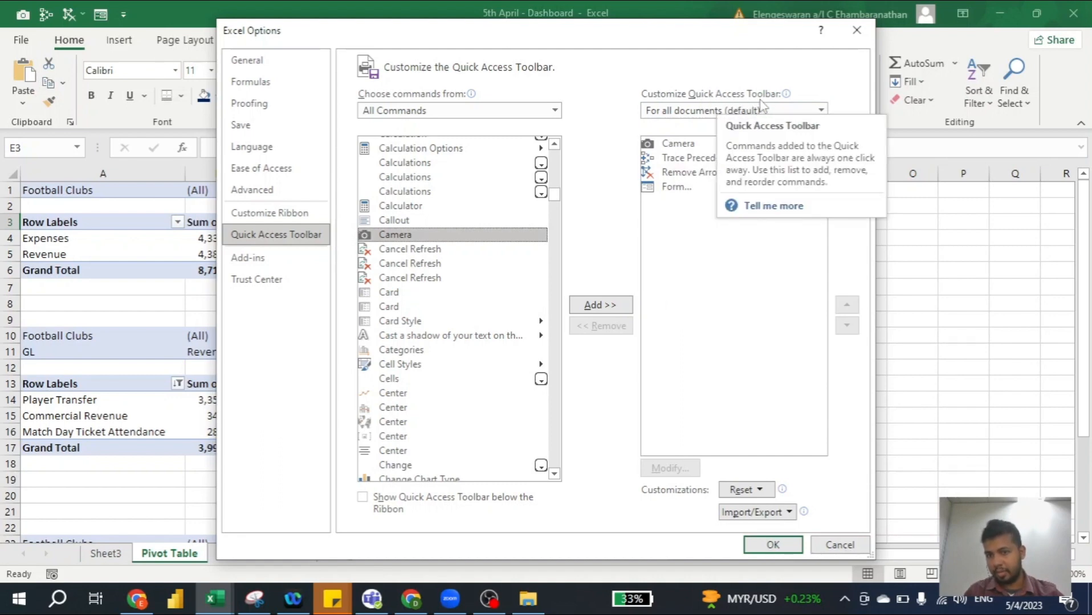
{"action": "left_click", "coordinate": [766, 544]}
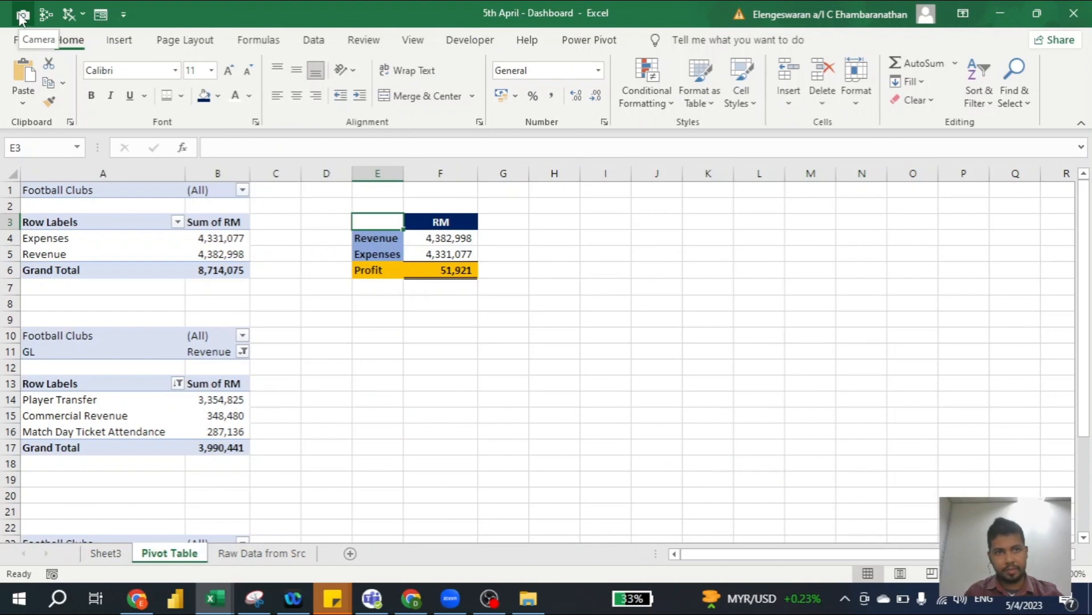
Step: Capture the summary table E3:F6 with the Camera tool and place its linked picture on Sheet3 beside the Top 3 Expenses chart
{"action": "left_click", "coordinate": [455, 271]}
{"action": "left_click_drag", "start_coordinate": [422, 251], "coordinate": [385, 221]}
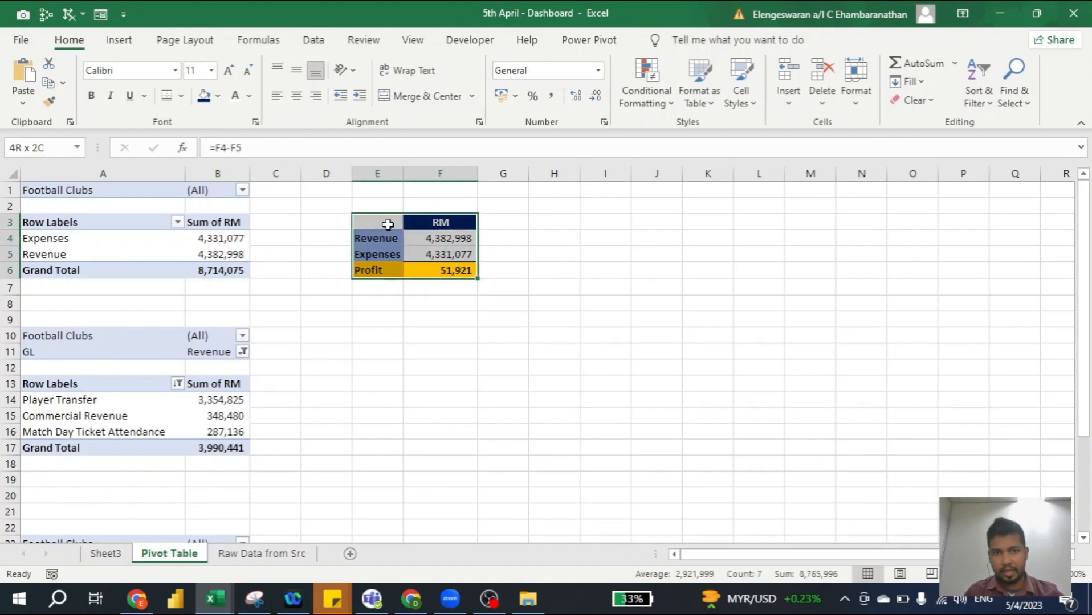
{"action": "left_click", "coordinate": [22, 16]}
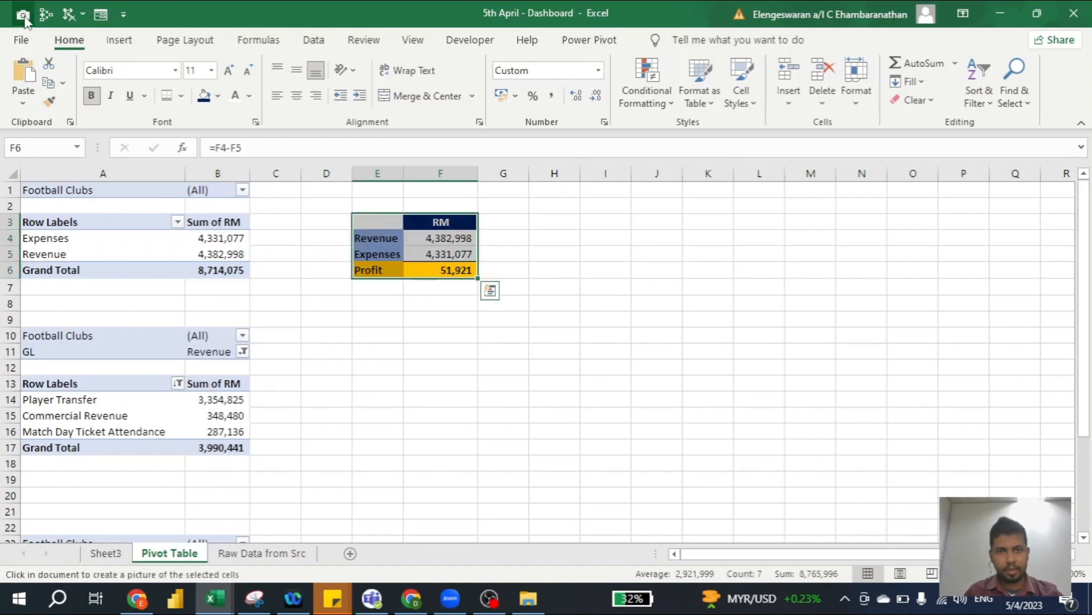
{"action": "left_click", "coordinate": [106, 553]}
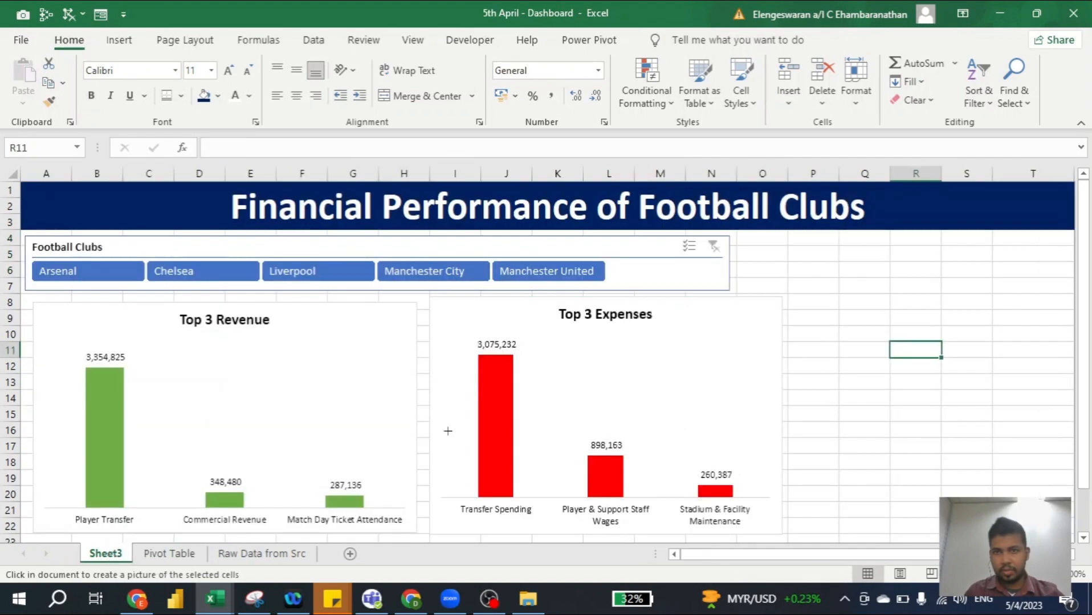
{"action": "left_click_drag", "start_coordinate": [816, 244], "coordinate": [1032, 454]}
Step: Enlarge the linked summary picture to about 5.29 cm high by 10.2 cm wide and shift it slightly down below the title banner
{"action": "scroll", "coordinate": [682, 340], "scroll_direction": "down", "scroll_amount": 1}
{"action": "scroll", "coordinate": [682, 340], "scroll_direction": "right", "scroll_amount": 2}
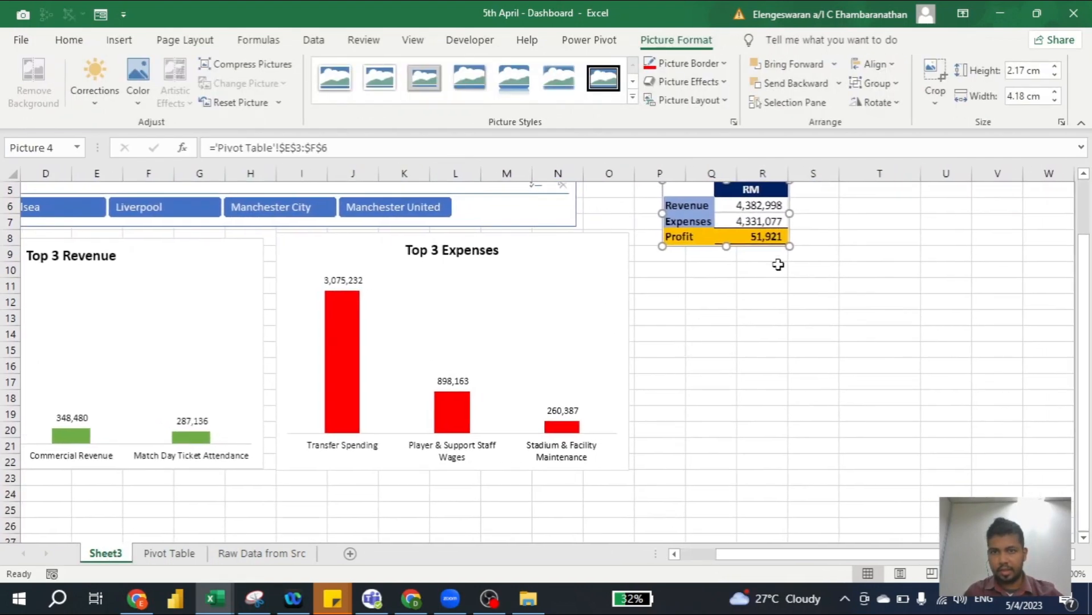
{"action": "left_click_drag", "start_coordinate": [789, 247], "coordinate": [866, 342]}
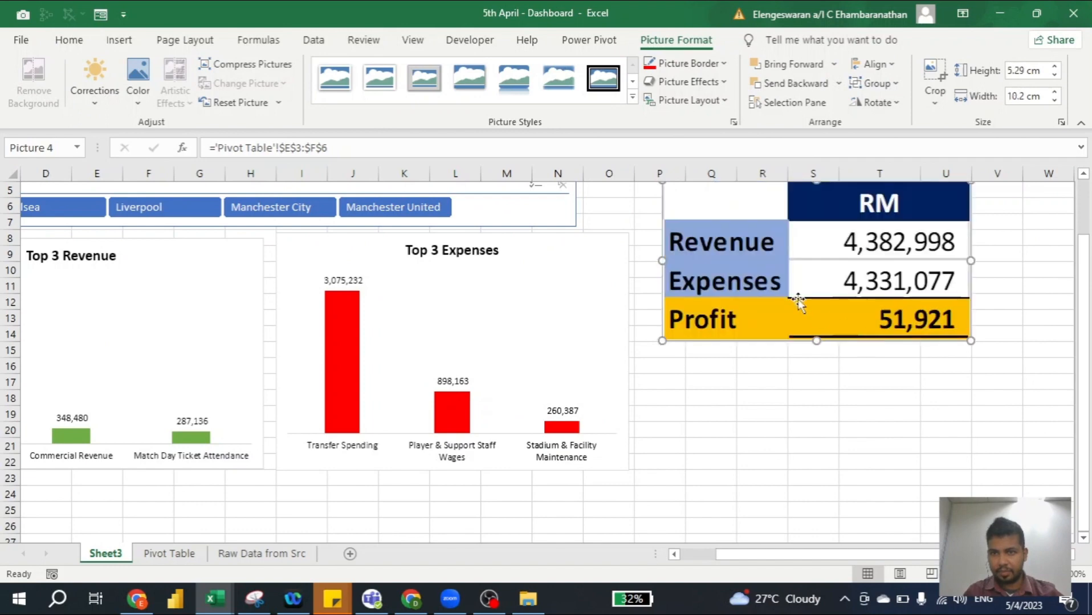
{"action": "mouse_move", "coordinate": [800, 299]}
{"action": "left_mouse_down"}
{"action": "mouse_move", "coordinate": [773, 317]}
{"action": "mouse_move", "coordinate": [789, 318]}
{"action": "left_mouse_up"}
{"action": "scroll", "coordinate": [783, 322], "scroll_direction": "up", "scroll_amount": 2}
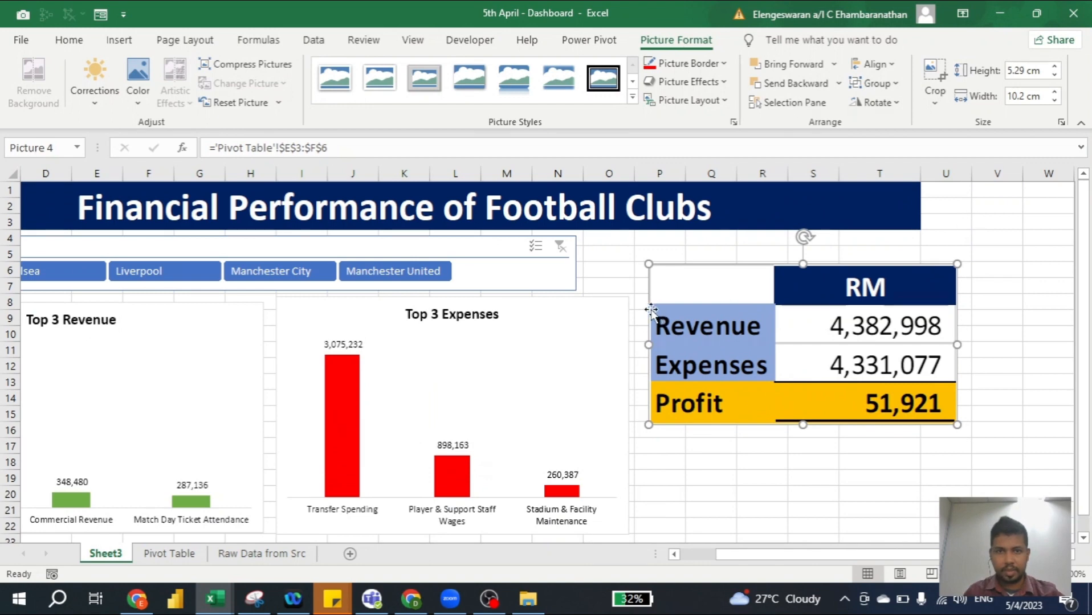
Step: Narrow the Top 3 Expenses chart slightly and move the summary picture close beside it
{"action": "left_click", "coordinate": [546, 312]}
{"action": "scroll", "coordinate": [545, 312], "scroll_direction": "down", "scroll_amount": 1}
{"action": "scroll", "coordinate": [546, 312], "scroll_direction": "down", "scroll_amount": 1}
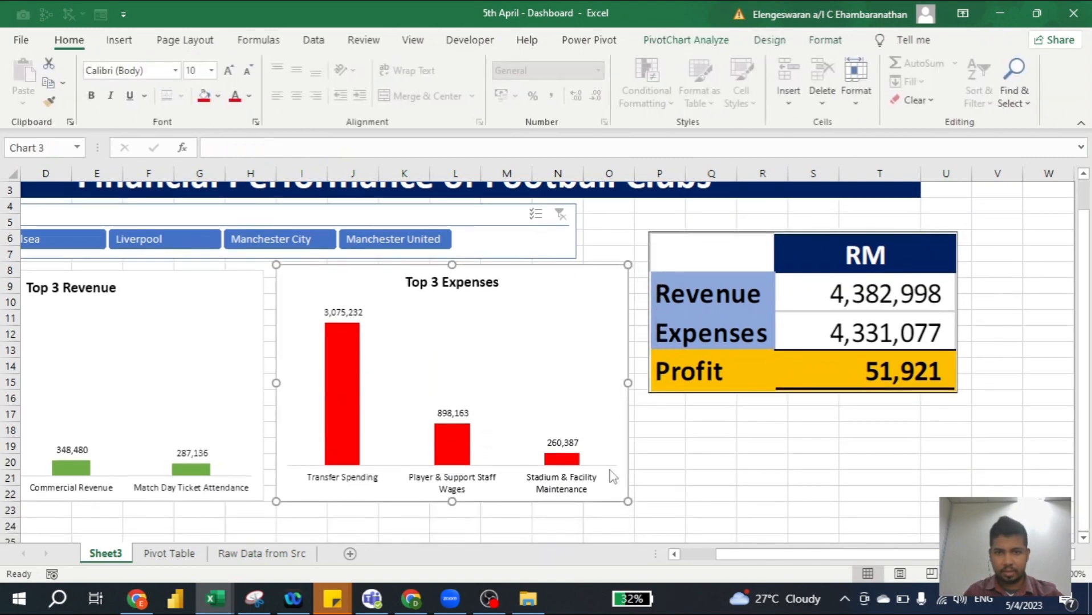
{"action": "left_click_drag", "start_coordinate": [628, 501], "coordinate": [593, 501]}
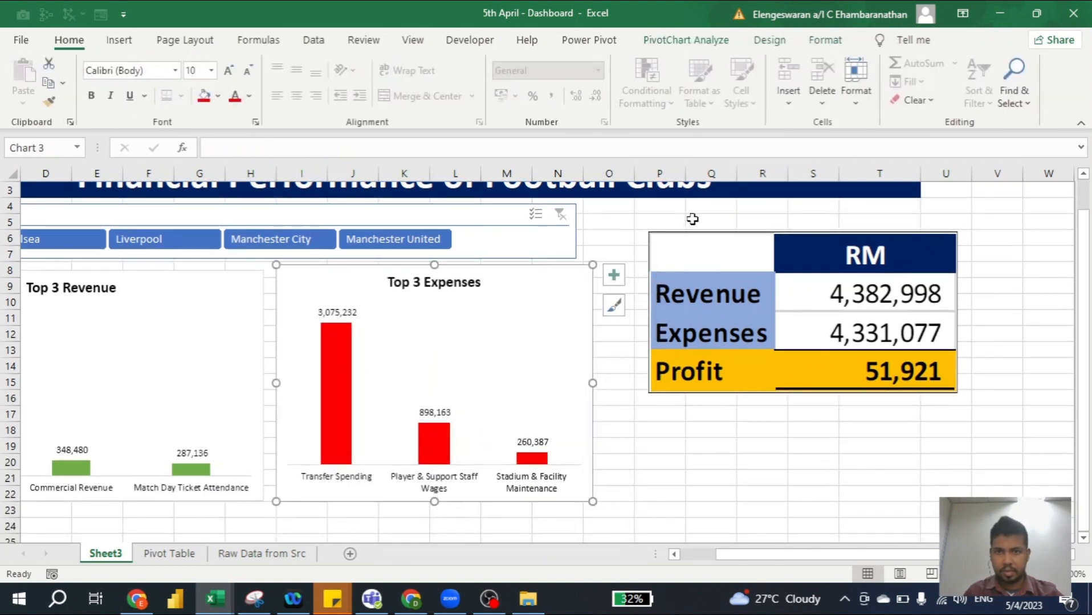
{"action": "left_click_drag", "start_coordinate": [679, 234], "coordinate": [636, 228]}
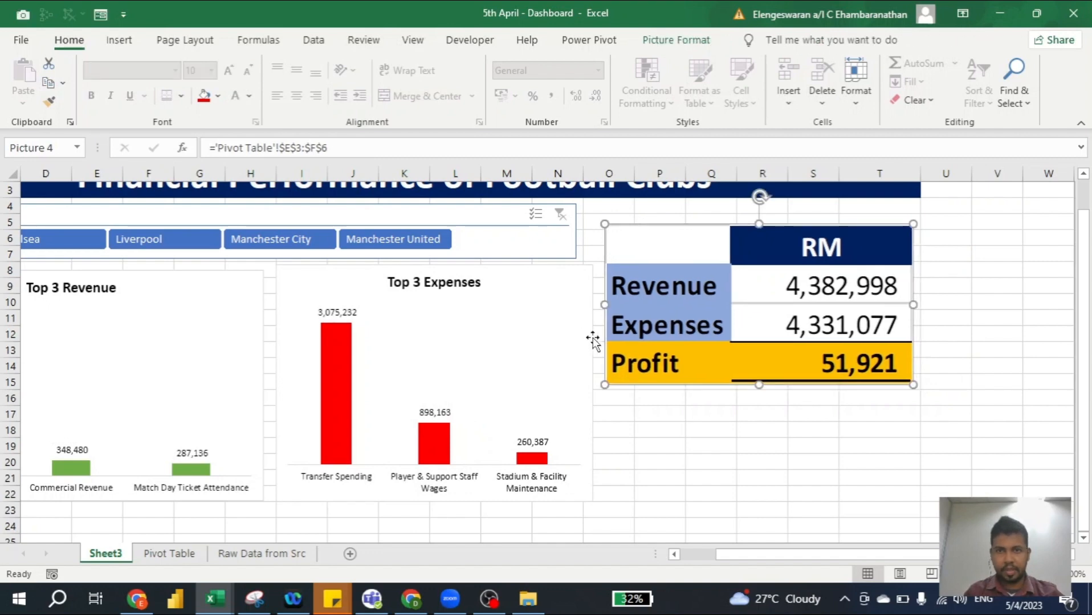
Step: Turn off the gridlines on the Pivot Table sheet and on Sheet3
{"action": "left_click", "coordinate": [170, 554]}
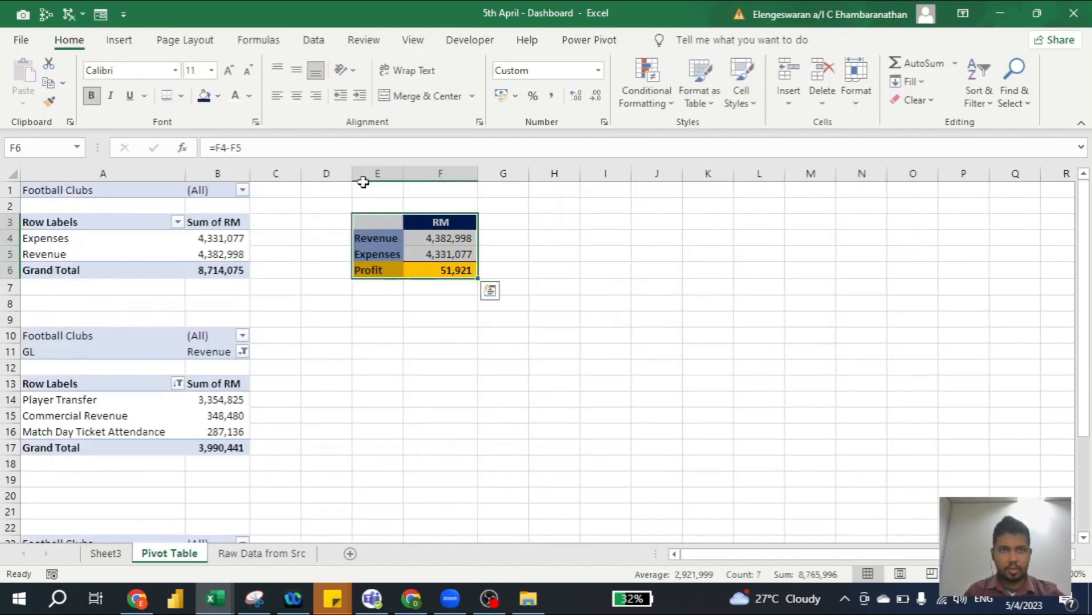
{"action": "left_click", "coordinate": [413, 41]}
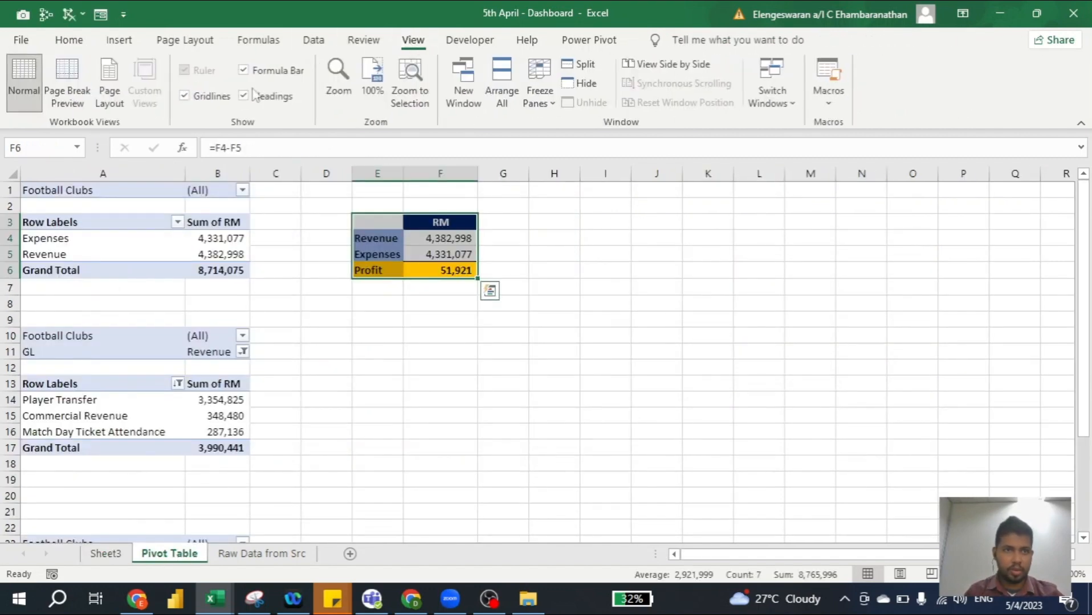
{"action": "left_click", "coordinate": [184, 96]}
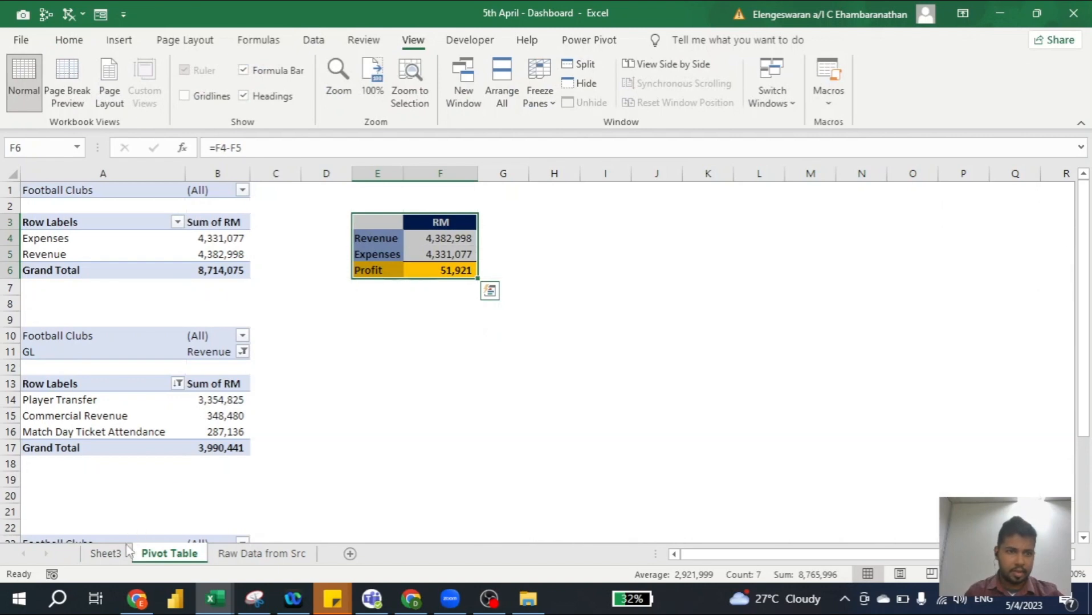
{"action": "left_click", "coordinate": [106, 553]}
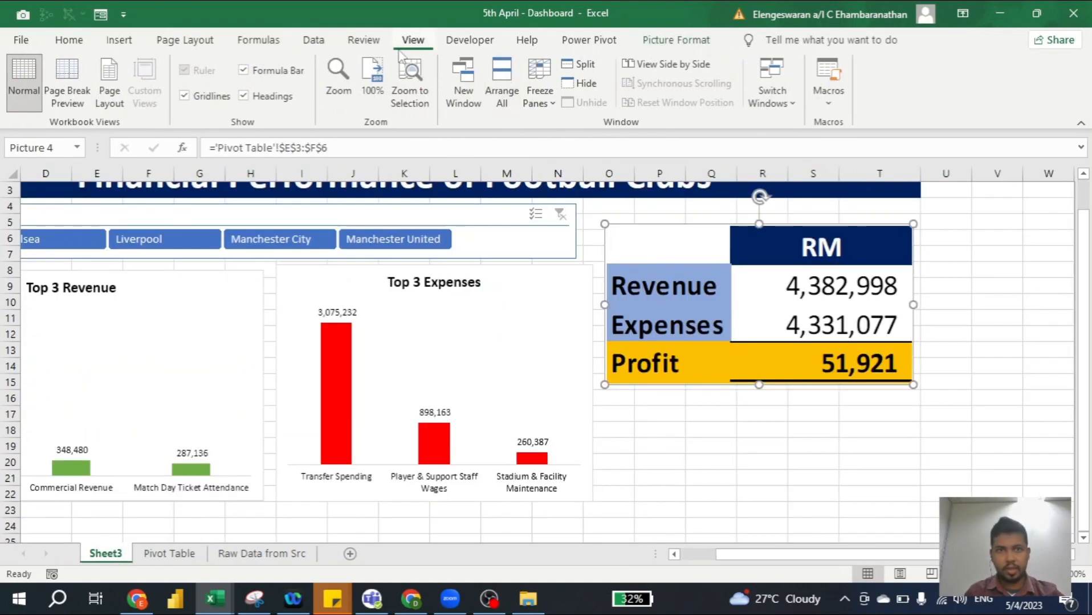
{"action": "left_click", "coordinate": [217, 98]}
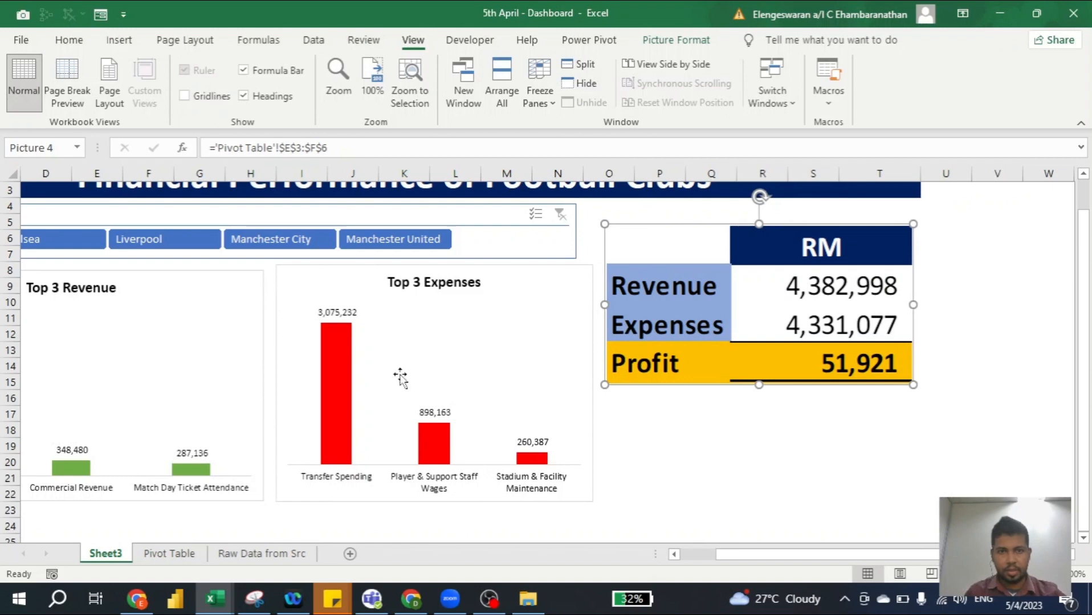
Step: Test the club slicer with Arsenal and Liverpool, check the filtered Pivot Table sheet, and clear the slicer filter
{"action": "scroll", "coordinate": [402, 378], "scroll_direction": "left", "scroll_amount": 2}
{"action": "scroll", "coordinate": [400, 376], "scroll_direction": "up", "scroll_amount": 1}
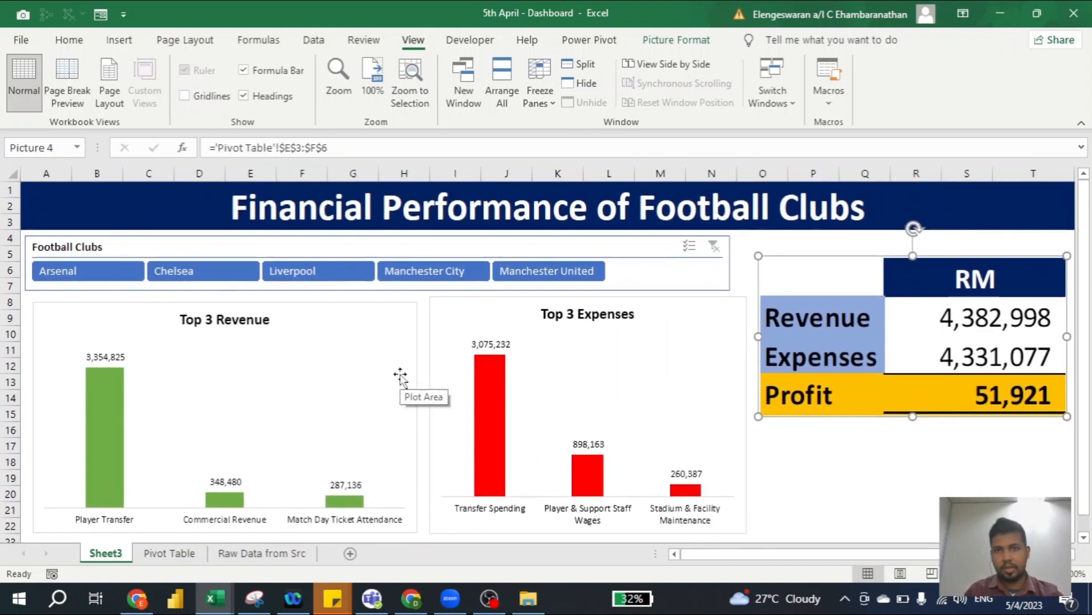
{"action": "left_click", "coordinate": [93, 279]}
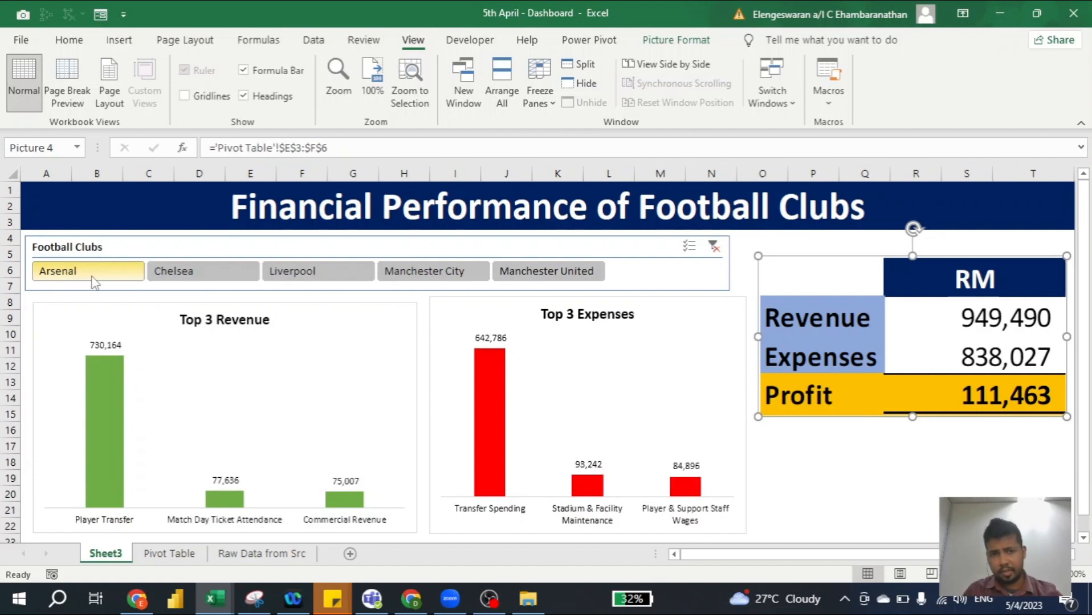
{"action": "left_click", "coordinate": [296, 280]}
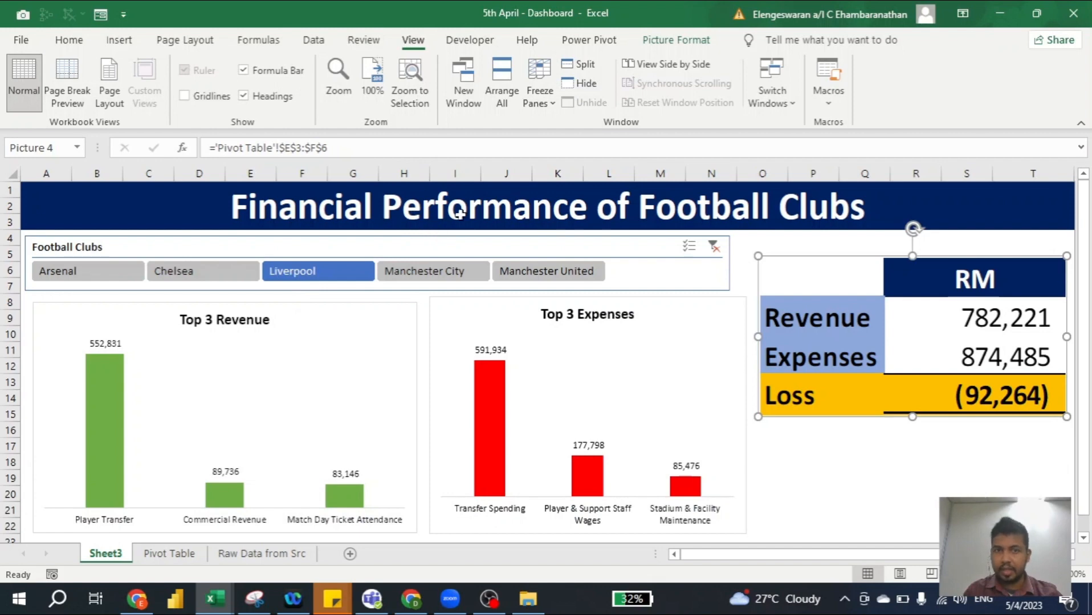
{"action": "left_click", "coordinate": [160, 556]}
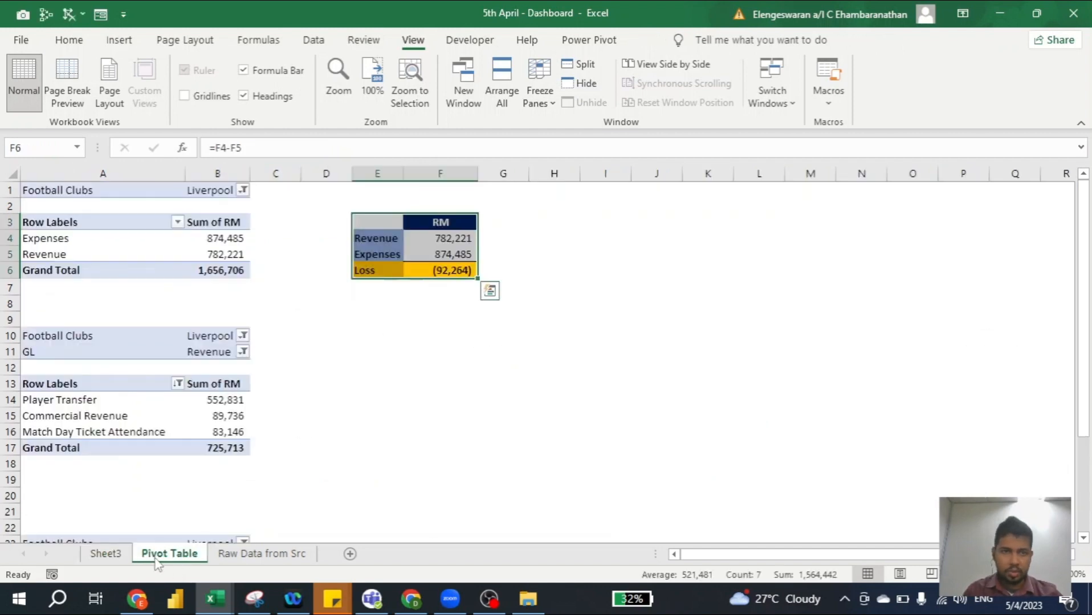
{"action": "left_click", "coordinate": [388, 191]}
{"action": "key", "text": "Left"}
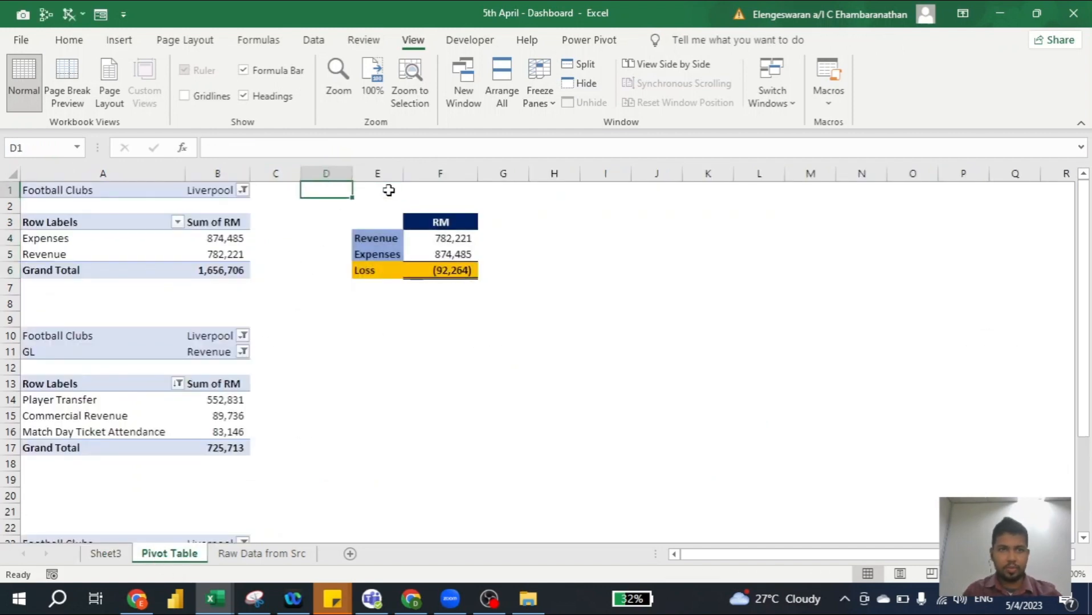
{"action": "left_click", "coordinate": [106, 554]}
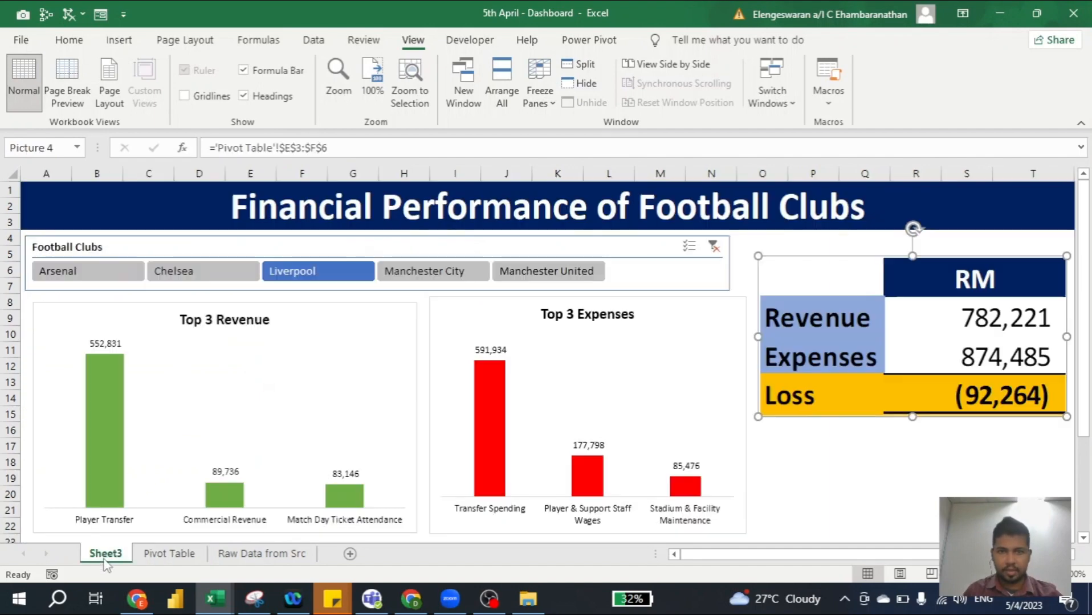
{"action": "left_click", "coordinate": [713, 247]}
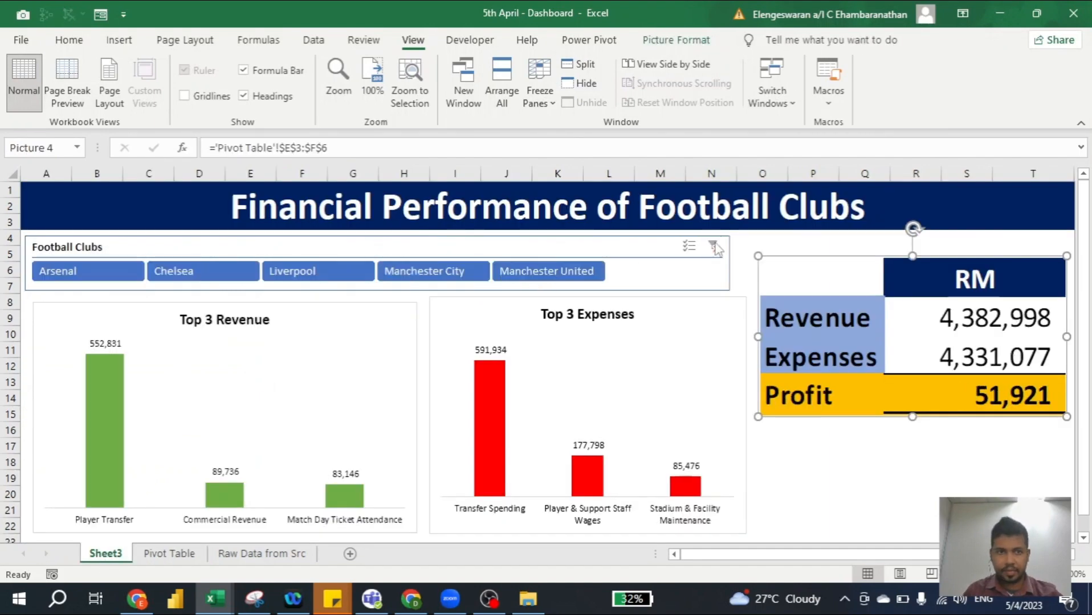
Step: Copy the Football Clubs filter value from B1 on the Pivot Table sheet and paste it as a value into D1
{"action": "left_click", "coordinate": [173, 556]}
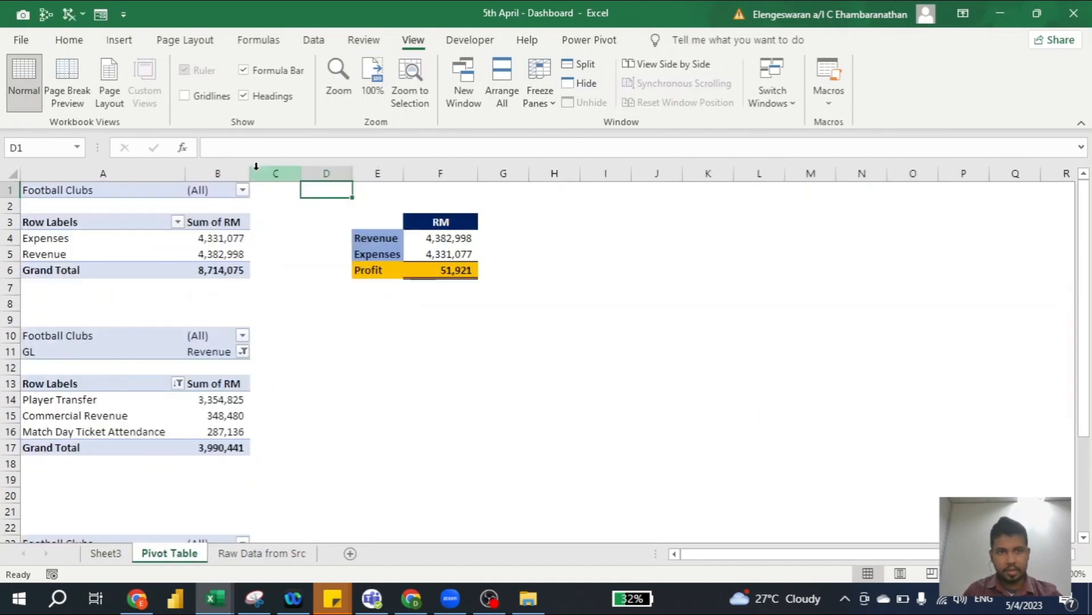
{"action": "left_click", "coordinate": [188, 192]}
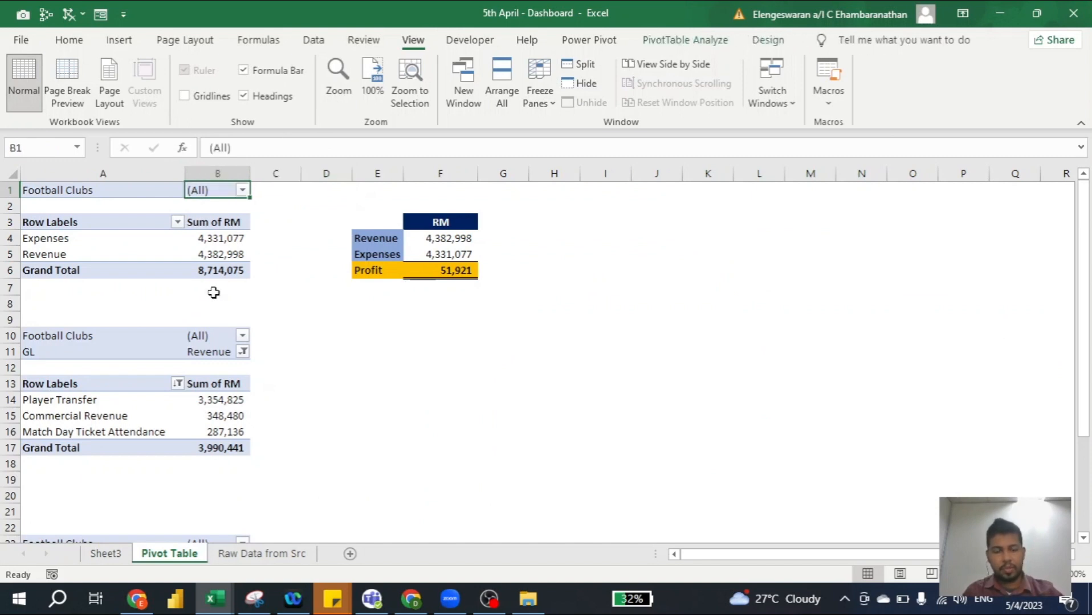
{"action": "key", "text": "ctrl+c"}
{"action": "key", "text": "Right"}
{"action": "key", "text": "Right"}
{"action": "key", "text": "ctrl+alt+v"}
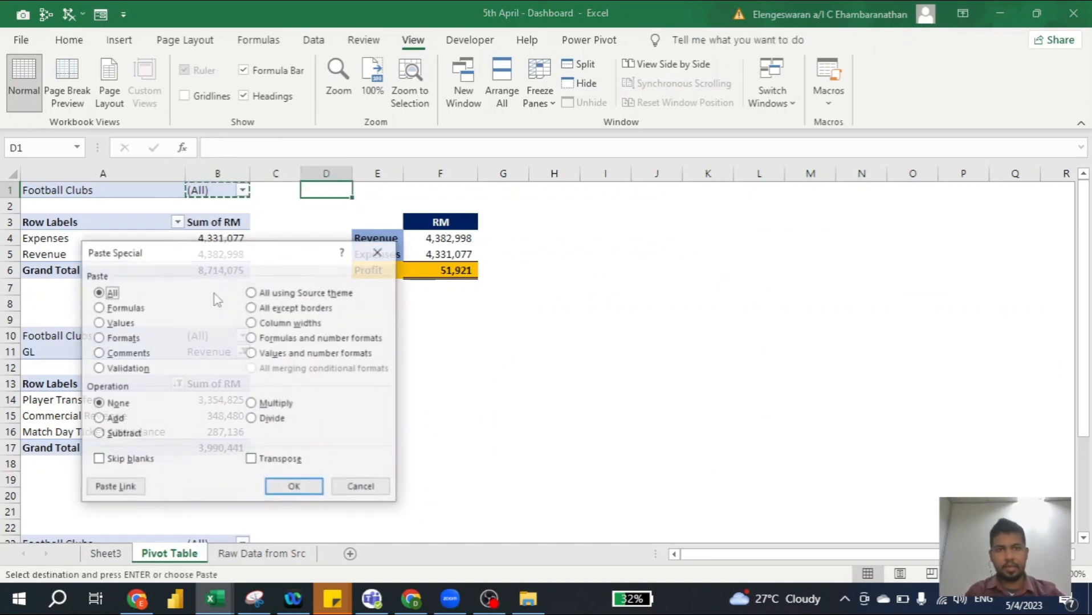
{"action": "key", "text": "v"}
{"action": "key", "text": "Return"}
{"action": "key", "text": "Right"}
{"action": "key", "text": "Right"}
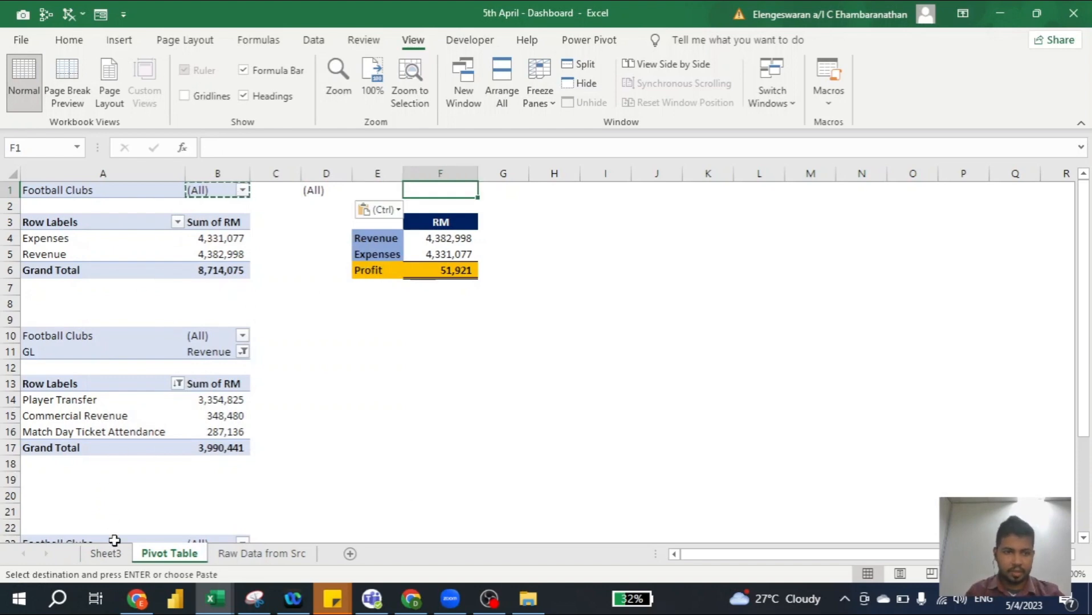
Step: Copy the banner text "Financial Performance of Football Clubs" from Sheet3 and paste it as Unicode text into H1 of the Pivot Table sheet
{"action": "left_click", "coordinate": [106, 554]}
{"action": "left_click", "coordinate": [310, 202]}
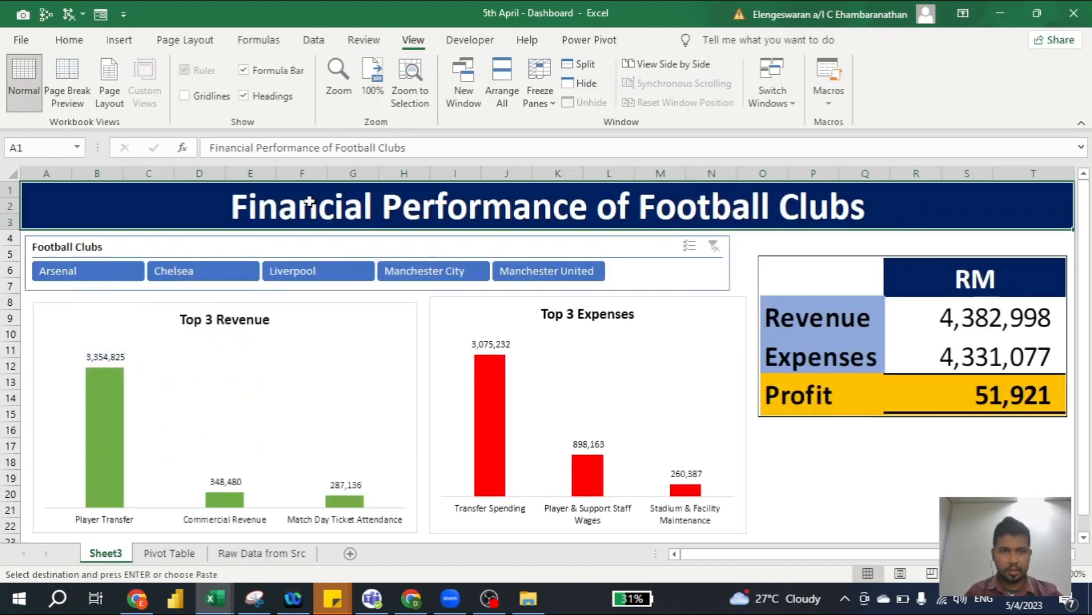
{"action": "key", "text": "F2"}
{"action": "key", "text": "ctrl+a"}
{"action": "key", "text": "Return"}
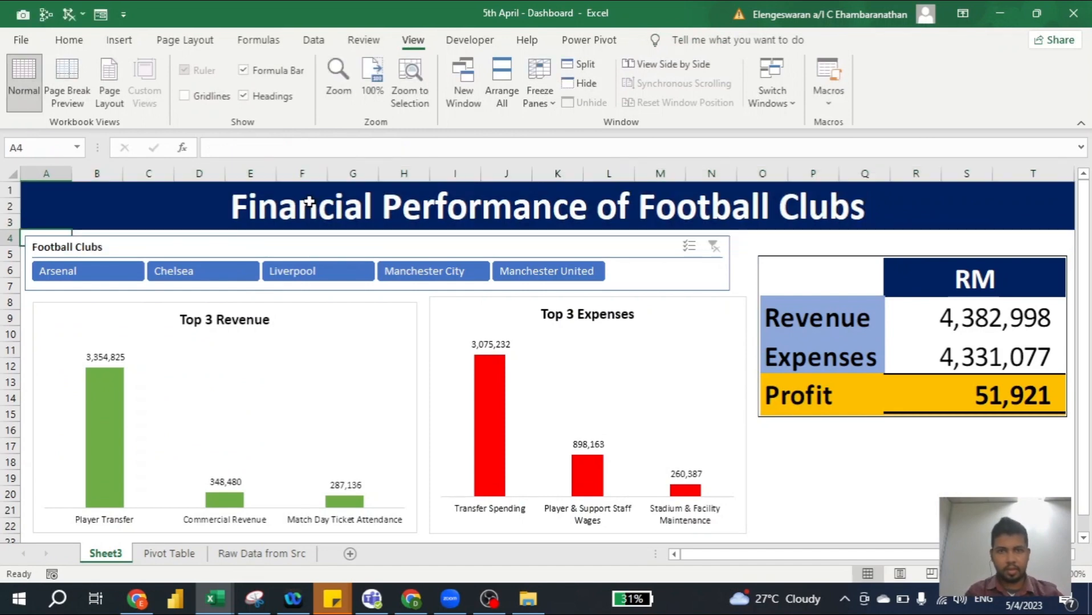
{"action": "left_click", "coordinate": [170, 553]}
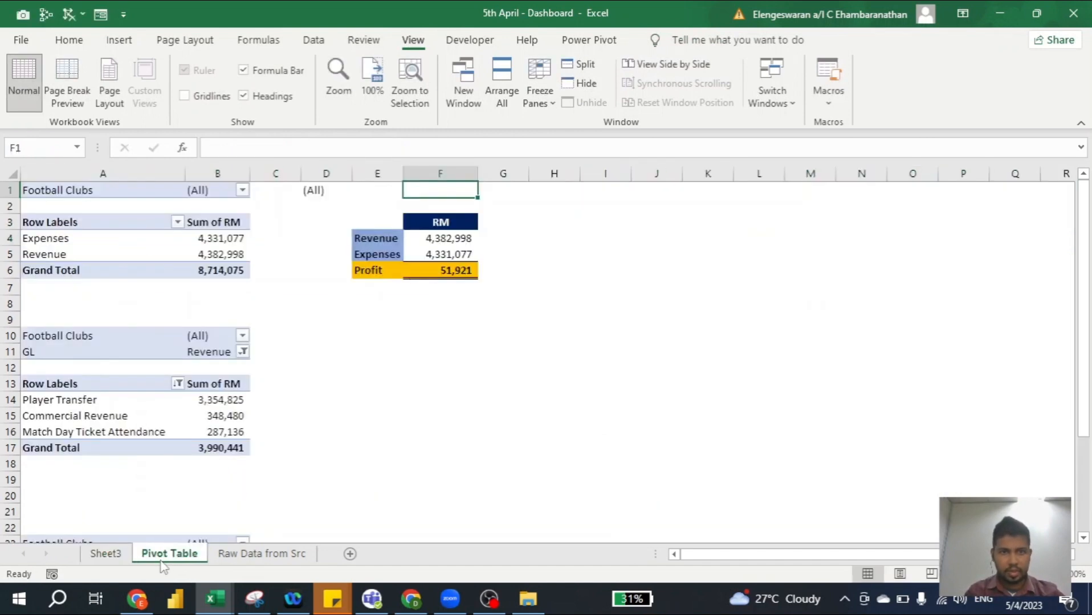
{"action": "key", "text": "Right"}
{"action": "key", "text": "Right"}
{"action": "key", "text": "ctrl+alt+v"}
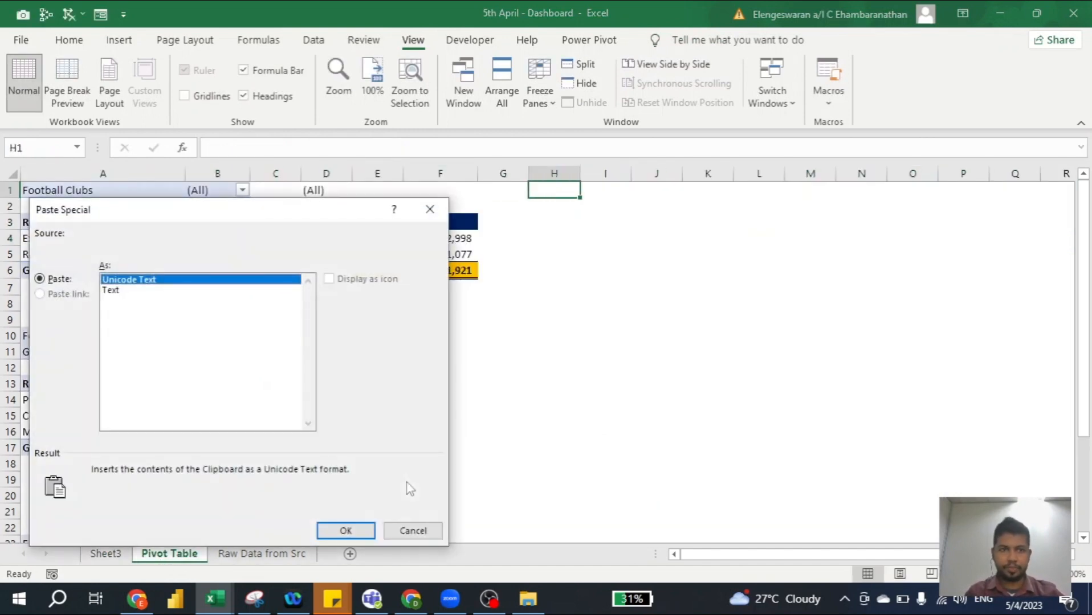
{"action": "key", "text": "Escape"}
Step: Enter the formula =IF(B1=D1,"Football Clubs",B1) in cell E1 of the Pivot Table sheet
{"action": "key", "text": "Left"}
{"action": "key", "text": "Left"}
{"action": "key", "text": "Left"}
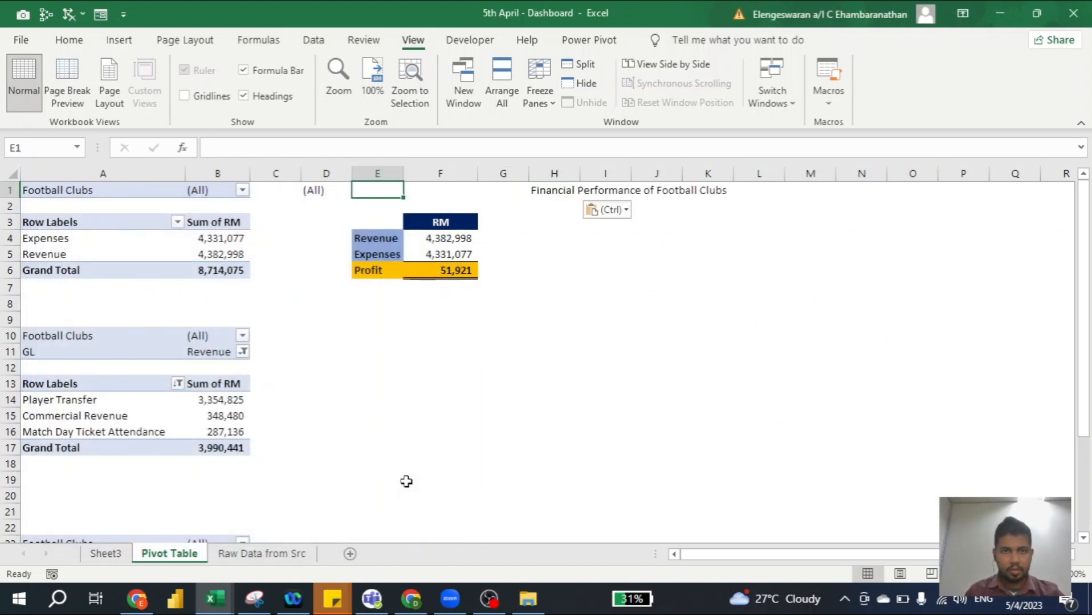
{"action": "type", "text": "=IF("}
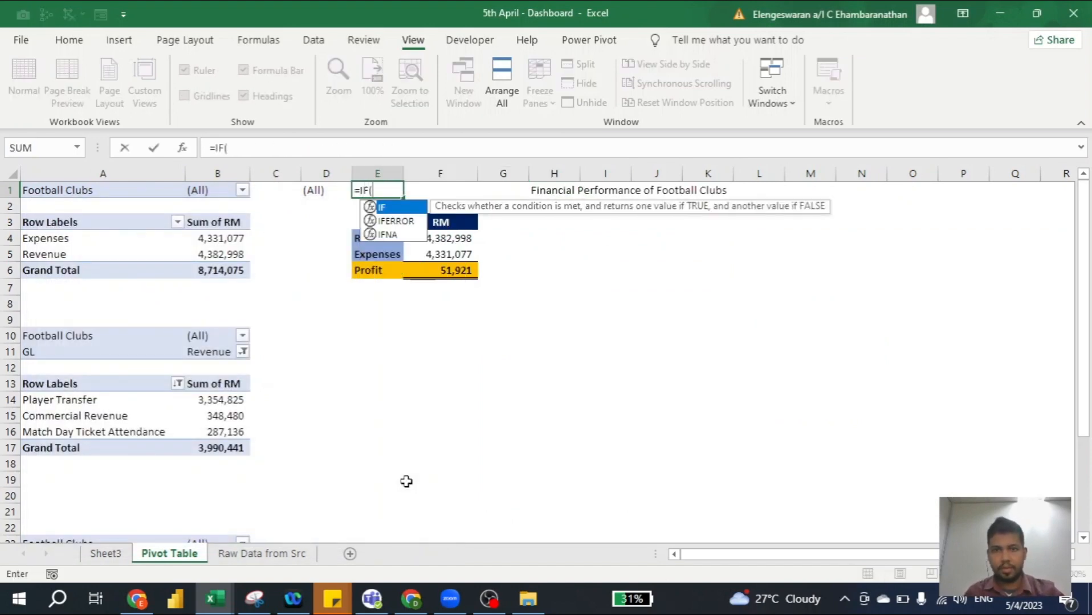
{"action": "key", "text": "Left"}
{"action": "key", "text": "Left"}
{"action": "key", "text": "Left"}
{"action": "type", "text": "="}
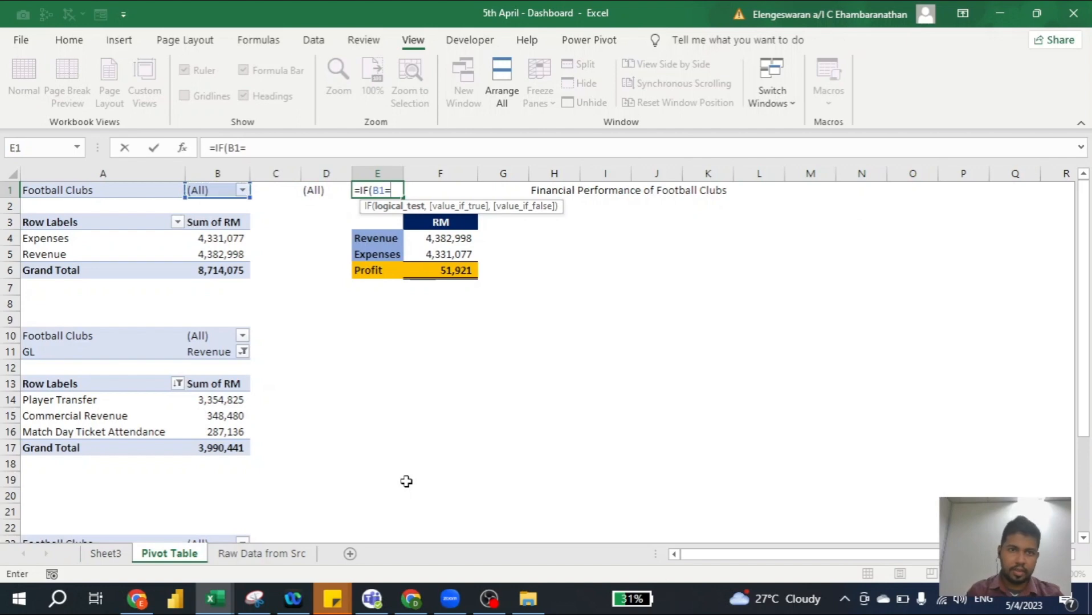
{"action": "key", "text": "Left"}
{"action": "key", "text": "Left"}
{"action": "key", "text": "Right"}
{"action": "type", "text": ","}
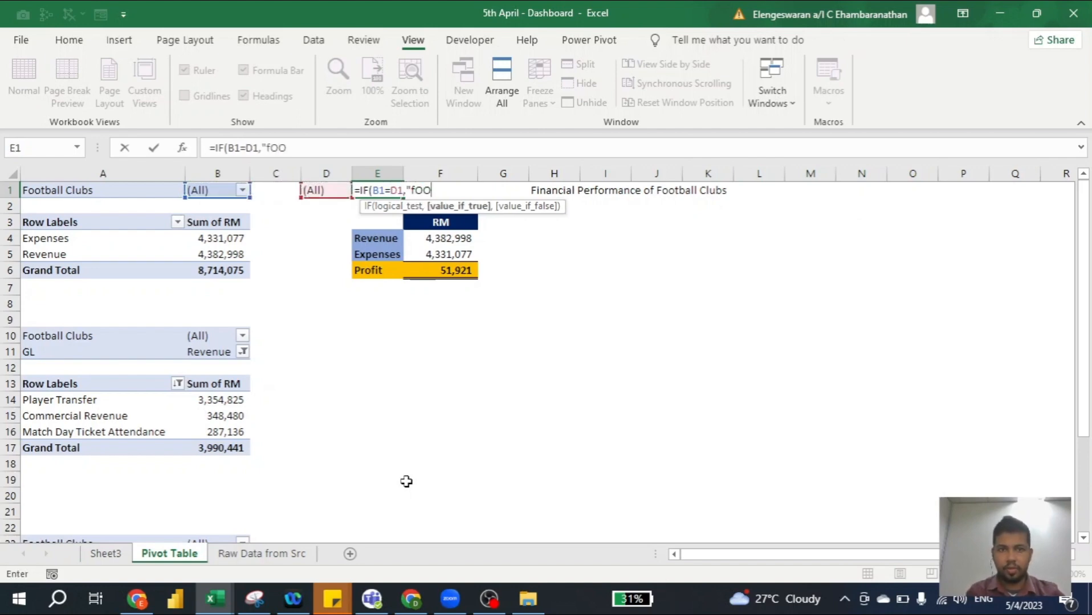
{"action": "key", "text": "BackSpace"}
{"action": "key", "text": "BackSpace"}
{"action": "key", "text": "BackSpace"}
{"action": "type", "text": "Football"}
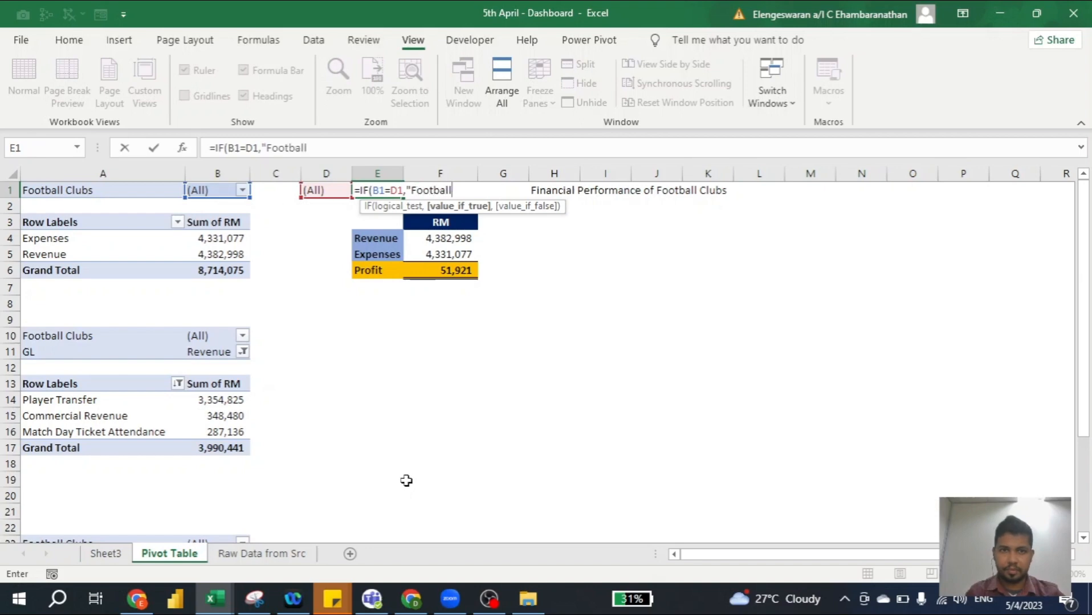
{"action": "type", "text": " Clubs"}
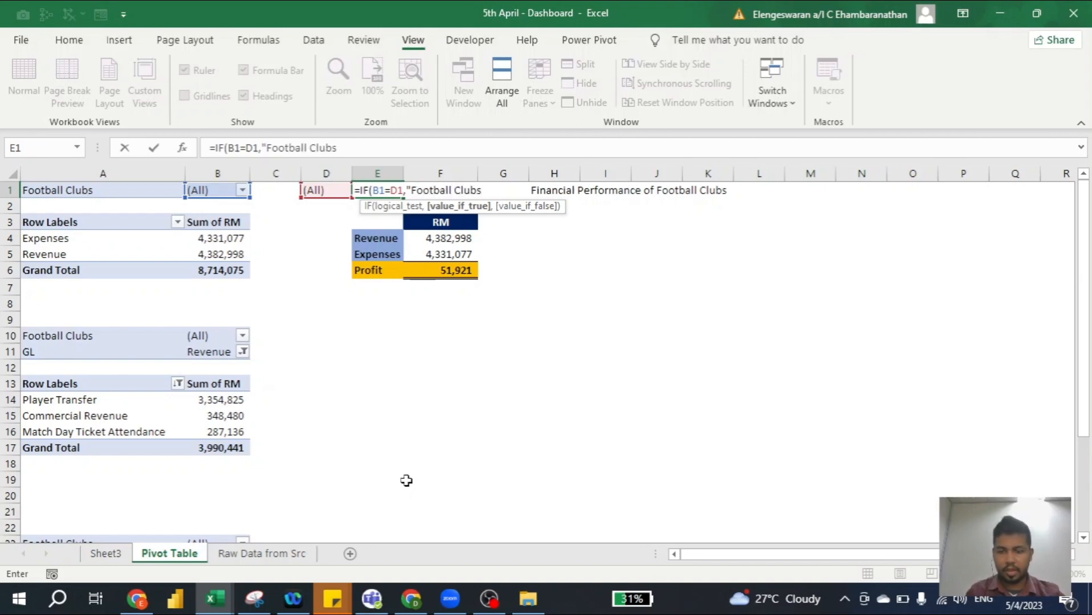
{"action": "type", "text": "\","}
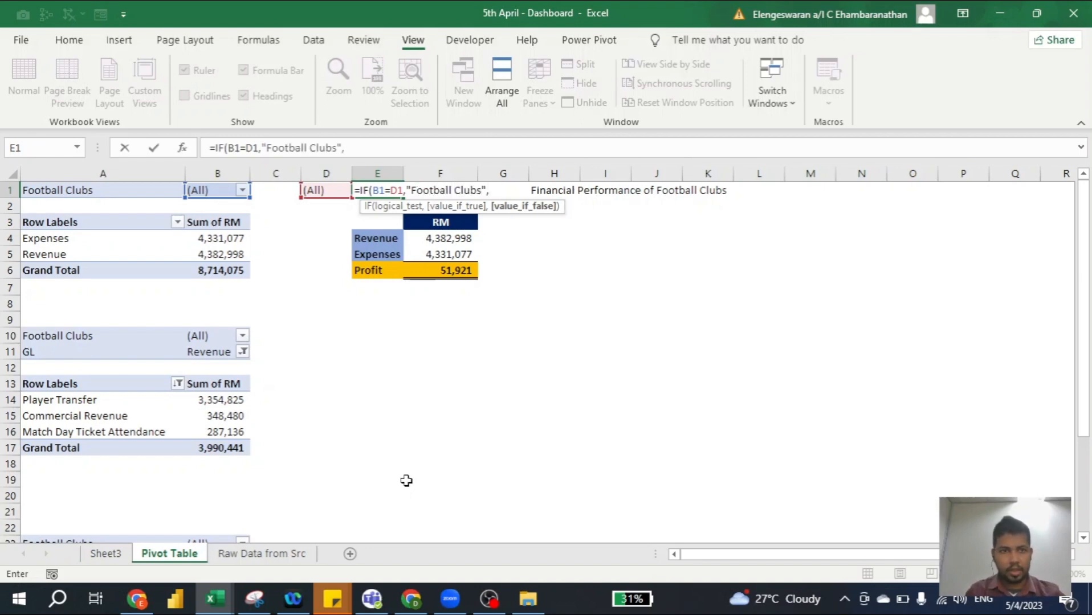
{"action": "left_click", "coordinate": [206, 190]}
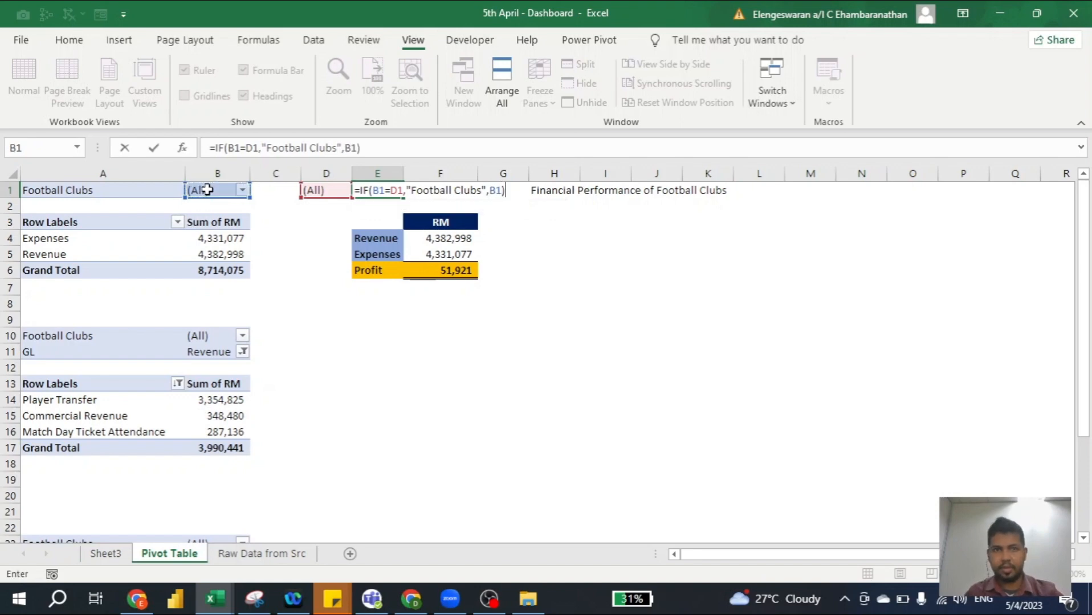
{"action": "key", "text": "Return"}
Step: Convert the title text in H1 into the formula ="Financial Performance of "&E1
{"action": "key", "text": "Up"}
{"action": "key", "text": "Right"}
{"action": "key", "text": "Right"}
{"action": "key", "text": "Right"}
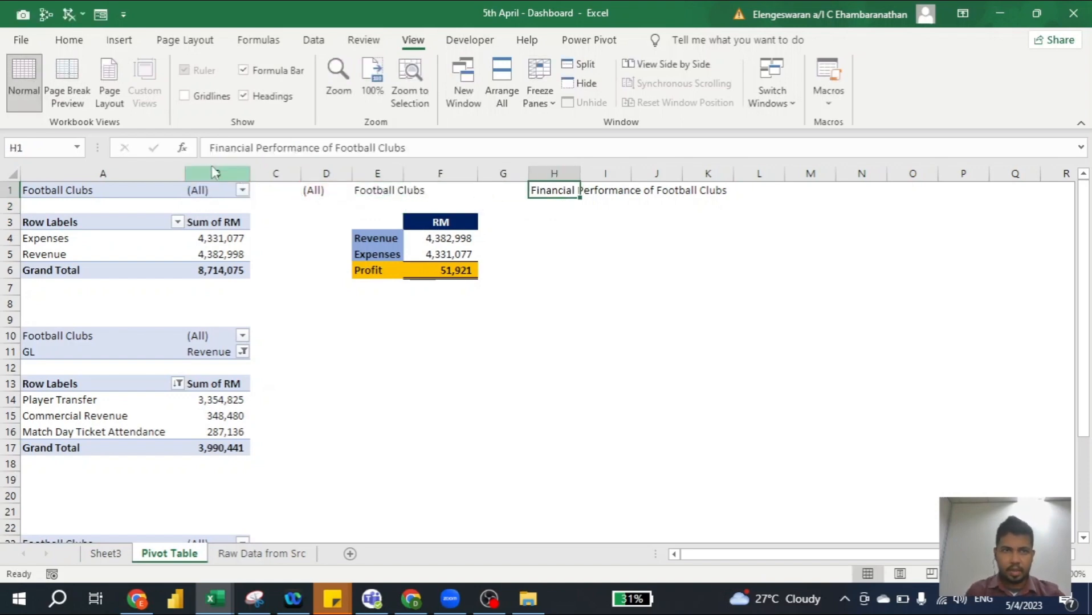
{"action": "left_click", "coordinate": [209, 150]}
{"action": "type", "text": "="}
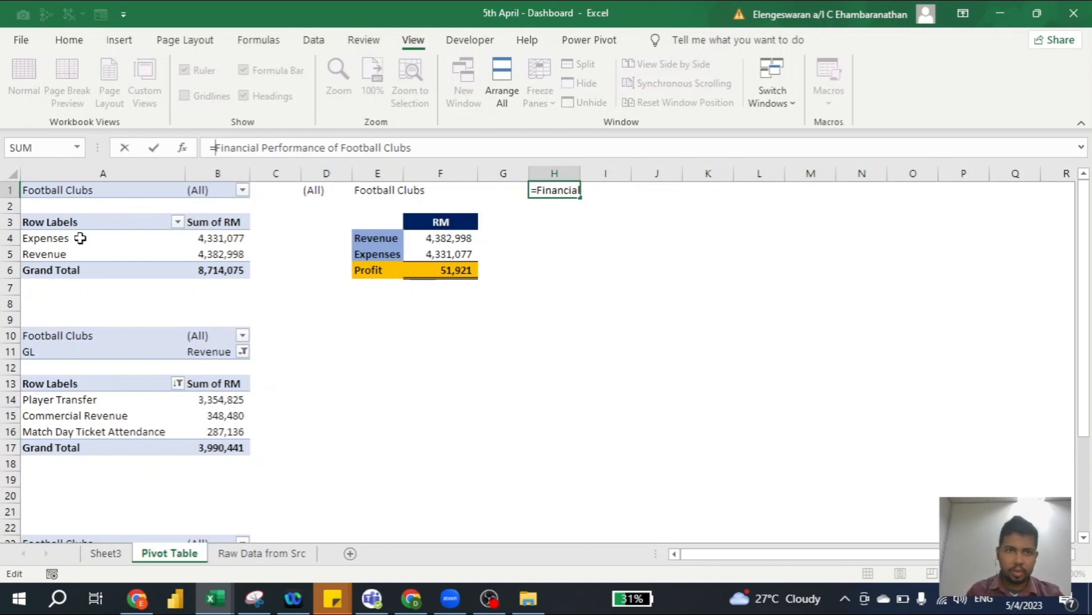
{"action": "type", "text": "\""}
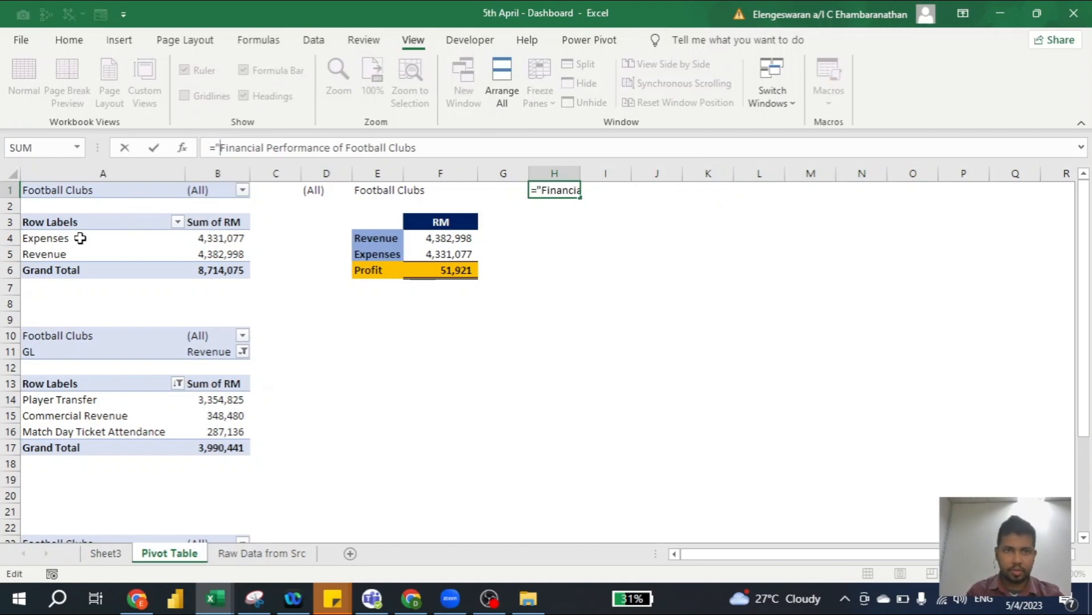
{"action": "left_click", "coordinate": [348, 149]}
{"action": "type", "text": "\""}
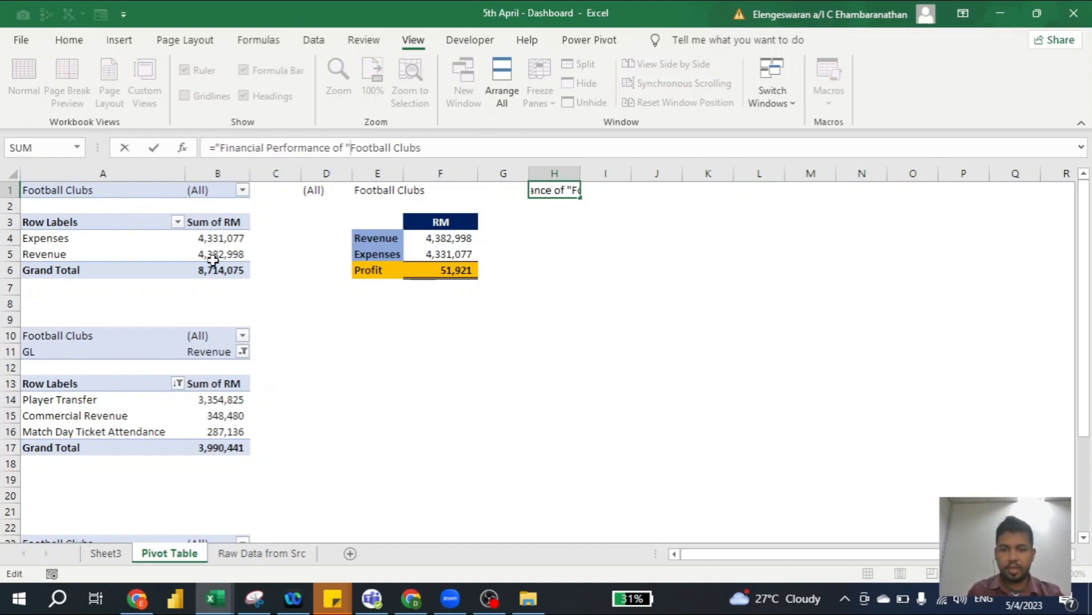
{"action": "type", "text": "&"}
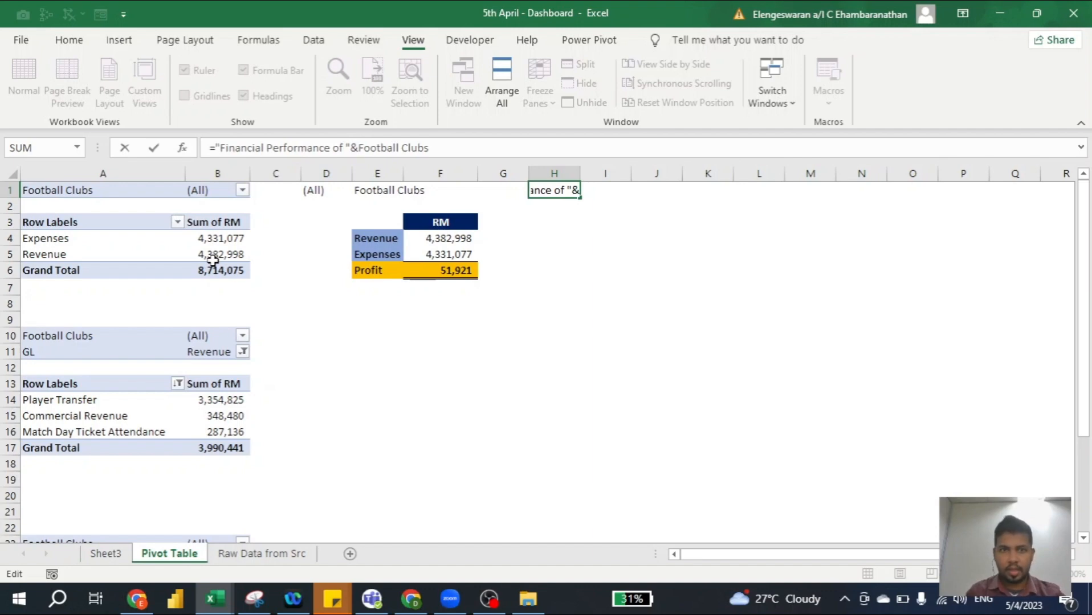
{"action": "left_click_drag", "start_coordinate": [455, 152], "coordinate": [360, 149]}
{"action": "key", "text": "BackSpace"}
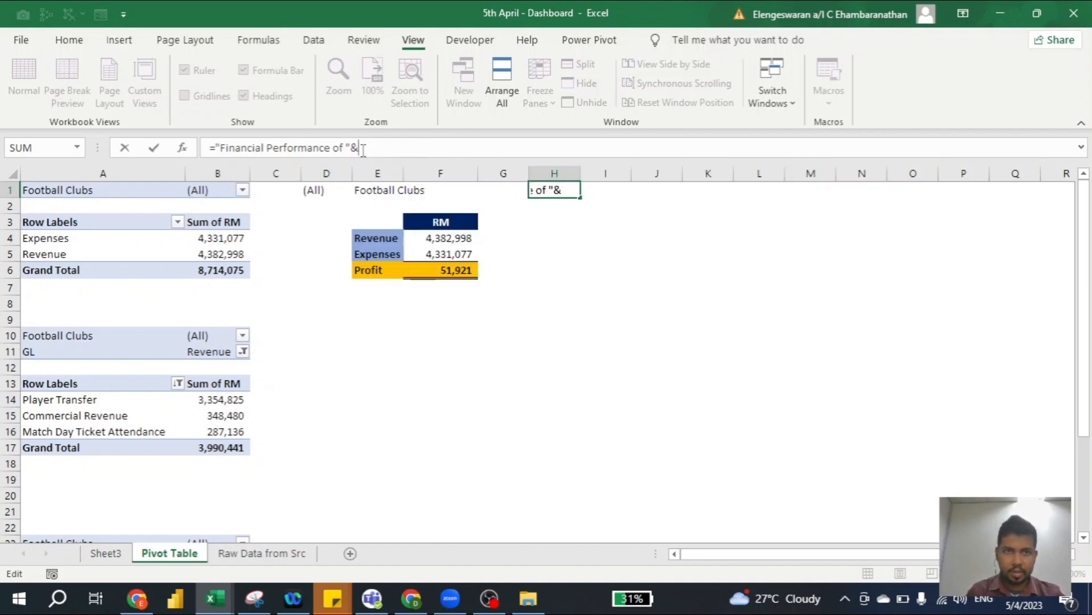
{"action": "left_click", "coordinate": [374, 193]}
{"action": "key", "text": "Return"}
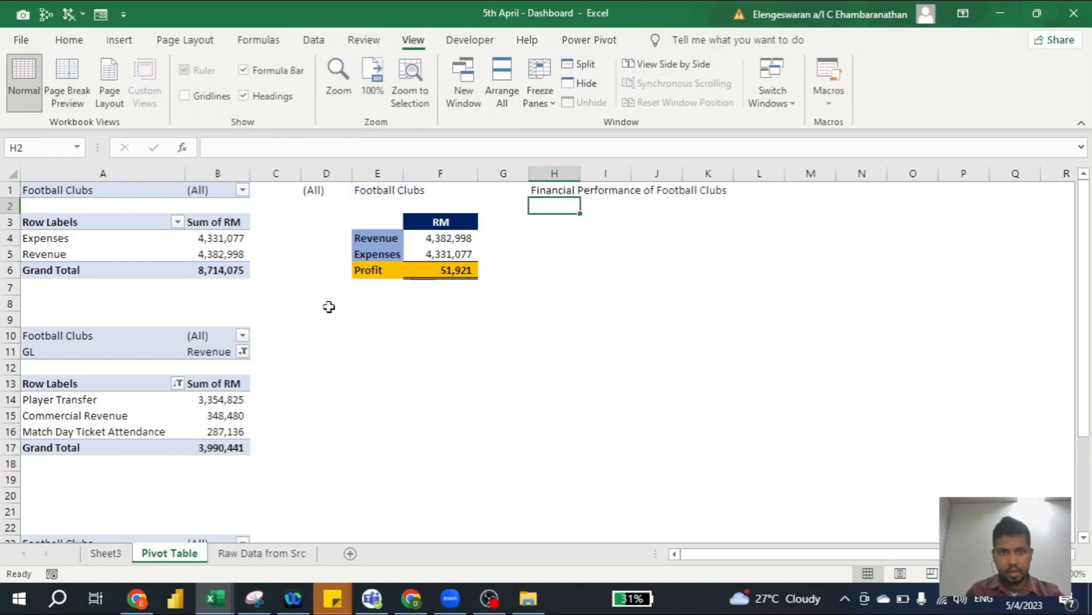
Step: Link the banner title in A1 of Sheet3 to cell H1 of the Pivot Table sheet with a formula
{"action": "left_click", "coordinate": [121, 552]}
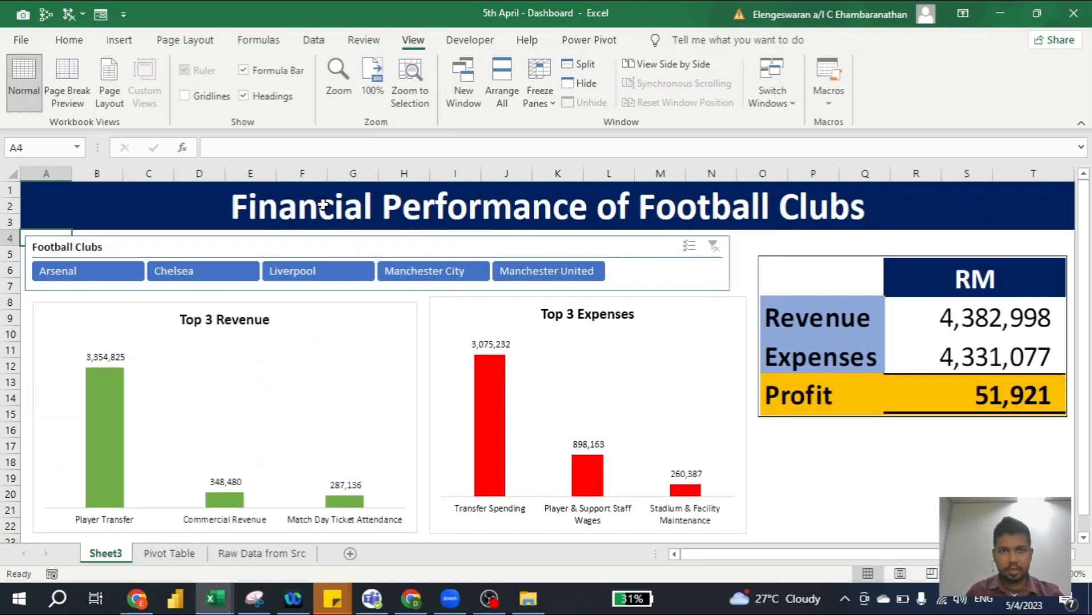
{"action": "type", "text": "="}
{"action": "key", "text": "ctrl+Page_Down"}
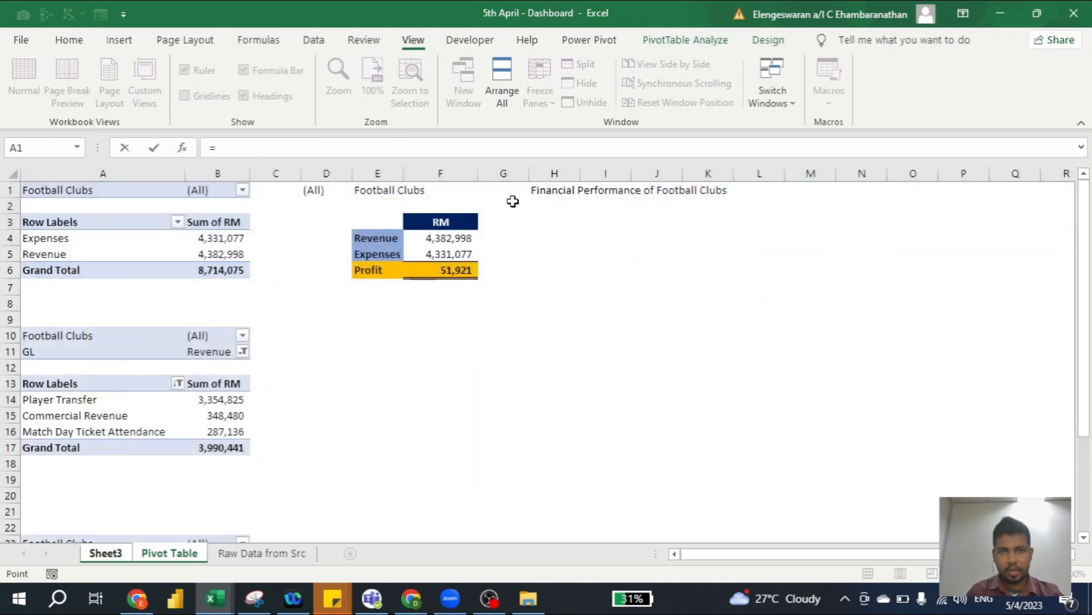
{"action": "left_click", "coordinate": [576, 190]}
{"action": "key", "text": "Return"}
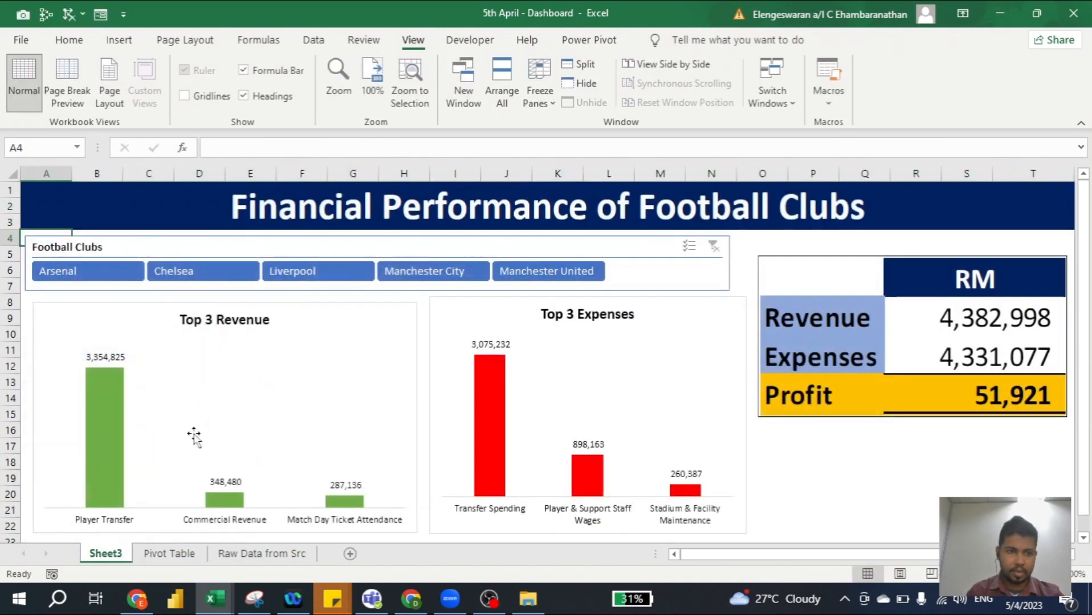
Step: Rename Sheet3 as Dashboard
{"action": "right_click", "coordinate": [93, 558]}
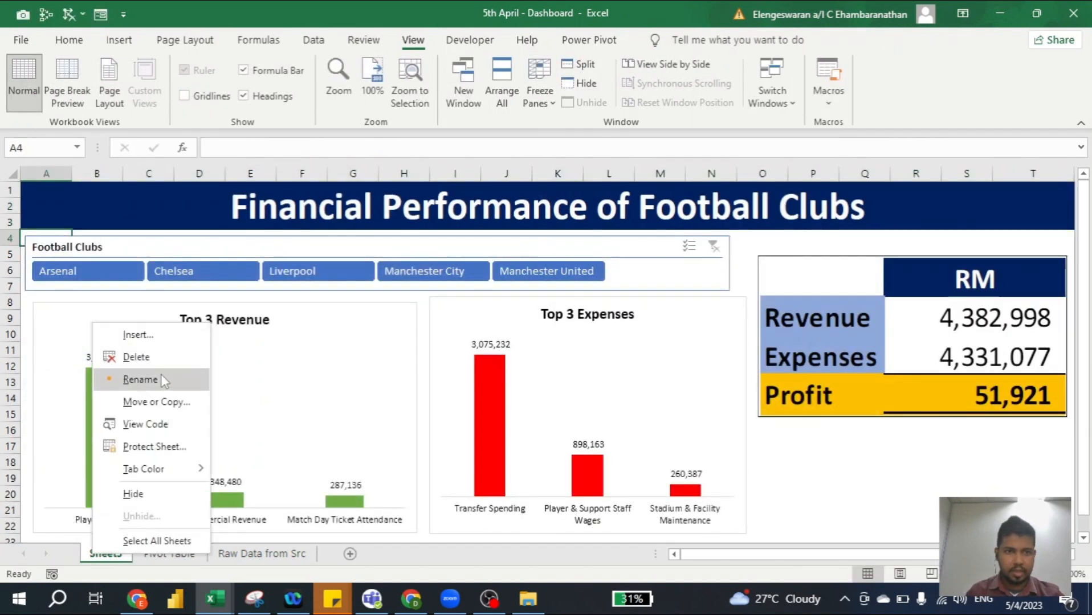
{"action": "left_click", "coordinate": [161, 379]}
{"action": "type", "text": "Dashboa"}
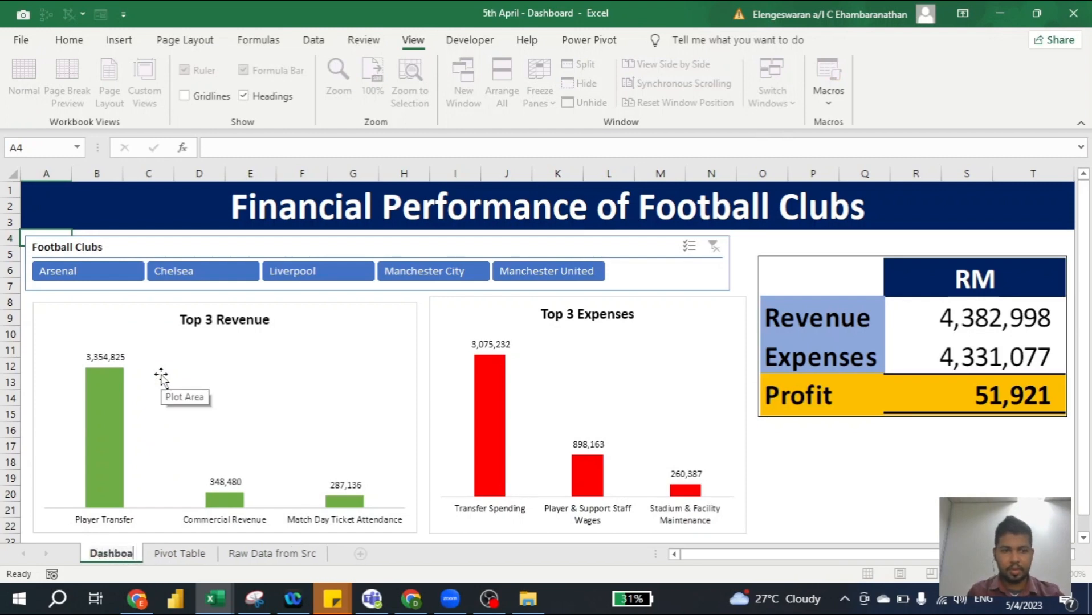
{"action": "type", "text": "rd"}
{"action": "key", "text": "Return"}
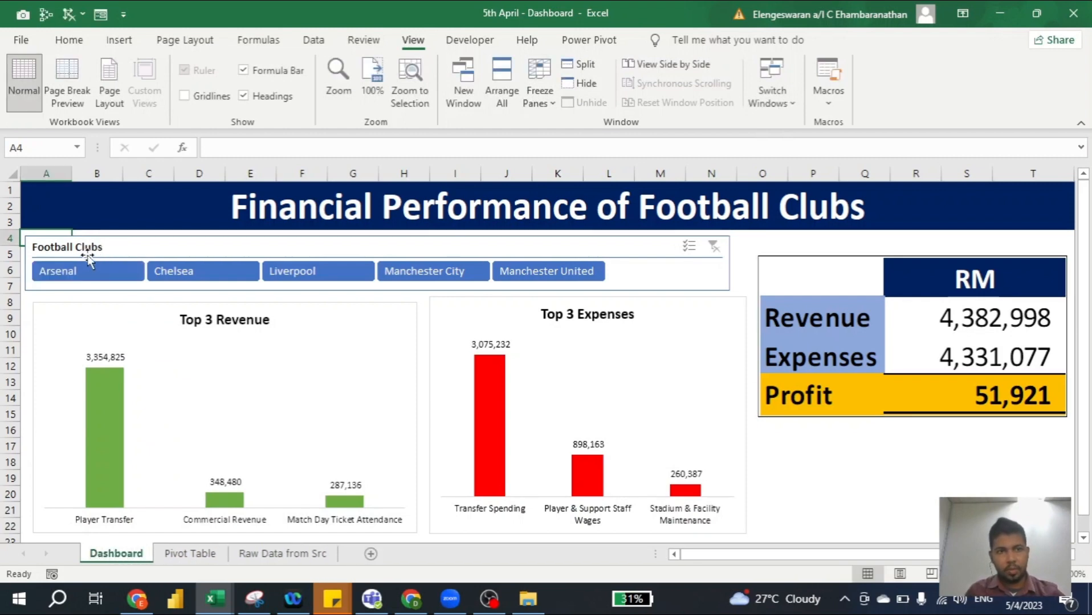
Step: Filter the dashboard by Arsenal and switch the Football Clubs slicer to Manchester United to test the linked title
{"action": "left_click", "coordinate": [78, 271]}
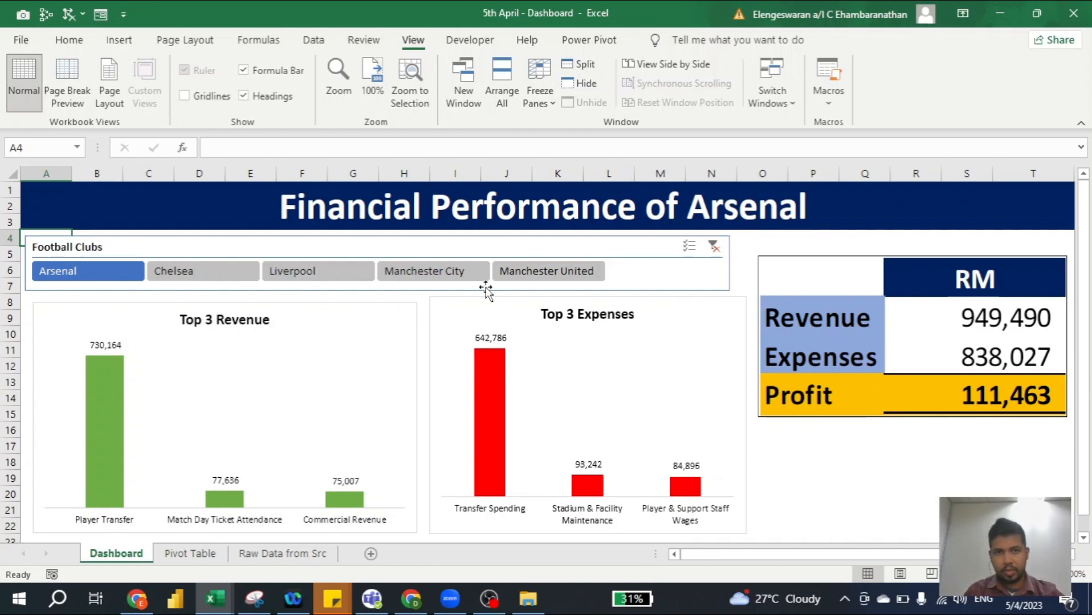
{"action": "left_click", "coordinate": [538, 272]}
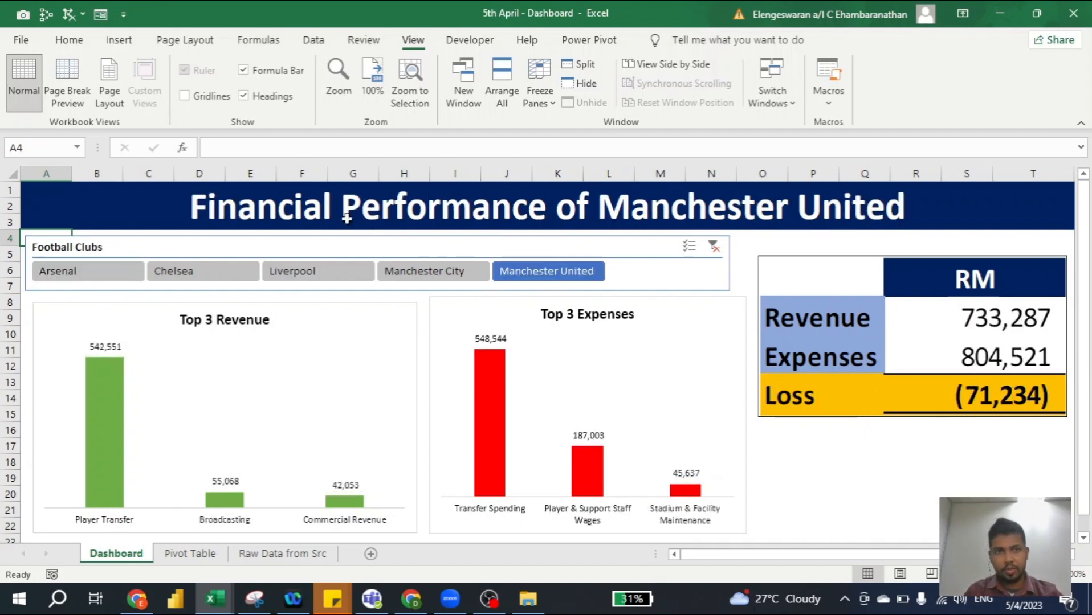